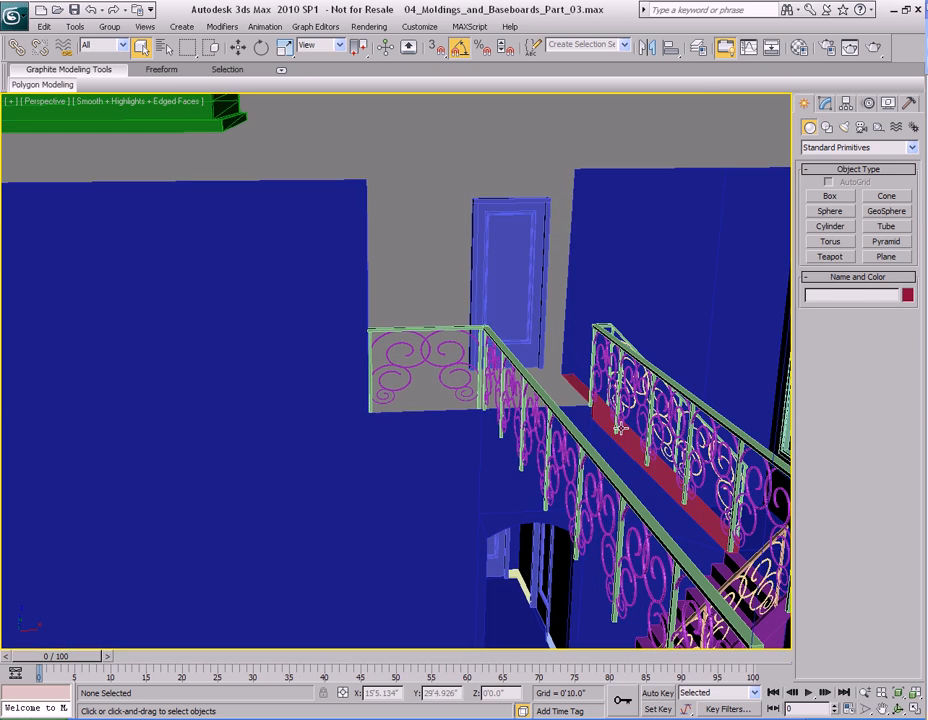
- Select the room shell Plane01 and unhide all of its hidden polygons at polygon level
left_click(613, 269)
middle_click_drag(613, 269, 553, 340, "alt")
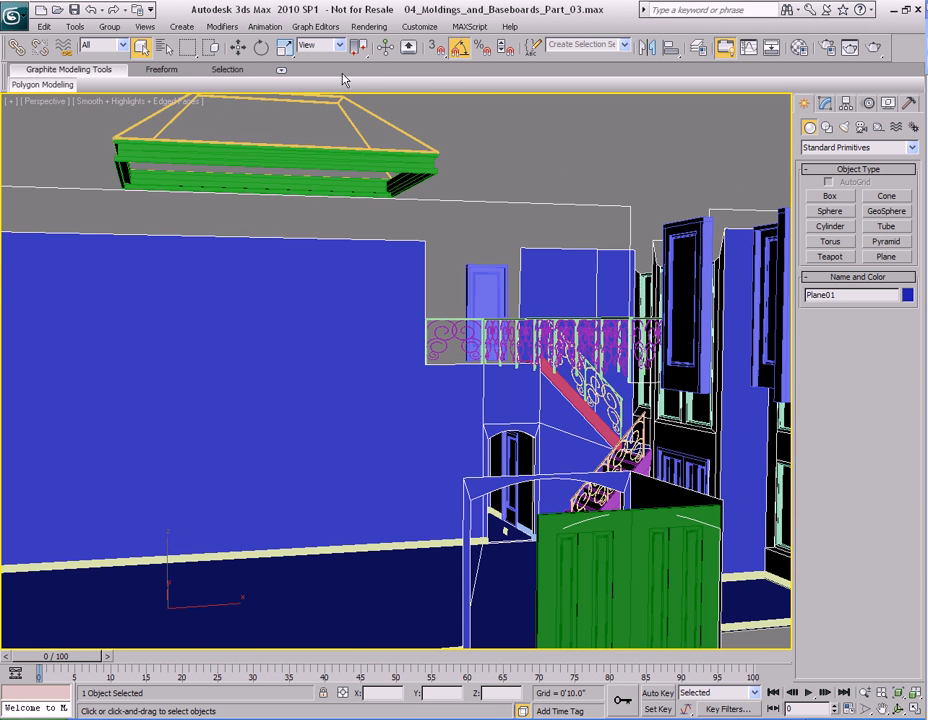
mouse_move(53, 91)
middle_click_drag(306, 158, 290, 127)
key("2")
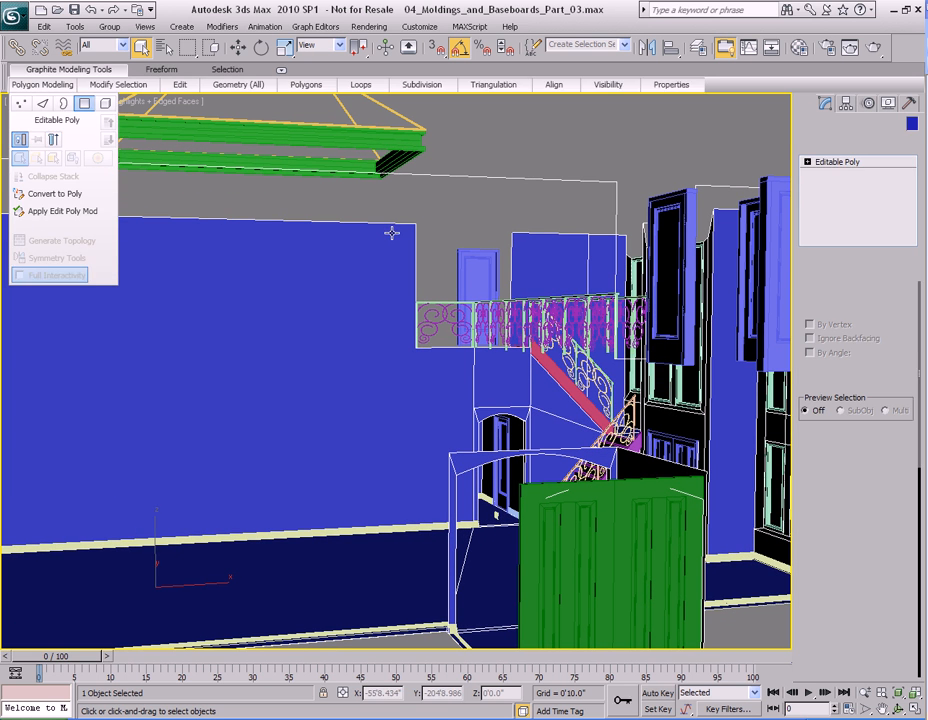
key("4")
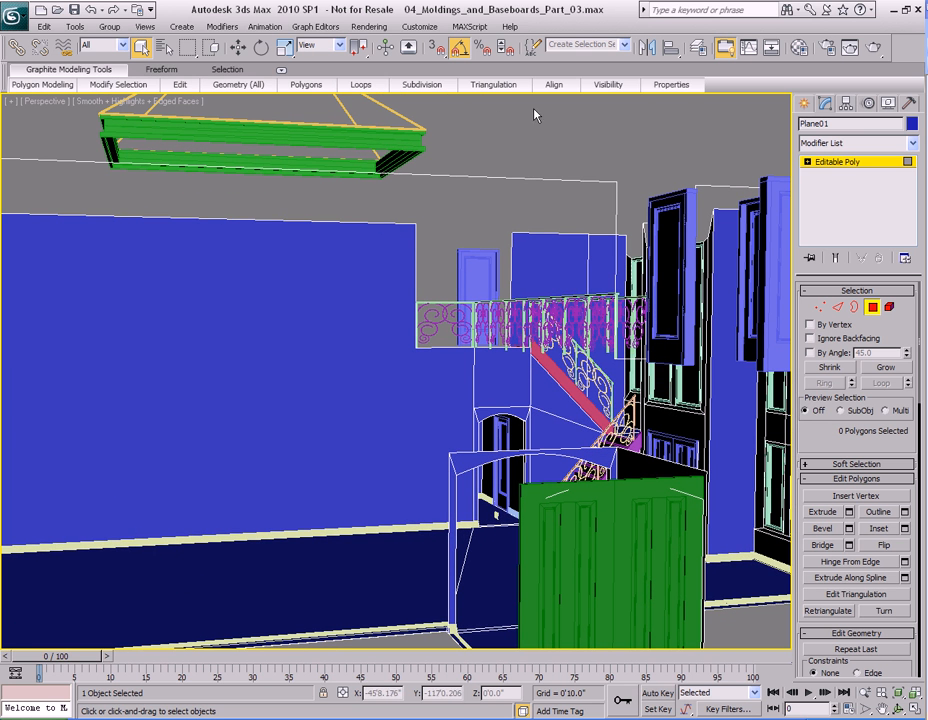
mouse_move(604, 86)
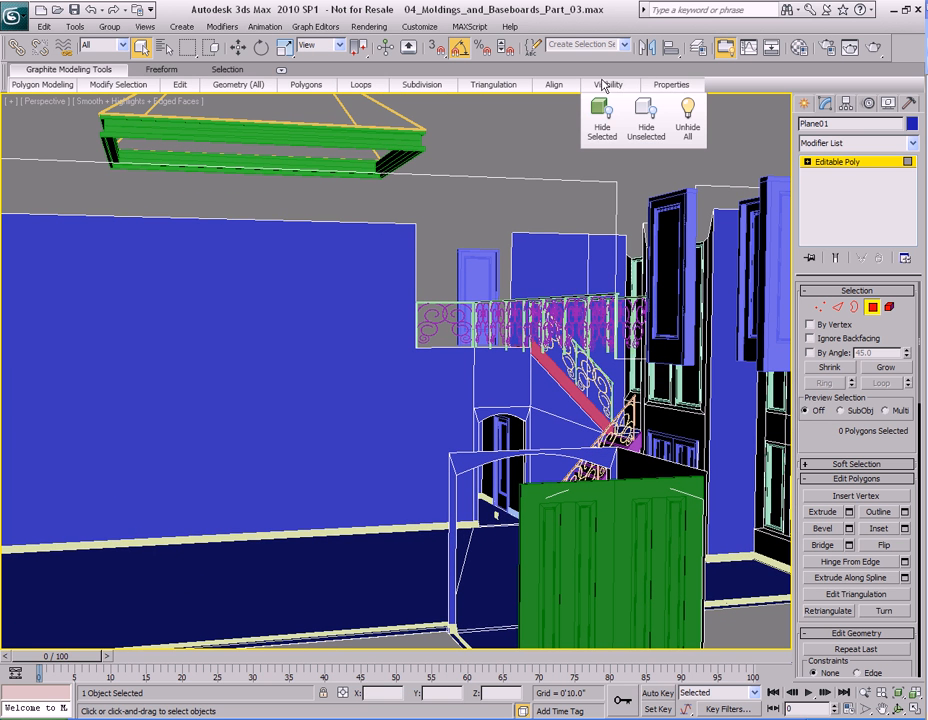
left_click(688, 133)
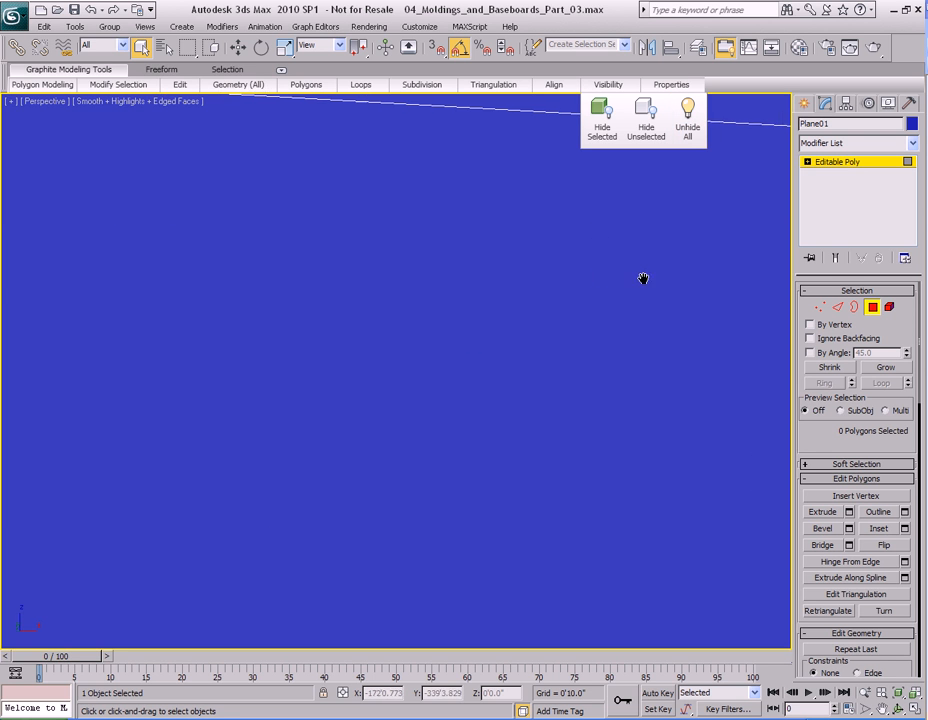
- Select the shell's outer polygons by growing the selection from one outer face, hide them, and leave polygon editing
scroll(661, 281, "down", 6)
scroll(565, 292, "down", 3)
middle_click_drag(645, 215, 451, 203, "alt")
scroll(653, 264, "up", 3)
left_click(385, 300)
middle_click_drag(514, 213, 575, 352, "alt")
left_click(886, 367)
middle_click_drag(632, 327, 590, 320, "alt")
left_click(886, 367)
left_click(886, 367)
middle_click_drag(660, 362, 599, 352, "alt")
mouse_move(610, 88)
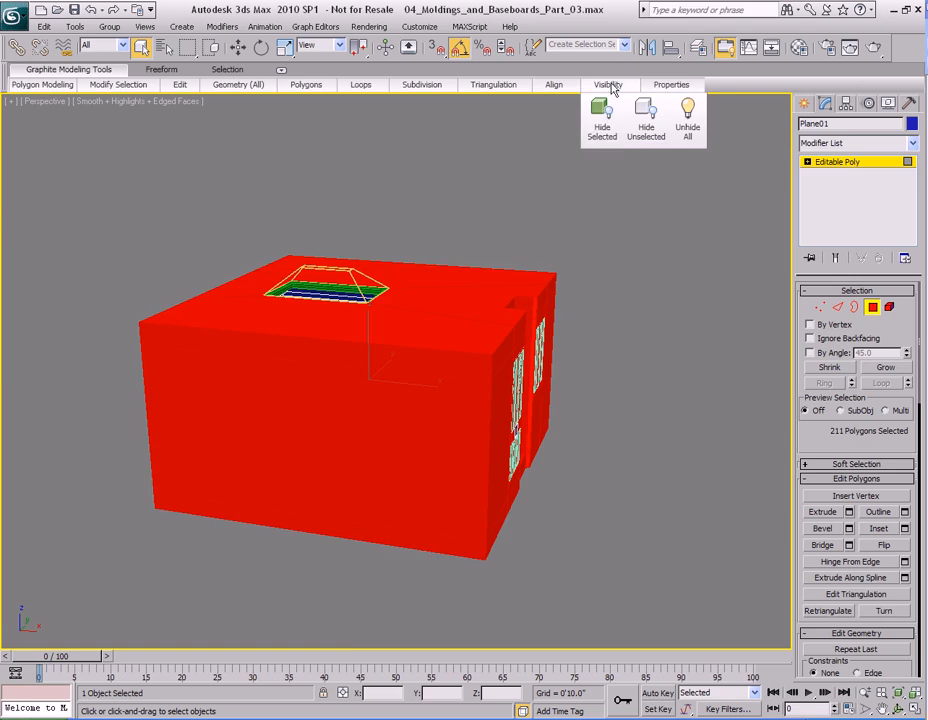
left_click(602, 116)
scroll(605, 263, "up", 5)
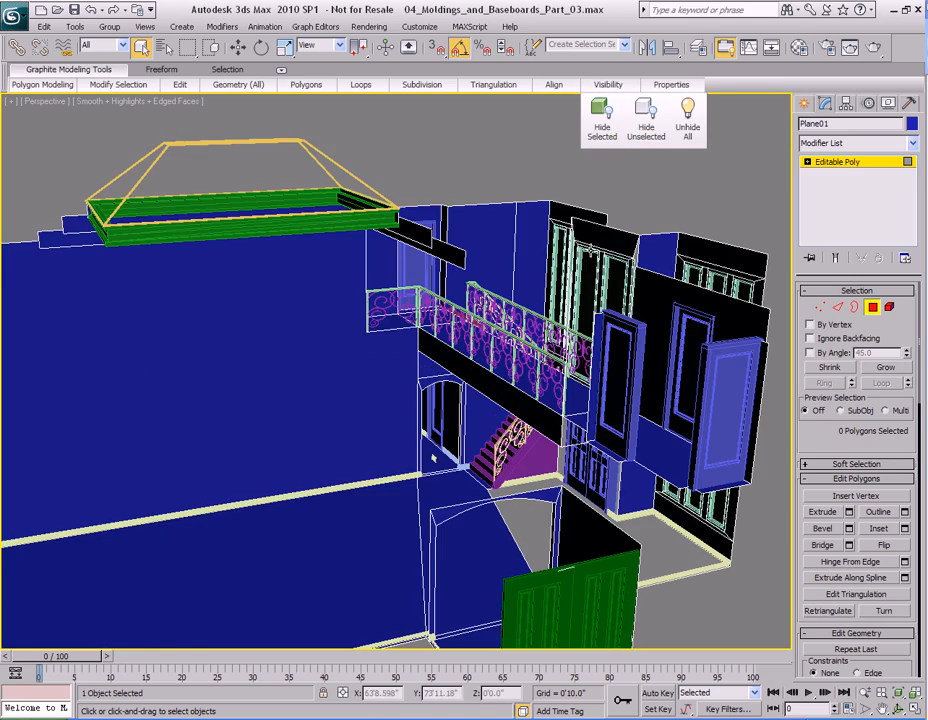
middle_click_drag(641, 370, 457, 354, "alt")
scroll(491, 325, "up", 5)
scroll(457, 354, "up", 10)
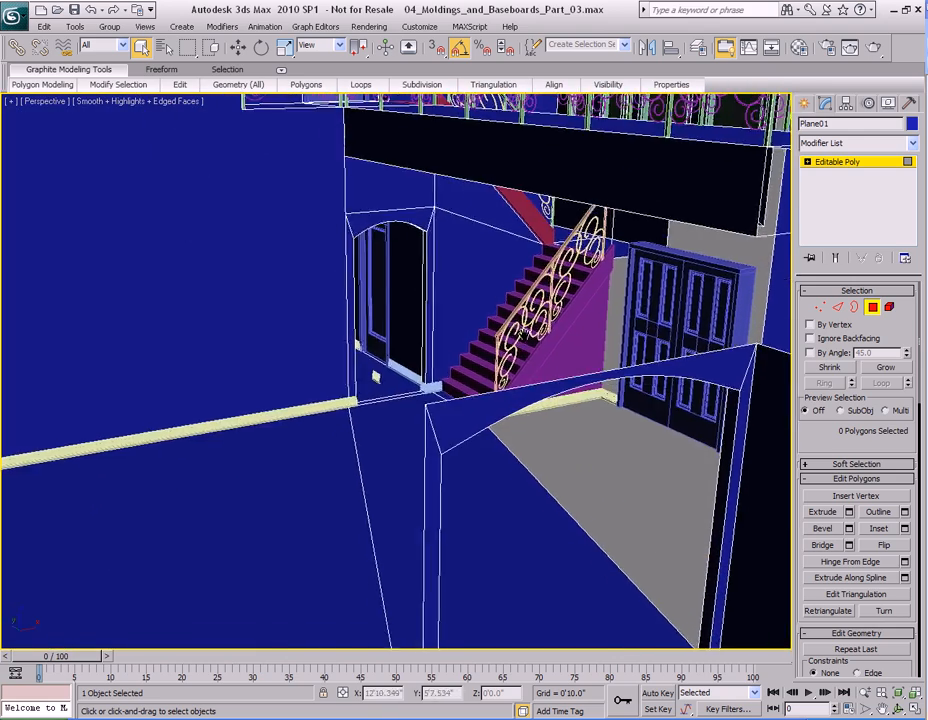
middle_click_drag(476, 404, 503, 388, "alt")
key("4")
- Copy the short loose baseboard piece by the arched doorway up to the stair landing near the windows
scroll(384, 418, "up", 5)
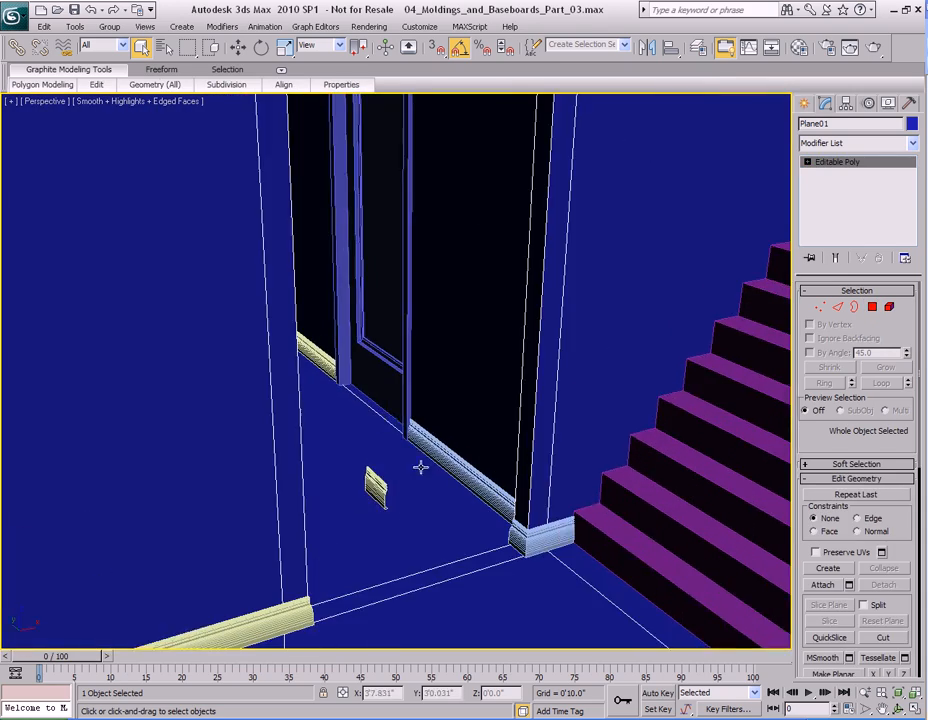
left_click(384, 425)
middle_click_drag(425, 422, 300, 420)
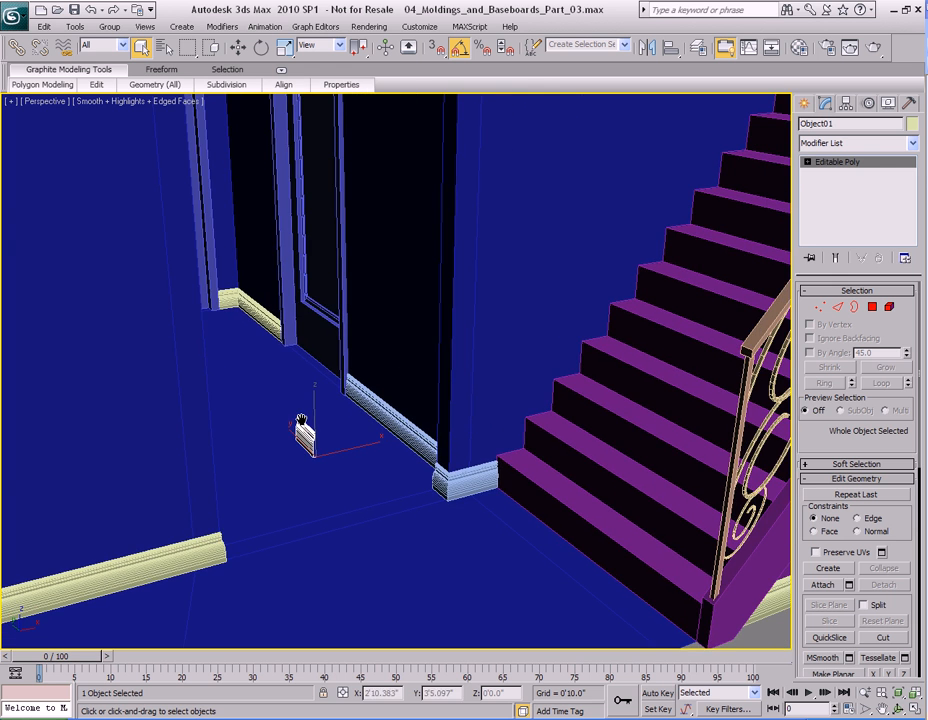
key("w")
scroll(429, 400, "down", 10)
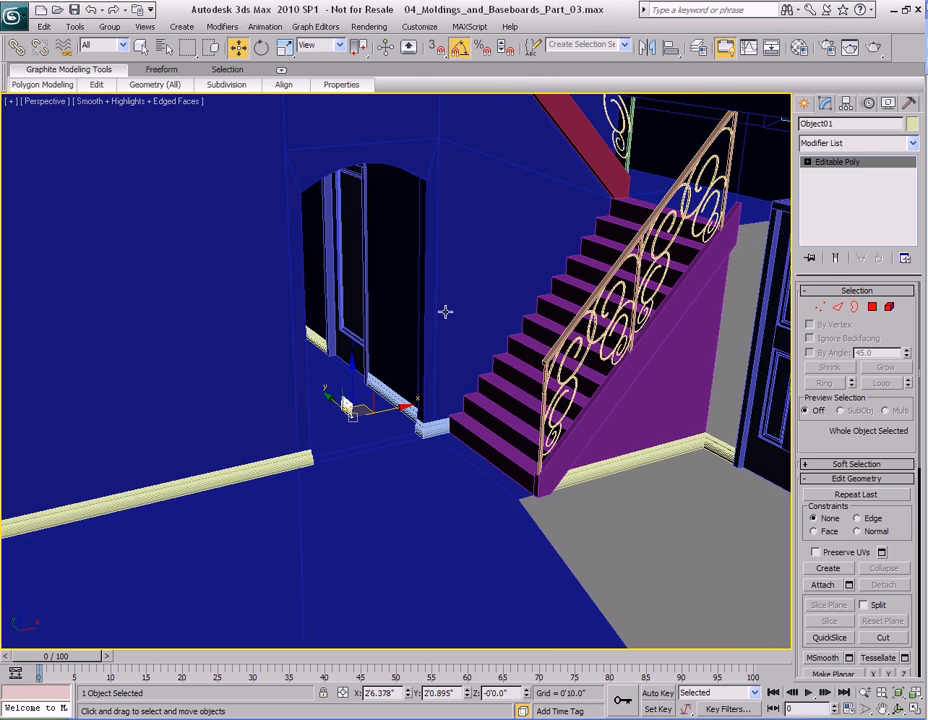
mouse_move(349, 444)
left_mouse_down("shift")
mouse_move(528, 207)
mouse_move(566, 130)
left_mouse_up("shift")
left_click(465, 428)
- Snap the copied baseboard to the landing's floor corner below the windows and nudge it along Y slightly past the corner
mouse_move(463, 428)
middle_mouse_down("alt")
mouse_move(354, 363)
mouse_move(406, 383)
mouse_move(152, 396)
mouse_move(365, 402)
middle_mouse_up("alt")
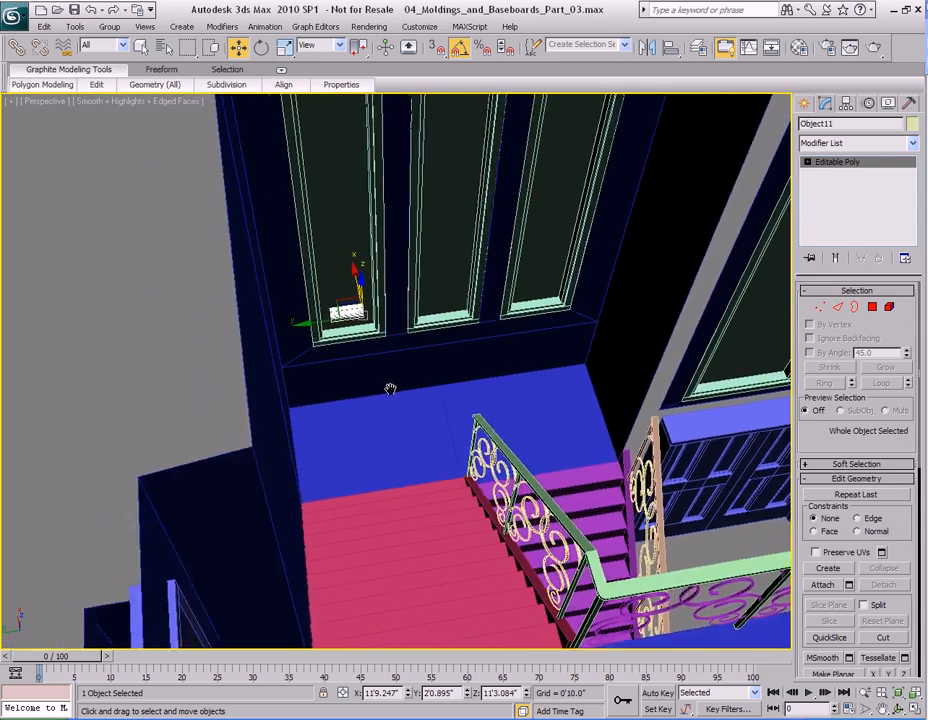
scroll(375, 397, "up", 2)
middle_click_drag(572, 389, 421, 389)
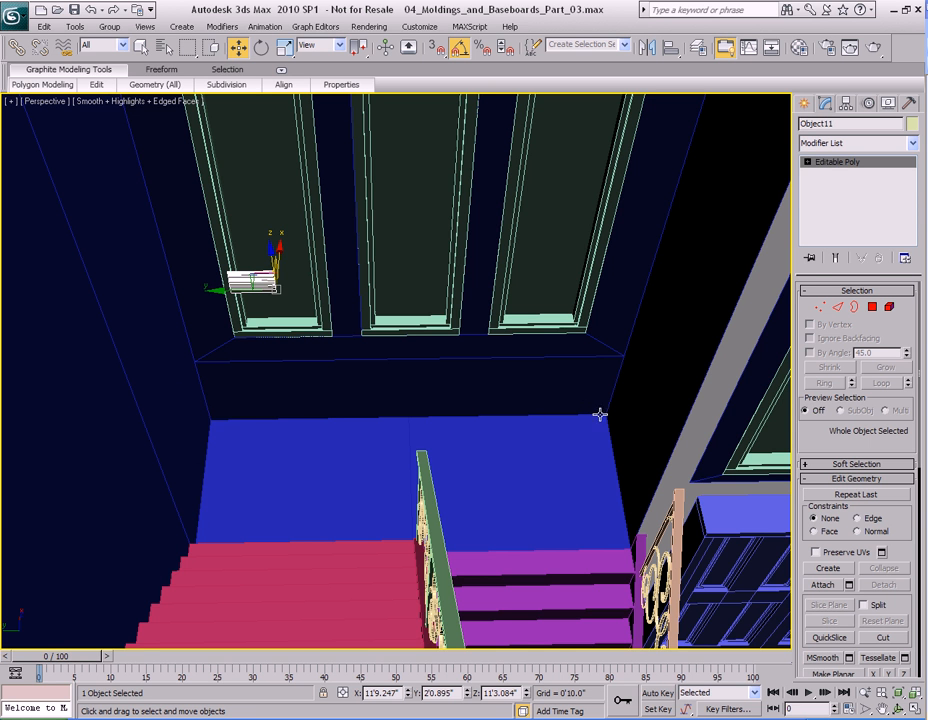
middle_click_drag(571, 437, 244, 429, "alt")
scroll(269, 432, "up", 1)
left_click_drag(157, 374, 308, 438)
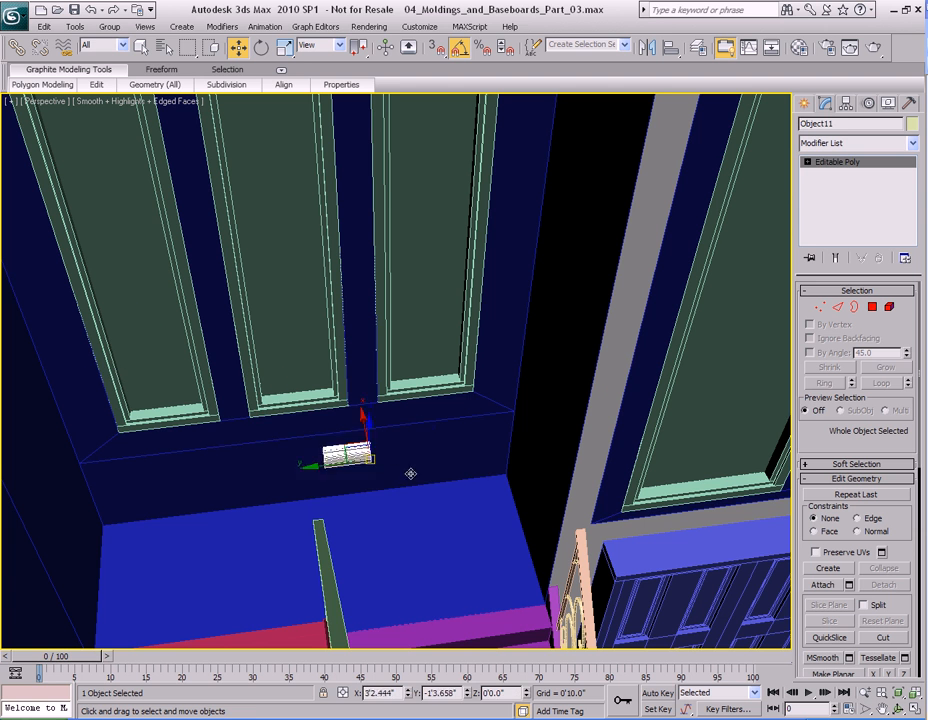
left_click_drag(505, 473, 506, 475)
middle_click_drag(511, 507, 398, 446)
key("z")
middle_click_drag(463, 464, 399, 455, "alt")
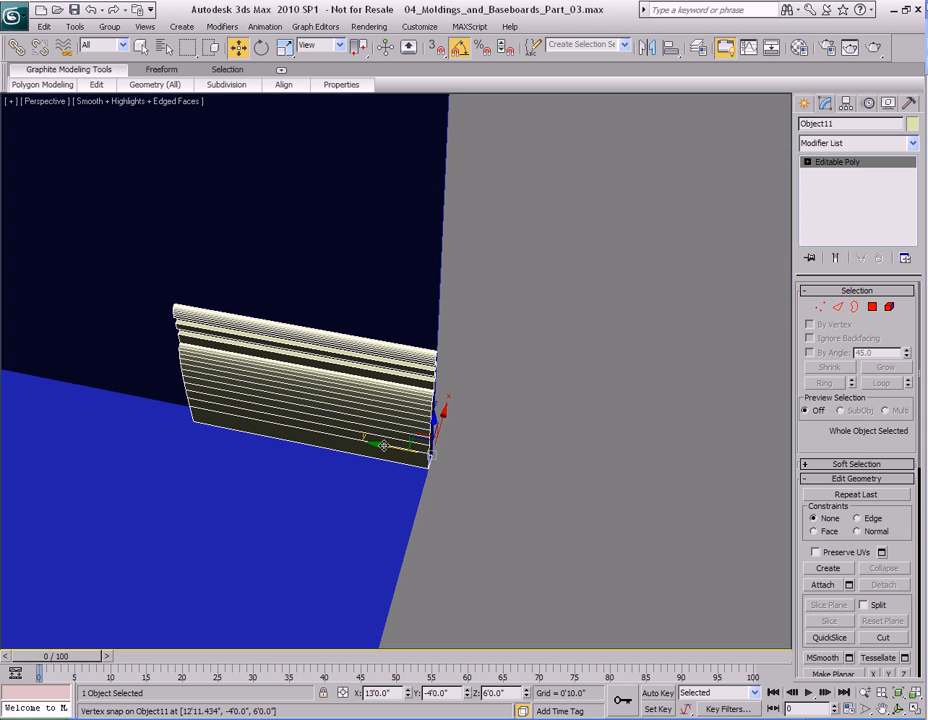
left_click_drag(384, 445, 436, 451)
- Stretch the baseboard's end vertices along Y so the piece spans the landing wall below the windows
middle_click_drag(303, 440, 645, 476)
scroll(645, 476, "down", 5)
key("1")
middle_click_drag(491, 460, 500, 437, "alt")
left_click_drag(547, 322, 634, 430)
left_click_drag(549, 386, 145, 368)
middle_click_drag(145, 368, 607, 434)
left_click_drag(607, 433, 177, 420)
middle_click_drag(177, 420, 470, 434)
key("q")
scroll(470, 434, "down", 1)
middle_click_drag(600, 495, 288, 381, "alt")
scroll(288, 381, "down", 3)
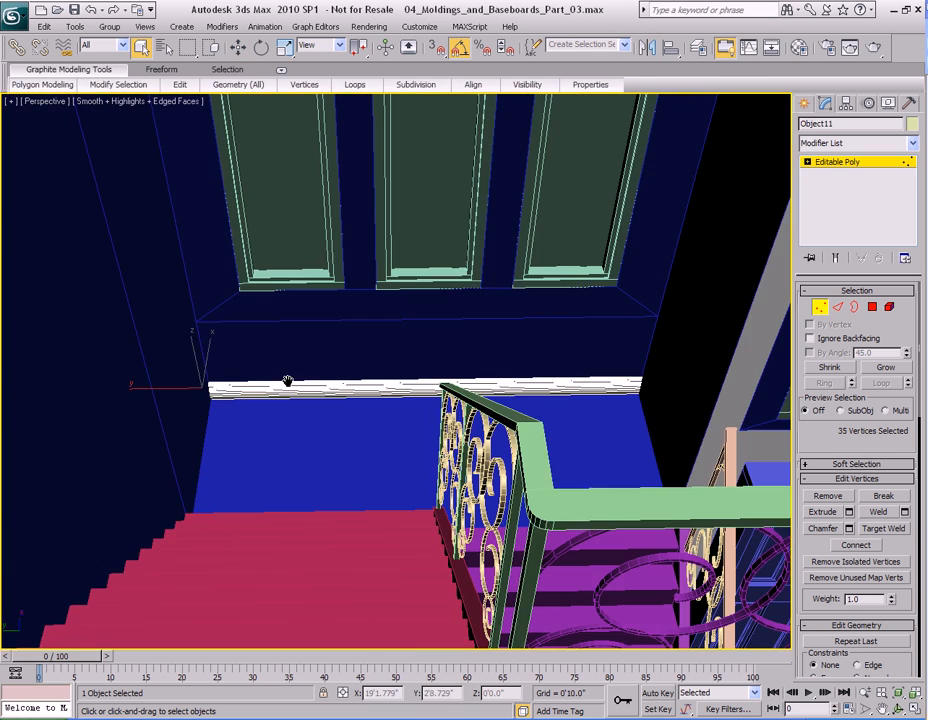
key("1")
- Copy the landing baseboard along X towards the point where the purple stairs meet the landing
middle_click_drag(509, 385, 491, 397)
scroll(356, 393, "up", 2)
scroll(605, 405, "up", 1)
middle_click_drag(605, 405, 475, 389)
scroll(565, 383, "up", 1)
middle_click_drag(565, 383, 445, 333)
key("w")
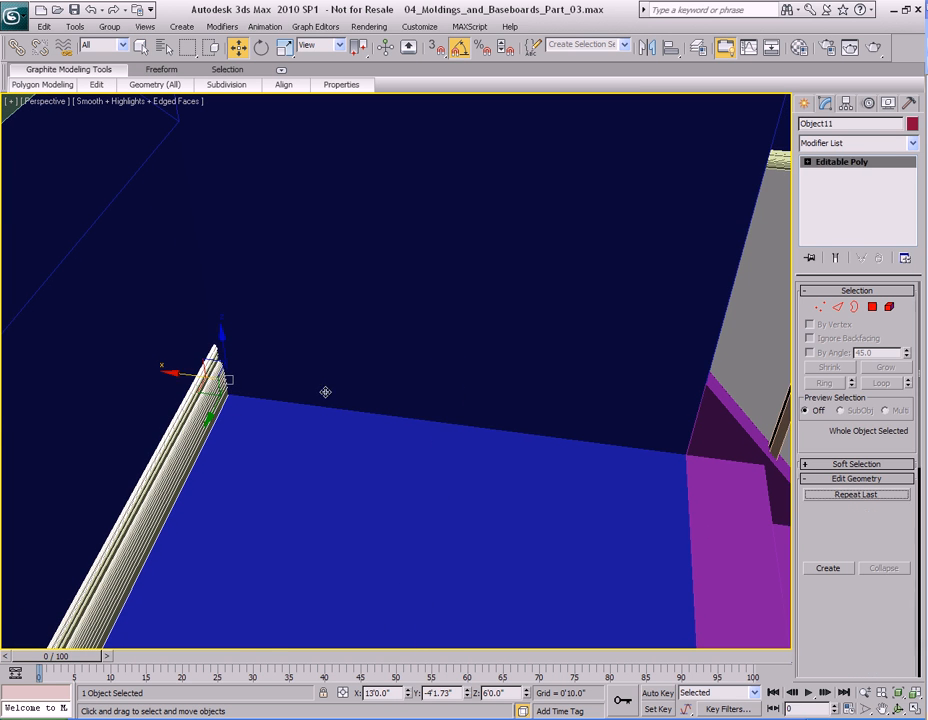
left_click_drag(228, 381, 449, 404, "shift")
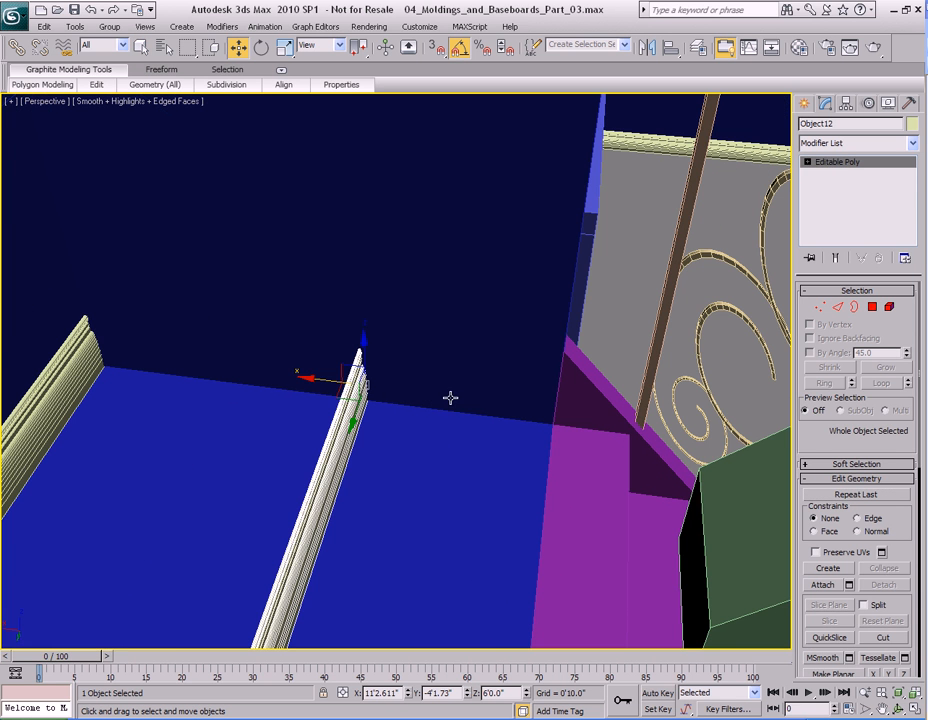
- Rotate the copy -90 degrees about Z and snap it to the wall corner at the purple stairs' top edge
key("e")
left_click_drag(387, 424, 360, 419)
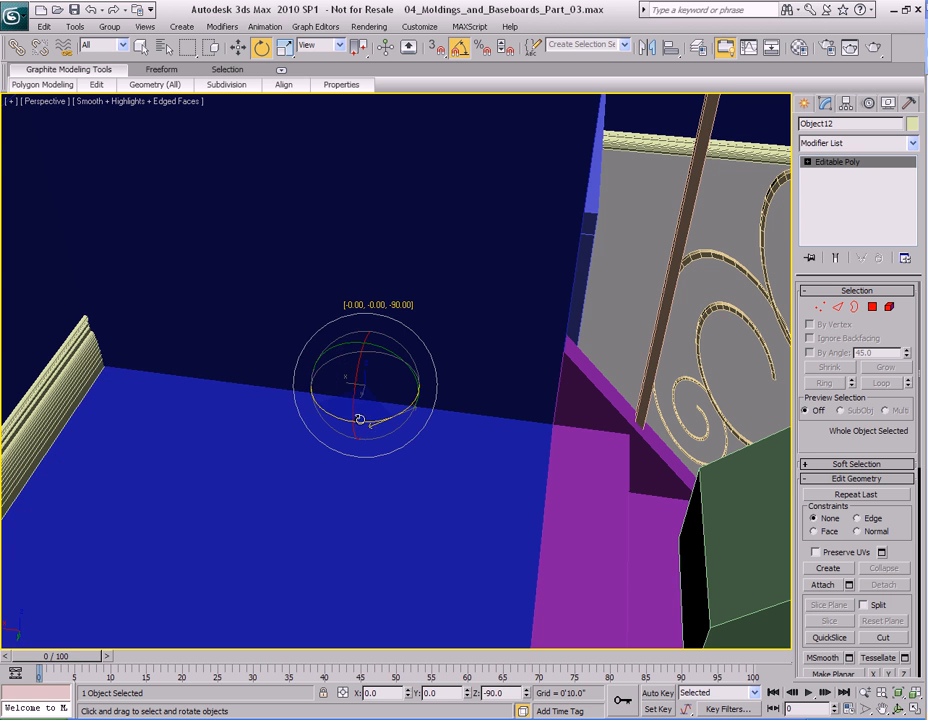
key("w")
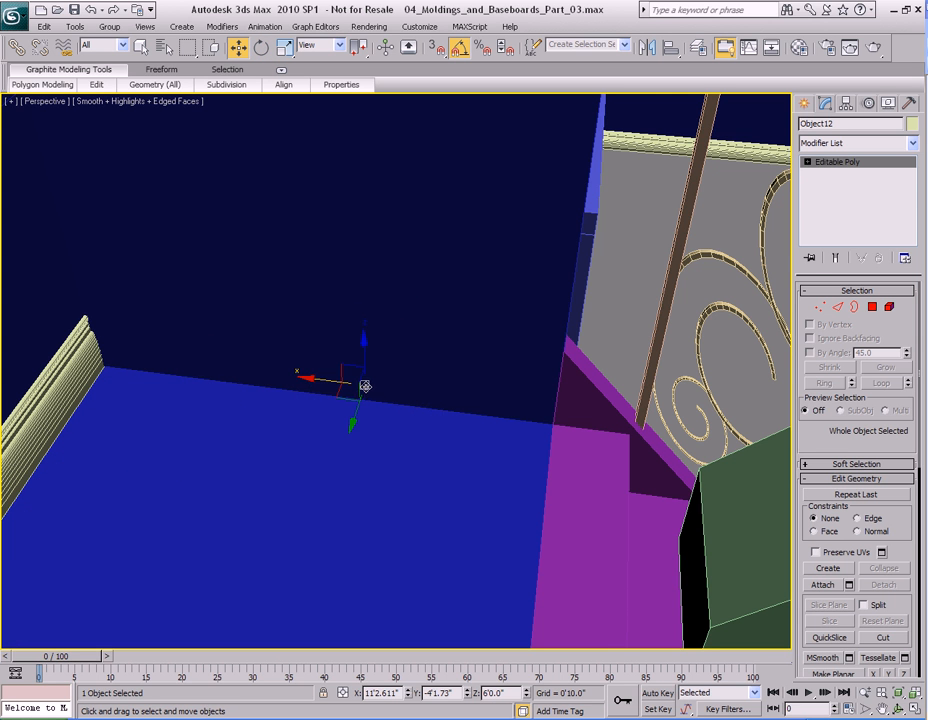
left_click_drag(520, 414, 554, 427)
- Pull the side baseboard's far end vertices back along X so it ends just past the landing's window wall
middle_click_drag(553, 427, 464, 373, "alt")
scroll(458, 371, "down", 3)
middle_click_drag(261, 396, 619, 327)
scroll(481, 367, "down", 4)
middle_click_drag(481, 367, 466, 372, "alt")
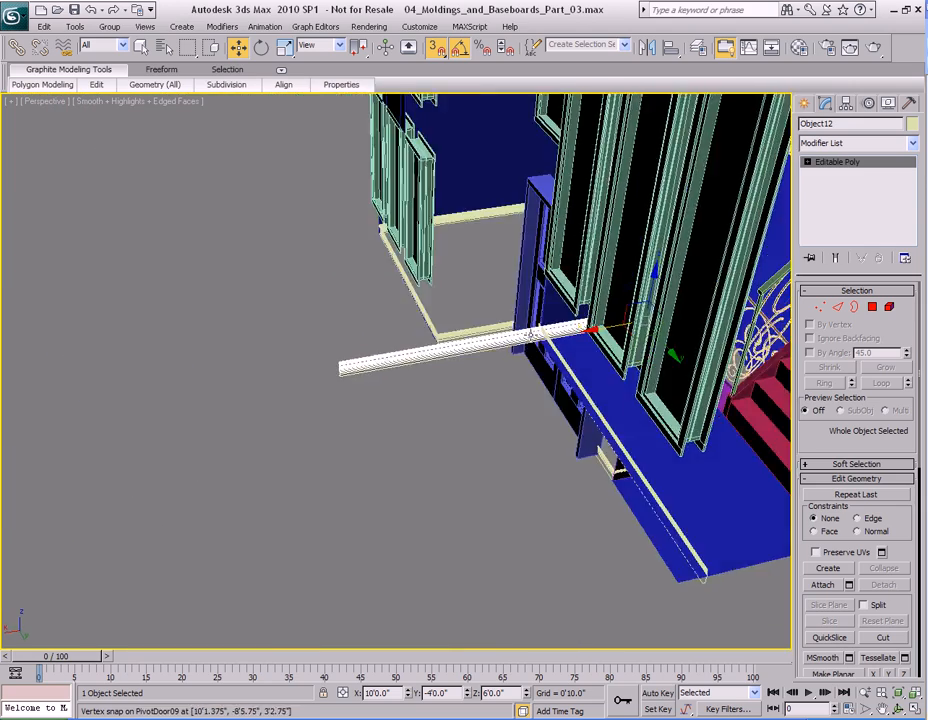
scroll(565, 325, "up", 5)
middle_click_drag(565, 325, 486, 350)
key("1")
key("q")
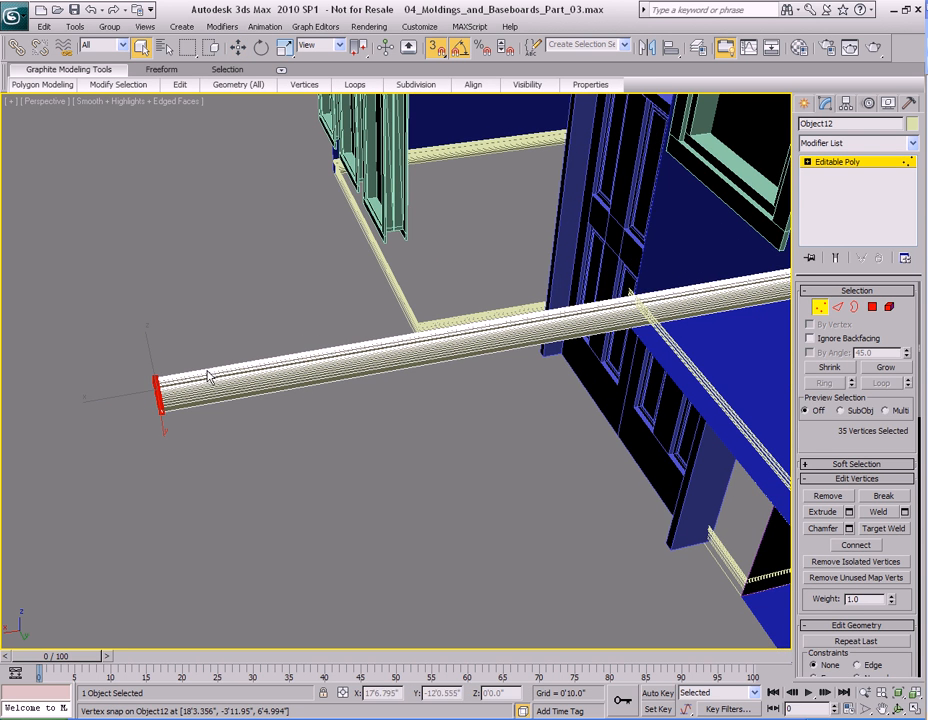
key("w")
middle_click_drag(296, 451, 309, 422, "alt")
left_click_drag(101, 348, 532, 376)
key("ctrl+z")
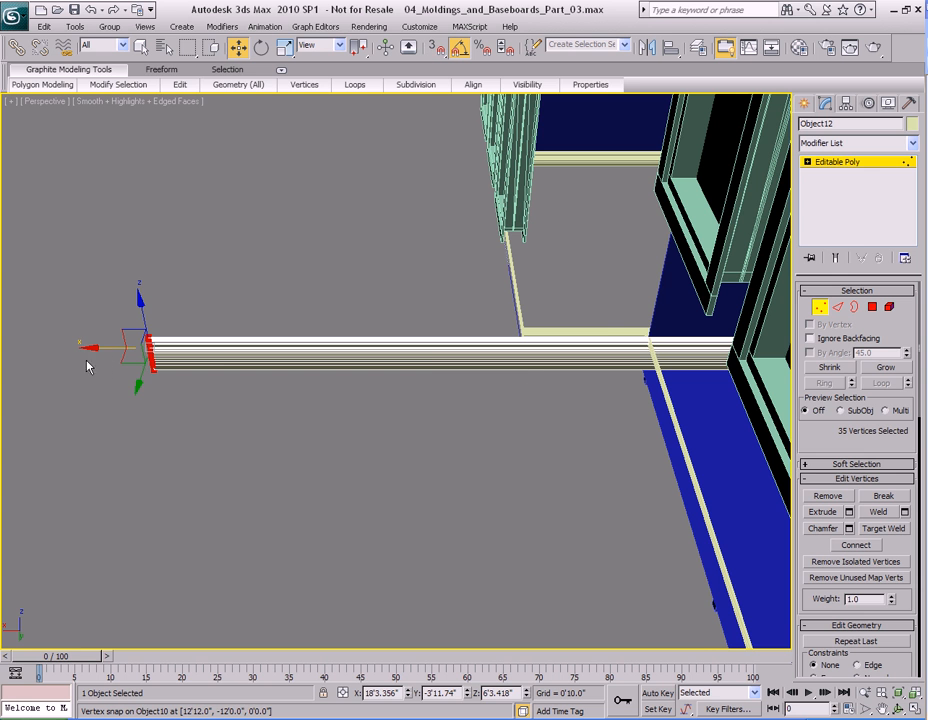
left_click_drag(107, 348, 695, 363)
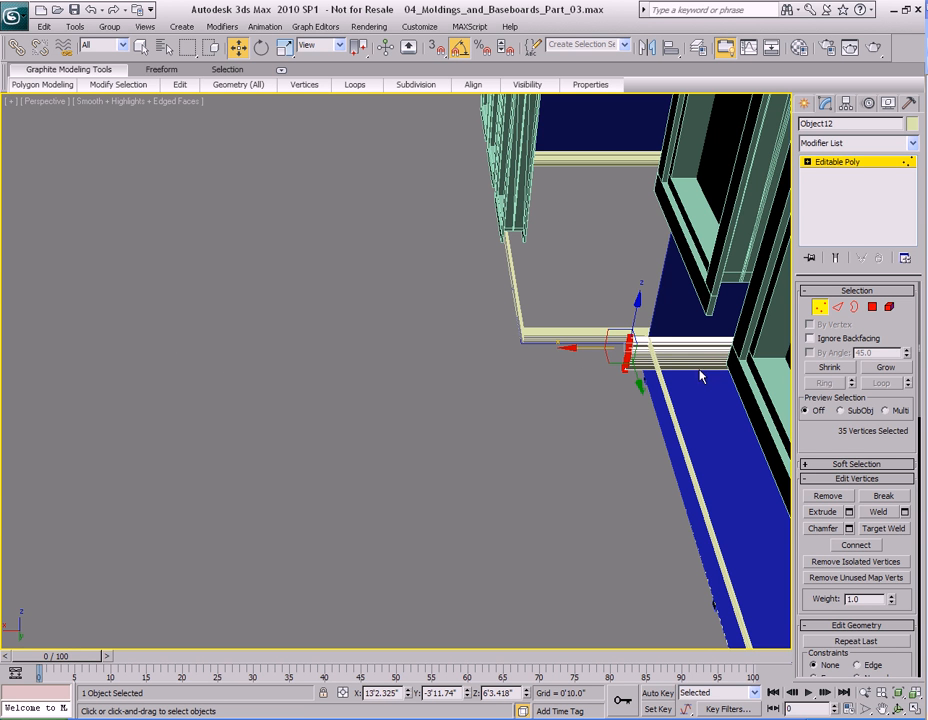
middle_click_drag(610, 370, 335, 381)
scroll(335, 381, "up", 2)
key("q")
key("1")
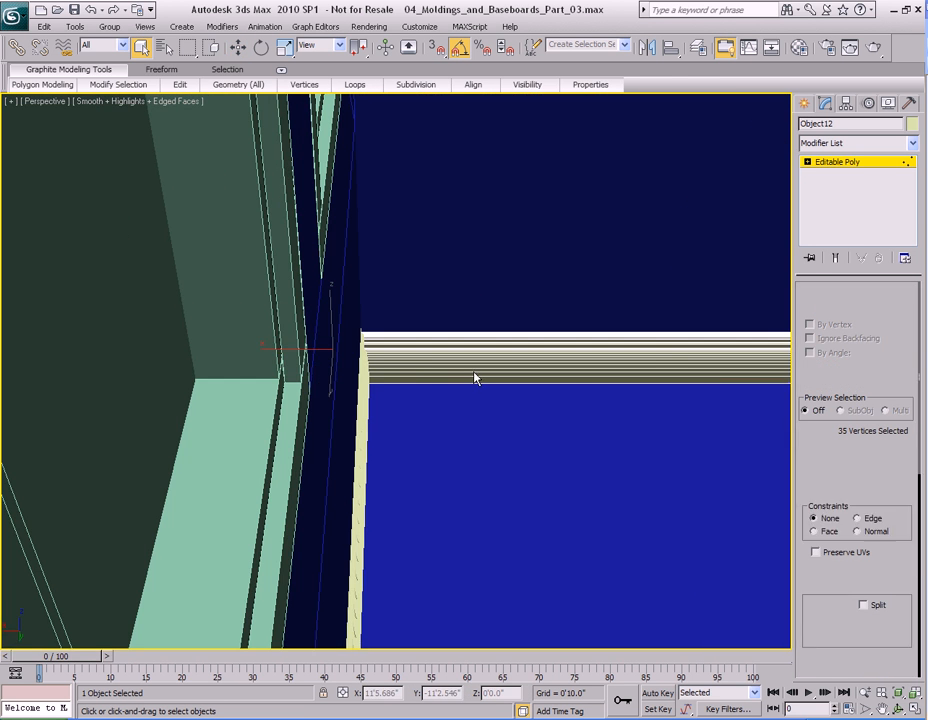
- Copy the short side baseboard across the landing towards the wall beside the red stairs
middle_click_drag(474, 377, 224, 356)
scroll(224, 356, "up", 2)
middle_click_drag(505, 312, 334, 296, "alt")
middle_click_drag(334, 296, 560, 343)
middle_click_drag(560, 343, 649, 351, "alt")
middle_click_drag(373, 323, 700, 330, "alt")
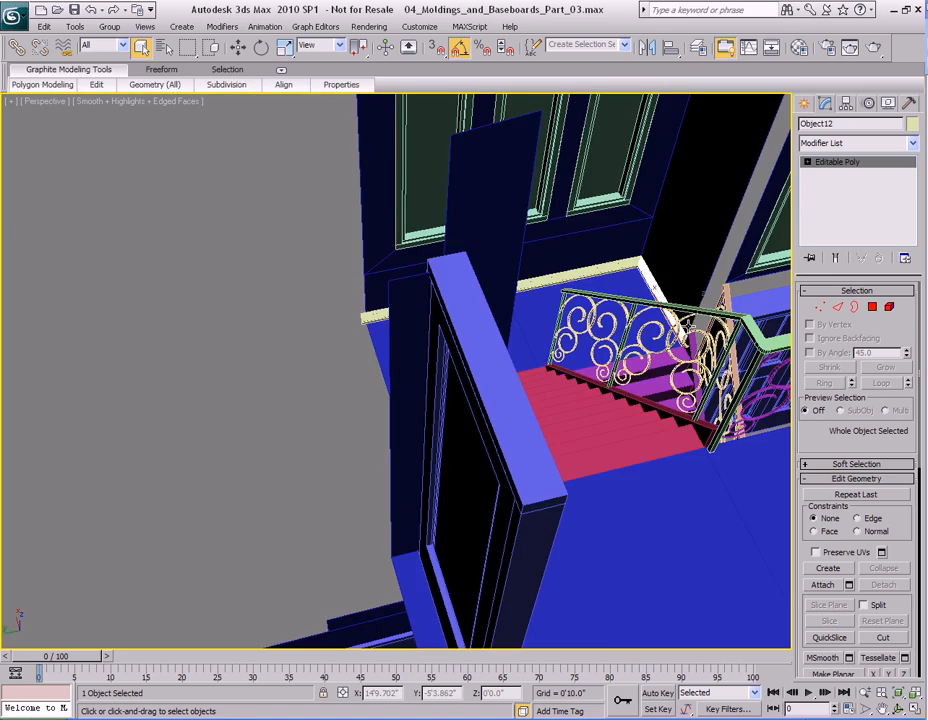
mouse_move(570, 334)
middle_mouse_down("alt")
mouse_move(447, 338)
mouse_move(551, 316)
mouse_move(555, 330)
middle_mouse_up("alt")
key("w")
mouse_move(520, 396)
left_mouse_down("shift")
mouse_move(270, 410)
mouse_move(280, 435)
mouse_move(365, 424)
mouse_move(365, 407)
left_mouse_up("shift")
key("Return")
- Turn the copy to face the other way and fit it with vertex snapping along the wall beside the red stairs
key("e")
middle_click_drag(355, 412, 377, 414, "alt")
scroll(373, 415, "up", 3)
middle_click_drag(510, 414, 404, 344, "alt")
scroll(397, 354, "up", 3)
key("w")
middle_click_drag(212, 236, 240, 250, "alt")
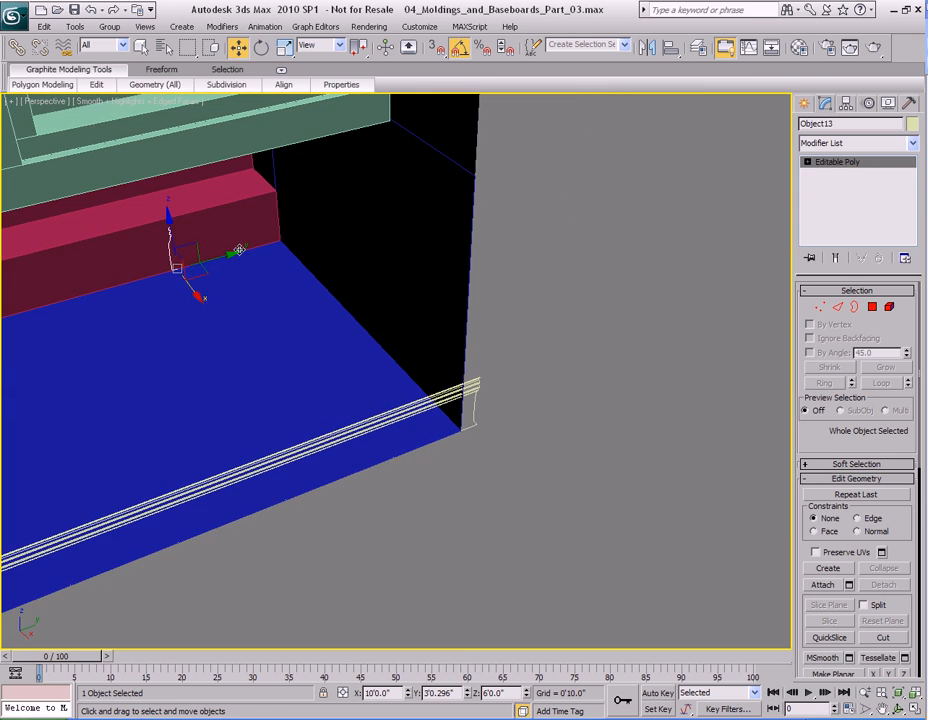
key("s")
left_click_drag(295, 323, 460, 430)
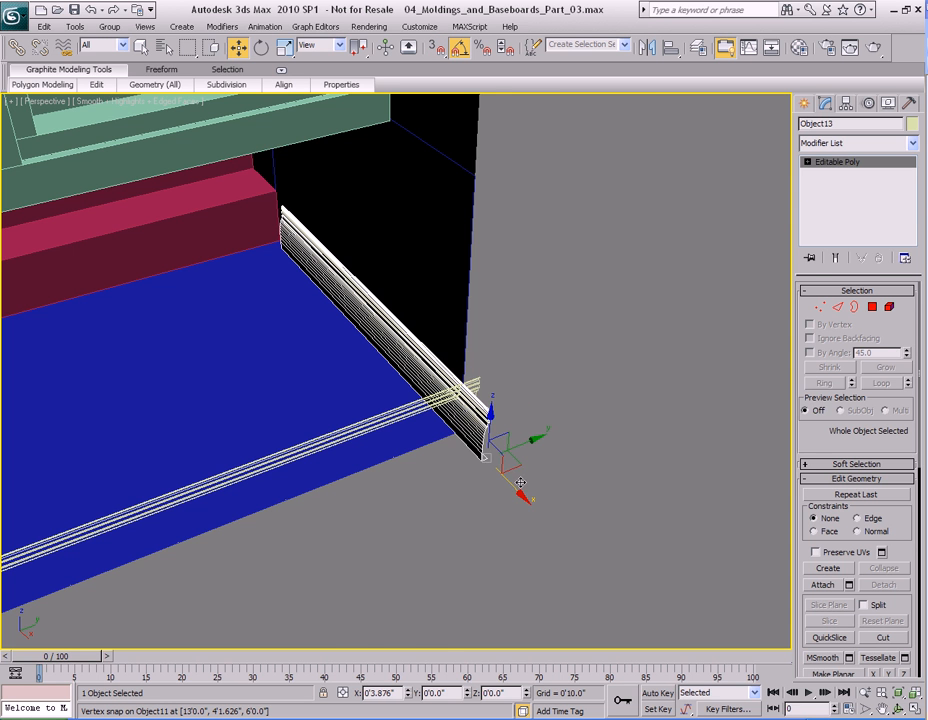
middle_click_drag(376, 428, 474, 410, "alt")
middle_click_drag(217, 390, 393, 396)
key("1")
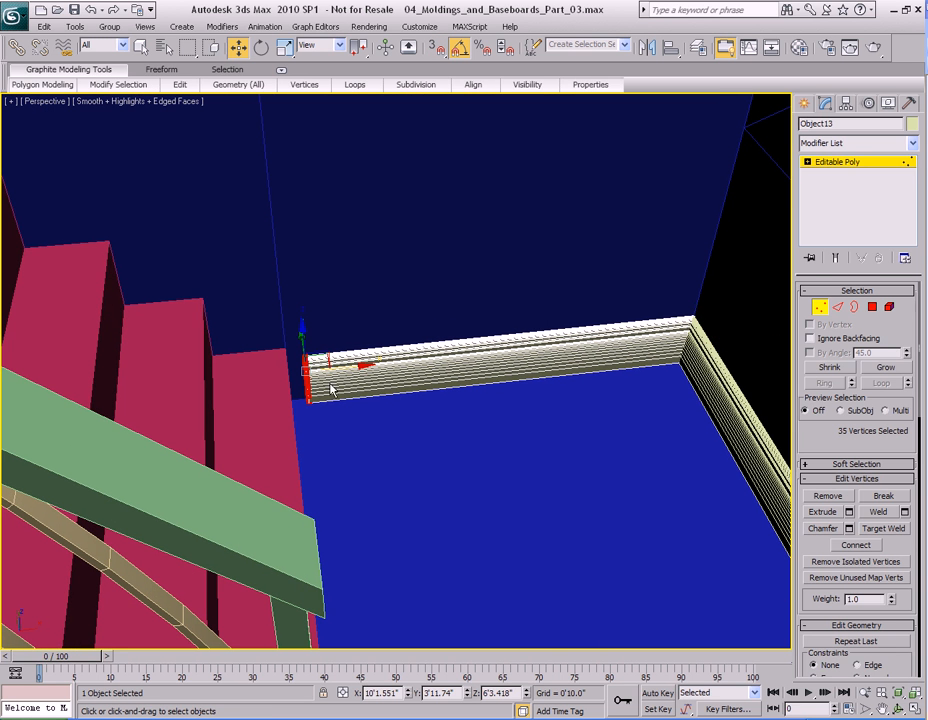
middle_click_drag(318, 366, 447, 377, "alt")
key("q")
key("1")
- Copy that side baseboard and snap the copy to the upper floor's wall corner at the top of the red stairs
key("w")
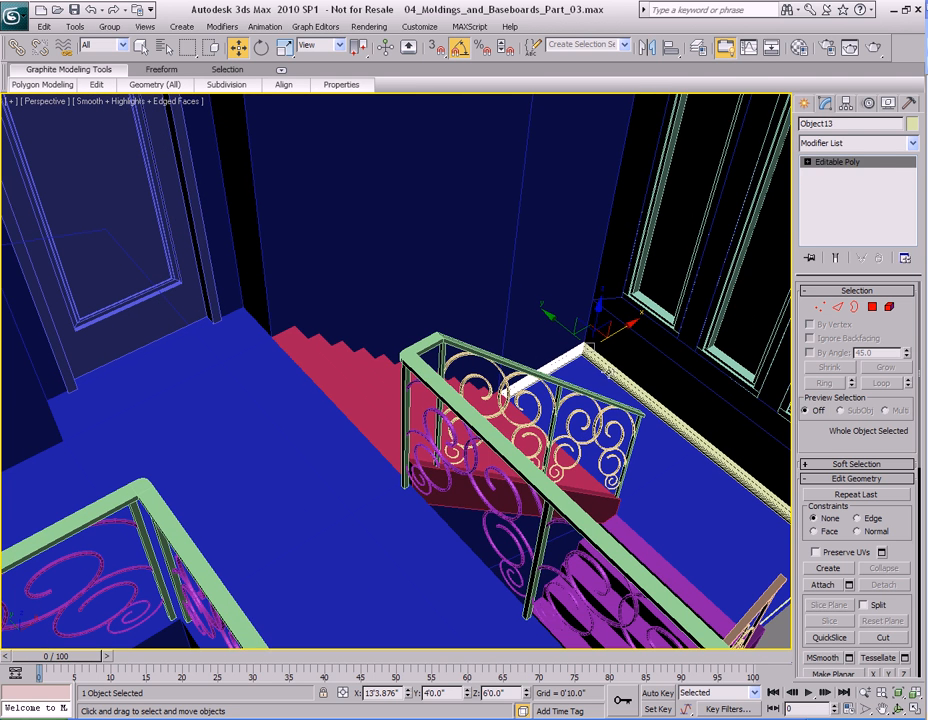
left_click(584, 347)
key("s")
left_click_drag(384, 345, 272, 338)
left_click(465, 428)
- Rotate the upper-floor baseboard copy -90 degrees about Z so it lies against the short wall beside the door
key("z")
mouse_move(342, 358)
middle_mouse_down("alt")
mouse_move(547, 351)
mouse_move(389, 329)
middle_mouse_up("alt")
scroll(456, 331, "up", 3)
middle_click_drag(456, 331, 411, 332, "alt")
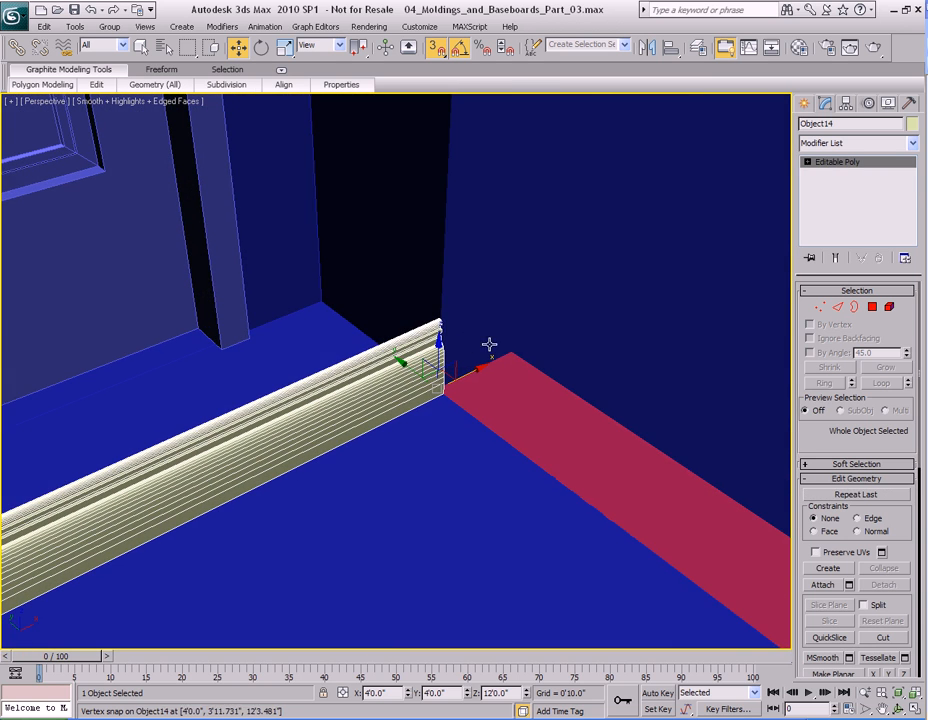
key("e")
left_click_drag(458, 419, 427, 421)
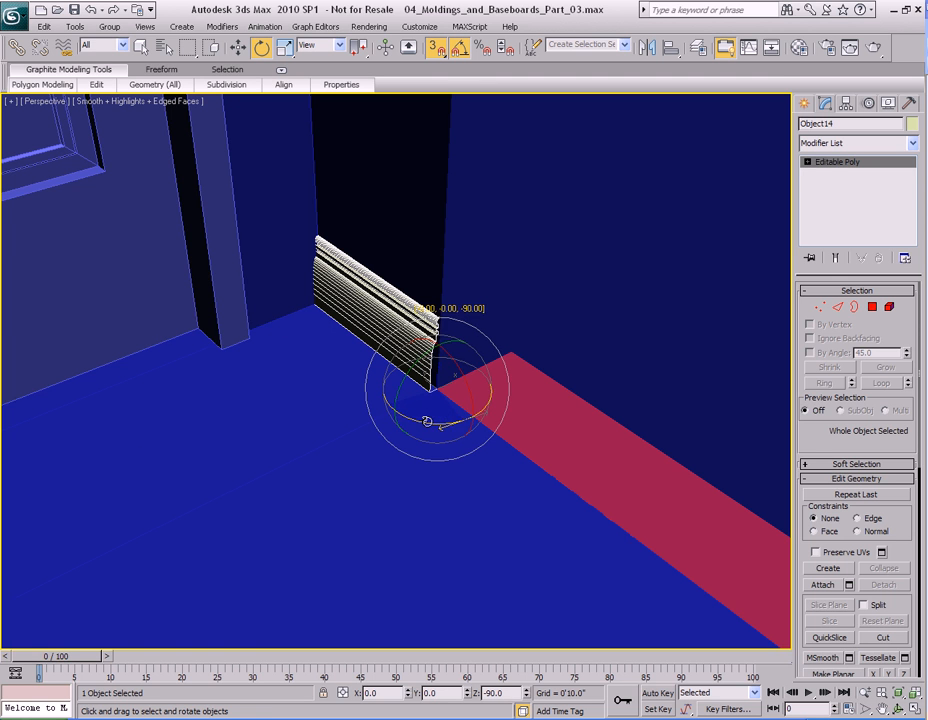
middle_click_drag(473, 399, 508, 394, "alt")
scroll(506, 393, "up", 3)
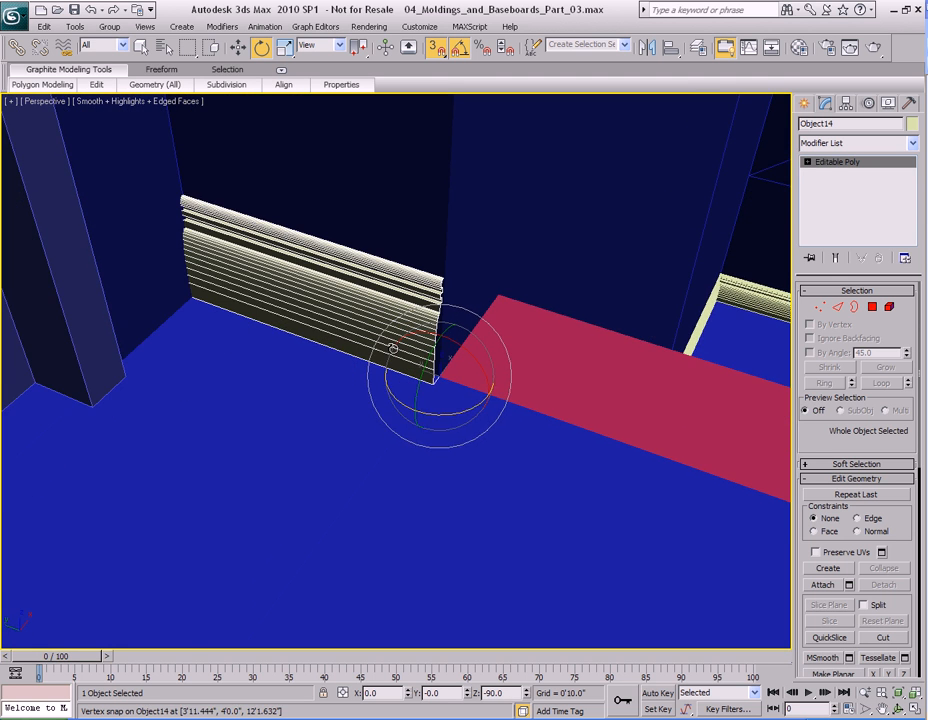
middle_click_drag(425, 356, 532, 404)
- Shorten the upper-floor baseboard by moving its far end vertices along Y to about 5'1.6"
key("1")
scroll(338, 343, "down", 3)
middle_click_drag(338, 343, 536, 302, "alt")
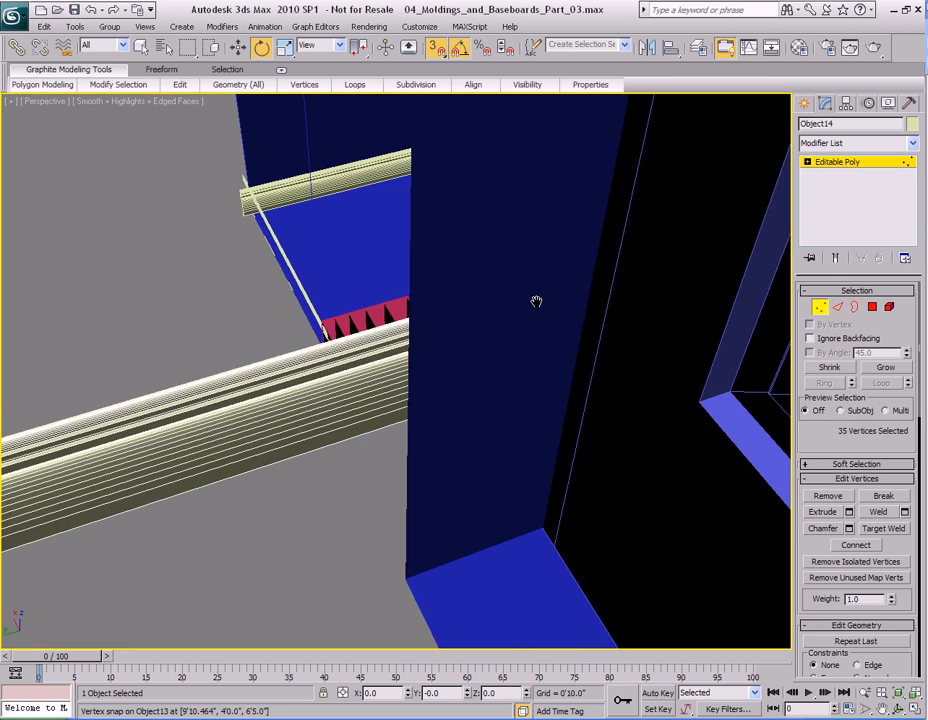
scroll(536, 302, "down", 4)
middle_click_drag(327, 383, 363, 355)
key("w")
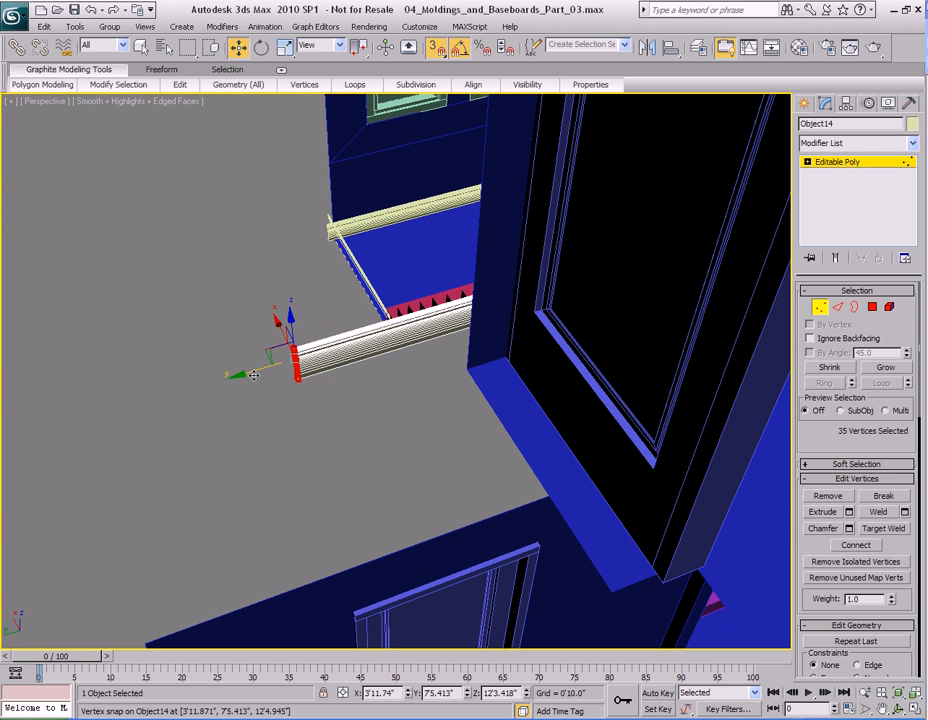
left_click_drag(254, 375, 383, 362)
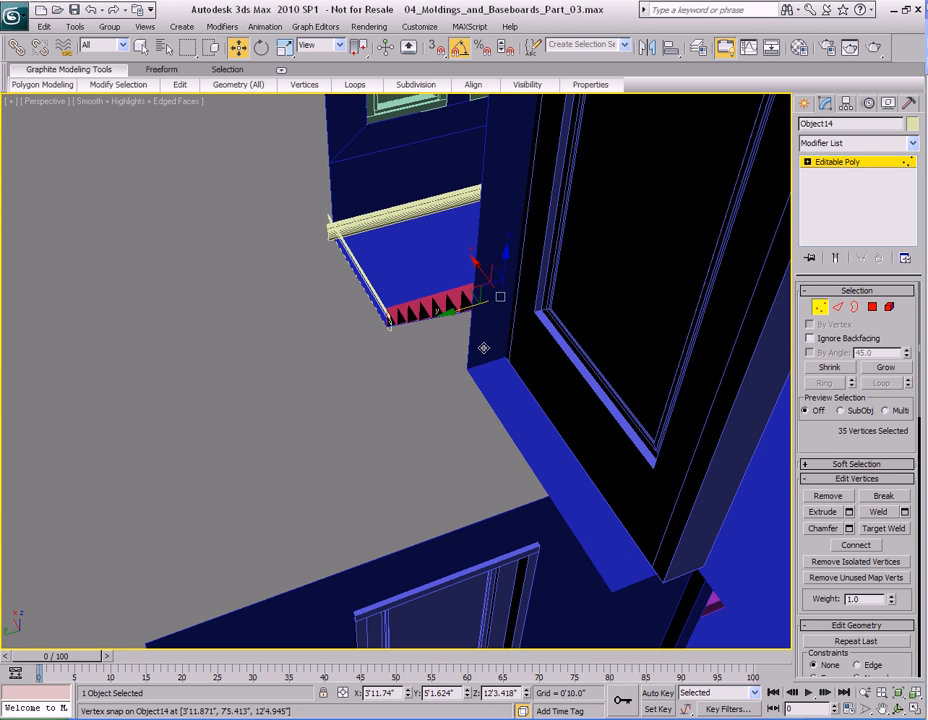
- Fine-adjust those end vertices along Y so the baseboard reaches the inside corner beside the door
key("z")
middle_click_drag(578, 365, 503, 365, "alt")
scroll(503, 365, "down", 4)
middle_click_drag(358, 352, 428, 350, "alt")
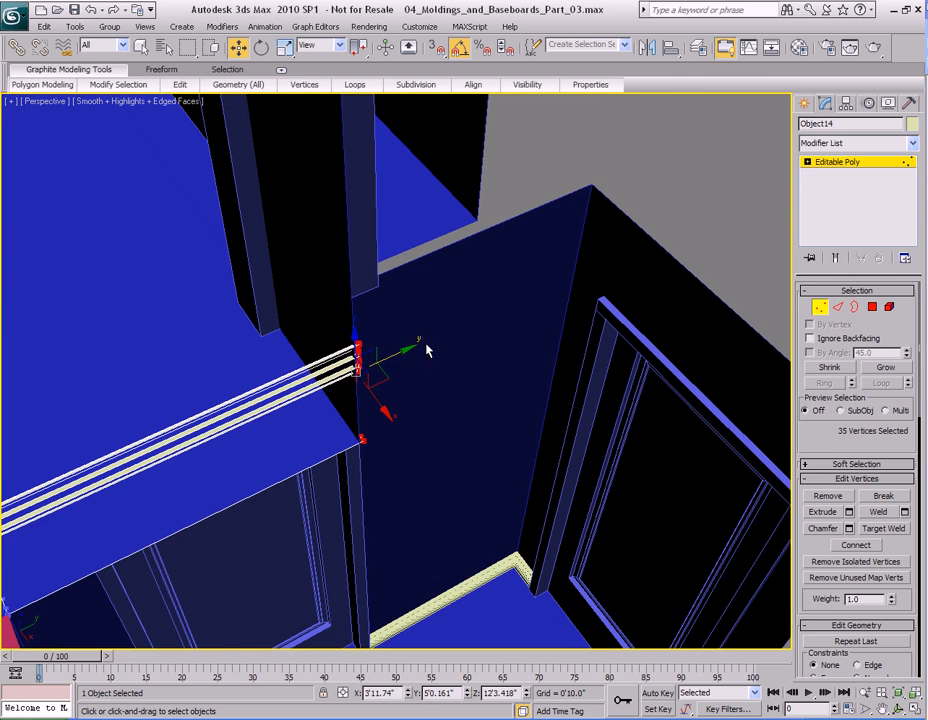
left_click_drag(390, 354, 449, 342)
middle_click_drag(374, 348, 516, 286)
key("q")
key("1")
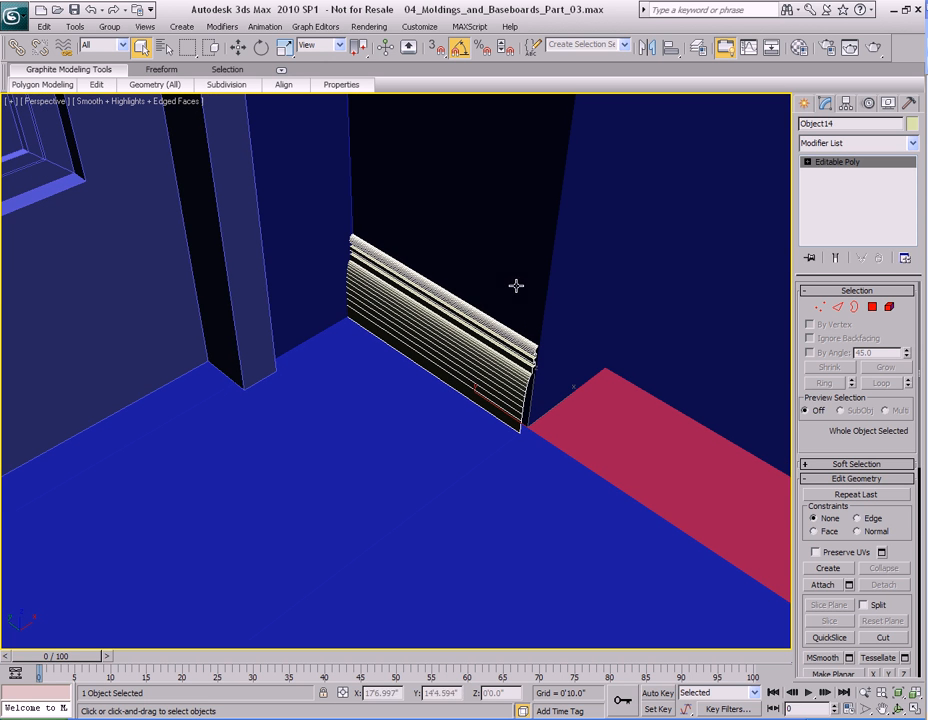
- Copy the short-wall baseboard and snap the copy to the wall's inside corner at X 4'0", Y 5'0"
key("w")
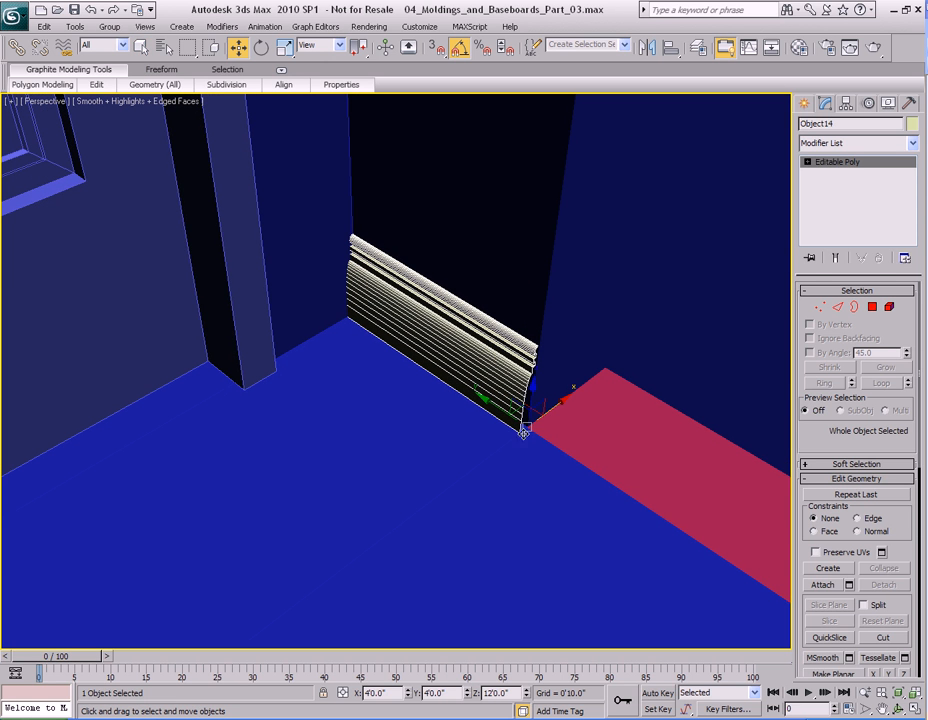
mouse_move(527, 428)
left_mouse_down("shift")
mouse_move(480, 420)
mouse_move(379, 346)
mouse_move(352, 296)
mouse_move(353, 308)
left_mouse_up("shift")
key("s")
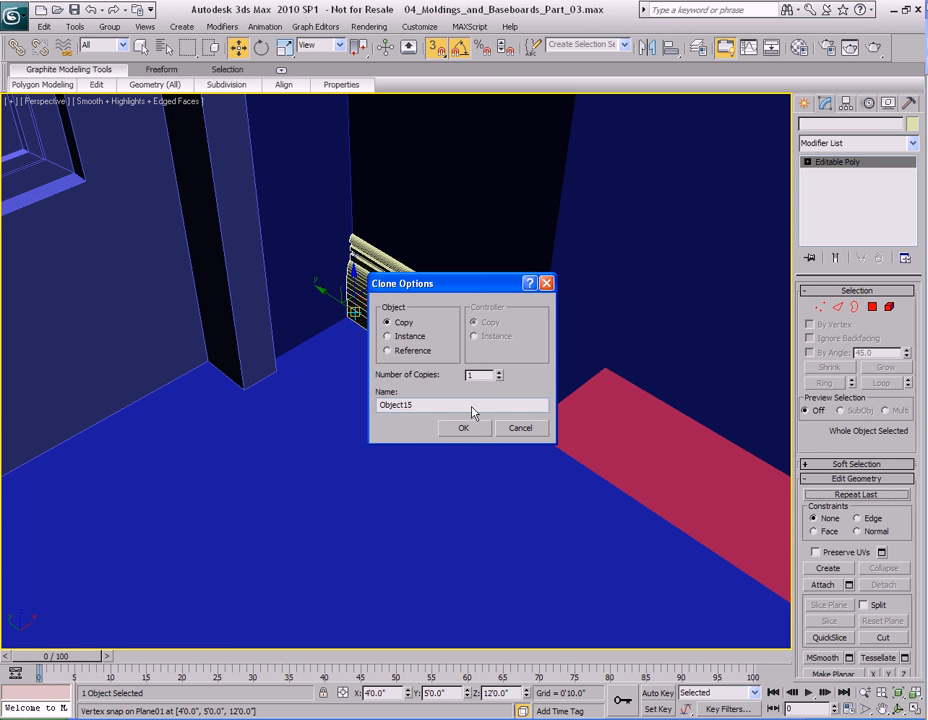
left_click(471, 434)
- Rotate the copy about Z so it runs along the door wall, and slide it along X to fit the corner
key("e")
left_click_drag(374, 345, 385, 346)
mouse_move(590, 344)
middle_mouse_down("alt")
mouse_move(375, 342)
mouse_move(338, 393)
mouse_move(429, 306)
mouse_move(521, 310)
middle_mouse_up("alt")
key("q")
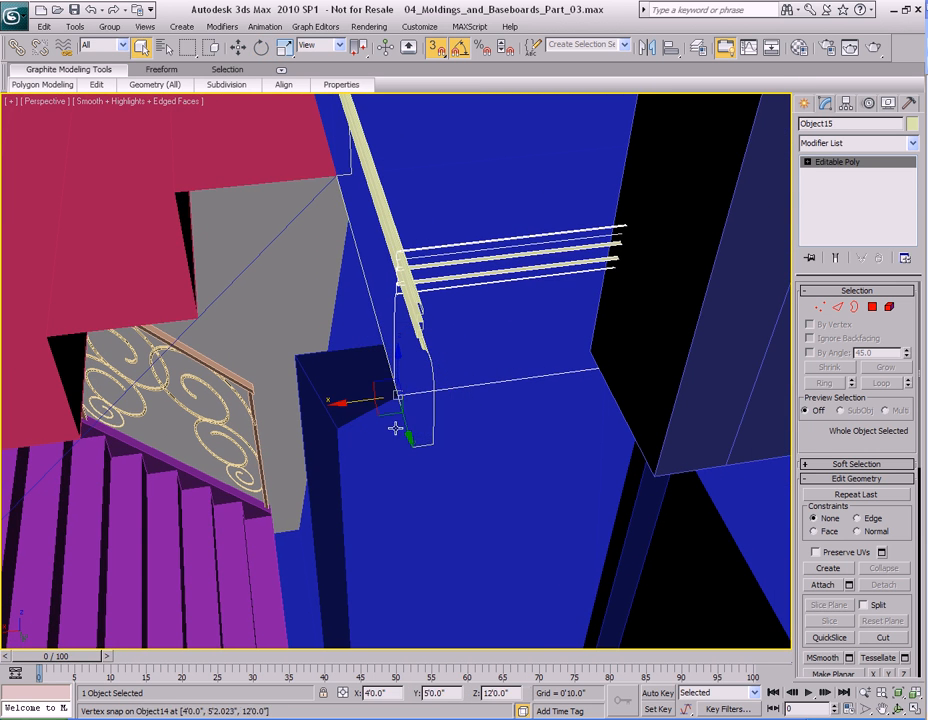
left_click_drag(357, 400, 311, 401)
middle_click_drag(307, 400, 590, 377, "alt")
- Shorten the door-wall baseboard by moving its end vertices along X to the door trim
key("1")
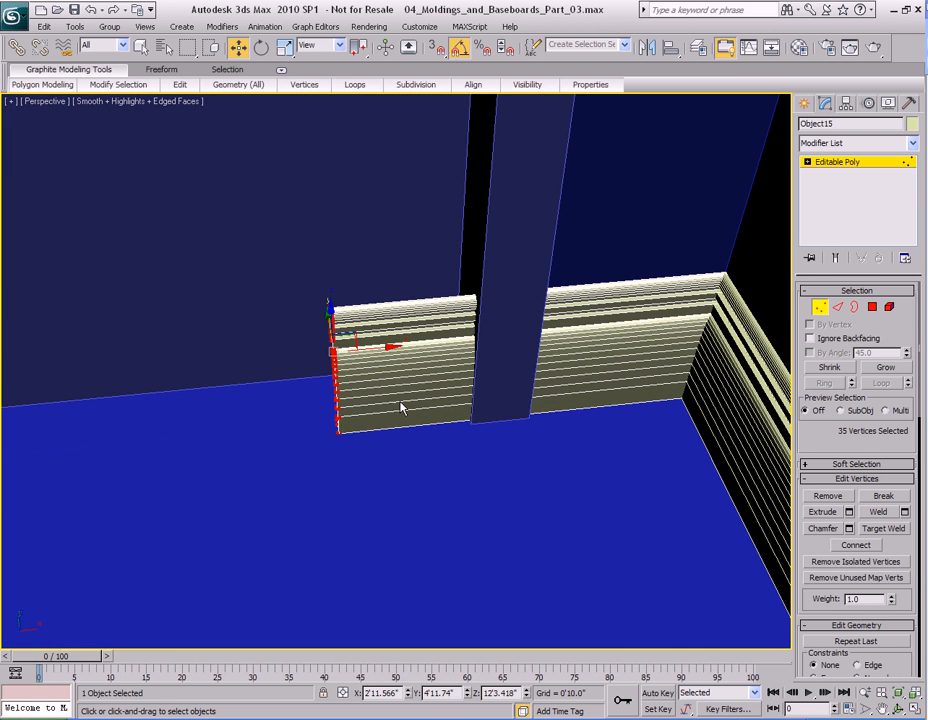
left_click_drag(373, 345, 568, 331)
middle_click_drag(568, 331, 585, 337, "alt")
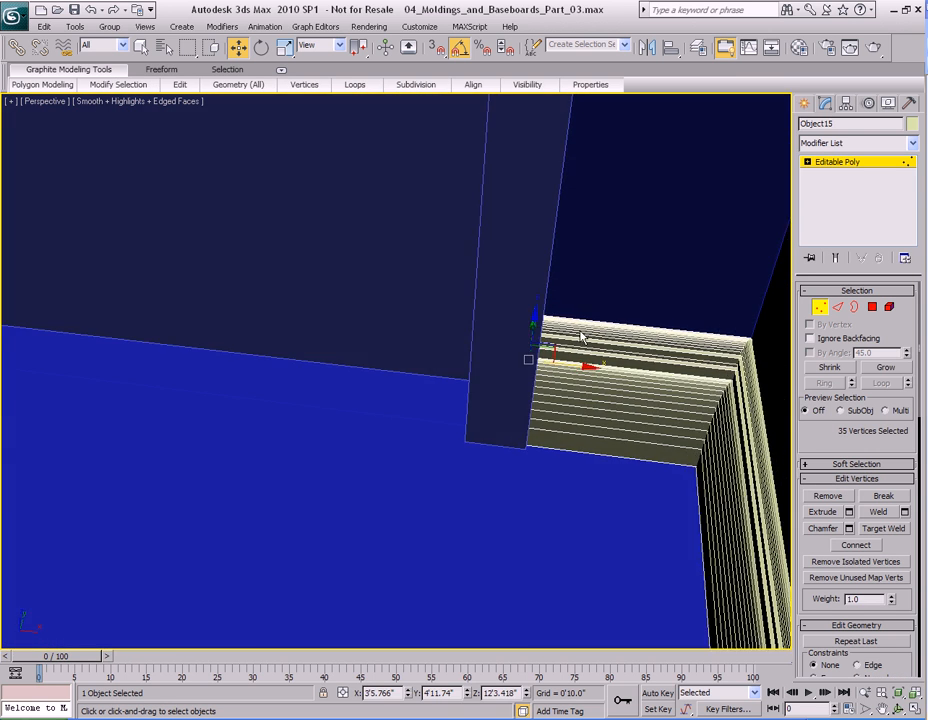
left_click_drag(577, 365, 571, 367)
middle_click_drag(563, 373, 643, 316, "alt")
key("q")
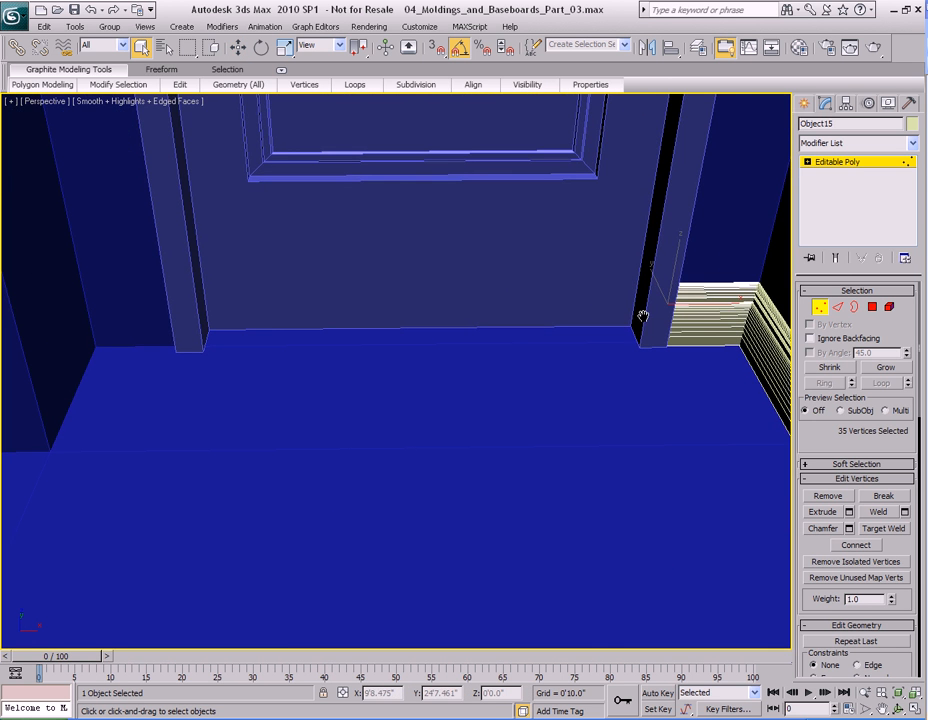
key("1")
- Copy the short door-wall baseboard to the other side of the door, positioning it at about X 0'6.7"
key("w")
middle_click_drag(698, 360, 635, 353)
left_click_drag(748, 338, 378, 336, "shift")
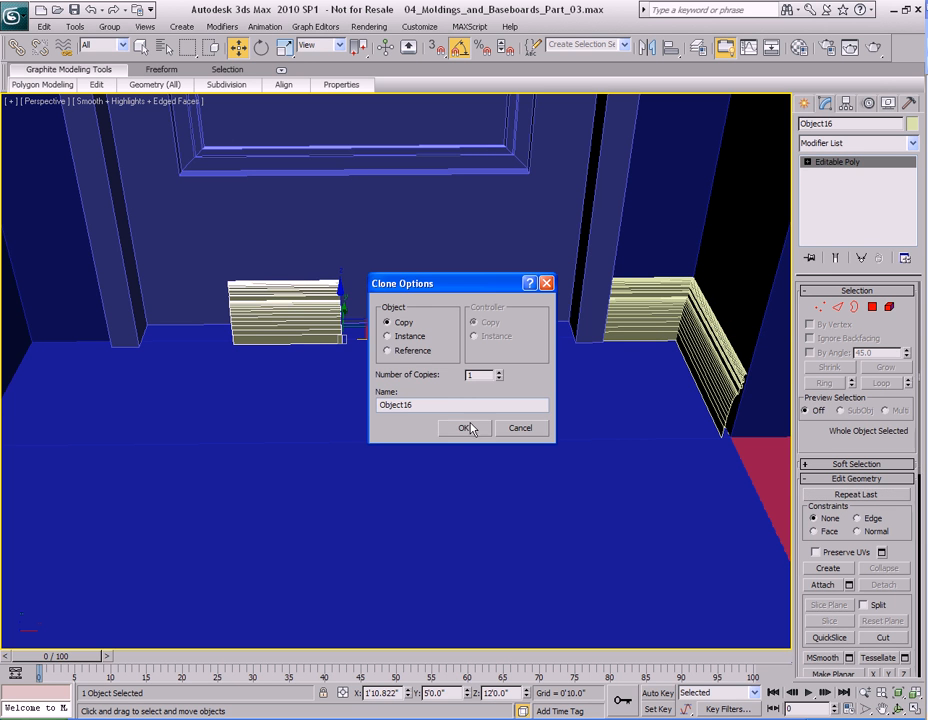
left_click(463, 428)
middle_click_drag(522, 331, 588, 291)
mouse_move(579, 335)
left_mouse_down()
mouse_move(321, 336)
mouse_move(366, 341)
mouse_move(358, 341)
left_mouse_up()
middle_click_drag(361, 341, 512, 325, "alt")
middle_click_drag(540, 409, 540, 421, "alt")
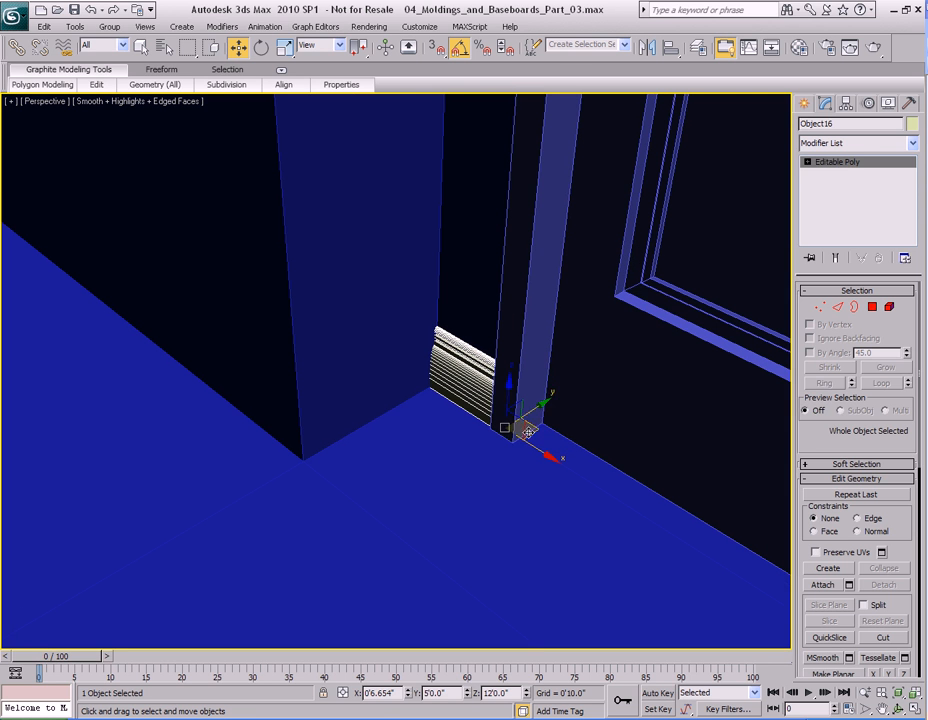
- Copy that piece to the inside corner with vertex snapping, then rotate the copy about Z and position it along the adjoining wall
key("s")
mouse_move(504, 428)
left_mouse_down("shift")
mouse_move(410, 405)
mouse_move(435, 382)
left_mouse_up("shift")
left_click(468, 427)
key("e")
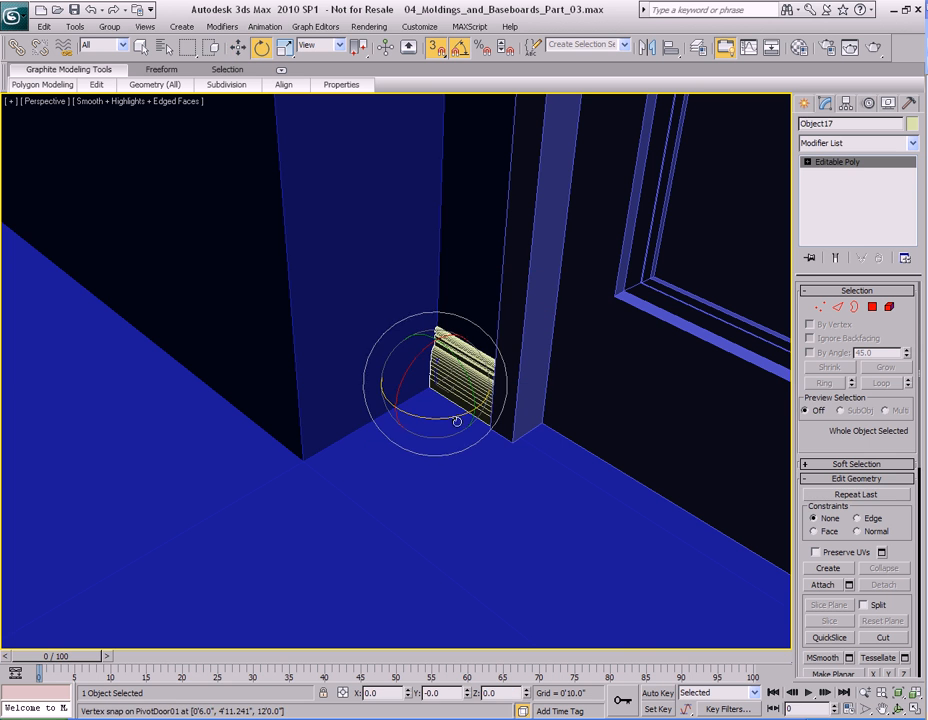
left_click_drag(476, 412, 482, 410)
mouse_move(482, 410)
middle_mouse_down("alt")
mouse_move(263, 406)
mouse_move(474, 333)
mouse_move(491, 404)
middle_mouse_up("alt")
key("s")
key("w")
left_click_drag(360, 442, 306, 446)
middle_click_drag(408, 430, 447, 356, "alt")
- Extend the adjoining wall's baseboard by moving its end vertices along Y to just past the outer corner
key("1")
left_click_drag(368, 298, 405, 455)
middle_click_drag(522, 404, 446, 398, "alt")
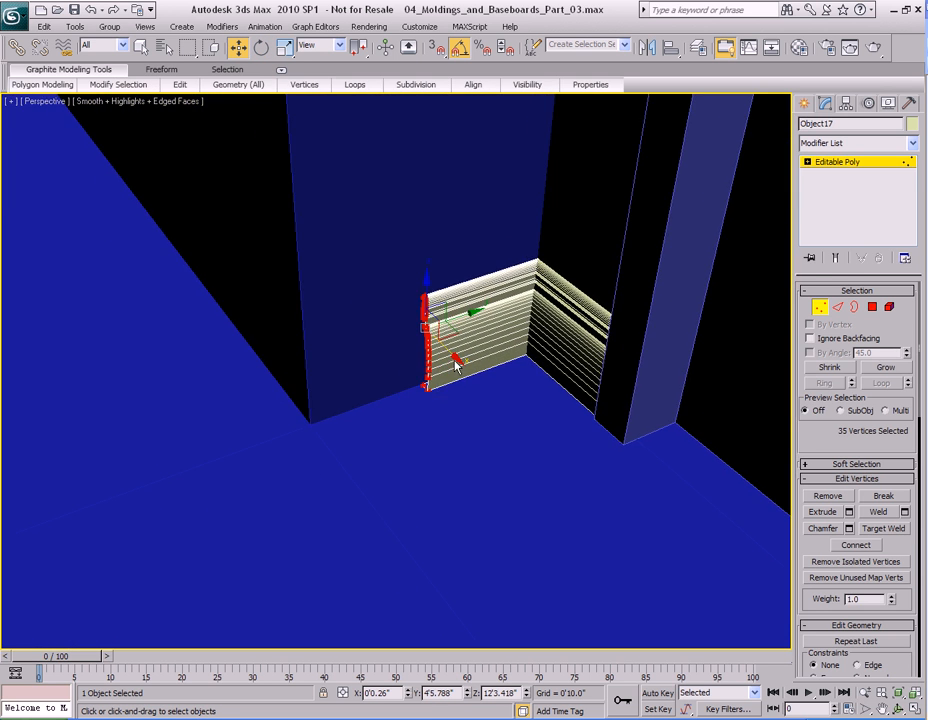
left_click_drag(464, 311, 296, 335)
key("q")
scroll(364, 414, "down", 6)
key("1")
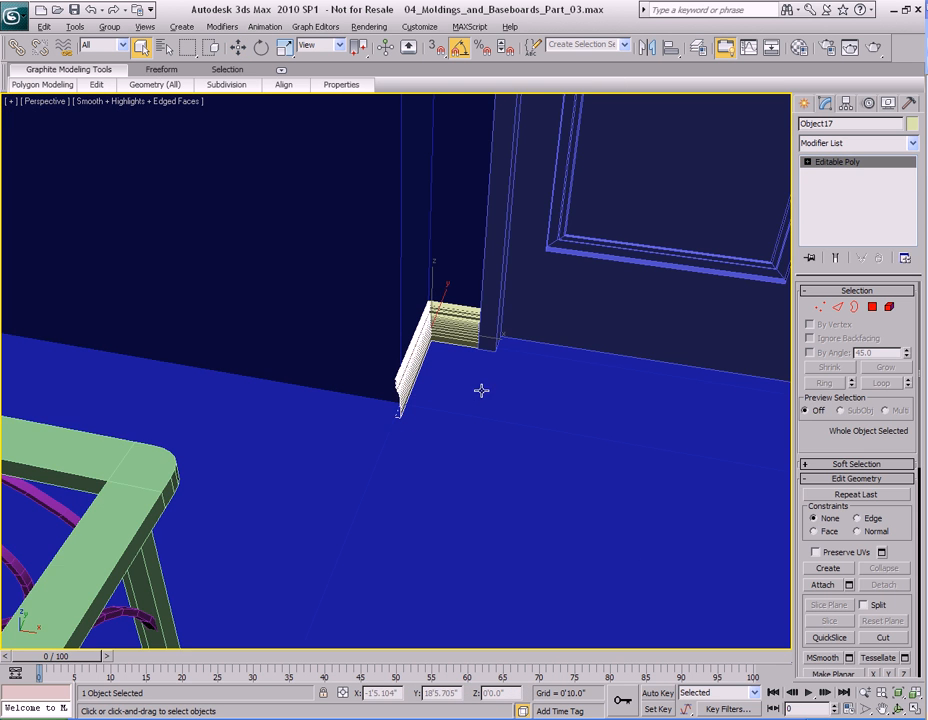
- Copy the baseboard to the outer wall corner with vertex snapping and rotate the copy -90 degrees about Z along the long wall
scroll(470, 372, "up", 2)
key("w")
key("s")
mouse_move(430, 322)
left_mouse_down("shift")
mouse_move(397, 352)
mouse_move(397, 405)
mouse_move(397, 396)
mouse_move(412, 436)
mouse_move(393, 434)
left_mouse_up("shift")
key("Return")
key("e")
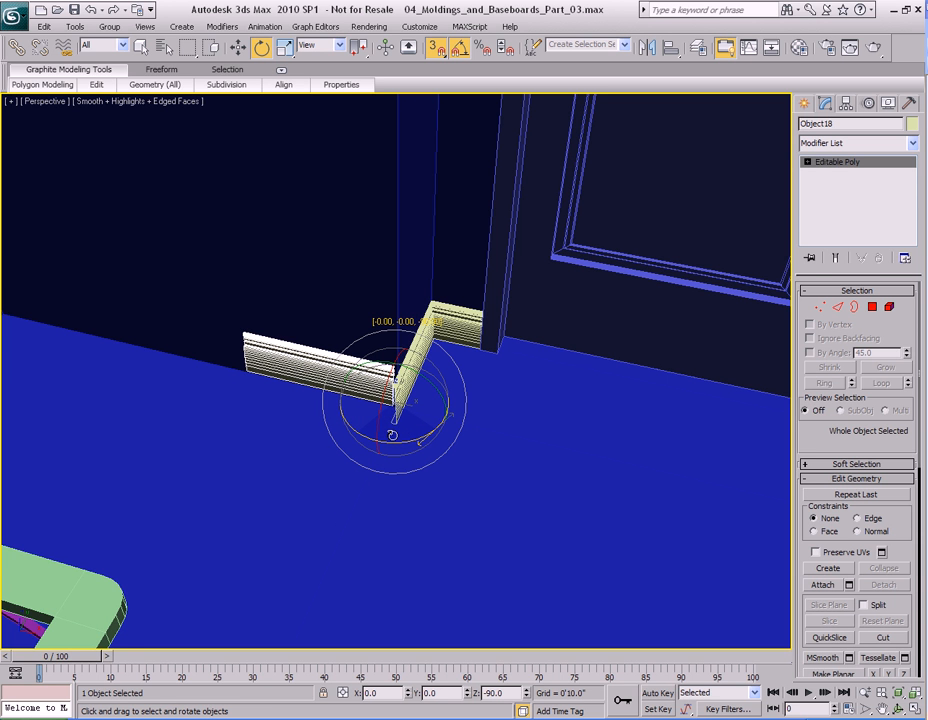
middle_click_drag(533, 427, 479, 425, "alt")
- Slide the rotated copy so its near end overlaps the outer corner and meets the adjoining piece
scroll(474, 424, "up", 4)
middle_click_drag(376, 365, 508, 418)
middle_click_drag(508, 418, 603, 354, "alt")
key("w")
left_click_drag(547, 338, 527, 401)
middle_click_drag(528, 402, 614, 445, "alt")
- Stretch the long wall's baseboard by moving its far end vertices along X to the corner near the second door
middle_click_drag(262, 338, 468, 374)
key("1")
left_click_drag(505, 376, 108, 303)
middle_click_drag(137, 322, 667, 488)
left_click_drag(619, 456, 393, 428)
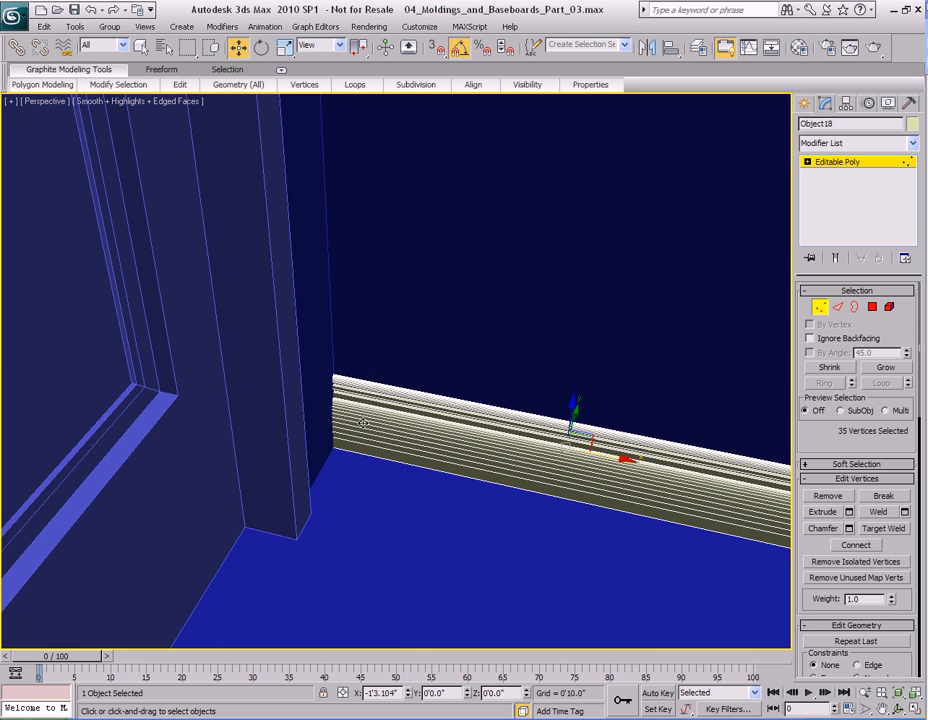
middle_click_drag(355, 422, 115, 372)
scroll(350, 395, "down", 5)
middle_click_drag(556, 410, 455, 422, "alt")
key("q")
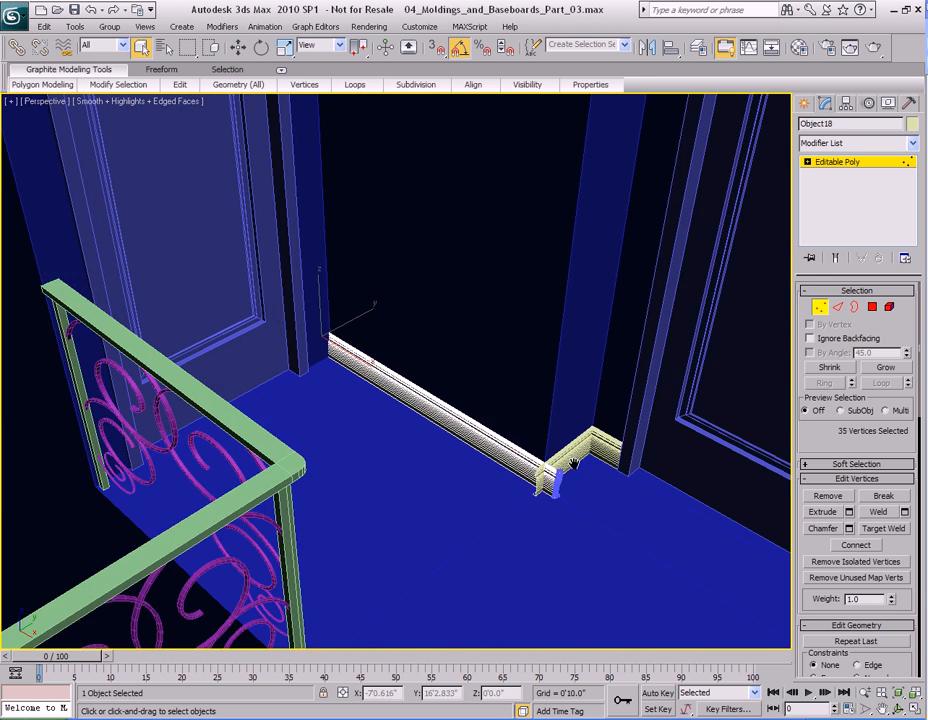
- Copy the short return-wall baseboard to the long wall's far corner at X -3'12", Y 4'0" with vertex snapping
middle_click_drag(575, 470, 480, 421)
key("1")
left_click(479, 420)
key("w")
mouse_move(496, 400)
left_mouse_down("shift")
mouse_move(443, 402)
mouse_move(263, 346)
mouse_move(252, 330)
mouse_move(268, 333)
left_mouse_up("shift")
key("s")
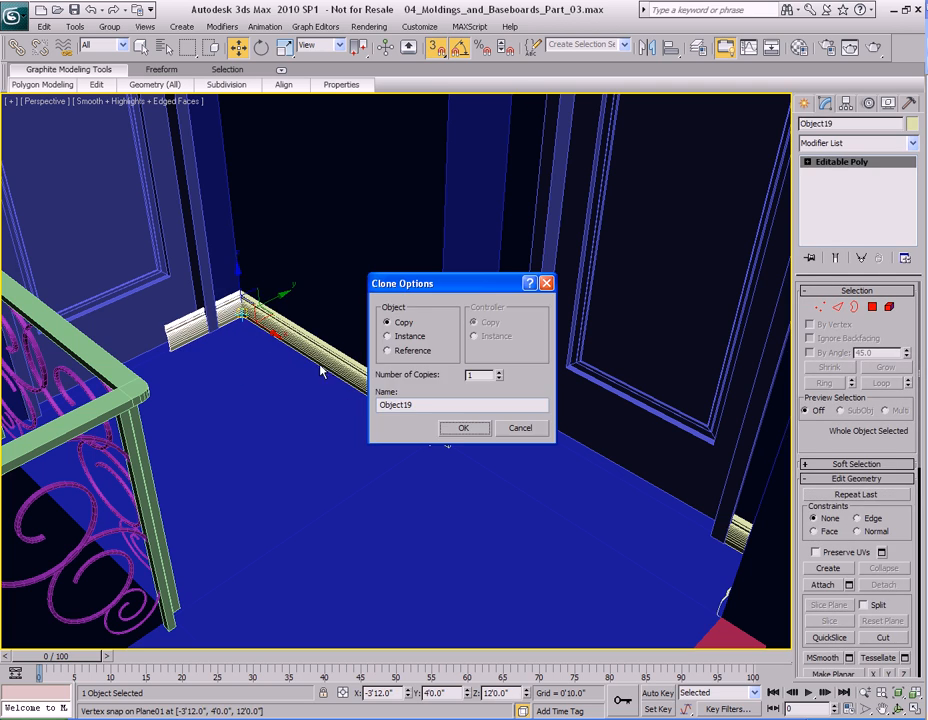
left_click(464, 430)
- Slide the new copy along Y to about 4'2.2" so its end closes the corner with the long baseboard
key("z")
middle_click_drag(518, 383, 412, 375, "alt")
mouse_move(600, 460)
middle_mouse_down()
mouse_move(468, 308)
mouse_move(501, 315)
mouse_move(331, 298)
mouse_move(580, 450)
middle_mouse_up()
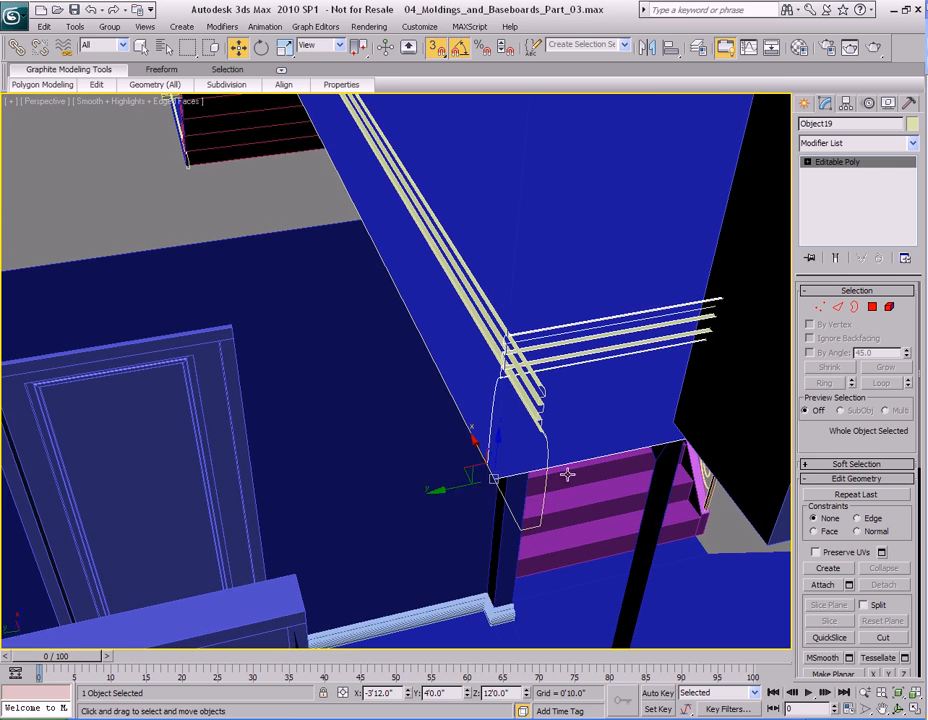
left_click_drag(458, 489, 378, 488)
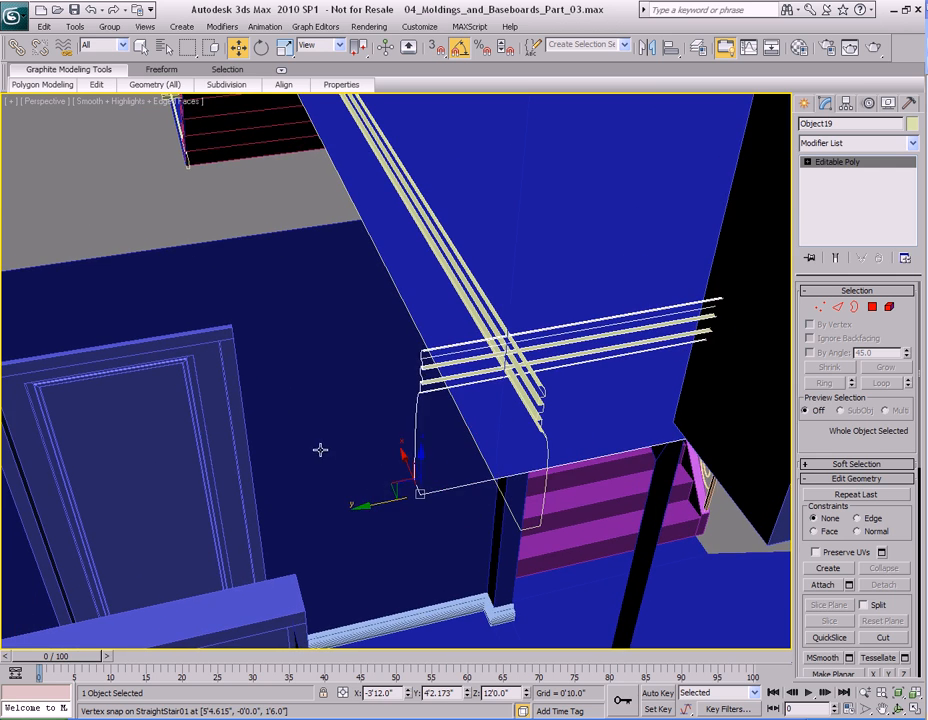
middle_click_drag(317, 451, 634, 433, "alt")
- Shorten the new baseboard by moving its end vertices along Y to meet the second door's trim
scroll(634, 433, "down", 3)
middle_click_drag(186, 462, 497, 379)
key("1")
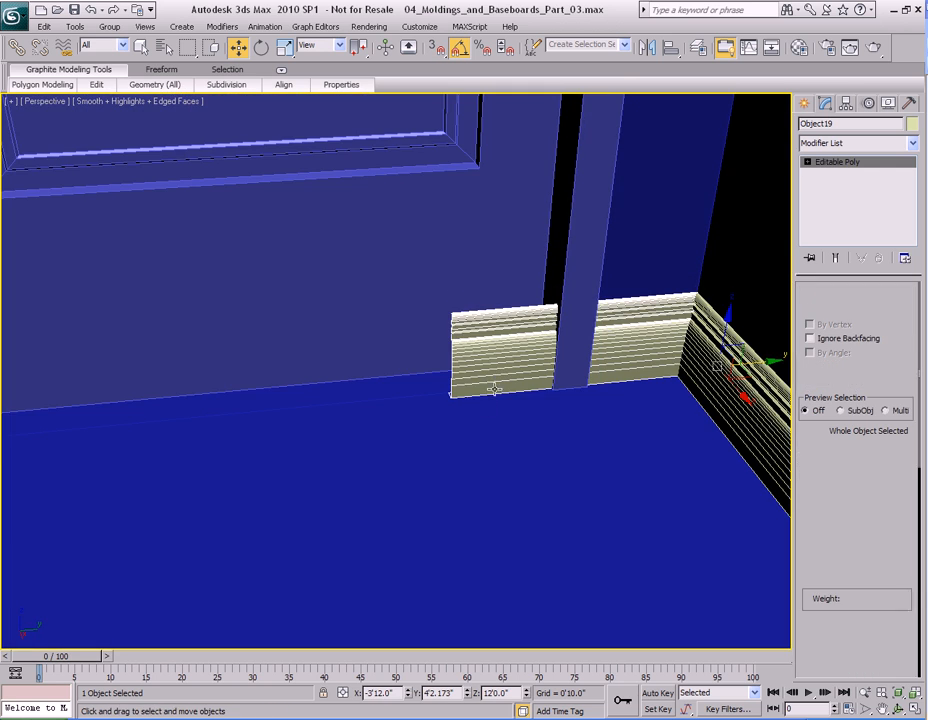
key("z")
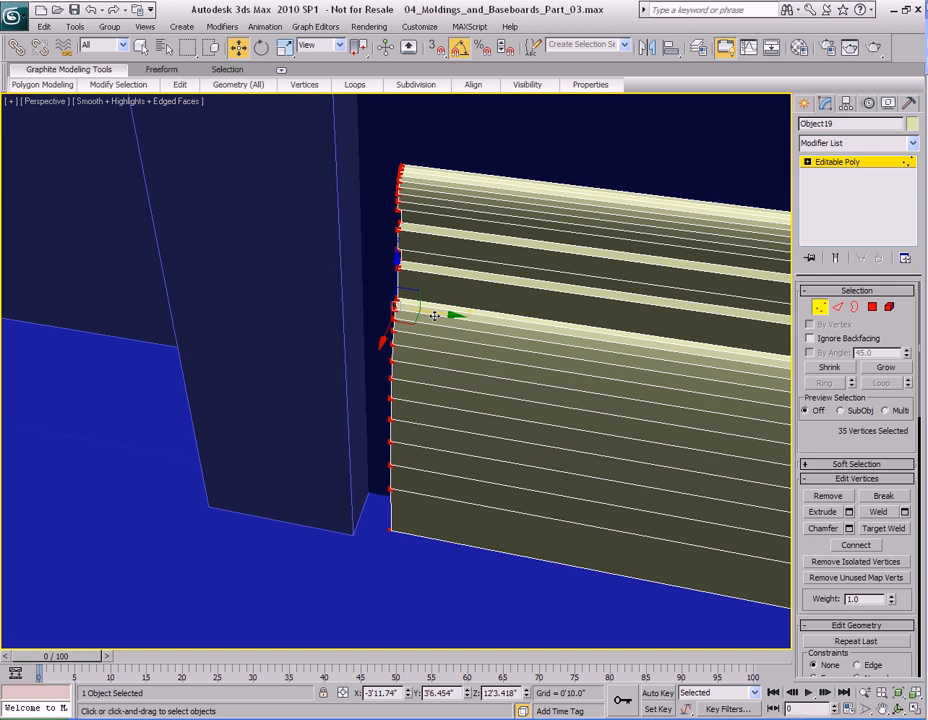
left_click_drag(434, 316, 369, 302)
middle_click_drag(369, 302, 601, 382, "alt")
scroll(462, 355, "down", 4)
scroll(462, 355, "down", 4)
key("1")
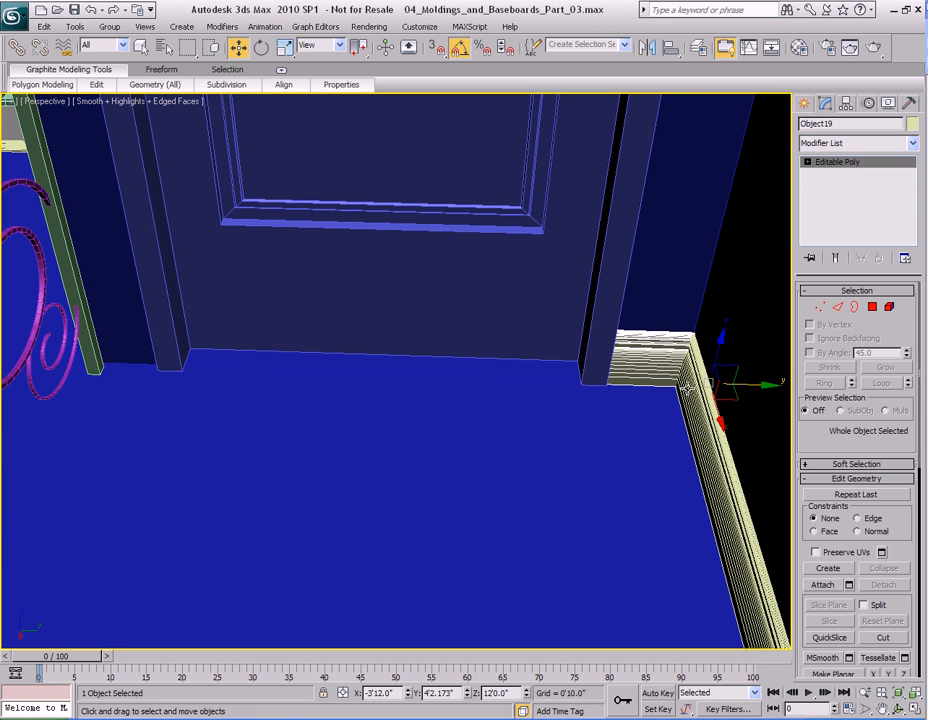
- Copy the short baseboard across the second door to the wall section beside the railing post
key("s")
mouse_move(708, 384)
left_mouse_down("shift")
mouse_move(412, 402)
mouse_move(199, 389)
mouse_move(161, 362)
left_mouse_up("shift")
left_click(458, 429)
- Snap the copy to the wall vertex beside the door in wireframe display, then slide it along Y to the trim in shaded display
key("z")
middle_click_drag(379, 412, 715, 404, "alt")
middle_click_drag(321, 380, 336, 356, "alt")
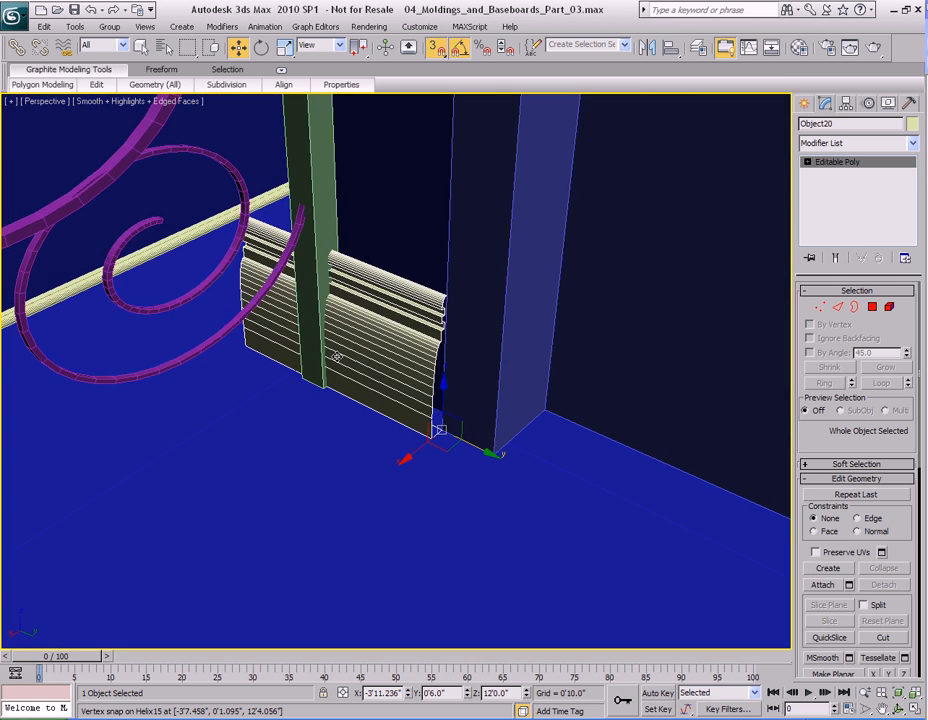
key("F3")
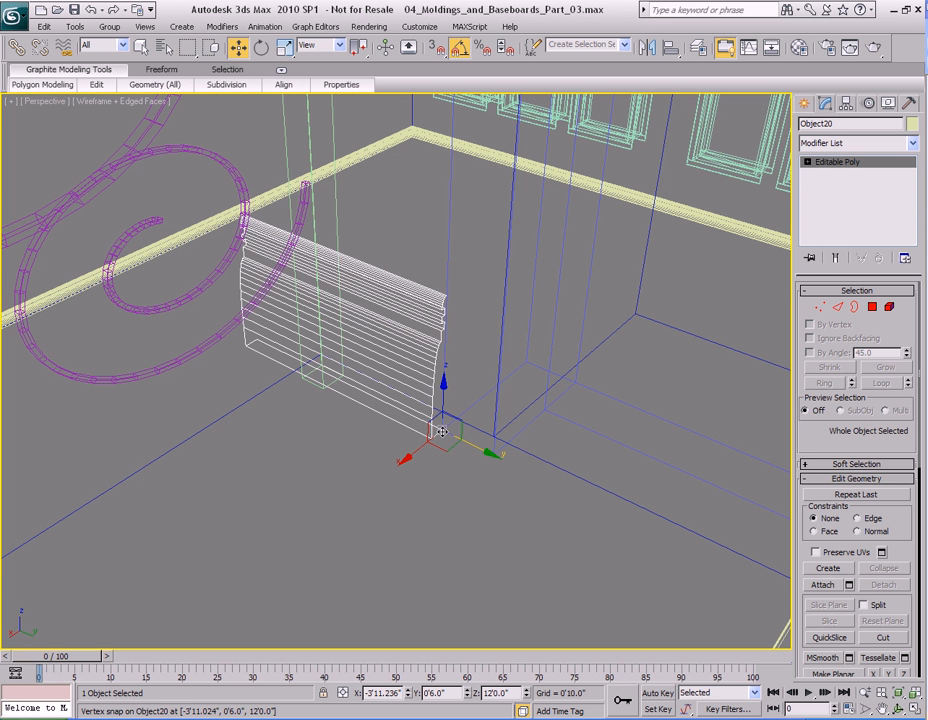
left_click_drag(442, 433, 496, 436)
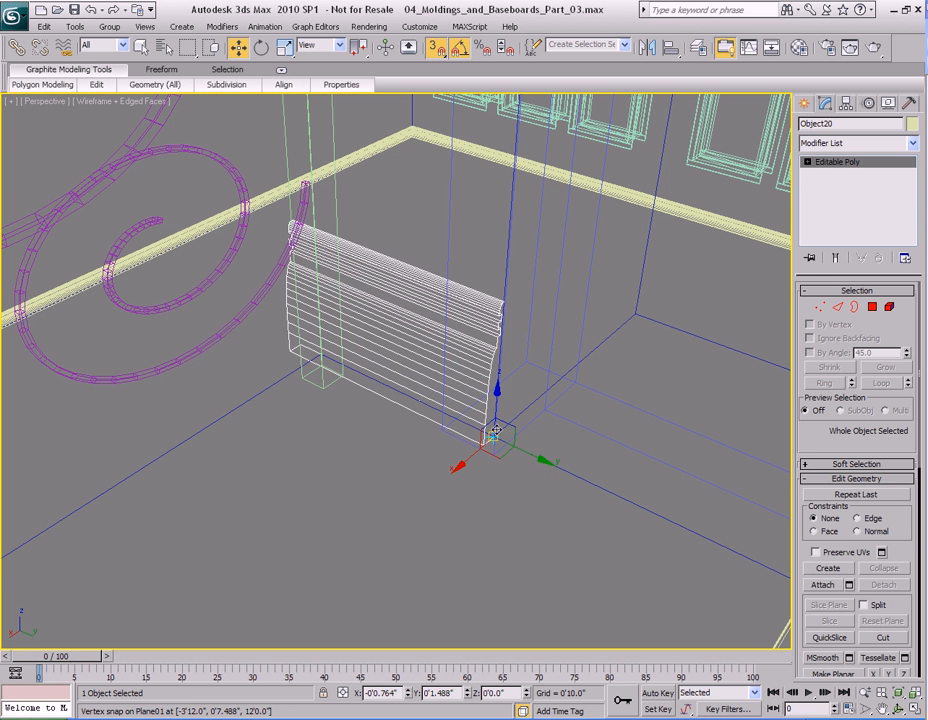
key("F3")
middle_click_drag(514, 452, 564, 407, "alt")
left_click_drag(549, 408, 507, 400)
middle_click_drag(288, 372, 410, 402, "alt")
- Shorten the copy beside the railing post by moving its end vertices along Y to about 0'0.5", near the wall's edge
key("1")
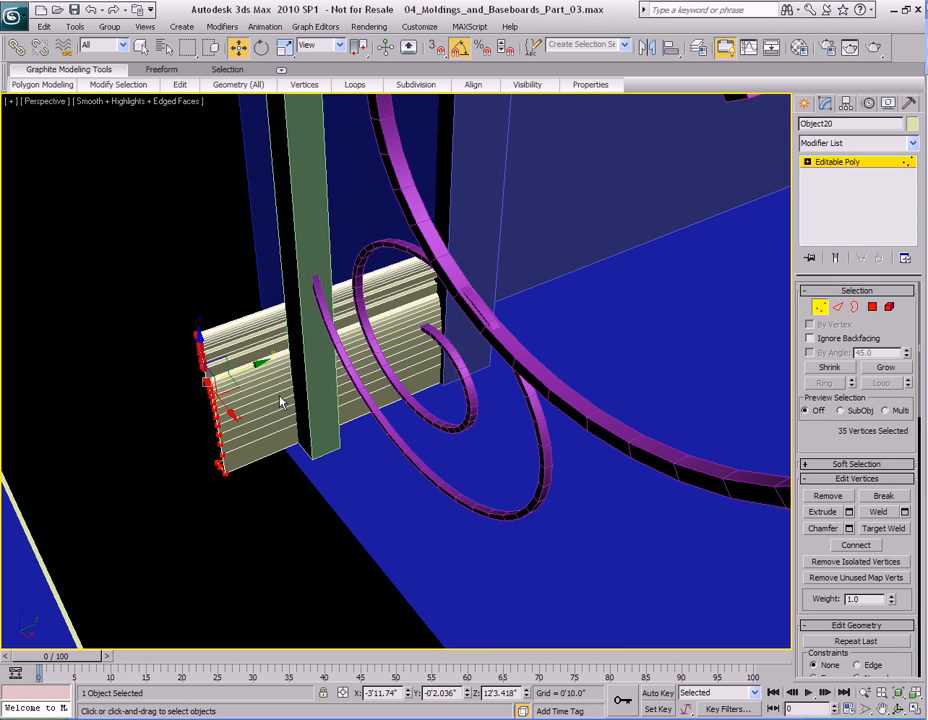
middle_click_drag(277, 398, 382, 345)
left_click_drag(366, 313, 438, 290)
middle_click_drag(438, 290, 434, 326, "alt")
scroll(433, 318, "down", 3)
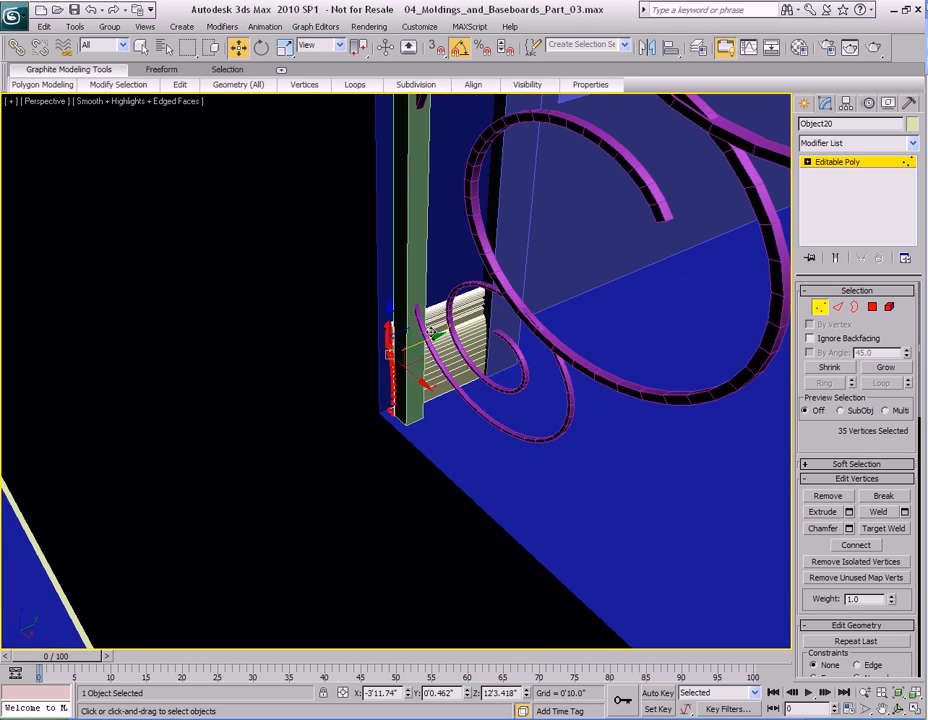
key("1")
middle_click_drag(431, 278, 437, 385)
scroll(437, 385, "down", 5)
key("q")
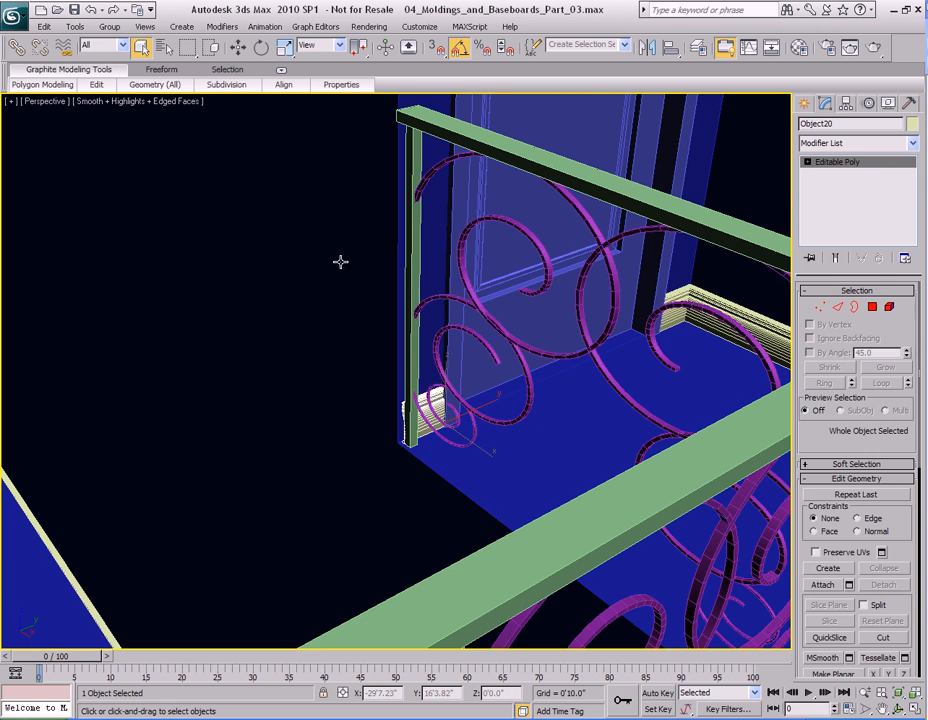
- Check the absolute coordinates of the wall's vertical end edge by the railing post in the Move Transform Type-In dialog
left_click(425, 322)
key("2")
middle_click_drag(425, 322, 468, 367, "alt")
left_click(394, 298)
key("w")
scroll(469, 367, "down", 4)
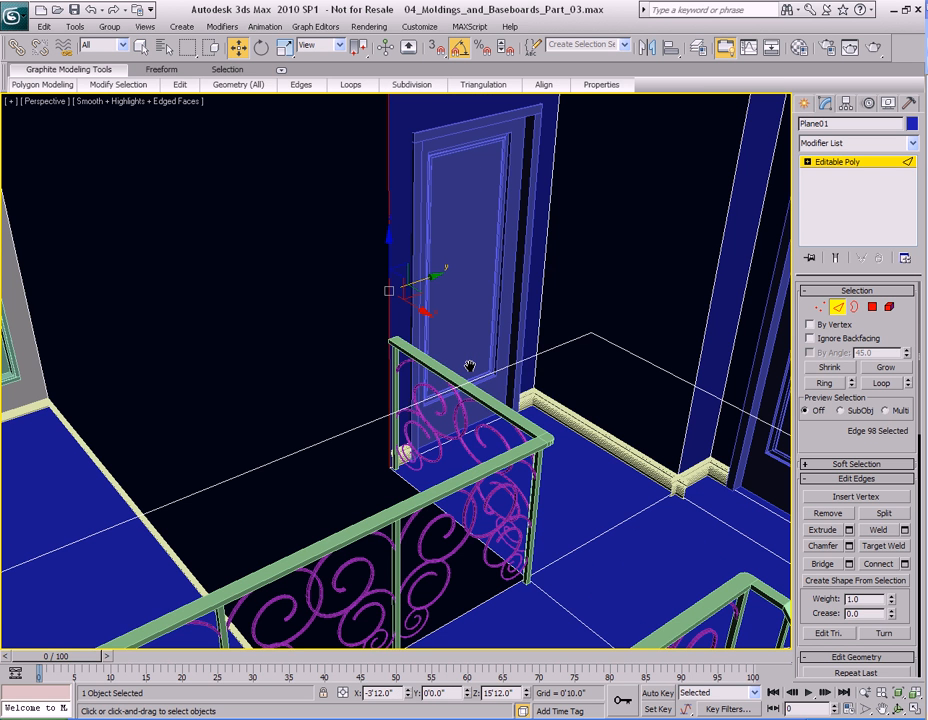
key("F12")
left_click_drag(453, 321, 600, 176)
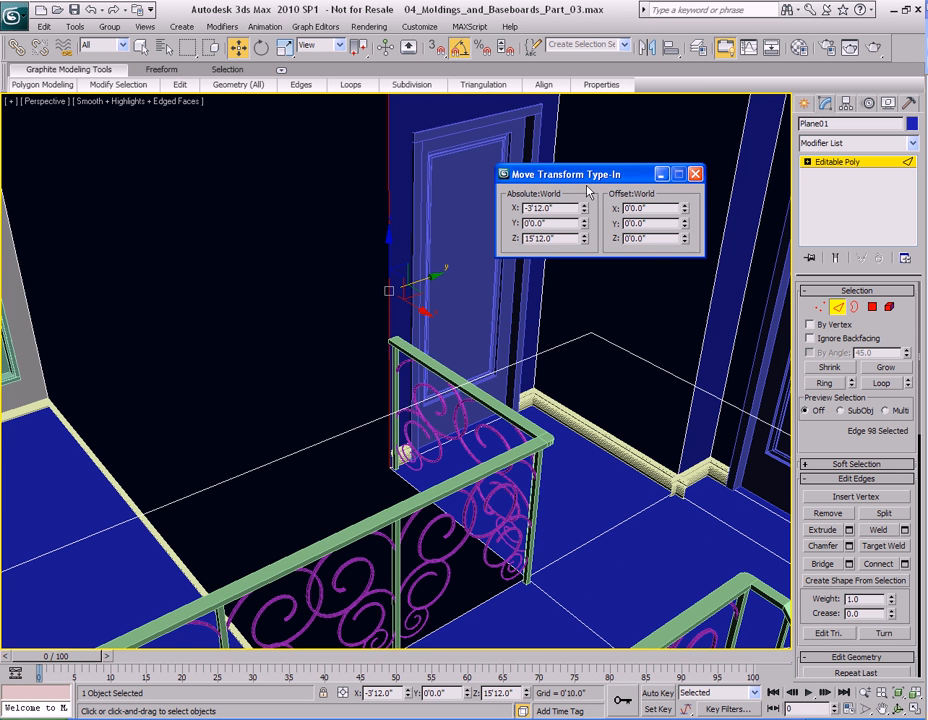
middle_click_drag(506, 297, 461, 312)
scroll(461, 312, "up", 2)
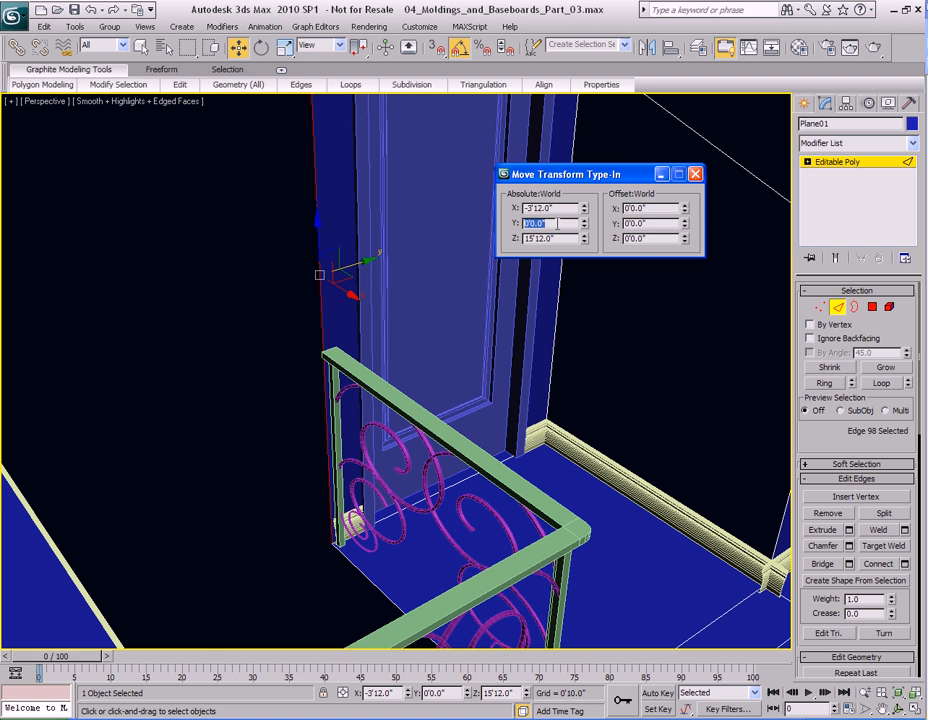
left_click(695, 176)
- Set the absolute Y of the end vertices on the short baseboard beside the railing post to 0'0.0"
middle_click_drag(509, 340, 476, 346, "alt")
key("2")
scroll(454, 272, "up", 5)
left_click(478, 266)
key("1")
key("w")
key("F12")
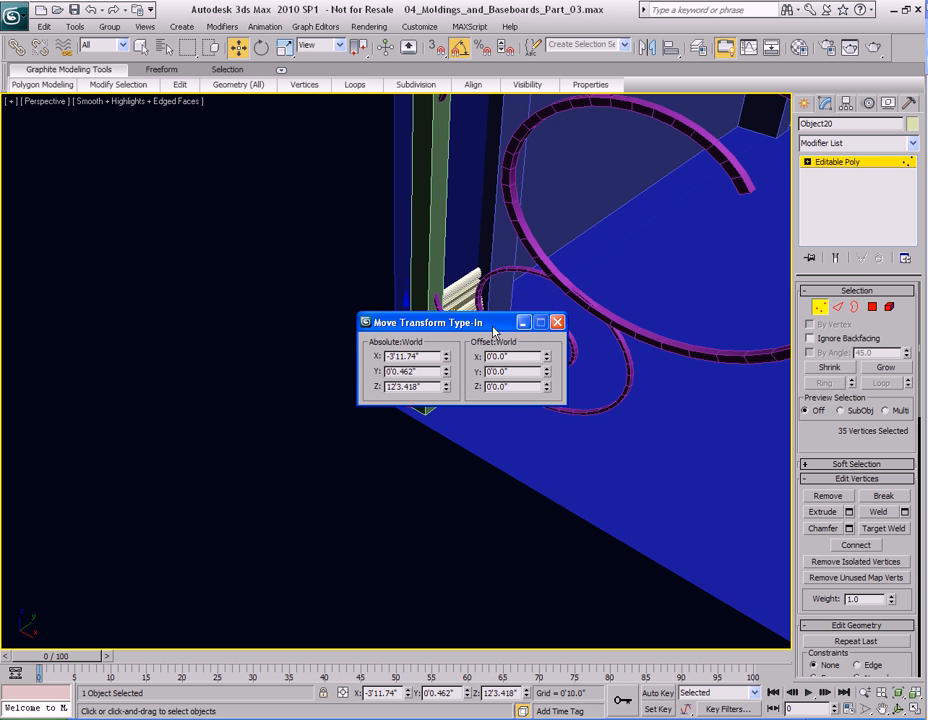
left_click_drag(491, 330, 680, 113)
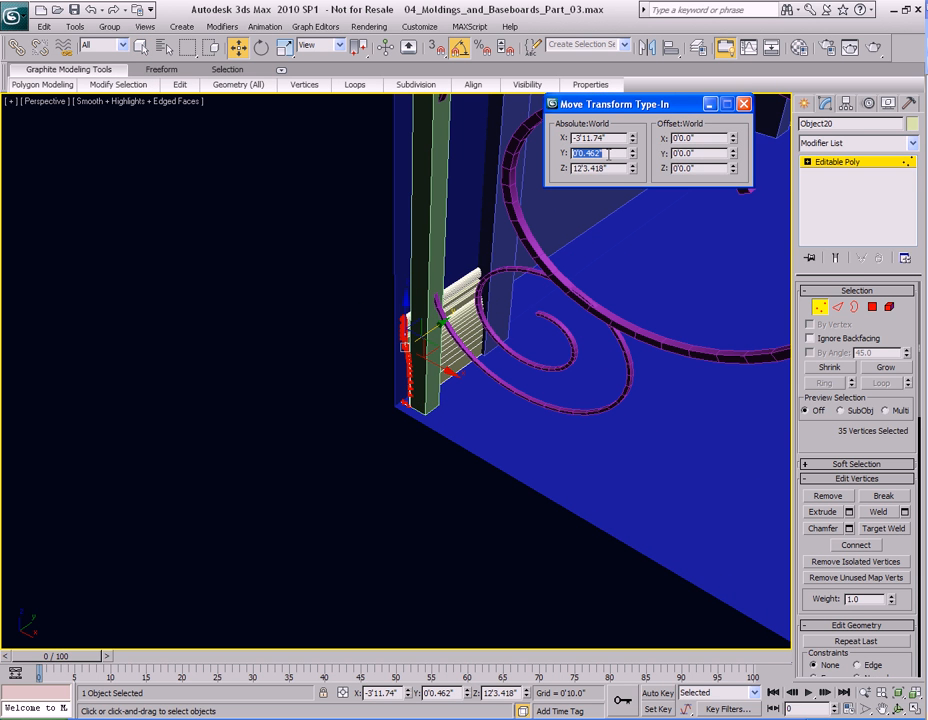
type("0")
key("Return")
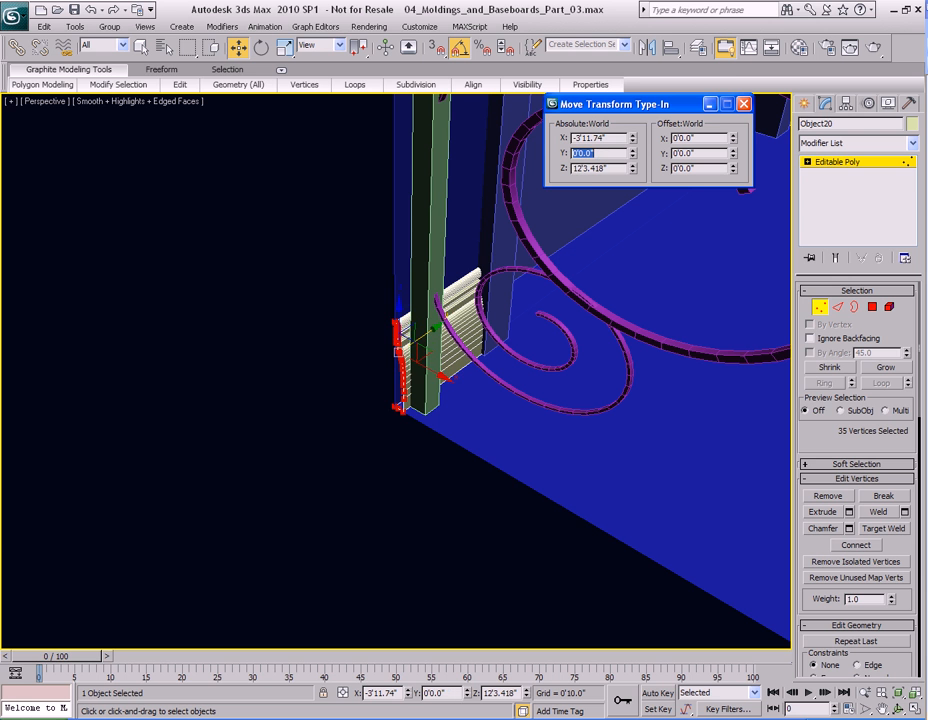
left_click(743, 104)
- Isolate the short baseboard beside the railing post and show its open back for edge editing
scroll(458, 357, "up", 6)
middle_click_drag(461, 361, 464, 402, "alt")
scroll(482, 349, "down", 3)
key("1")
key("alt+q")
key("2")
middle_click_drag(411, 516, 501, 452, "alt")
key("q")
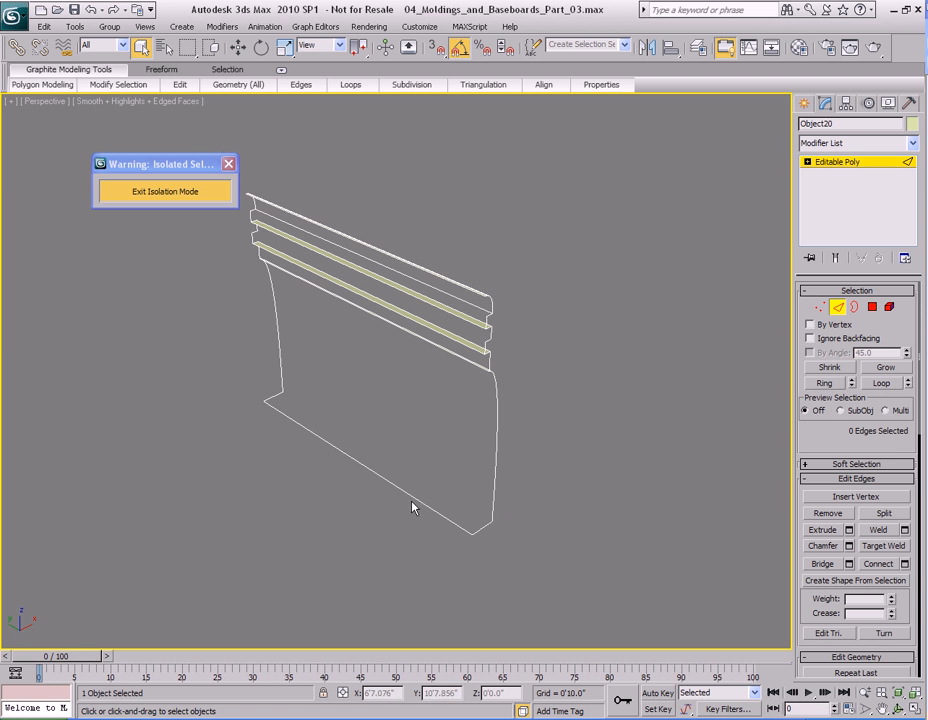
- Extend the isolated baseboard's bottom rear edge upward as a back face and target weld it to the top rear edge
key("w")
left_click_drag(356, 427, 380, 296, "shift")
right_click(416, 410)
left_click(377, 519)
left_click(447, 281)
middle_click_drag(456, 315, 372, 398, "alt")
middle_click_drag(372, 398, 431, 400)
- Cap the open profile border at the end of the isolated baseboard
key("3")
left_click(362, 421)
right_click(450, 375)
left_click(412, 411)
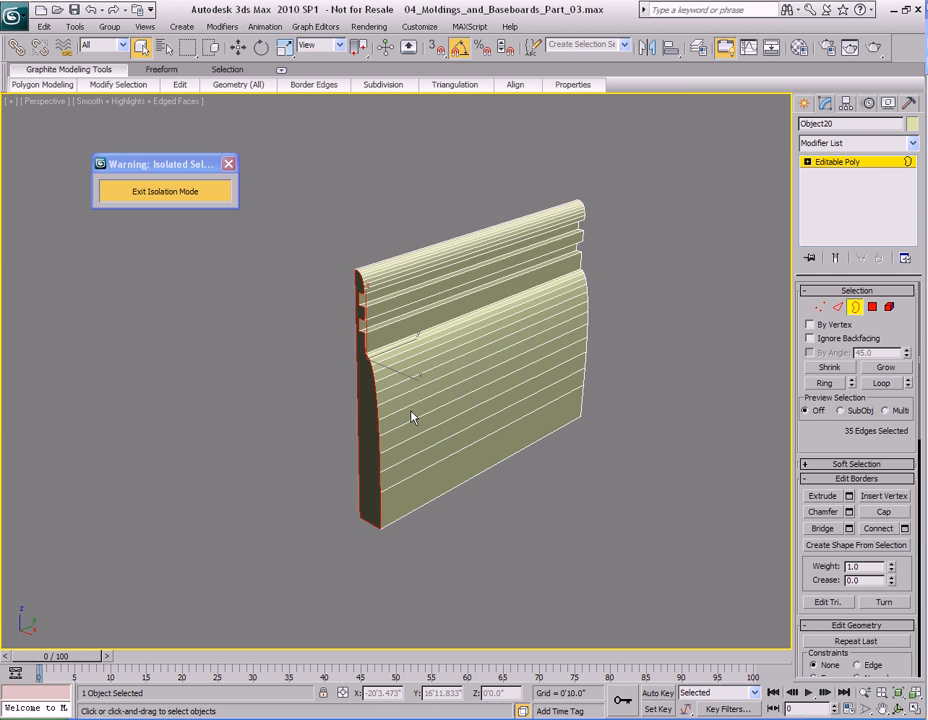
- Delete the temporary back face of the capped baseboard and bring the rest of the scene back
middle_click_drag(490, 376, 417, 427)
key("3")
middle_click_drag(256, 416, 429, 437, "alt")
key("4")
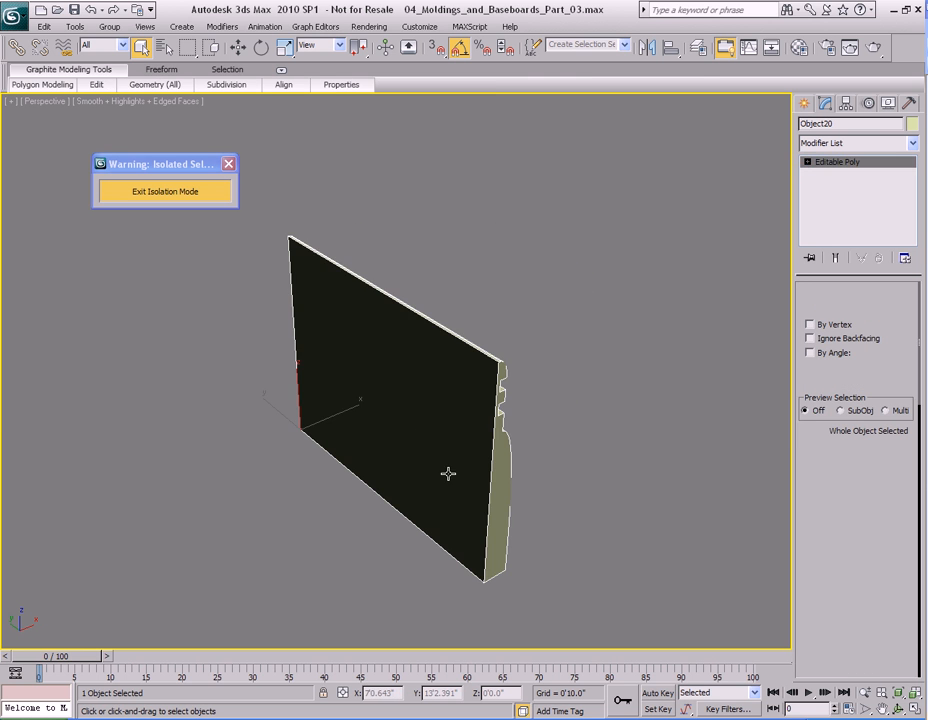
left_click(397, 402)
key("Delete")
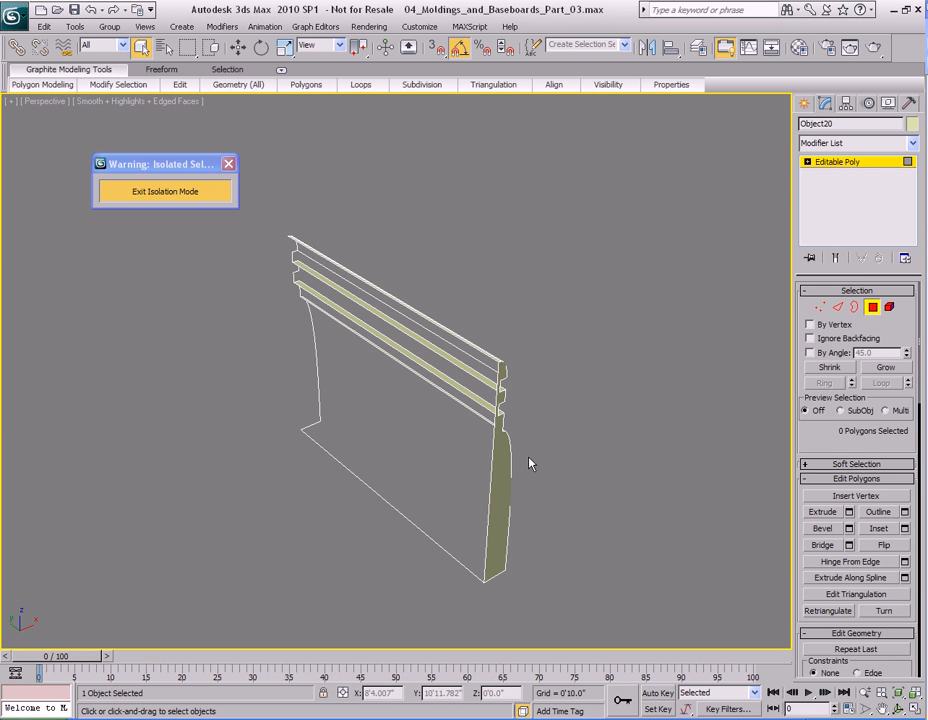
middle_click_drag(467, 472, 406, 465, "alt")
left_click(174, 191)
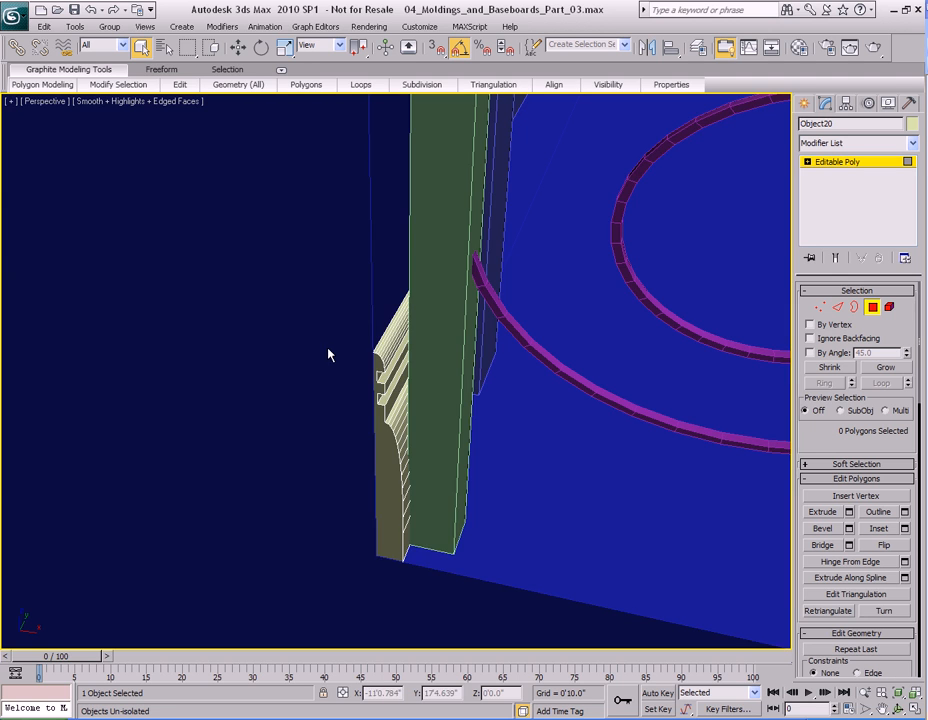
- Isolate the two intersecting baseboards that meet in the wall corner near the red floor area
middle_click_drag(490, 361, 450, 362, "alt")
scroll(450, 362, "down", 4)
middle_click_drag(530, 348, 210, 402)
middle_click_drag(425, 405, 350, 402, "alt")
middle_click_drag(350, 402, 368, 416)
scroll(392, 432, "up", 5)
middle_click_drag(470, 452, 352, 404)
middle_click_drag(280, 401, 405, 442)
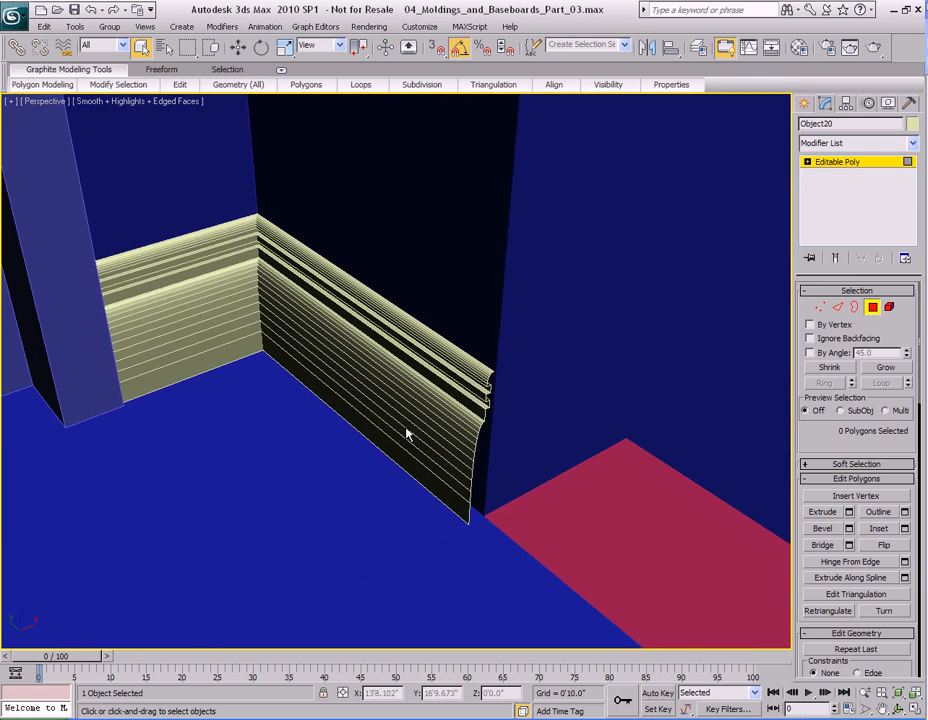
middle_click_drag(333, 403, 460, 426)
key("4")
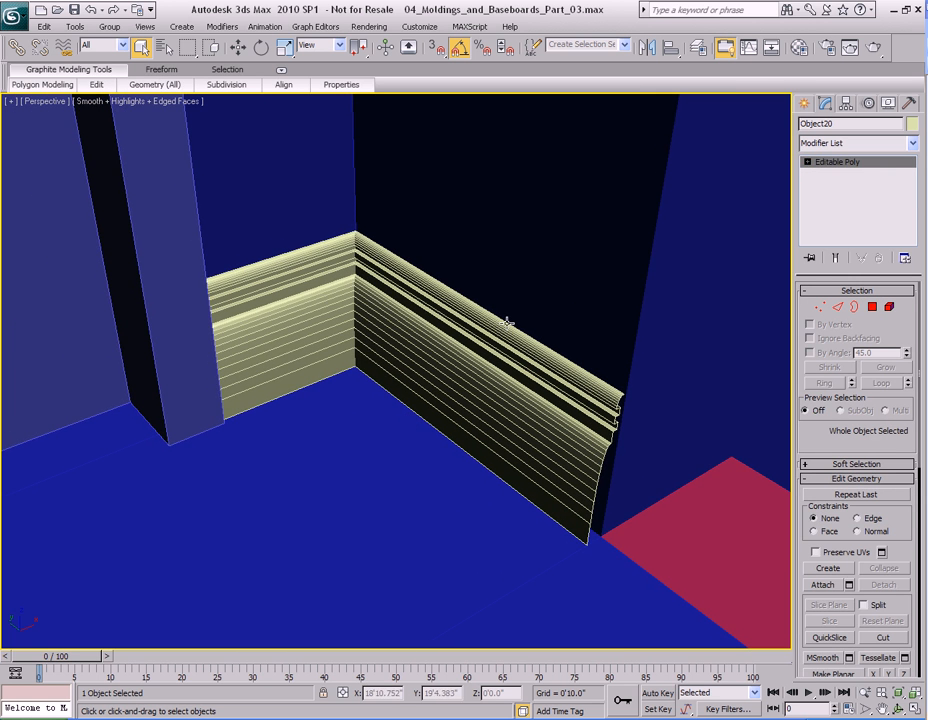
middle_click_drag(360, 306, 459, 342)
left_click(405, 293)
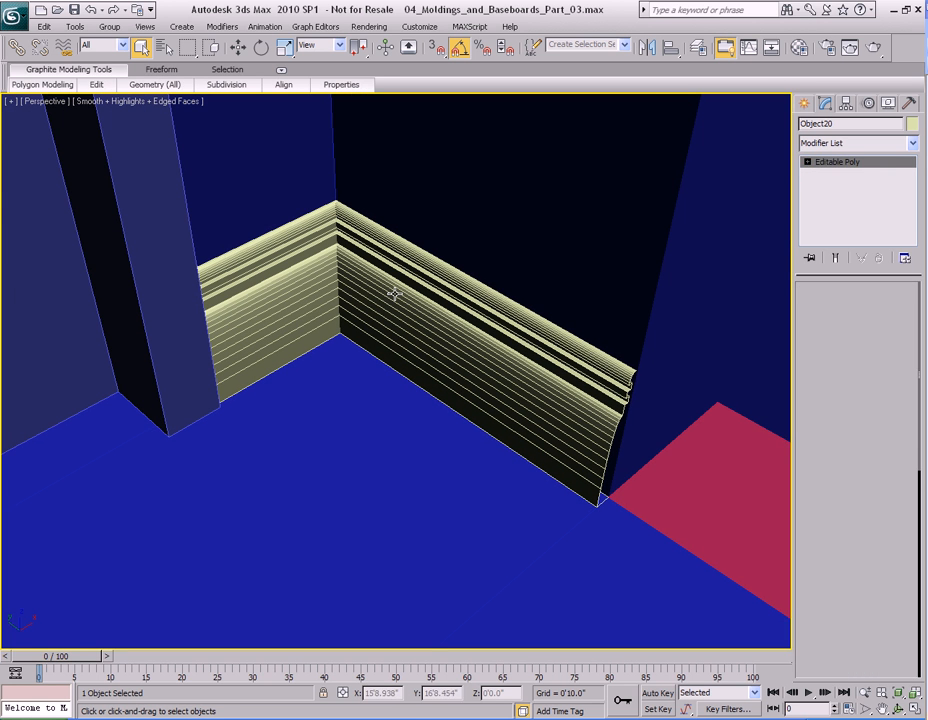
left_click(291, 305, "ctrl")
key("alt+q")
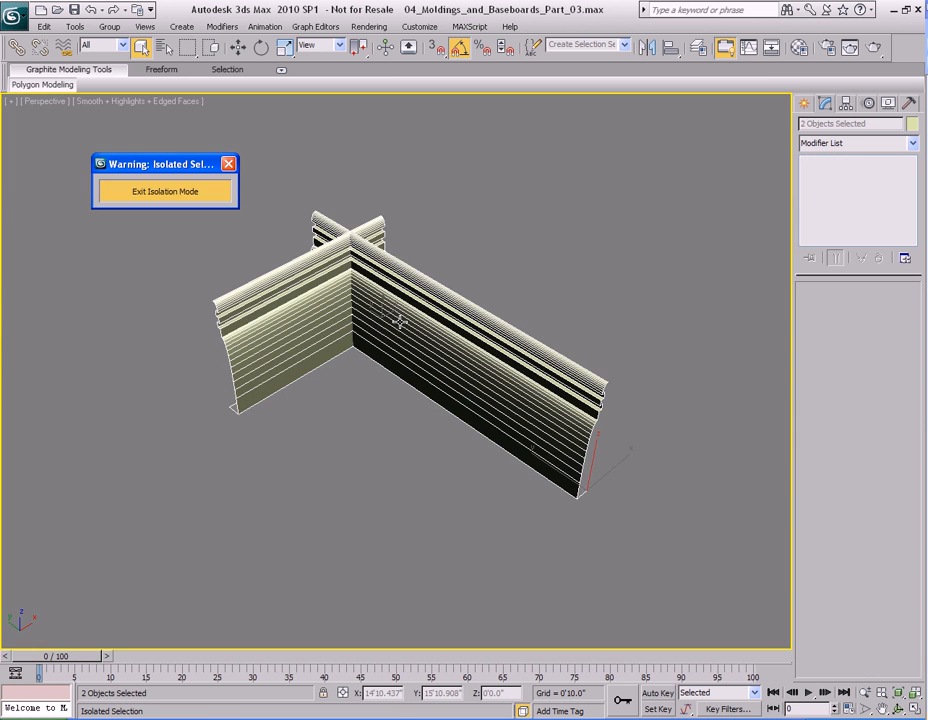
- Try a ProBoolean Intersection on the longer corner baseboard, picking the shorter one as operand, then undo it
middle_click_drag(441, 321, 468, 329, "alt")
key("ctrl+d")
middle_click_drag(333, 342, 318, 325, "alt")
mouse_move(452, 316)
middle_mouse_down()
mouse_move(425, 345)
mouse_move(421, 320)
mouse_move(441, 321)
middle_mouse_up()
scroll(443, 325, "down", 2)
scroll(437, 335, "up", 4)
left_click(540, 379)
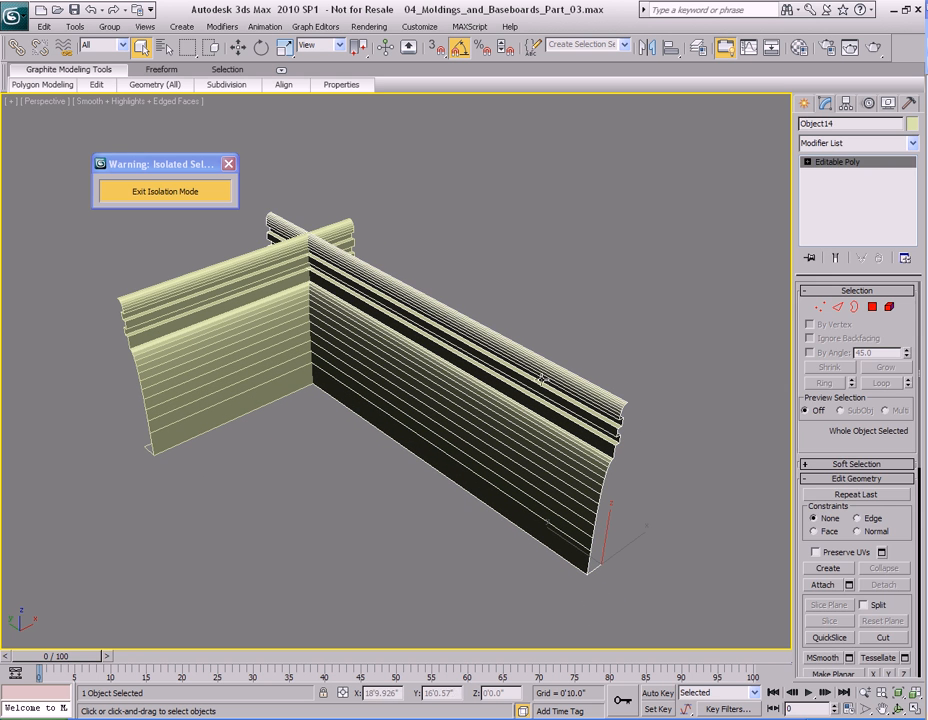
left_click(803, 103)
left_click(856, 147)
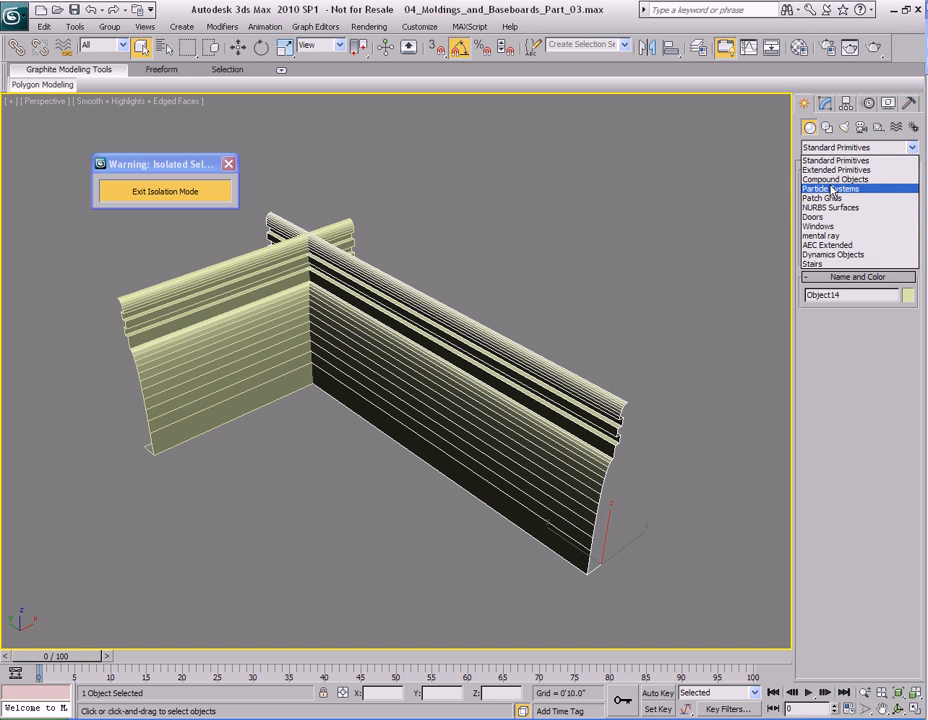
left_click(840, 179)
left_click(830, 272)
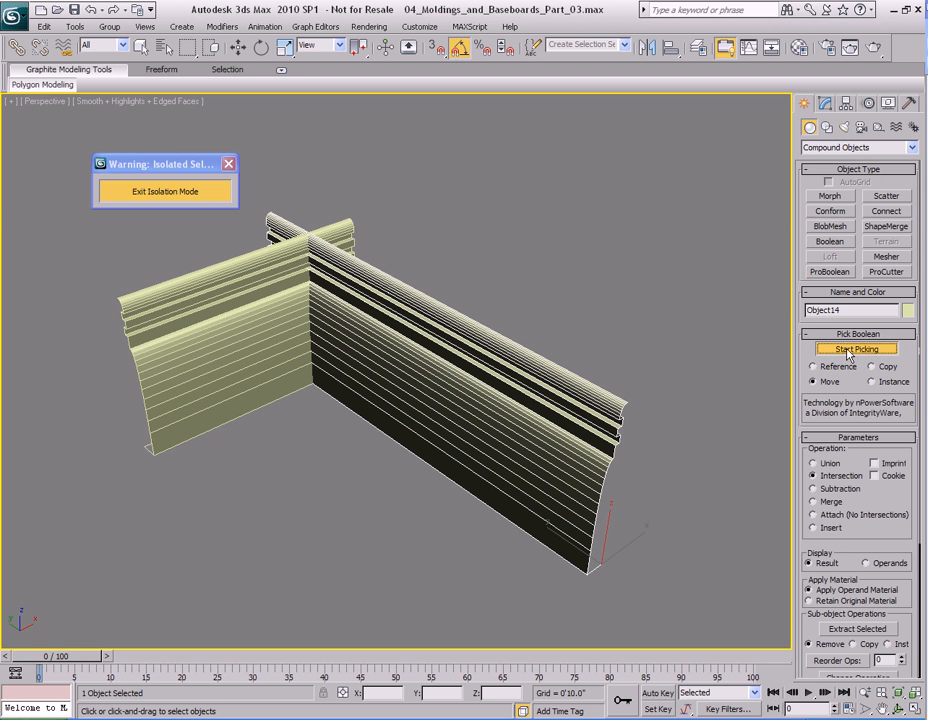
left_click(283, 326)
key("ctrl+z")
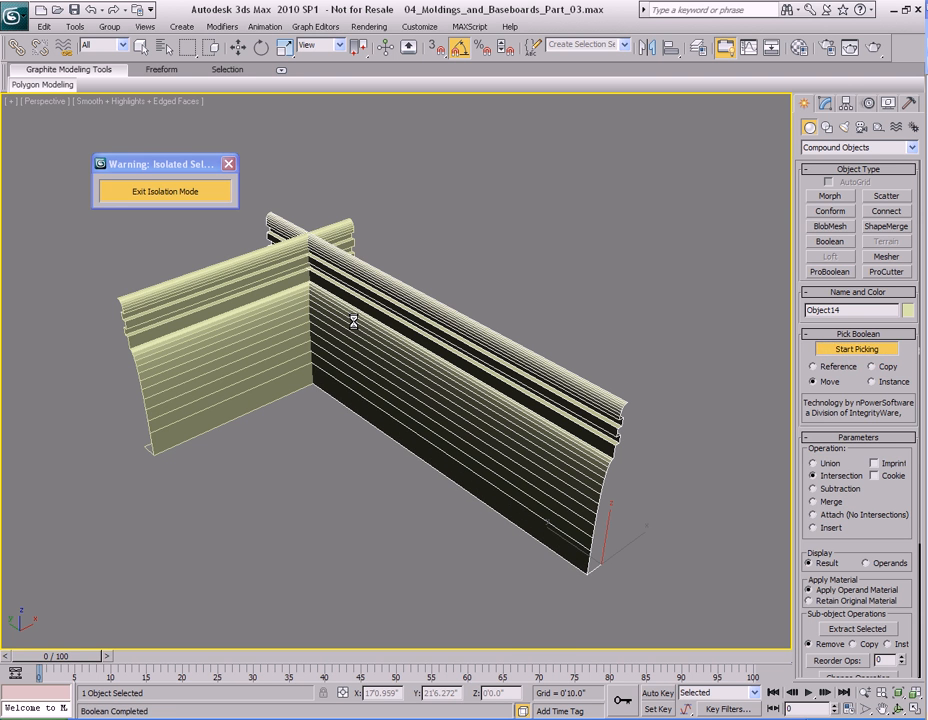
- Convert the longer corner baseboard back to Editable Poly and flip the normals of all its polygons
key("w")
key("1")
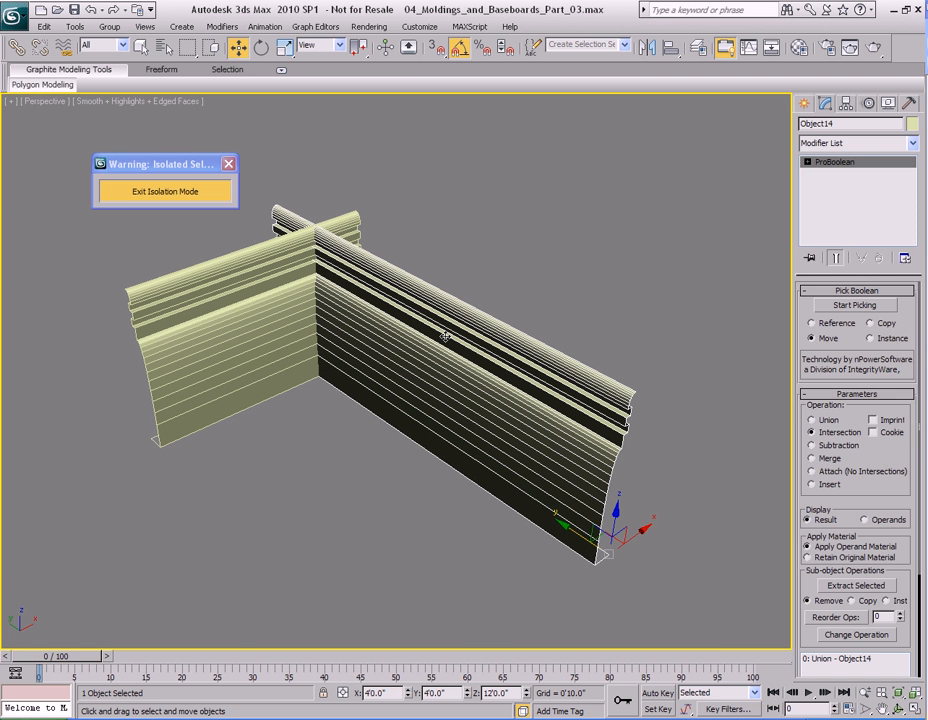
key("q")
mouse_move(470, 416)
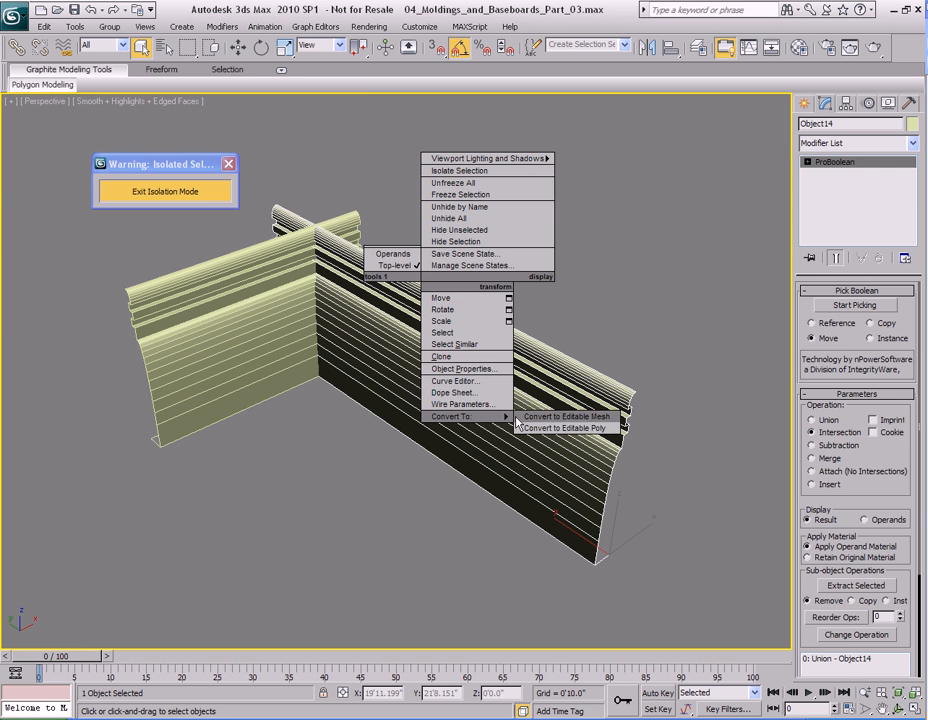
left_click(563, 371)
key("4")
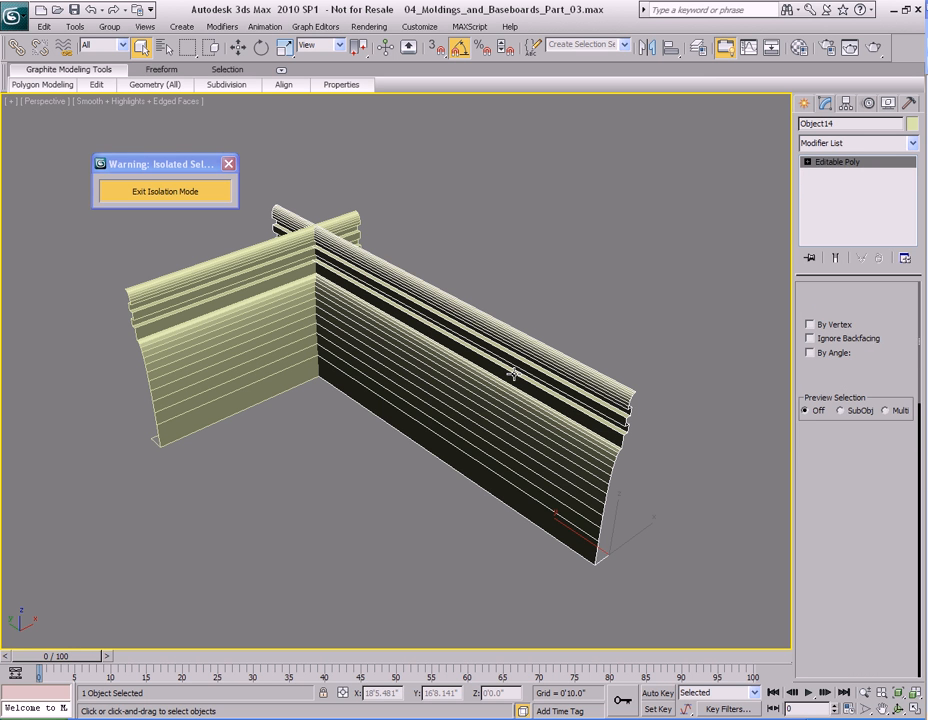
key("ctrl+a")
right_click(482, 352)
left_click(454, 477)
key("4")
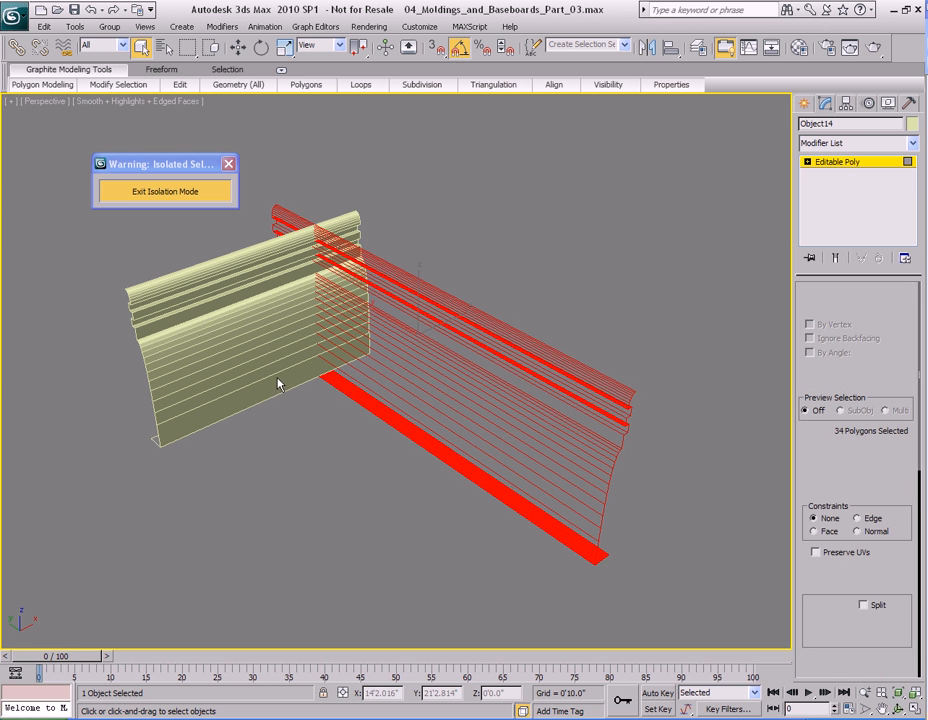
- Flip the normals of all polygons on the shorter corner baseboard
left_click(255, 304)
key("4")
key("ctrl+a")
right_click(268, 330)
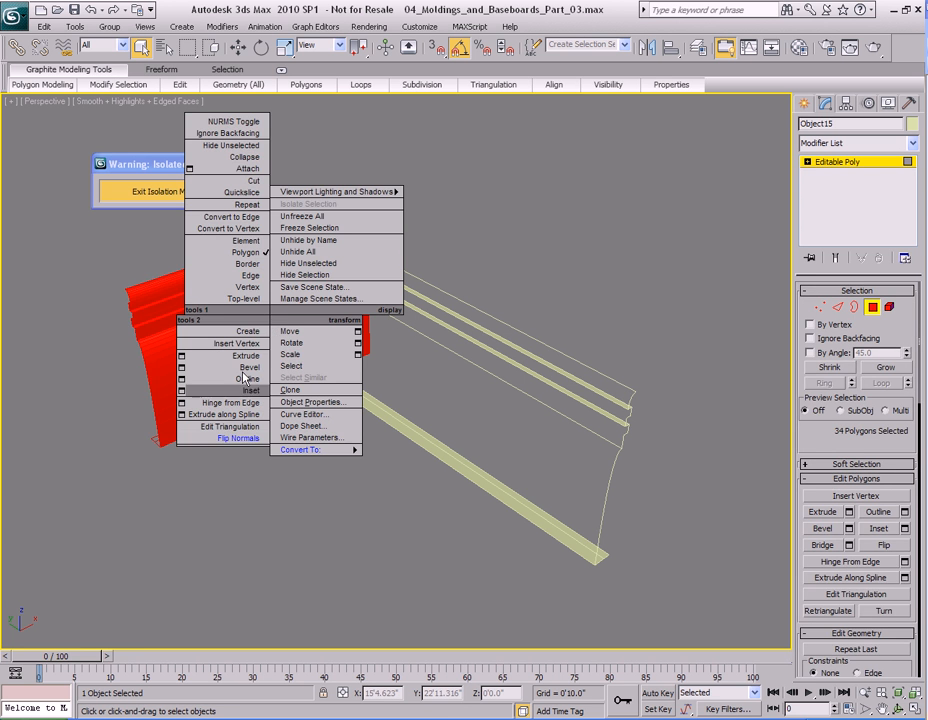
left_click(240, 444)
key("4")
- Join the two corner baseboards with a ProBoolean Intersection, starting from the longer piece and picking the shorter one
middle_click_drag(367, 394, 403, 362, "alt")
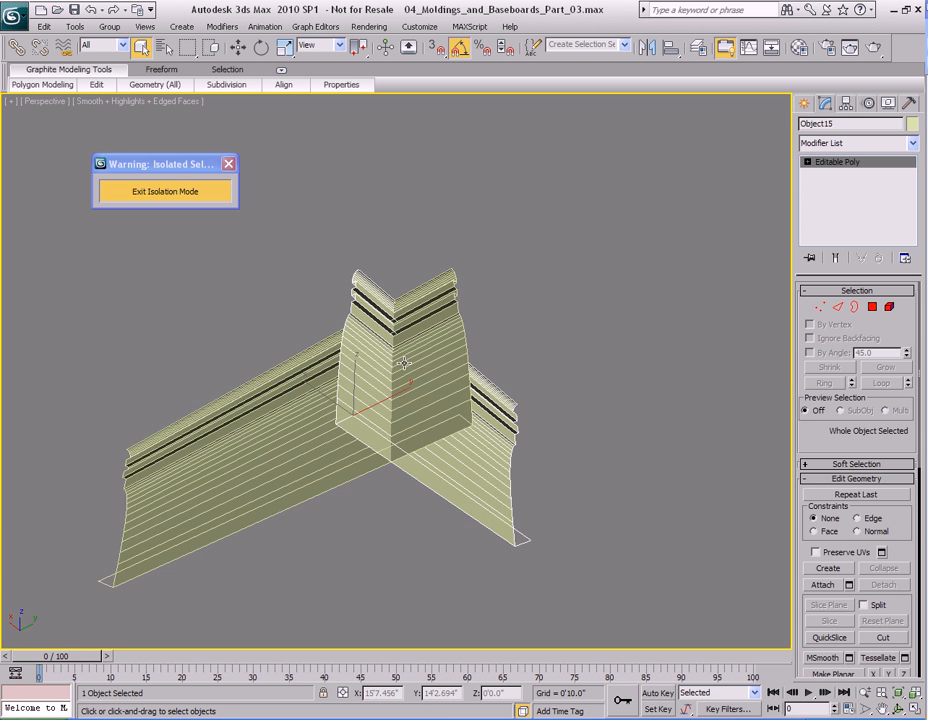
left_click(324, 316)
left_click(370, 340)
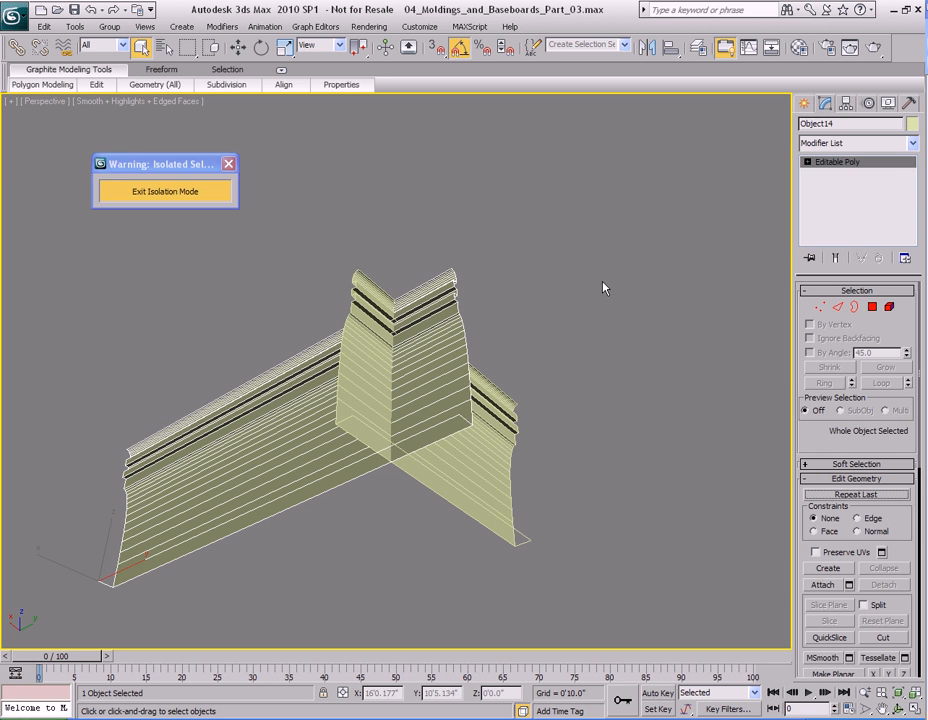
left_click(806, 105)
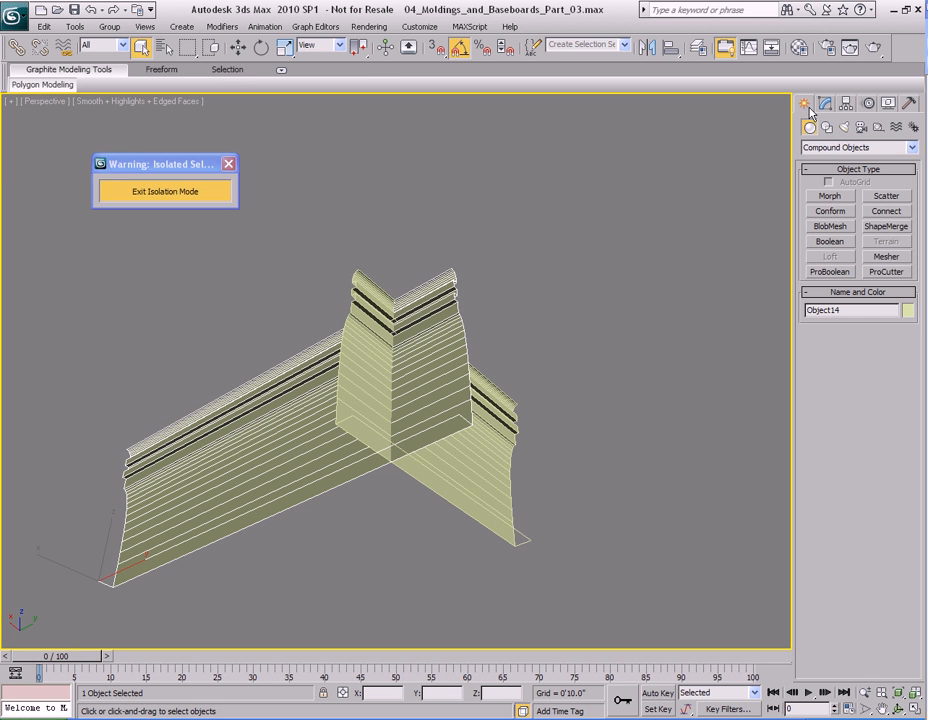
left_click(830, 271)
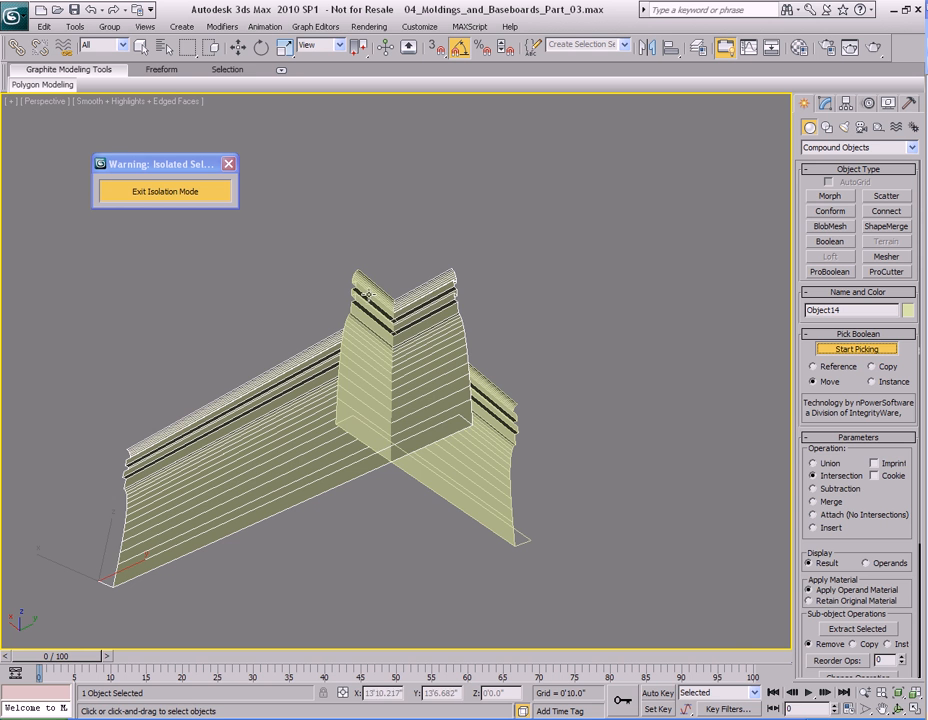
left_click(369, 299)
key("w")
middle_click_drag(534, 302, 425, 356, "alt")
key("q")
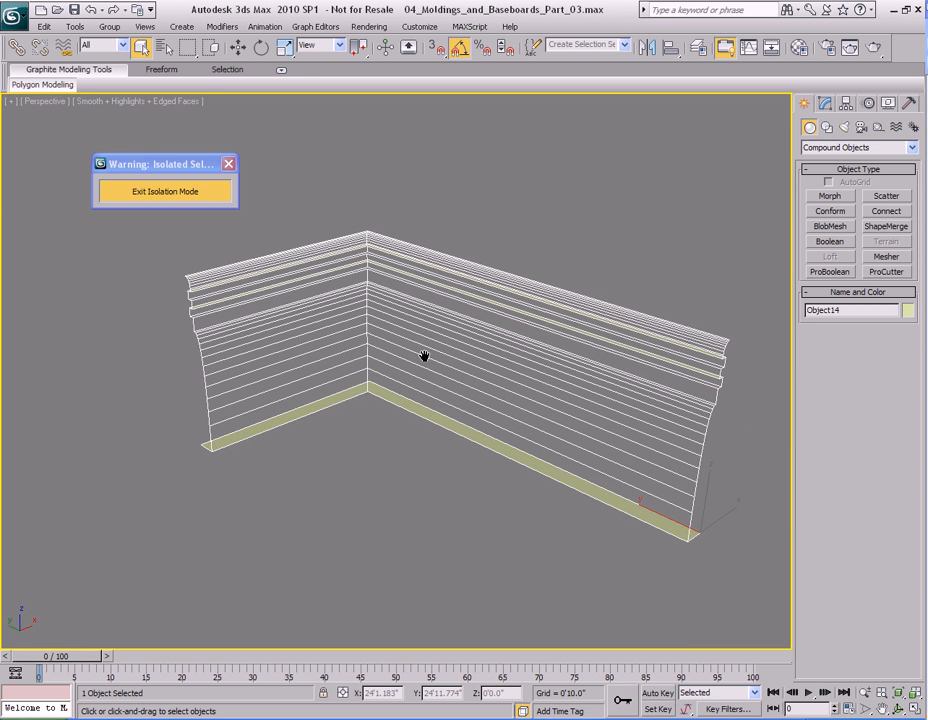
- Convert the joined corner baseboard to Editable Poly and flip the normals of all its polygons
right_click(428, 354)
mouse_move(437, 462)
left_click(556, 478)
key("4")
key("ctrl+a")
right_click(408, 283)
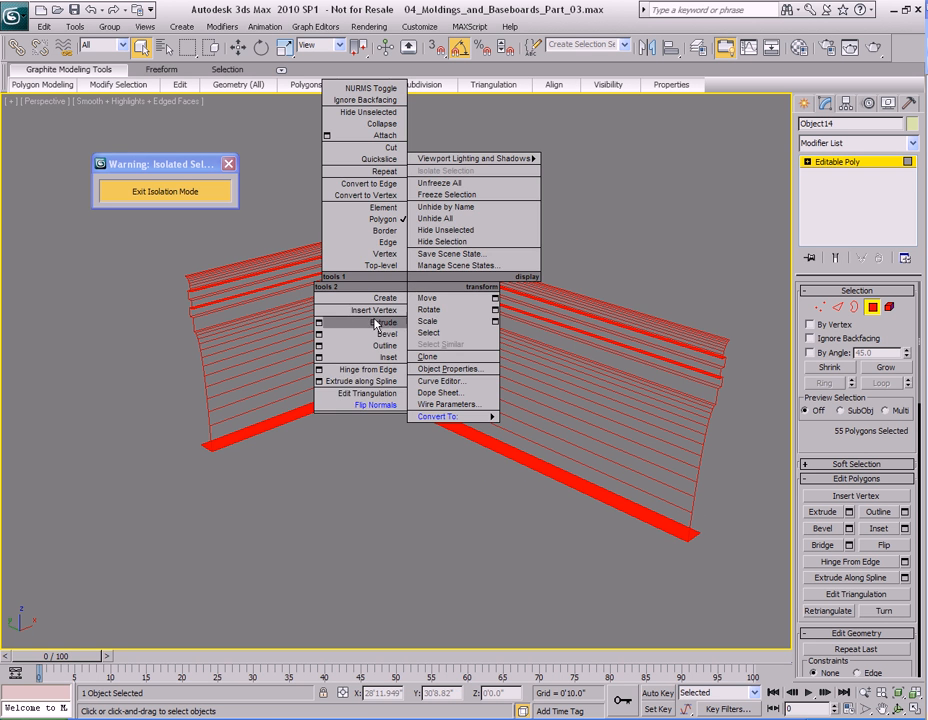
left_click(363, 406)
mouse_move(445, 367)
middle_mouse_down("alt")
mouse_move(464, 389)
mouse_move(446, 367)
middle_mouse_up("alt")
key("4")
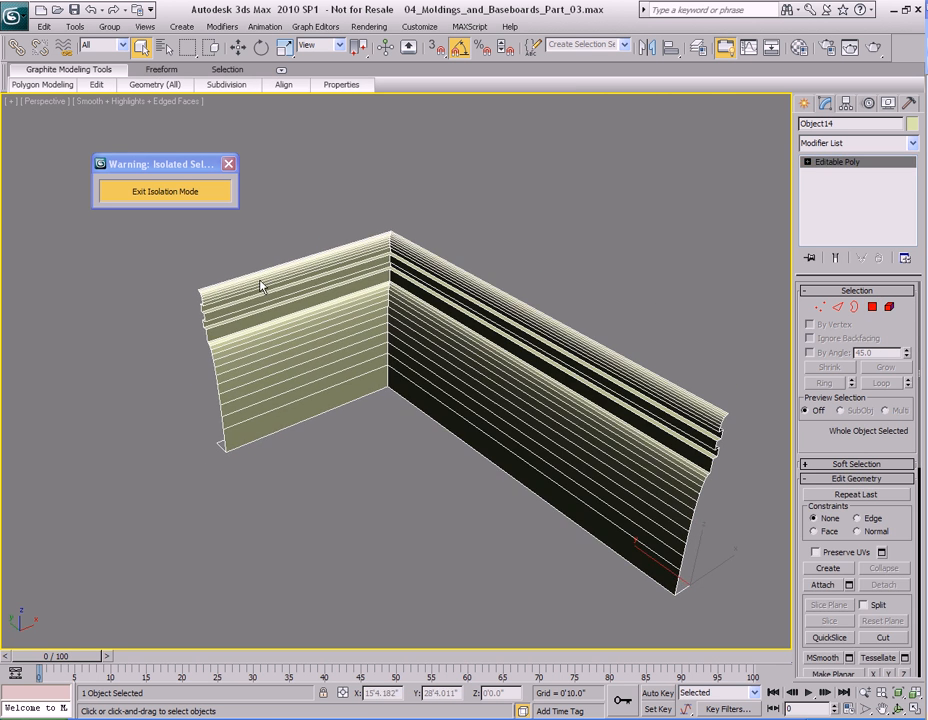
- Exit isolation, extend the long leg's bottom rear edge upward and target weld it to the top rear edge in wireframe display
left_click(155, 195)
mouse_move(250, 211)
middle_mouse_down("alt")
mouse_move(441, 323)
mouse_move(522, 328)
mouse_move(389, 325)
mouse_move(437, 311)
mouse_move(469, 341)
middle_mouse_up("alt")
key("F3")
key("2")
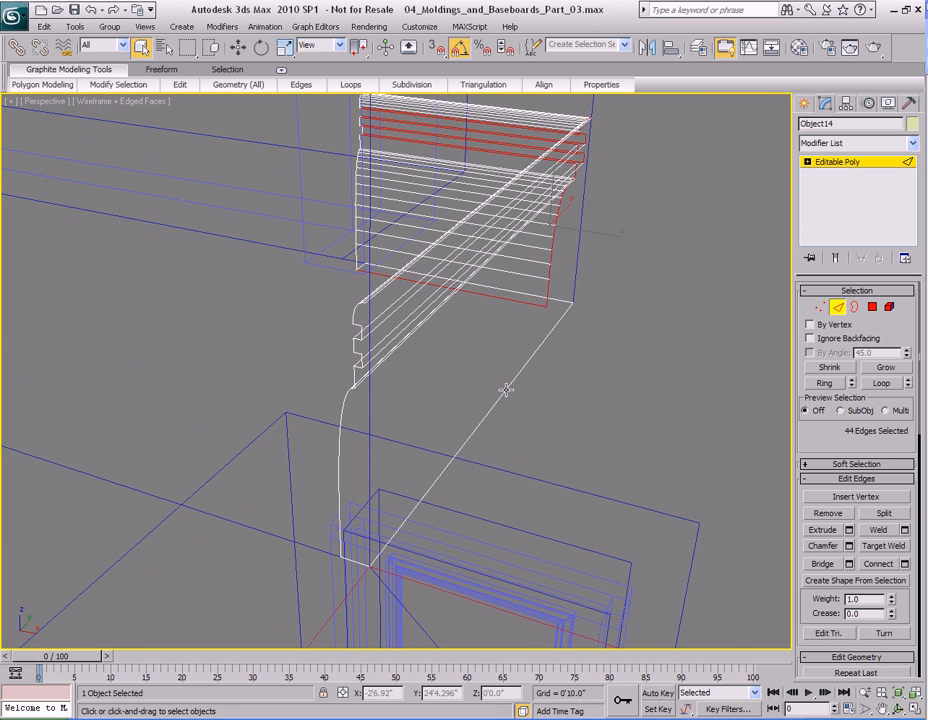
key("w")
left_click(508, 392)
key("q")
right_click(524, 323)
left_click(494, 437)
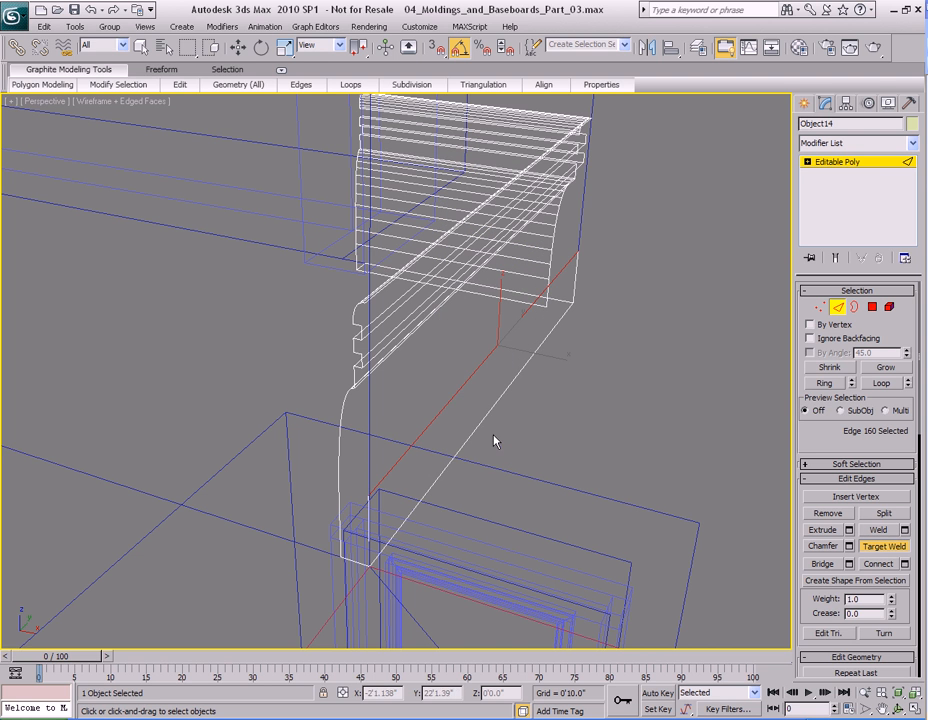
left_click(382, 290)
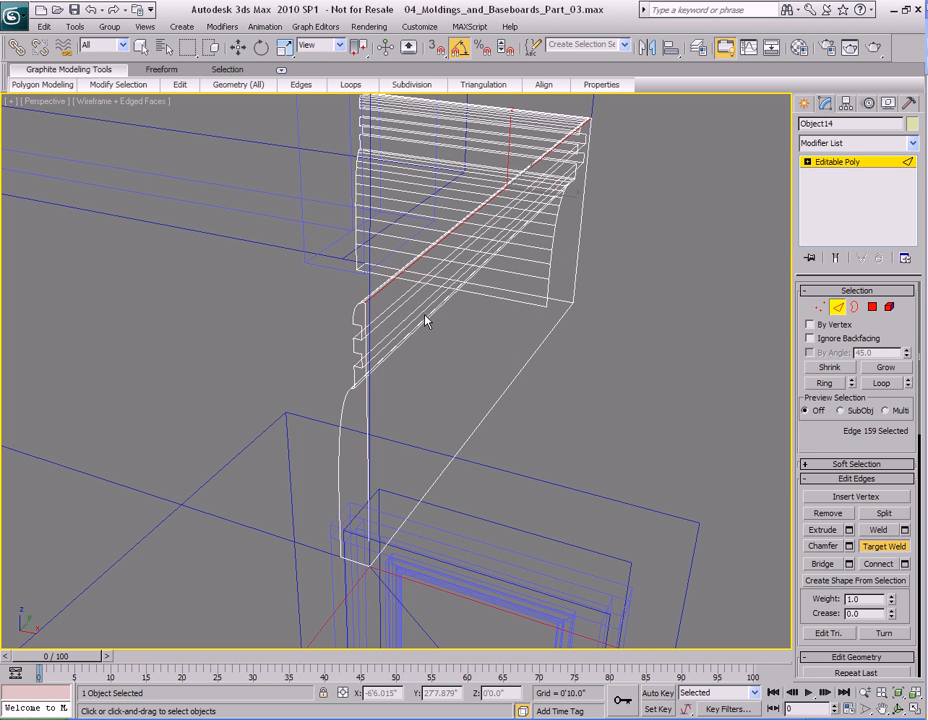
- Cap the open profile border at the long leg's free end and return to shaded display
key("3")
mouse_move(460, 400)
middle_mouse_down("alt")
mouse_move(414, 404)
mouse_move(558, 425)
mouse_move(499, 414)
mouse_move(524, 414)
middle_mouse_up("alt")
left_click(540, 411)
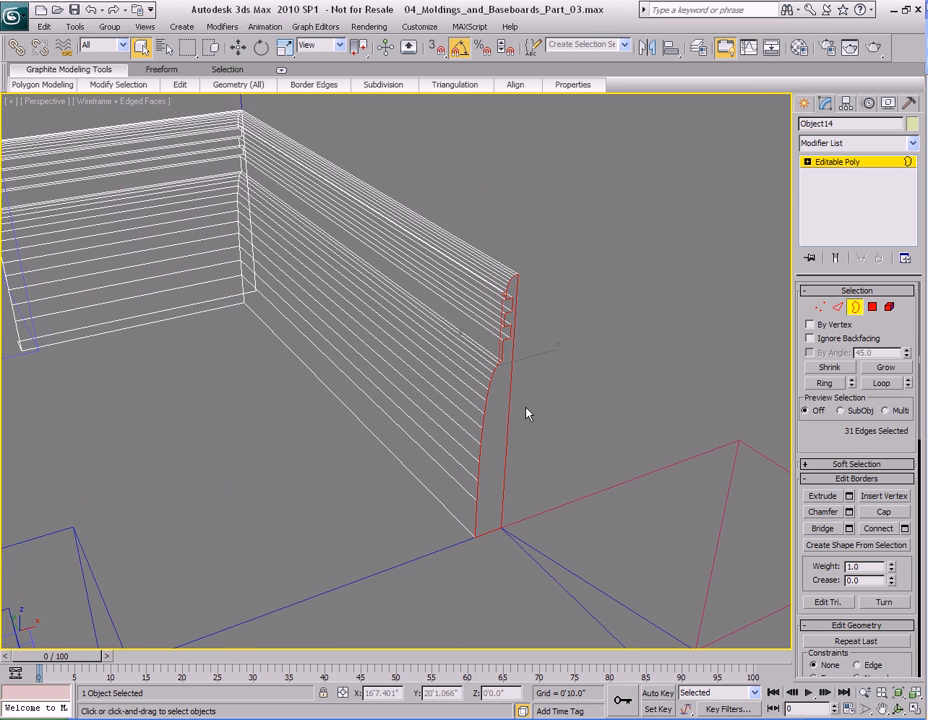
key("F3")
right_click(474, 369)
left_click(446, 347)
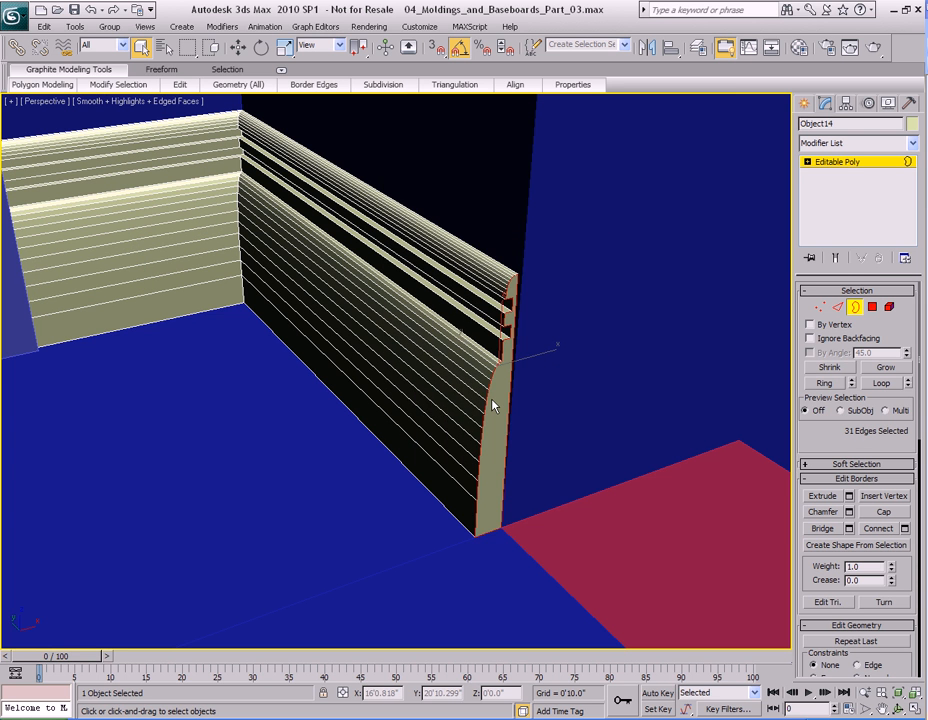
- Delete the temporary back face of the corner baseboard's long leg
middle_click_drag(445, 361, 340, 383, "alt")
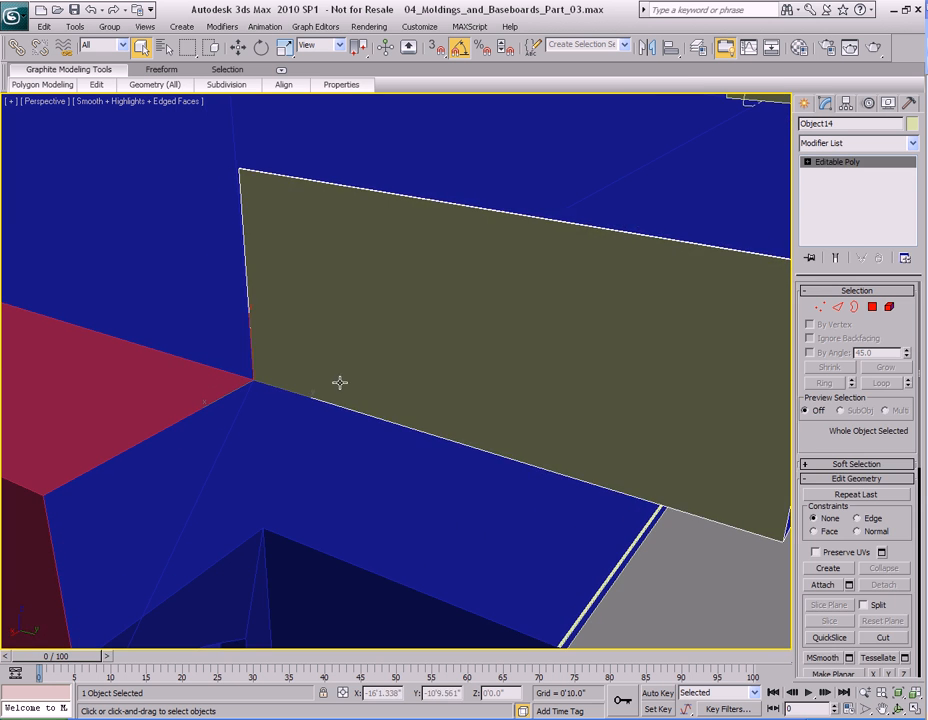
key("4")
left_click(512, 315)
key("Delete")
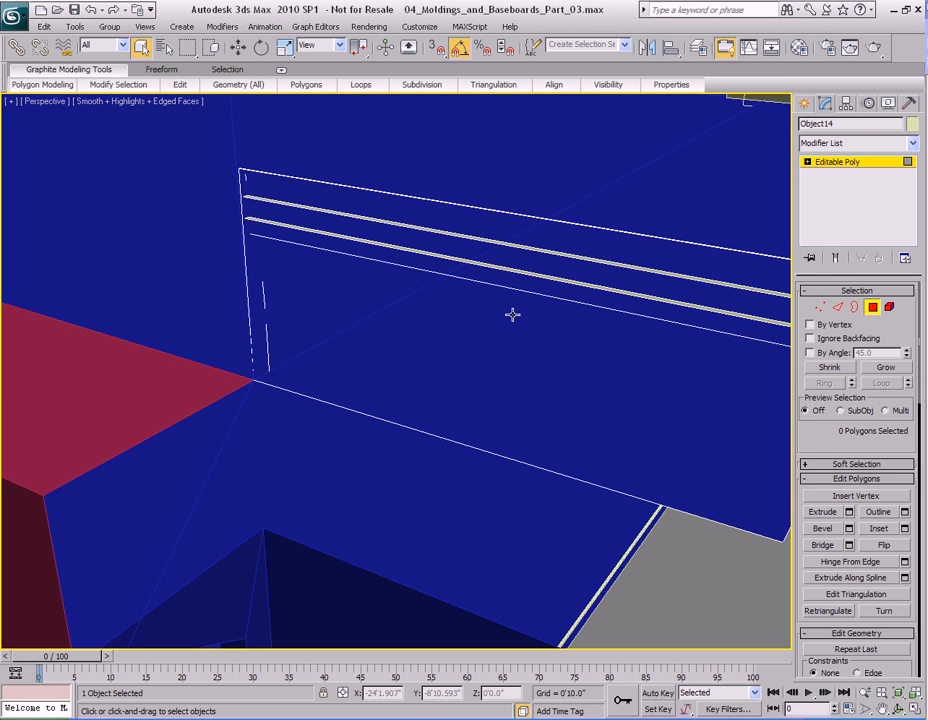
- Exit polygon editing on the finished corner baseboard
middle_click_drag(390, 360, 598, 359, "alt")
scroll(598, 359, "down", 4)
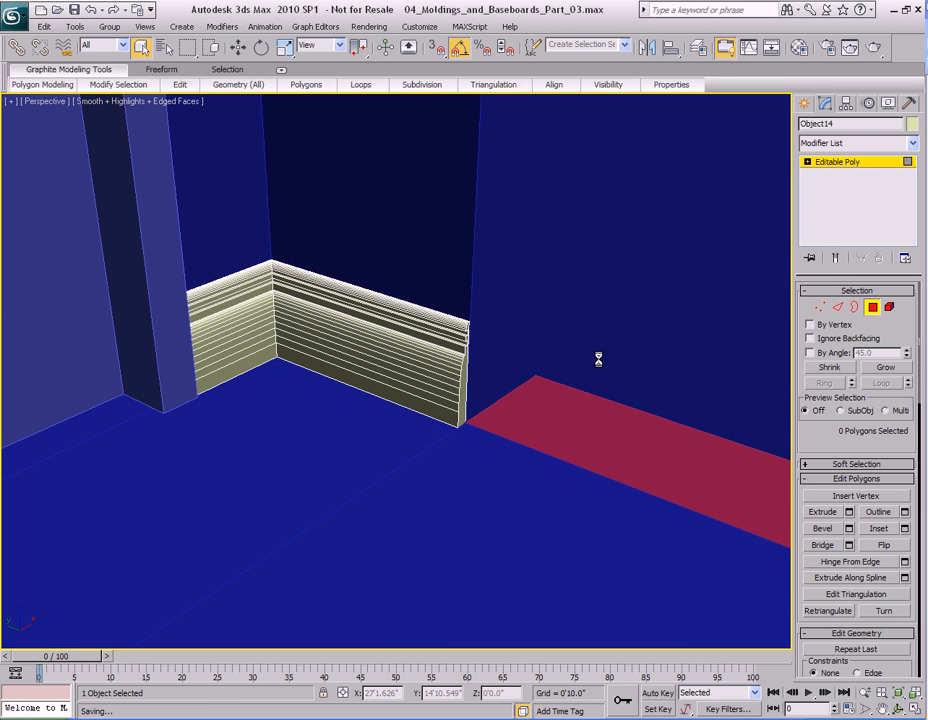
middle_click_drag(407, 342, 518, 348)
key("4")
middle_click_drag(575, 349, 497, 346, "alt")
scroll(497, 346, "down", 6)
middle_click_drag(240, 350, 490, 351)
scroll(447, 352, "up", 8)
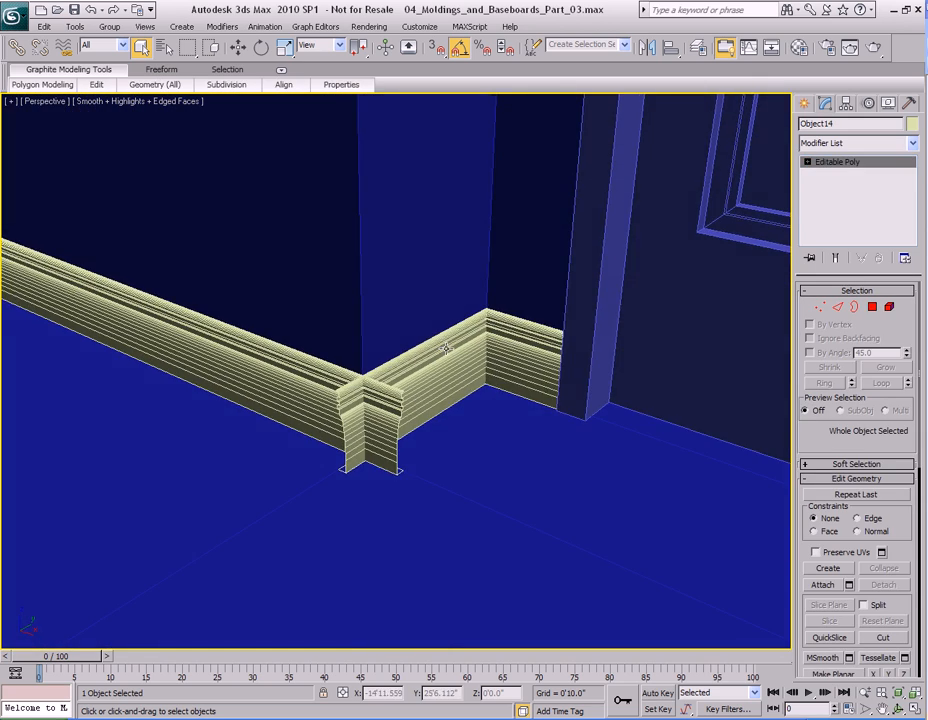
- Try to join the long wall baseboard to the adjoining piece at the outer corner with a ProBoolean Intersection
mouse_move(390, 360)
middle_mouse_down()
mouse_move(447, 345)
mouse_move(385, 342)
mouse_move(402, 345)
middle_mouse_up()
left_click(414, 346)
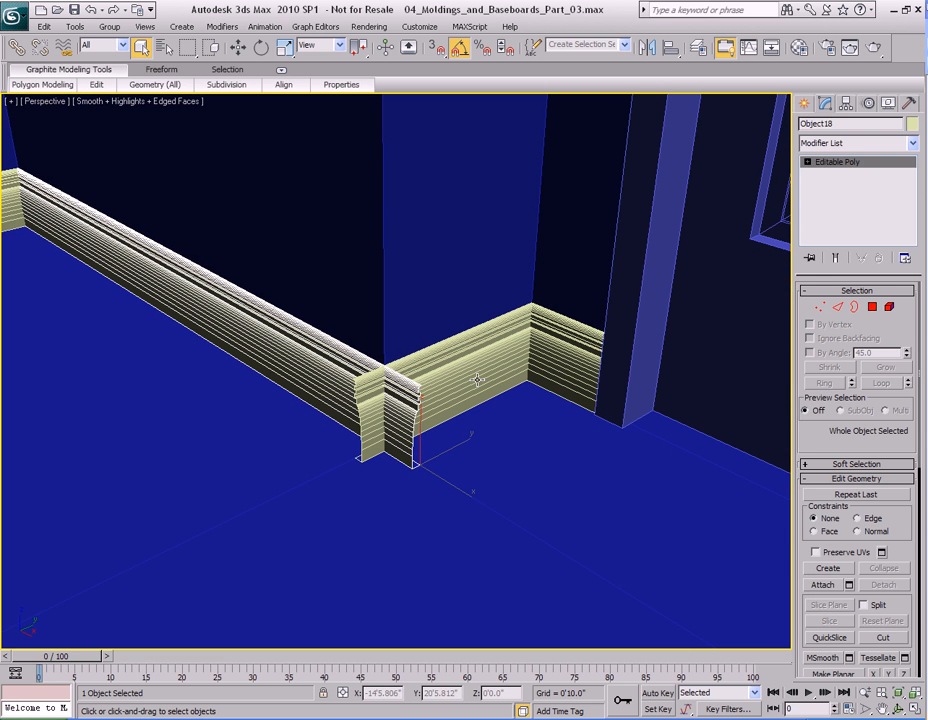
left_click(805, 106)
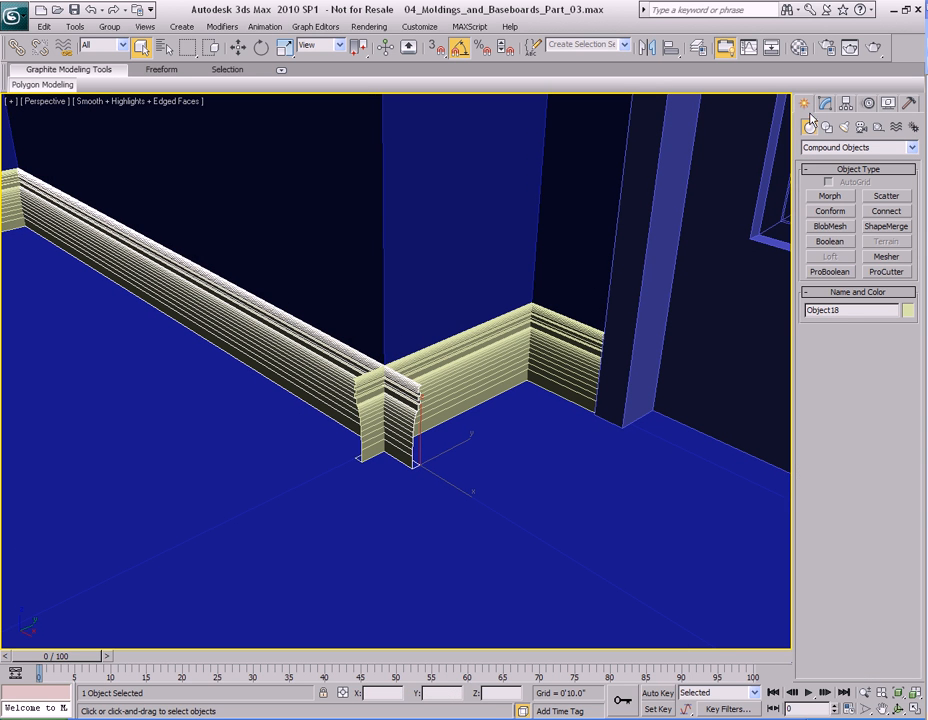
left_click(838, 276)
left_click(838, 351)
middle_click_drag(468, 336, 460, 319)
key("ctrl+s")
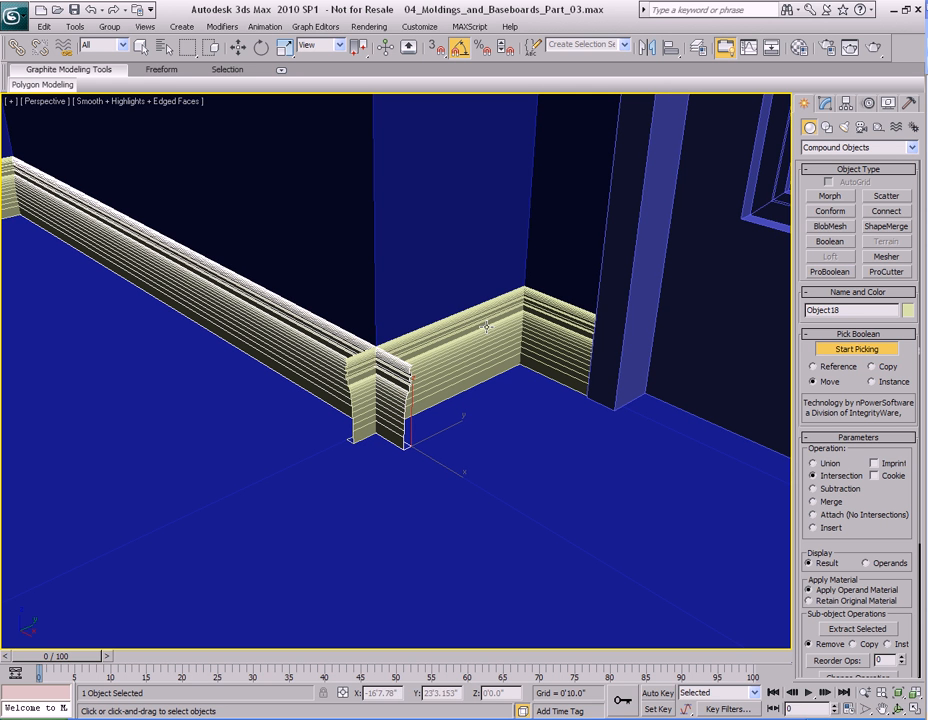
left_click(481, 344)
middle_click_drag(455, 340, 451, 348, "alt")
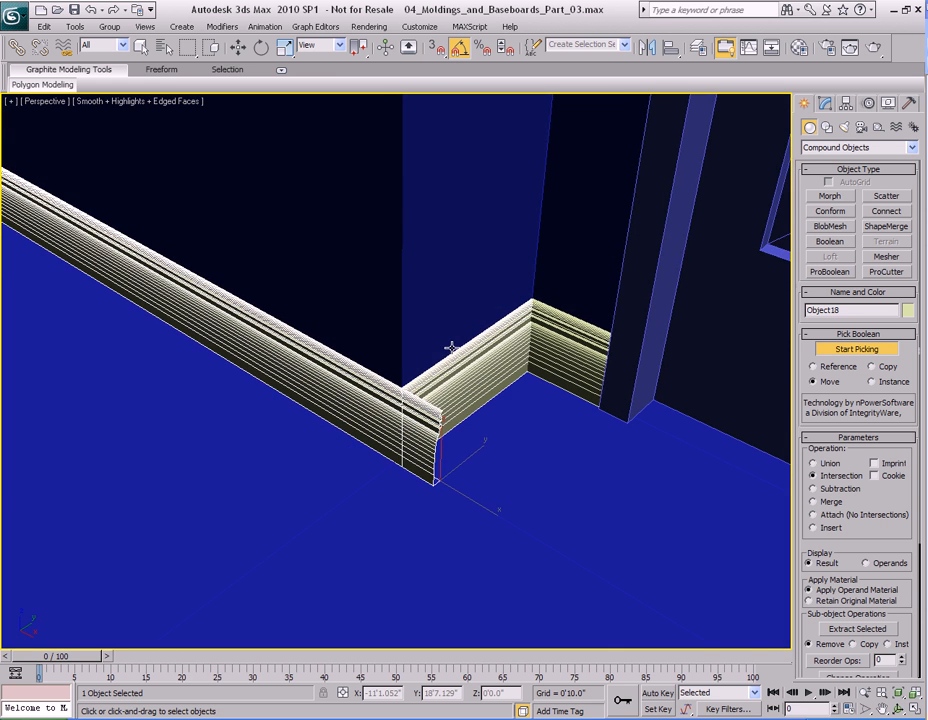
scroll(451, 348, "up", 3)
key("ctrl+z")
- Try to intersect the long wall baseboard with the short door-side piece at its inner corner using ProBoolean
middle_click_drag(543, 370, 479, 356)
scroll(479, 356, "down", 3)
middle_click_drag(198, 329, 357, 273)
left_click(90, 155)
key("ctrl+z")
key("w")
key("q")
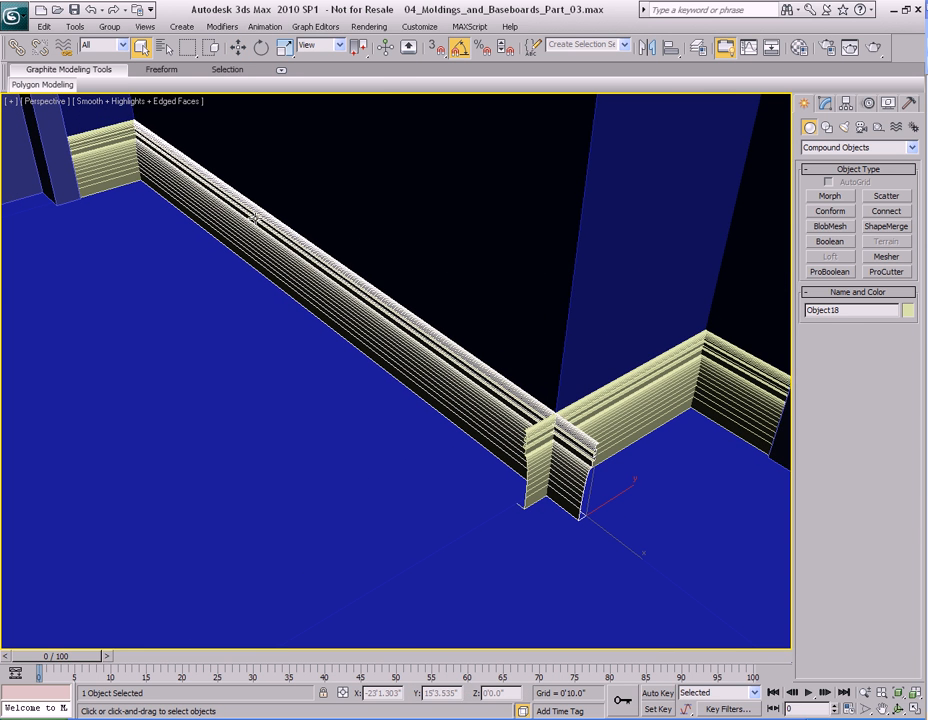
- Convert the long wall baseboard to Editable Poly and flip the normals of all its polygons
right_click(254, 217)
mouse_move(335, 348)
left_click(385, 362)
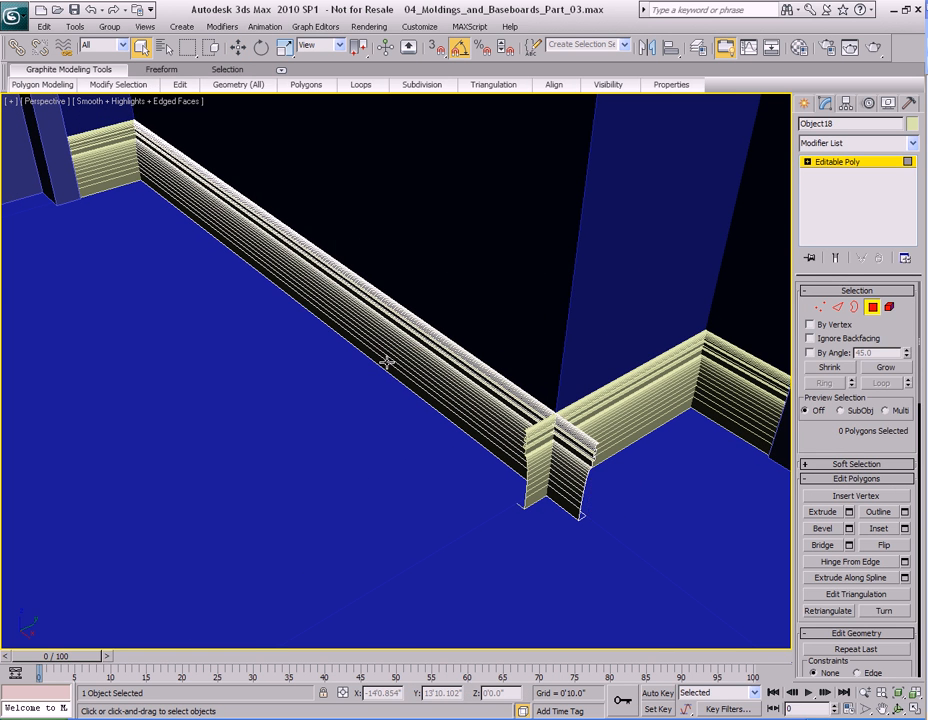
key("ctrl+a")
right_click(344, 294)
left_click(303, 418)
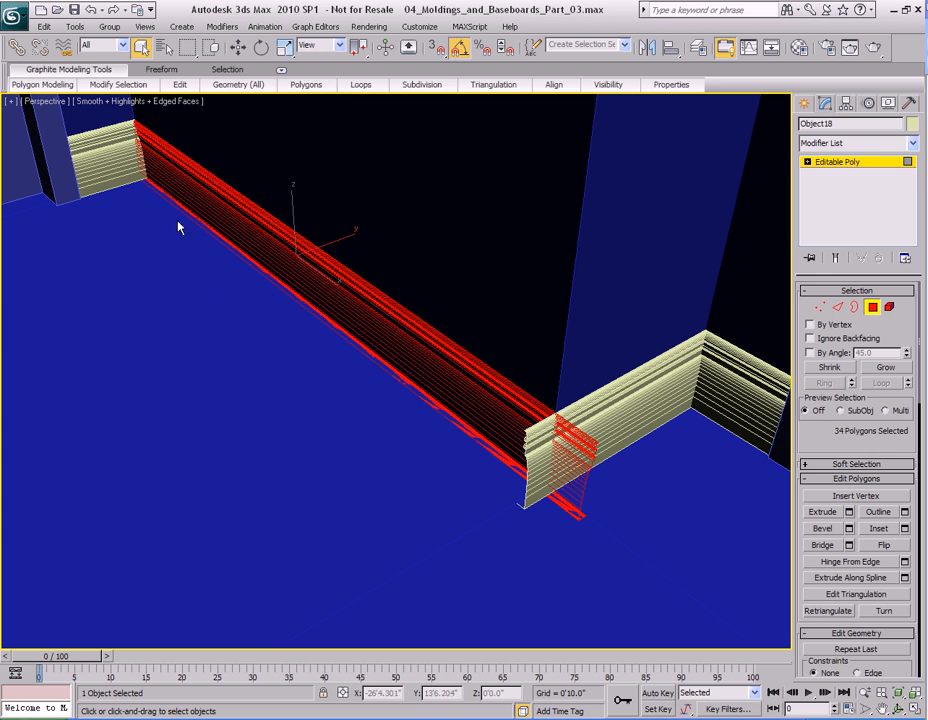
- Flip the normals of all polygons on the short door-side baseboard at the long baseboard's inner corner
left_click(133, 160)
key("4")
key("ctrl+a")
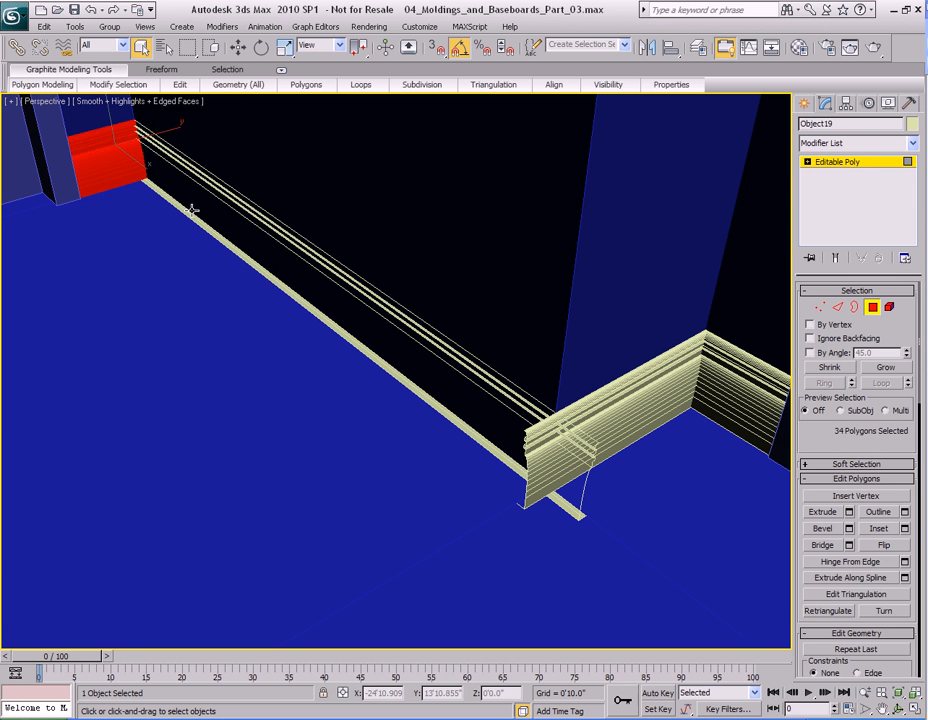
right_click(193, 207)
left_click(158, 326)
key("4")
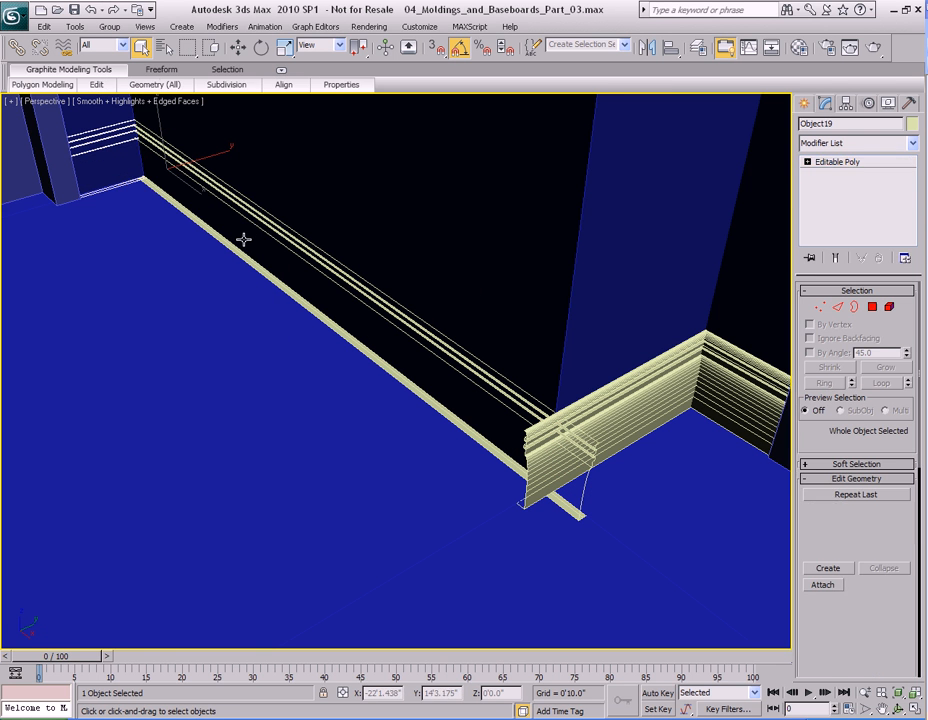
- Join the short door-side baseboard to the long wall baseboard with a ProBoolean Intersection
middle_click_drag(179, 251, 268, 291, "alt")
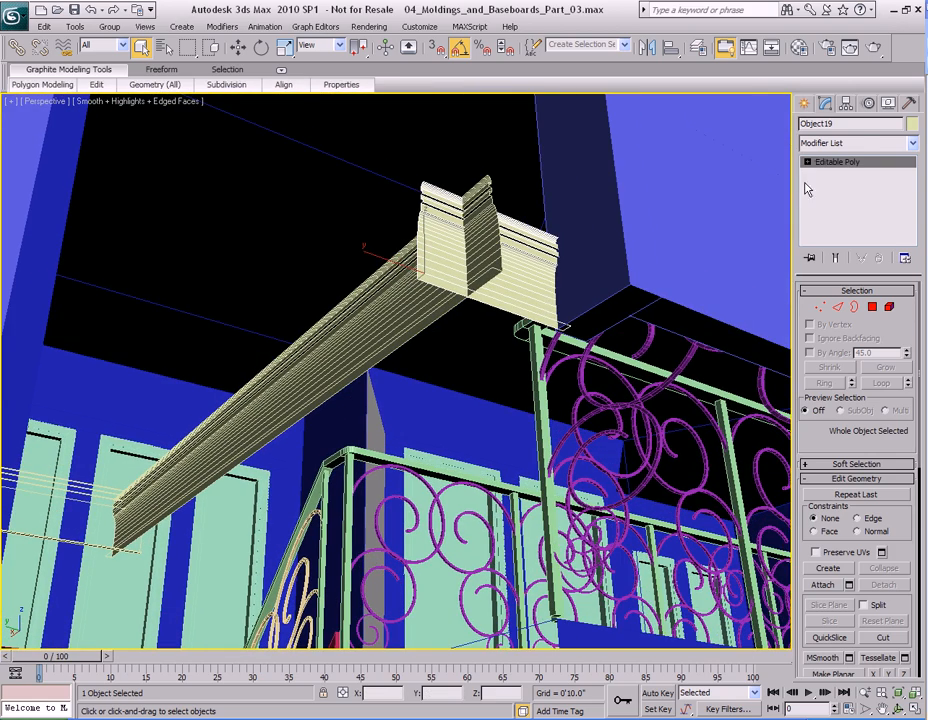
left_click(806, 105)
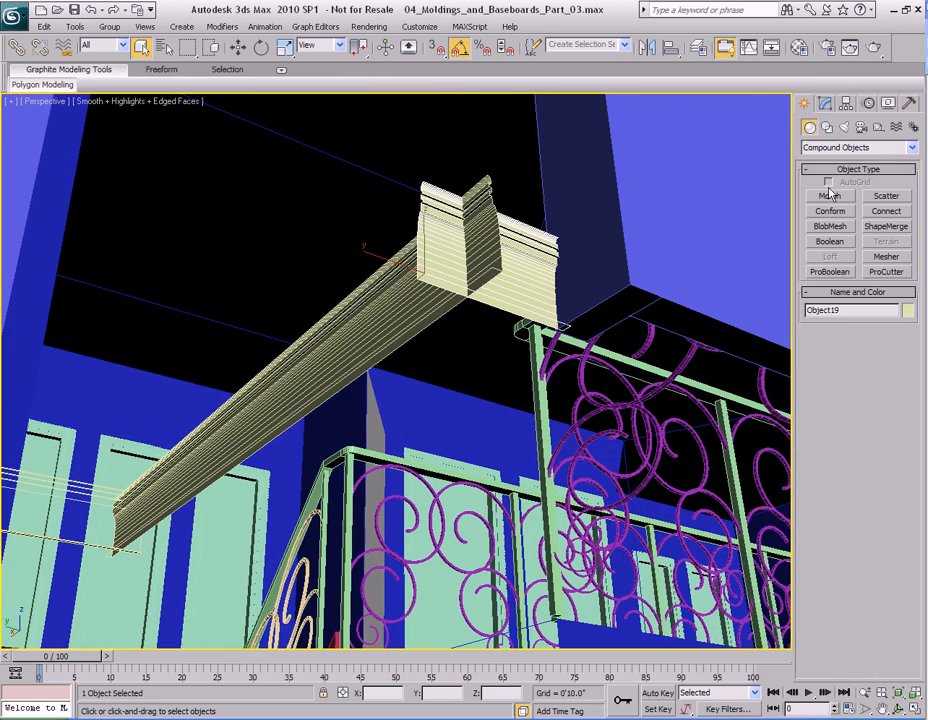
left_click(829, 273)
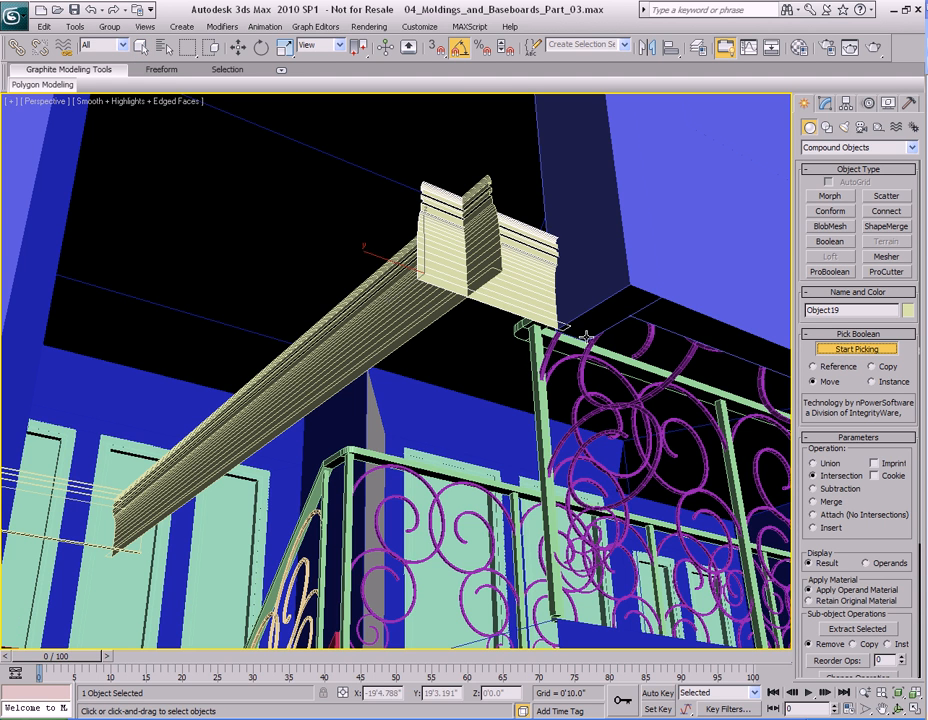
left_click(486, 196)
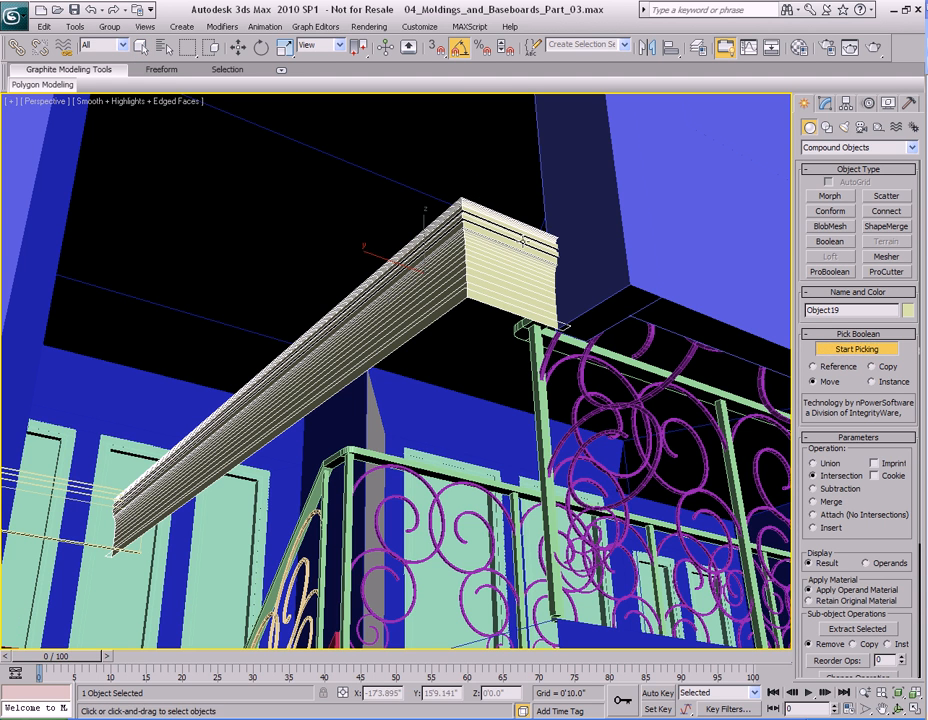
key("w")
key("1")
- Convert the joined two-piece baseboard to Editable Poly and flip the normals of all its polygons
right_click(517, 237)
mouse_move(578, 376)
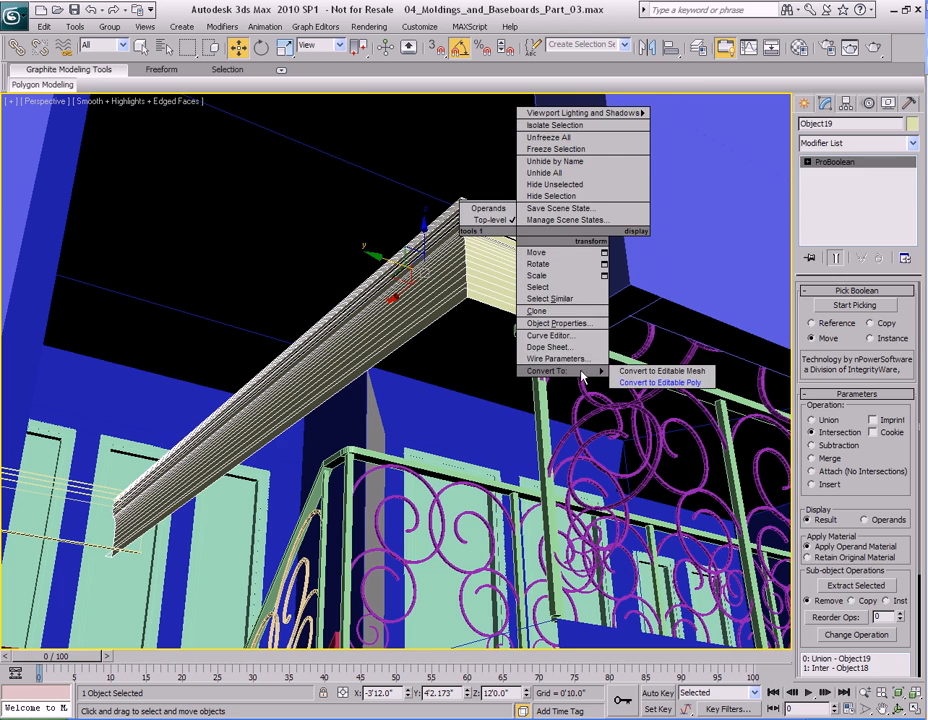
left_click(658, 382)
key("4")
key("ctrl+a")
right_click(458, 257)
left_click(441, 385)
middle_click_drag(443, 387, 308, 388, "alt")
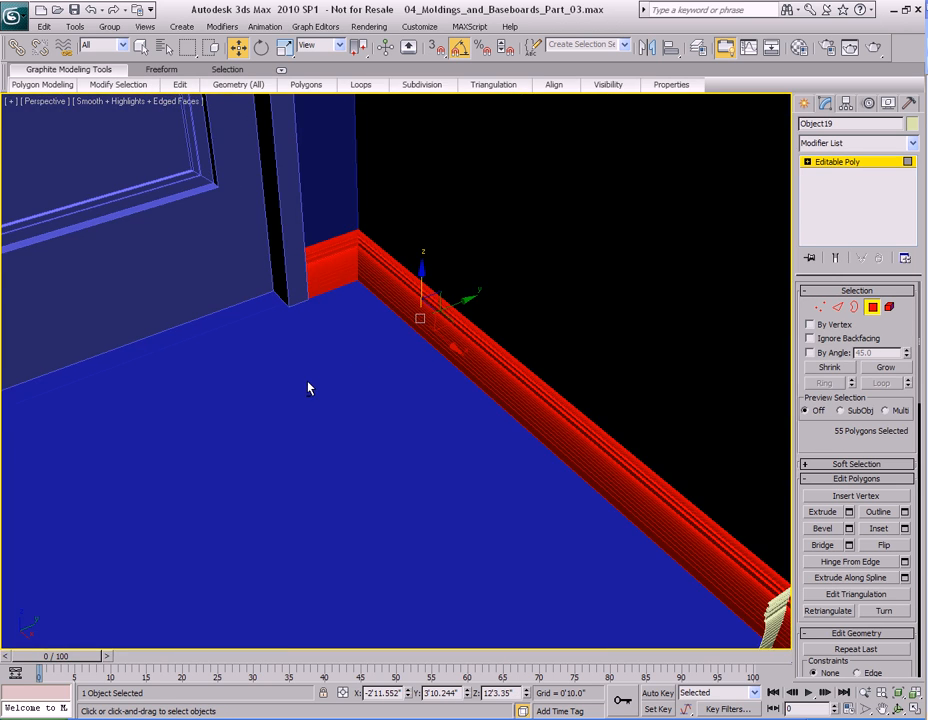
key("4")
- Try to join the two-piece baseboard to the piece crossing it at the outer corner with a ProBoolean Intersection
middle_click_drag(524, 396, 387, 346, "alt")
key("q")
middle_click_drag(580, 410, 429, 331)
middle_click_drag(608, 378, 568, 346)
scroll(548, 362, "up", 2)
left_click(584, 338)
middle_click_drag(464, 379, 569, 340)
scroll(486, 345, "down", 3)
left_click(339, 348)
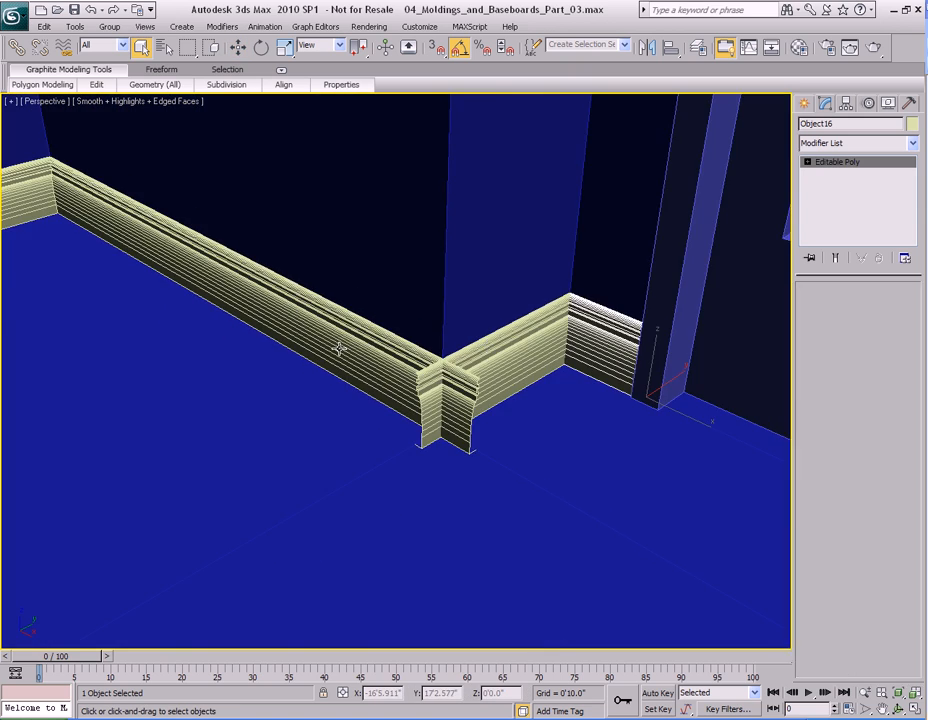
left_click(805, 105)
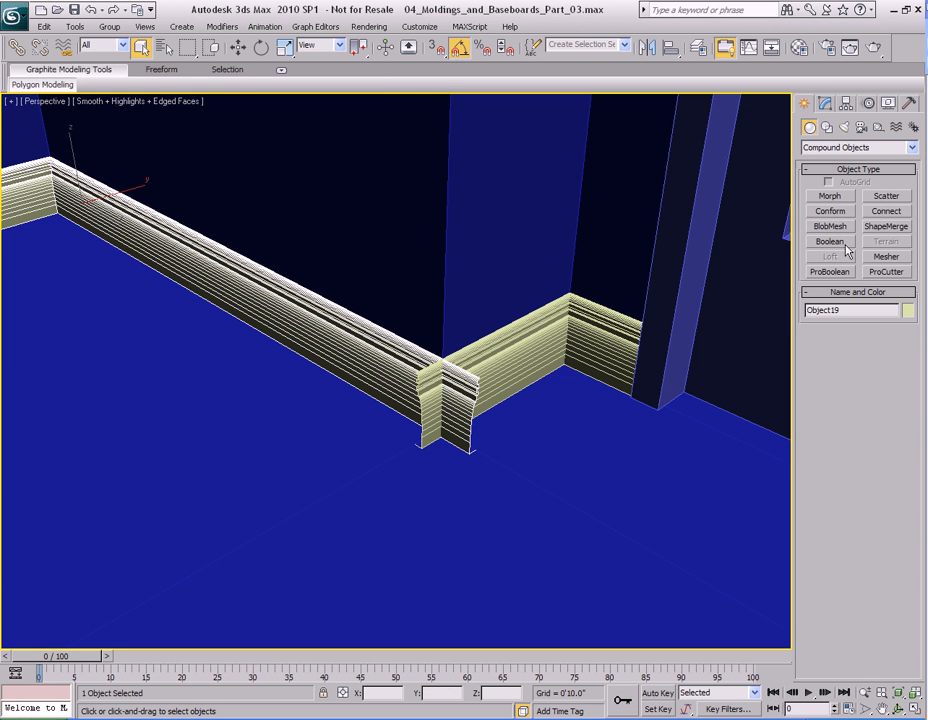
left_click(830, 272)
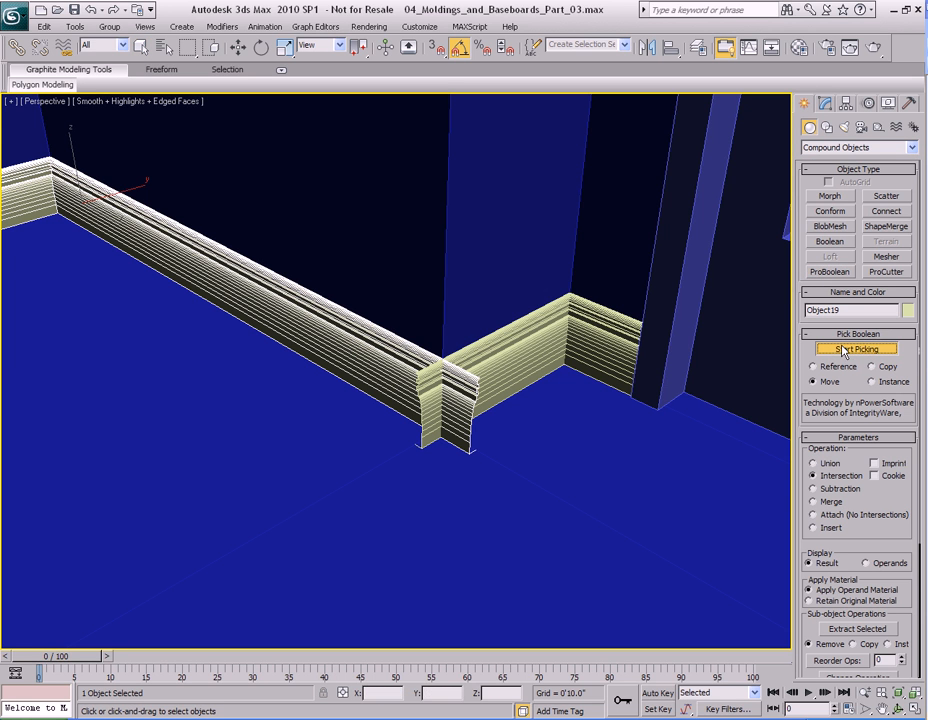
left_click(520, 378)
key("ctrl+z")
middle_click_drag(520, 378, 500, 375)
key("w")
key("1")
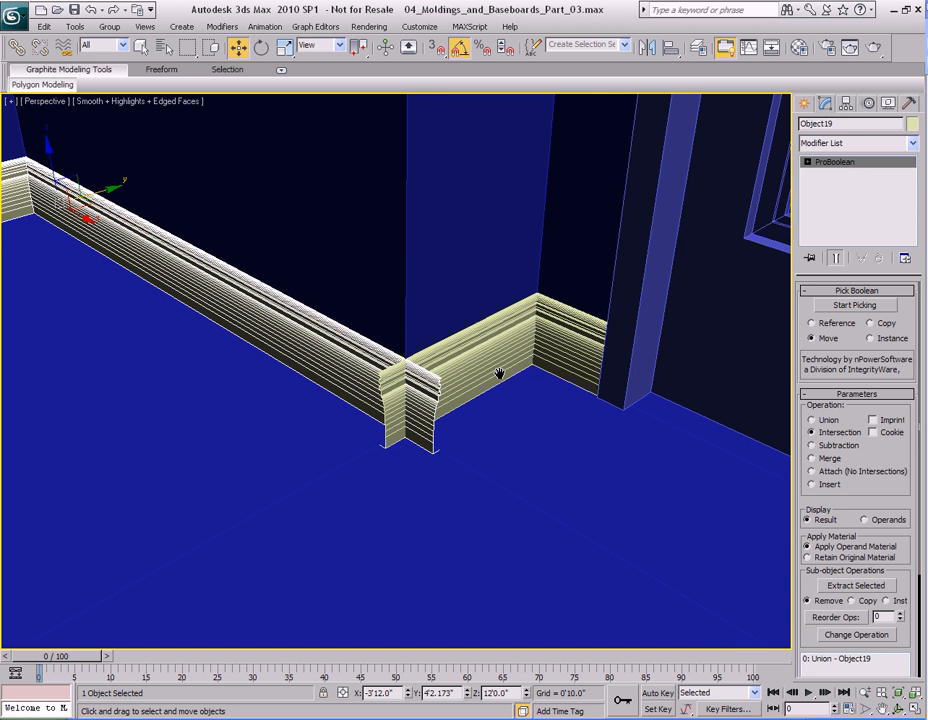
- Starting from the return-wall baseboard, join it to the two-piece baseboard at the outer corner with a ProBoolean Intersection
scroll(499, 374, "up", 6)
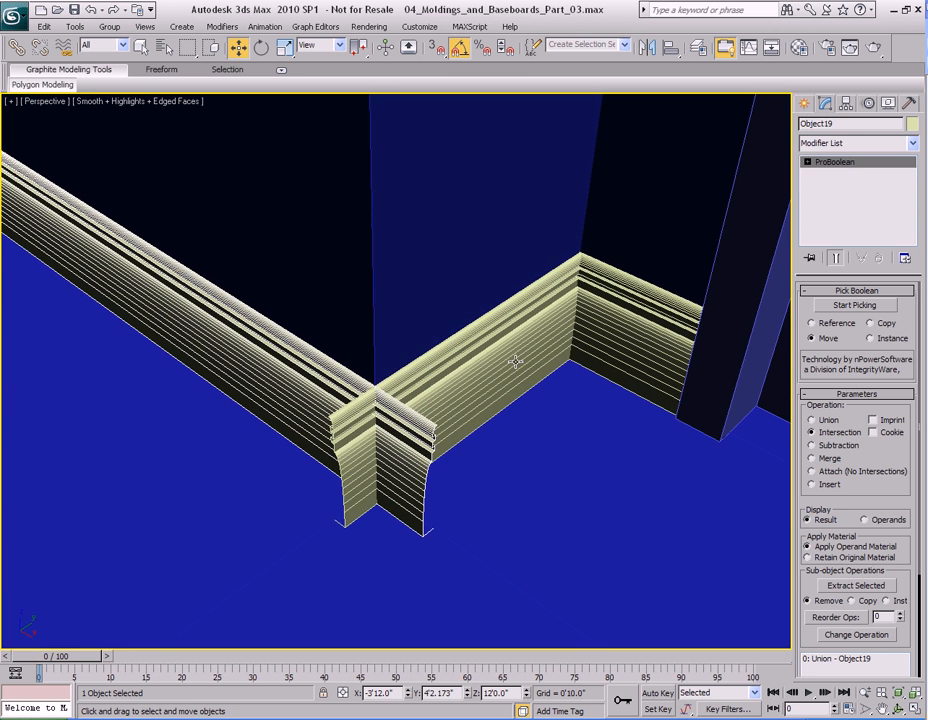
middle_click_drag(580, 346, 584, 335)
left_click(476, 319)
middle_click_drag(468, 360, 574, 319)
key("q")
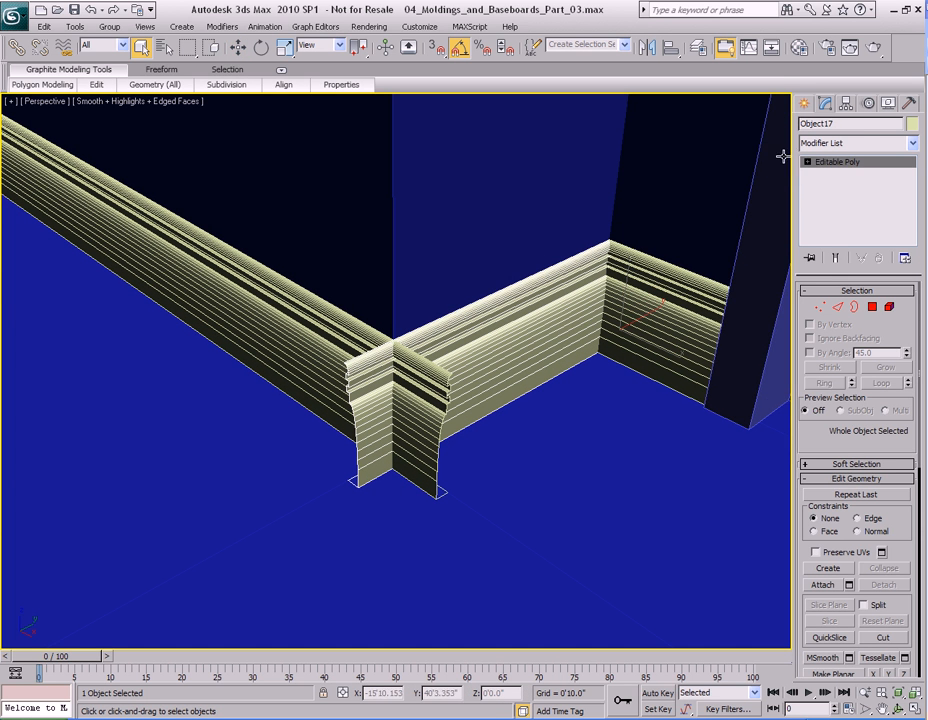
left_click(808, 105)
left_click(821, 274)
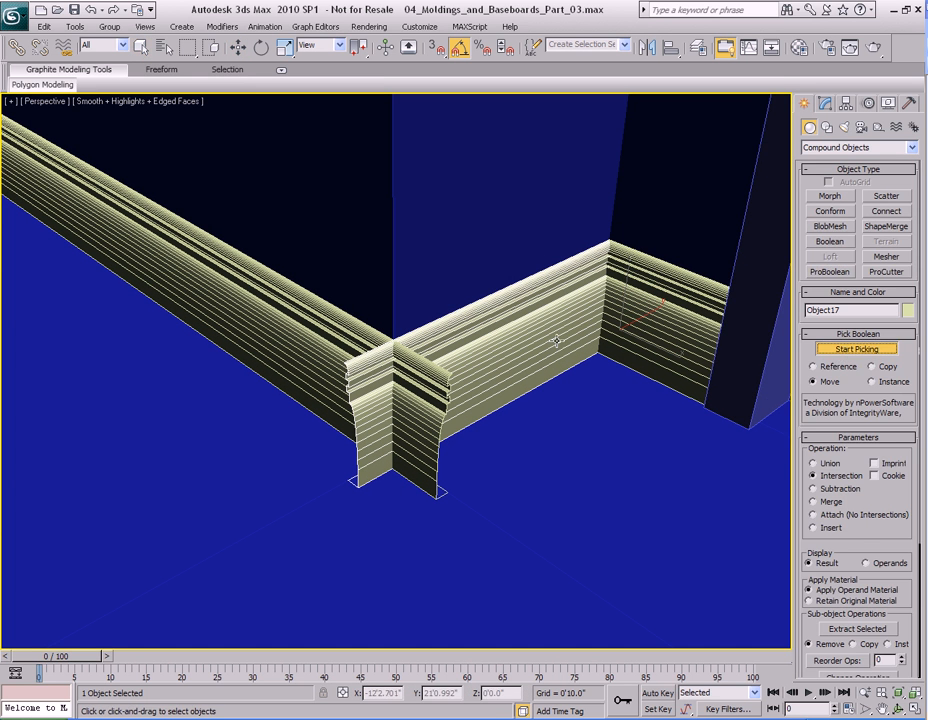
left_click(426, 390)
- Try adding the neighbouring short baseboard beside the door frame to the same ProBoolean
middle_click_drag(492, 341, 588, 335, "alt")
left_click(593, 338)
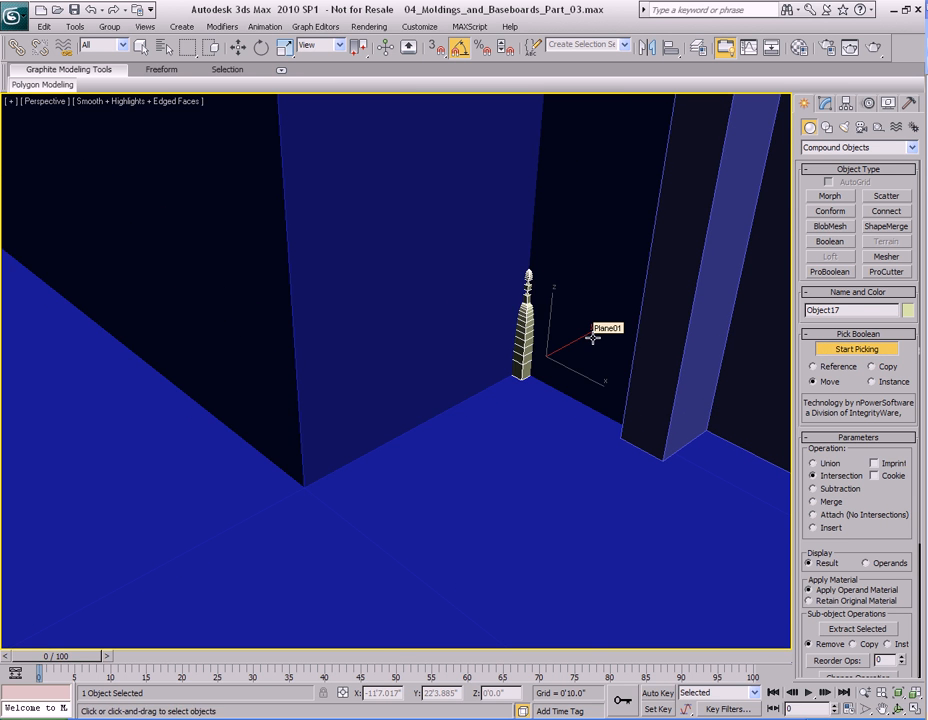
key("ctrl+z")
- Convert the baseboard joined around the outer corner to Editable Poly
key("w")
middle_click_drag(423, 355, 496, 361)
scroll(497, 360, "down", 3)
mouse_move(366, 363)
middle_mouse_down()
mouse_move(483, 358)
mouse_move(452, 364)
middle_mouse_up()
key("q")
key("F3")
key("F3")
middle_click_drag(532, 363, 470, 365, "alt")
right_click(449, 327)
mouse_move(527, 464)
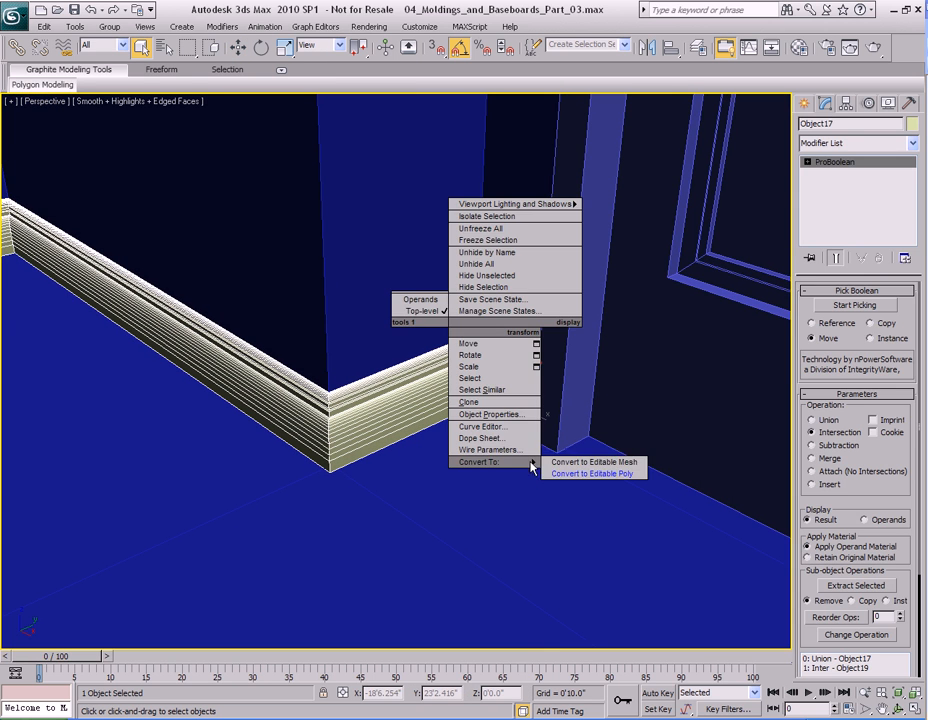
left_click(592, 473)
- Flip the normals of all polygons on the baseboard joined around the outer corner
key("4")
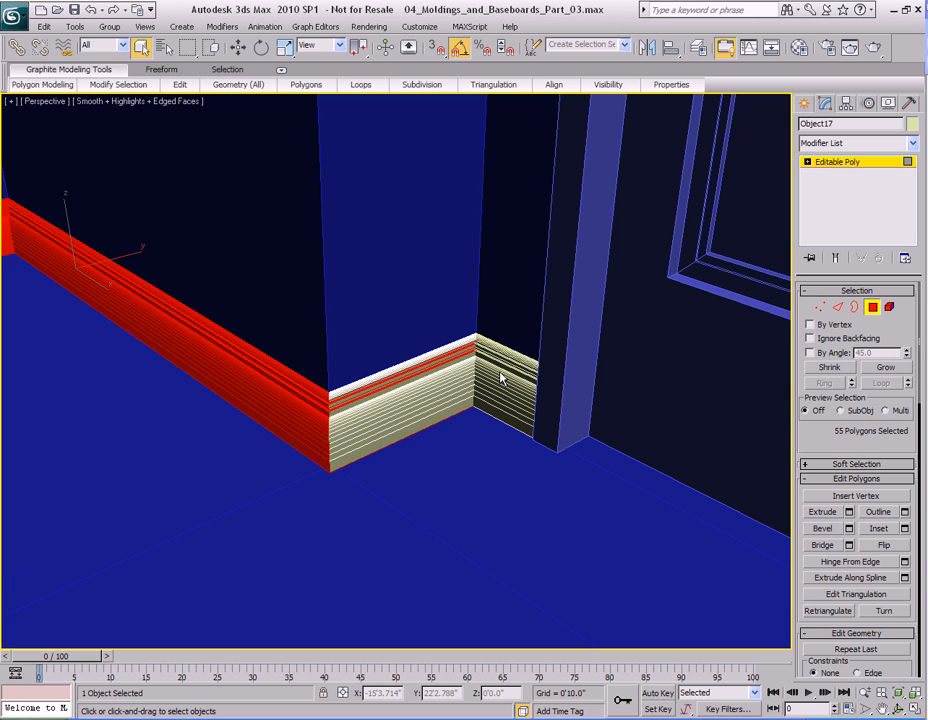
key("ctrl+a")
right_click(438, 374)
left_click(398, 495)
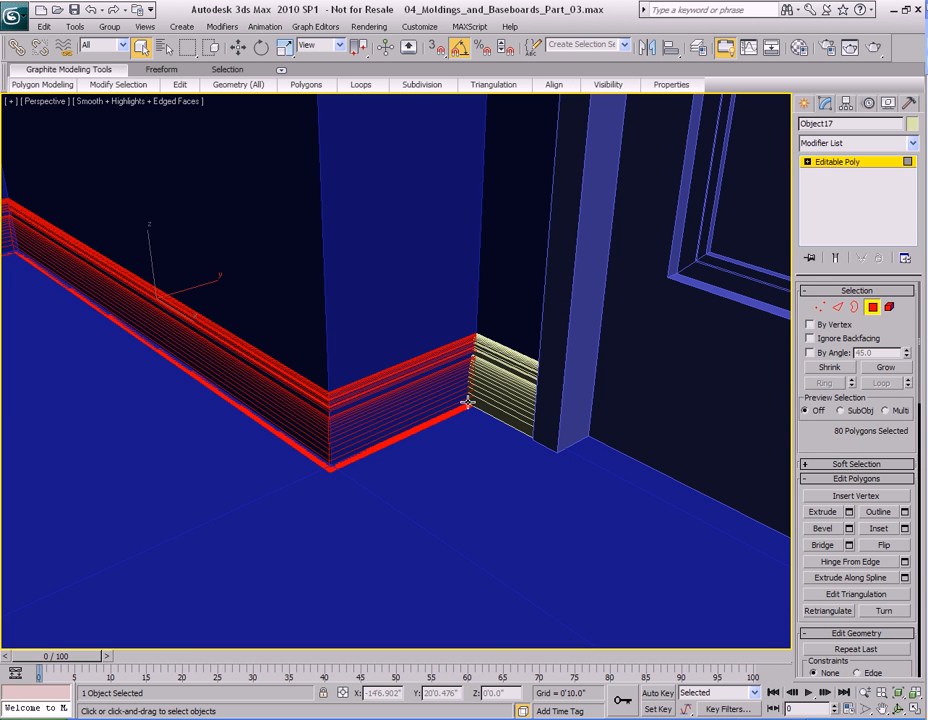
key("4")
- Flip the normals of all polygons on the remaining short baseboard beside the door frame
left_click(497, 401)
key("4")
key("ctrl+a")
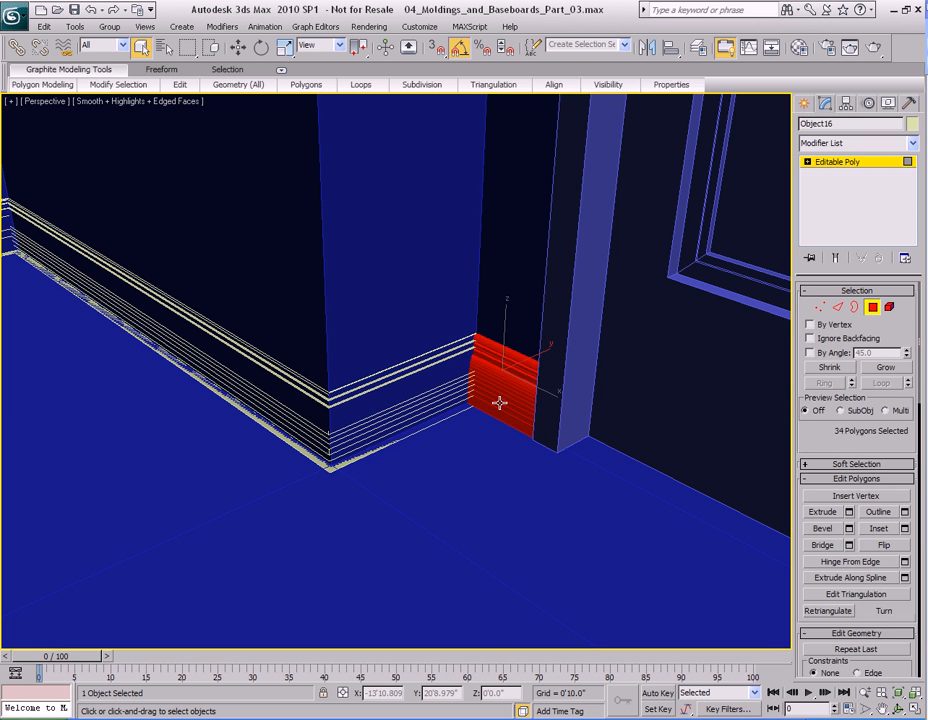
right_click(472, 368)
left_click(441, 487)
key("4")
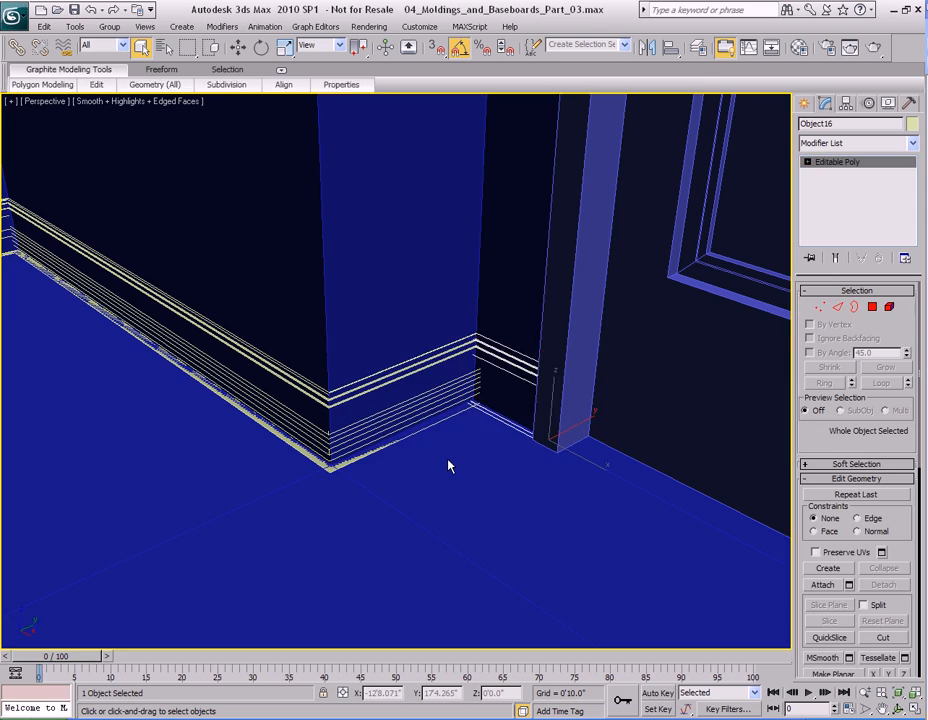
- Join the remaining short baseboard to the baseboard around the outer corner with a ProBoolean Intersection
key("z")
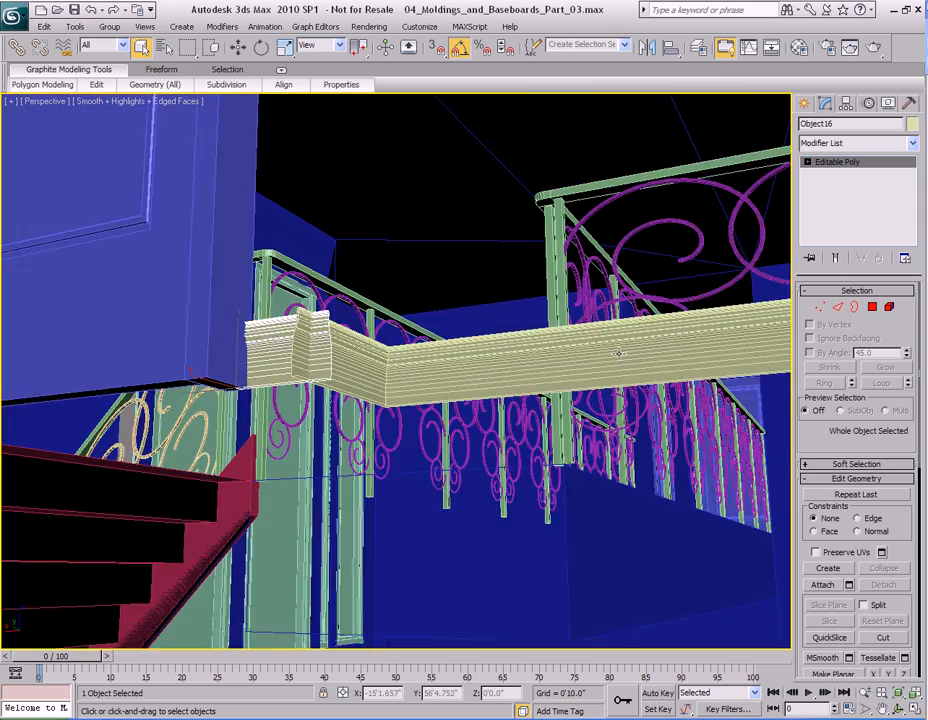
middle_click_drag(619, 353, 390, 350)
middle_click_drag(521, 371, 535, 357, "alt")
left_click(557, 422)
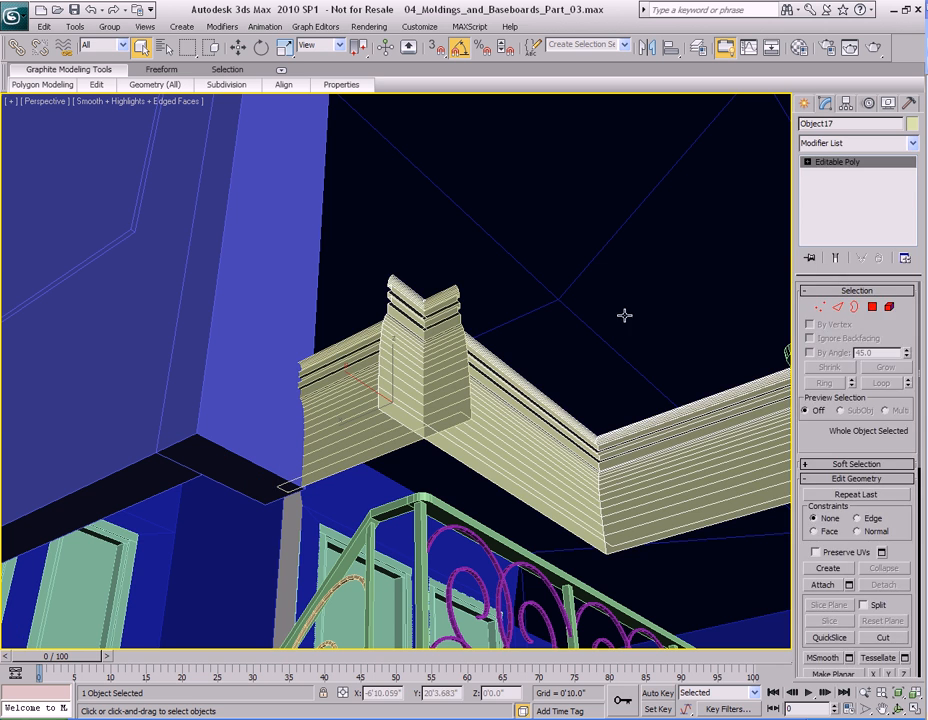
left_click(808, 104)
left_click(827, 273)
left_click(857, 349)
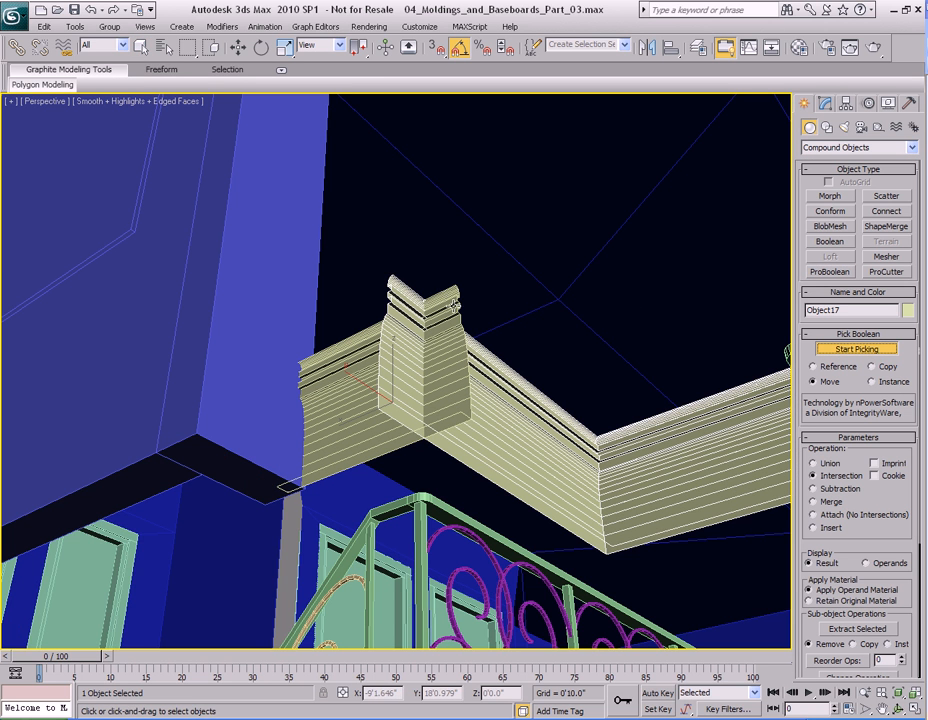
left_click(447, 304)
middle_click_drag(523, 365, 489, 376, "alt")
scroll(346, 416, "down", 3)
scroll(405, 398, "down", 5)
key("w")
key("1")
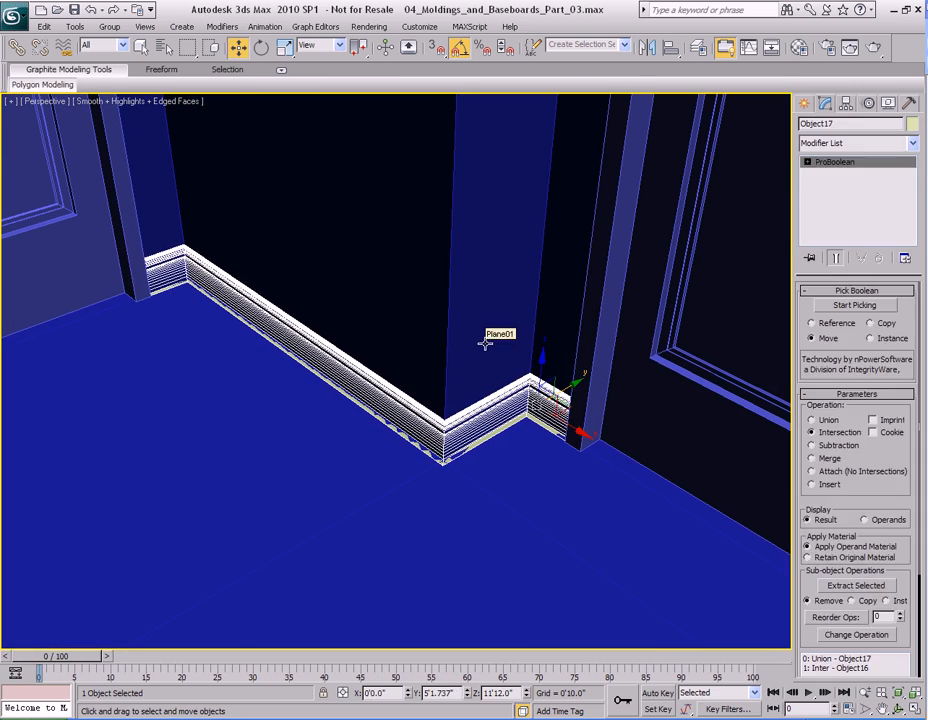
key("ctrl+a")
left_click(498, 421)
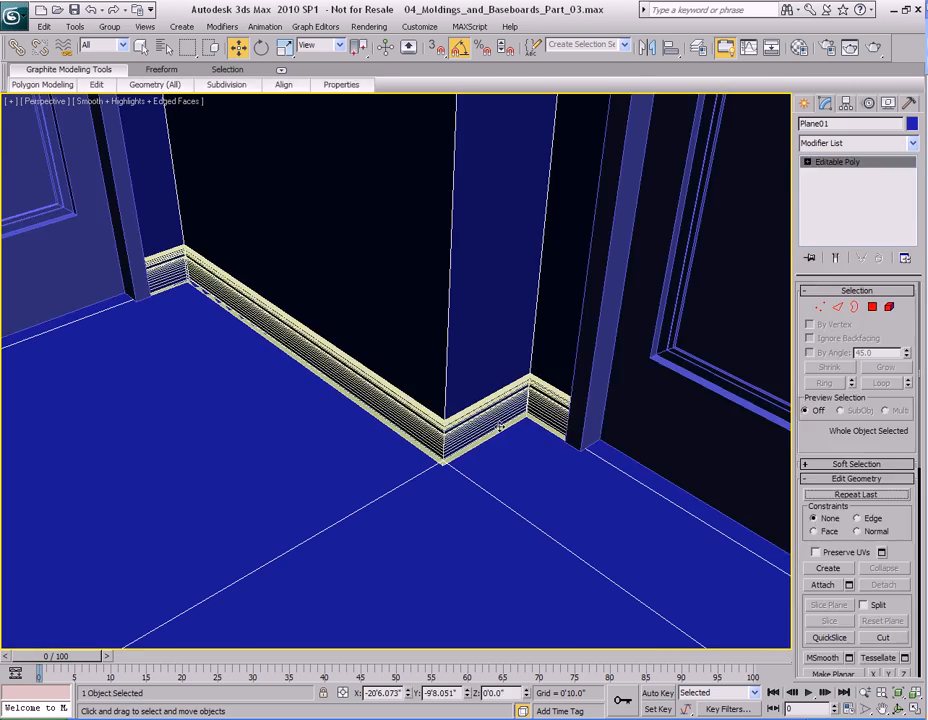
- Undo the last two changes and convert the ProBoolean baseboard joined around the outer corner to Editable Poly
middle_click_drag(500, 425, 471, 398)
key("ctrl+z")
key("ctrl+z")
key("q")
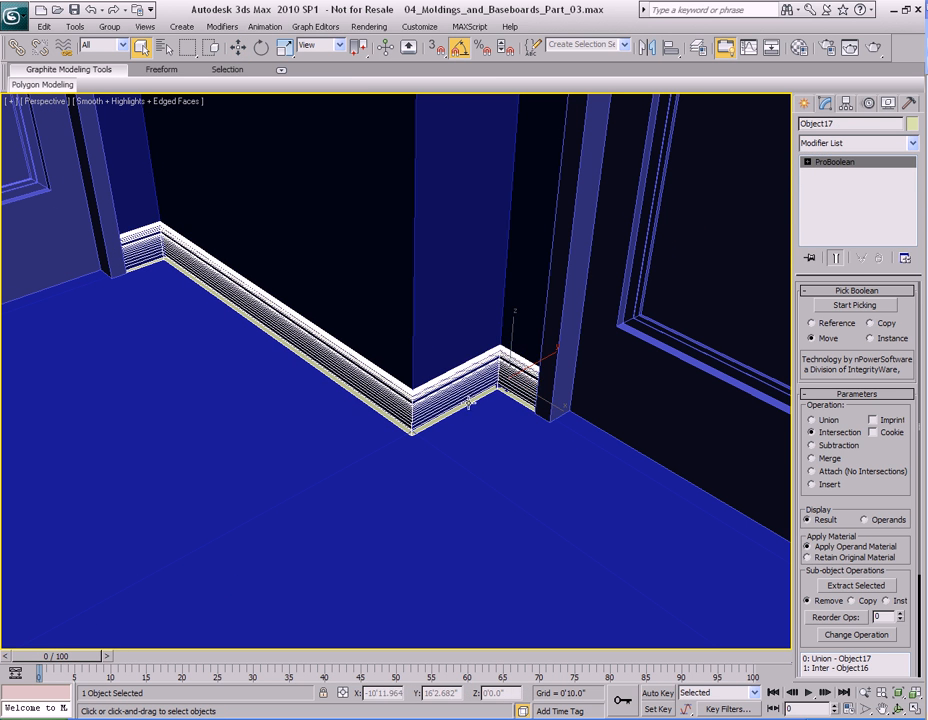
right_click(475, 372)
mouse_move(489, 505)
left_click(586, 518)
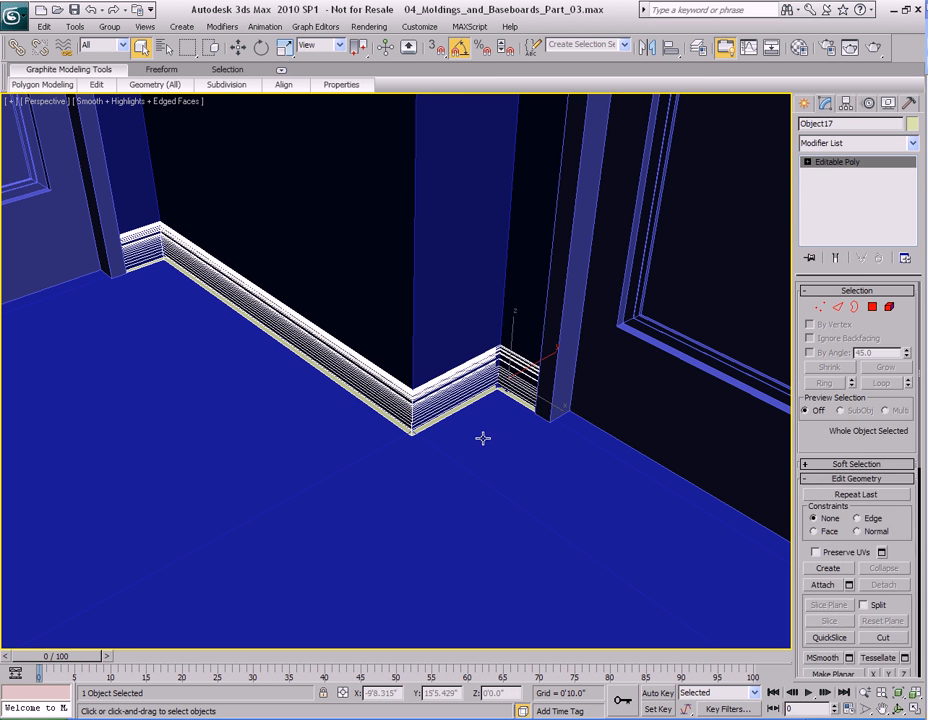
- Flip the normals of all polygons on the converted baseboard beside the two door frames
key("4")
key("ctrl+a")
right_click(476, 372)
left_click(430, 495)
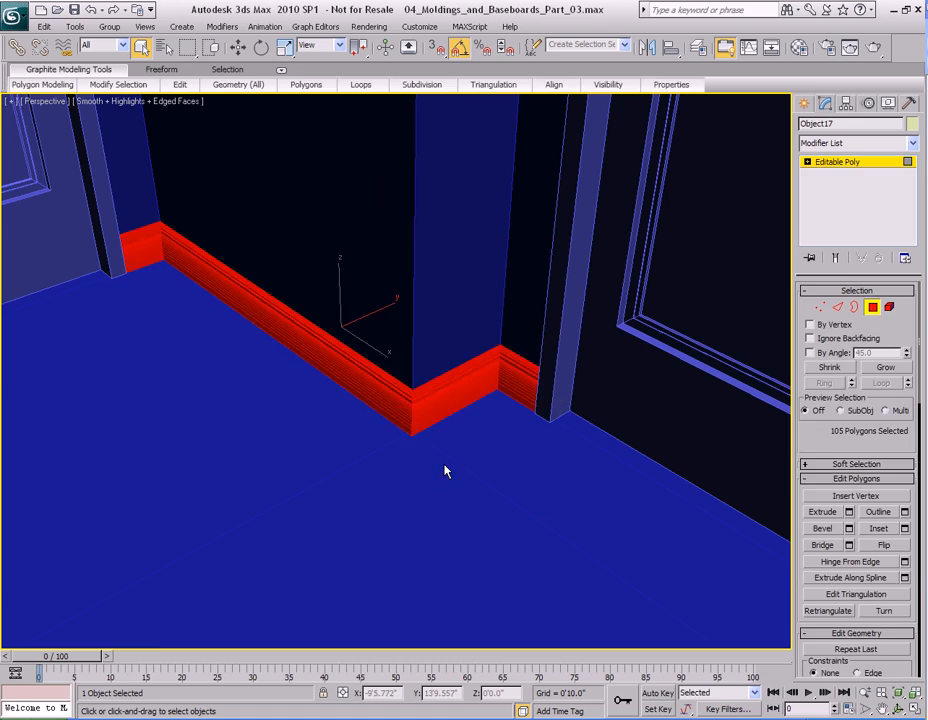
key("4")
- Clone a straight baseboard from the stair area along the upper floor toward the hallway door
scroll(466, 447, "down", 4)
middle_click_drag(486, 421, 397, 403)
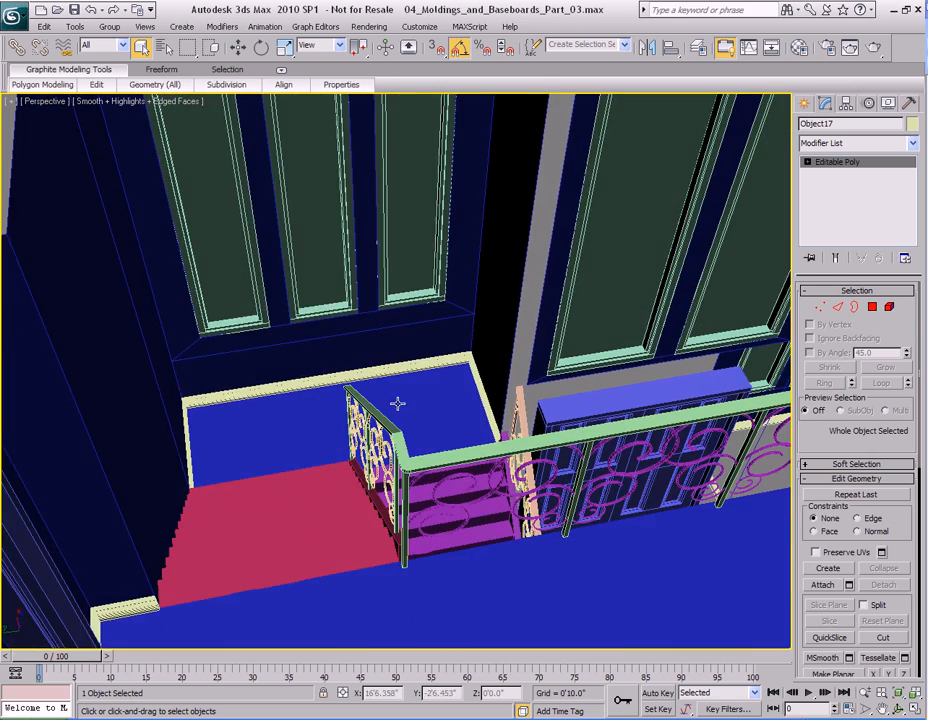
middle_click_drag(480, 398, 340, 358, "alt")
left_click(450, 385)
scroll(388, 392, "down", 5)
key("w")
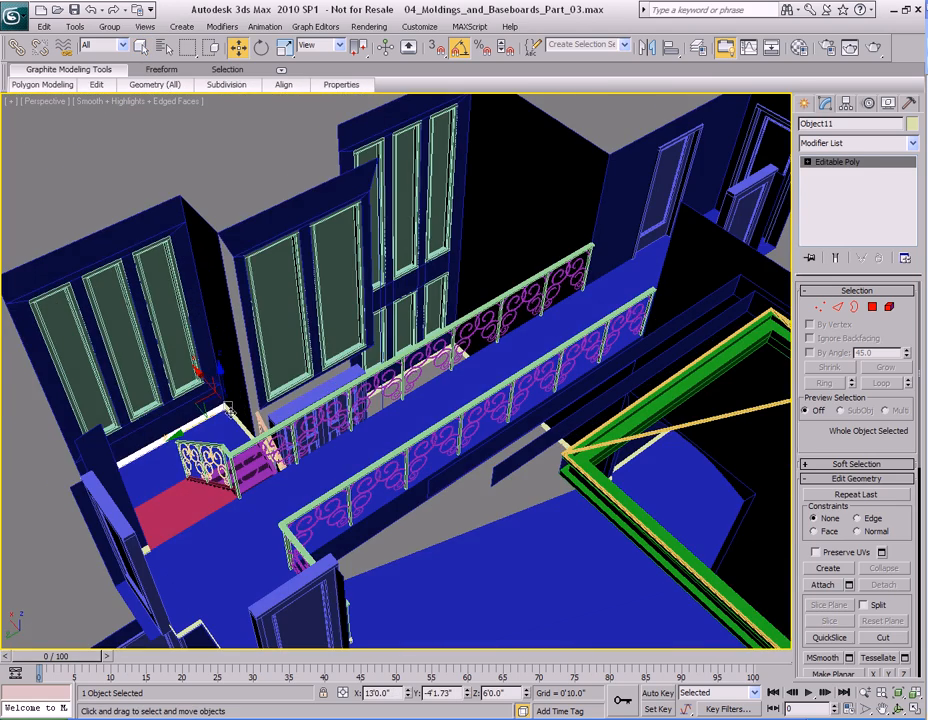
left_click(492, 334)
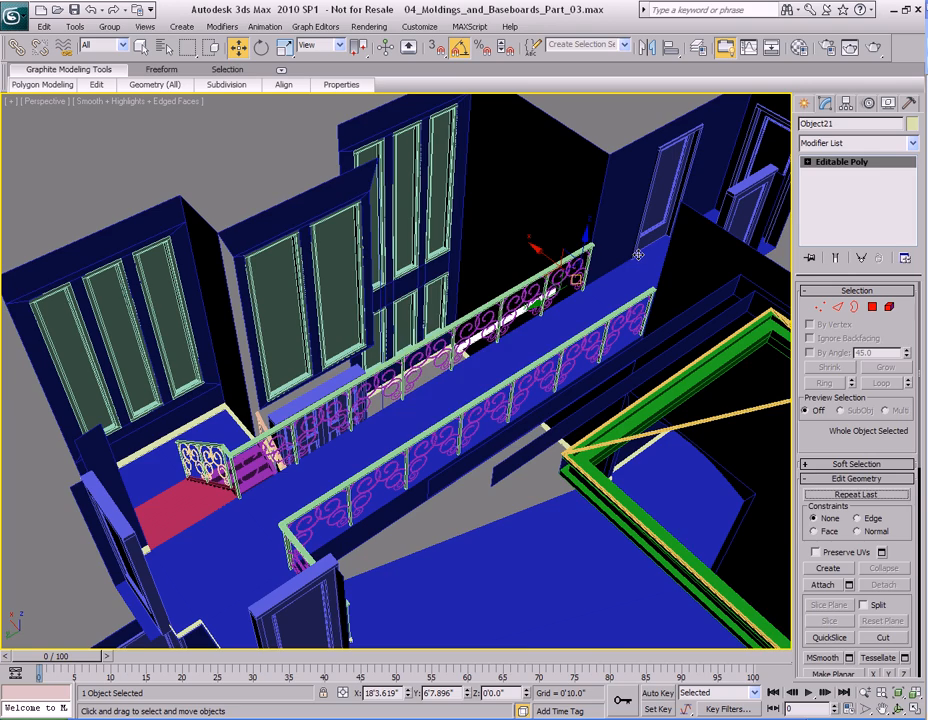
left_click_drag(638, 255, 594, 352, "shift")
left_click(464, 430)
- Snap the cloned baseboard to the upper hallway wall beside the door frame and nudge it about 0.6 inches along Y
mouse_move(659, 300)
middle_mouse_down("alt")
mouse_move(513, 272)
mouse_move(490, 250)
mouse_move(536, 238)
mouse_move(623, 292)
middle_mouse_up("alt")
scroll(490, 250, "up", 5)
scroll(536, 238, "up", 3)
scroll(624, 293, "up", 3)
key("s")
mouse_move(376, 436)
left_mouse_down()
mouse_move(520, 425)
mouse_move(570, 381)
left_mouse_up()
scroll(529, 501, "down", 3)
mouse_move(529, 501)
middle_mouse_down("alt")
mouse_move(543, 489)
mouse_move(549, 454)
mouse_move(524, 441)
mouse_move(455, 363)
mouse_move(438, 378)
mouse_move(447, 396)
mouse_move(460, 393)
middle_mouse_up("alt")
scroll(524, 441, "up", 3)
key("F3")
mouse_move(526, 395)
middle_mouse_down()
mouse_move(342, 367)
mouse_move(570, 449)
middle_mouse_up()
key("F3")
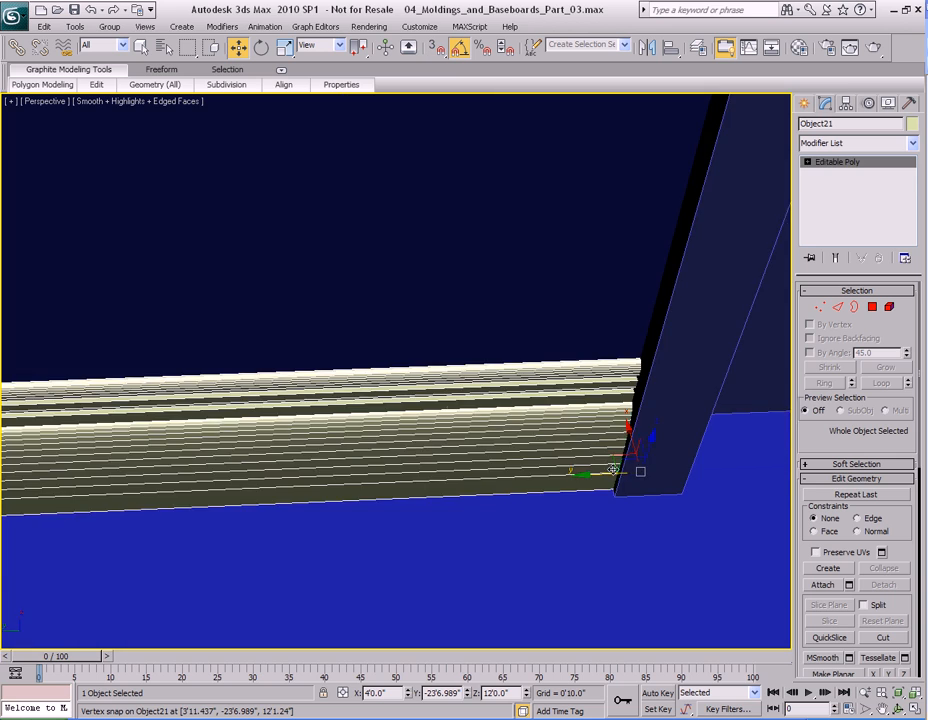
key("s")
middle_click_drag(632, 472, 571, 445)
scroll(505, 430, "down", 10)
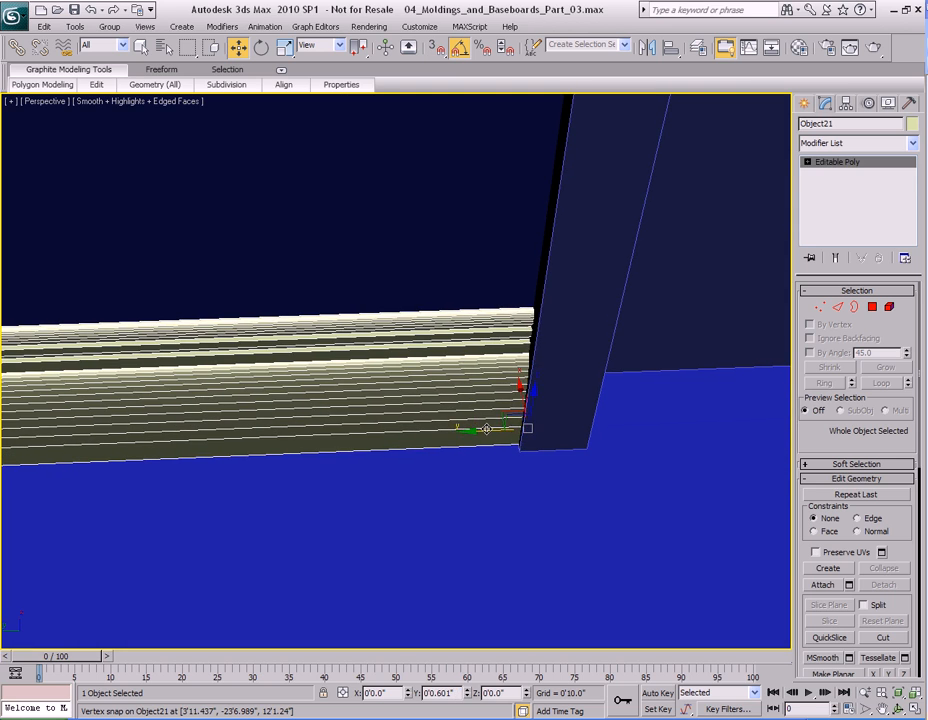
- Shorten the cloned baseboard by moving its far-end vertices along Y close to the wall corner at the railing
key("1")
scroll(398, 414, "up", 5)
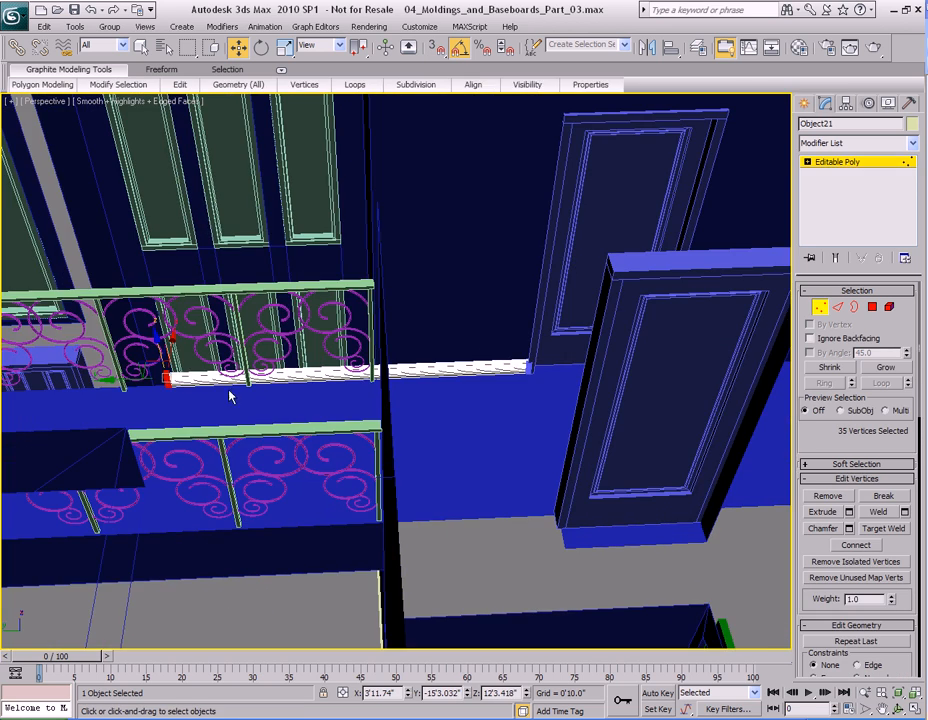
left_click_drag(117, 381, 331, 384)
key("z")
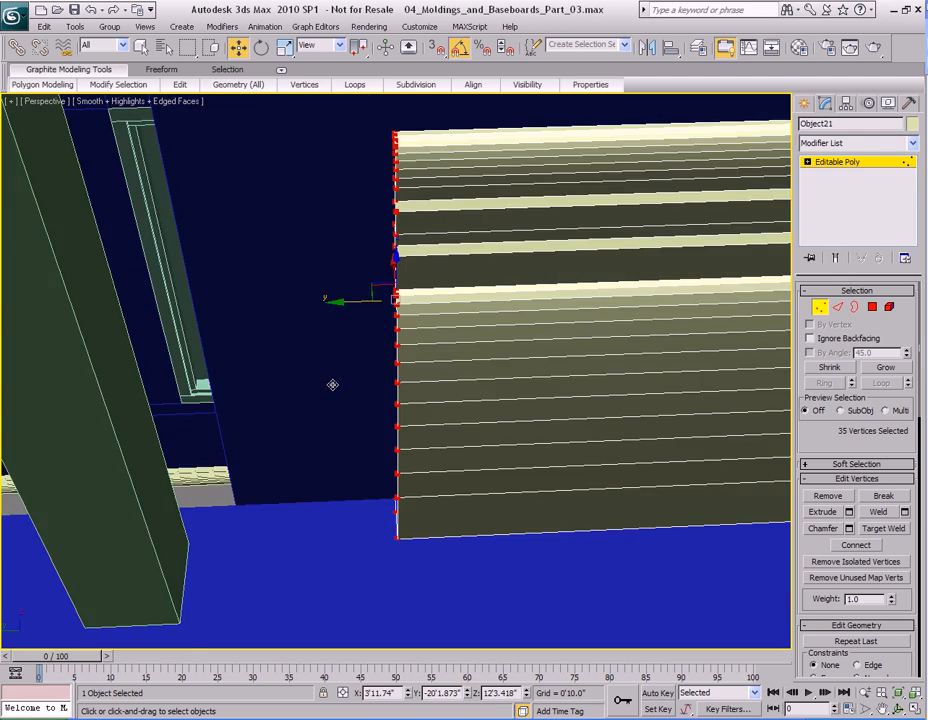
middle_click_drag(281, 393, 347, 382, "alt")
scroll(347, 386, "down", 3)
middle_click_drag(406, 365, 303, 395, "alt")
middle_click_drag(303, 395, 362, 398, "alt")
middle_click_drag(362, 398, 431, 412)
scroll(431, 411, "down", 3)
key("1")
- Select the wall's vertical corner edge beside the railing and copy its absolute Y coordinate
mouse_move(449, 296)
middle_mouse_down()
mouse_move(400, 389)
mouse_move(435, 284)
mouse_move(430, 410)
mouse_move(451, 315)
middle_mouse_up()
left_click(451, 280)
key("2")
left_click(375, 250)
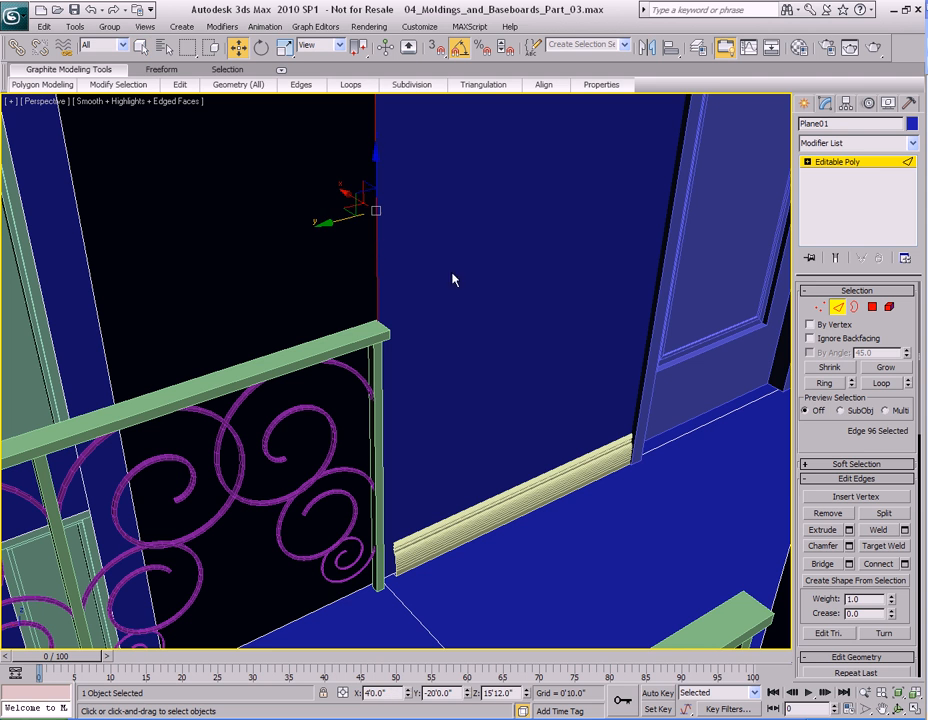
middle_click_drag(451, 274, 449, 269)
key("F12")
left_click_drag(448, 320, 638, 195)
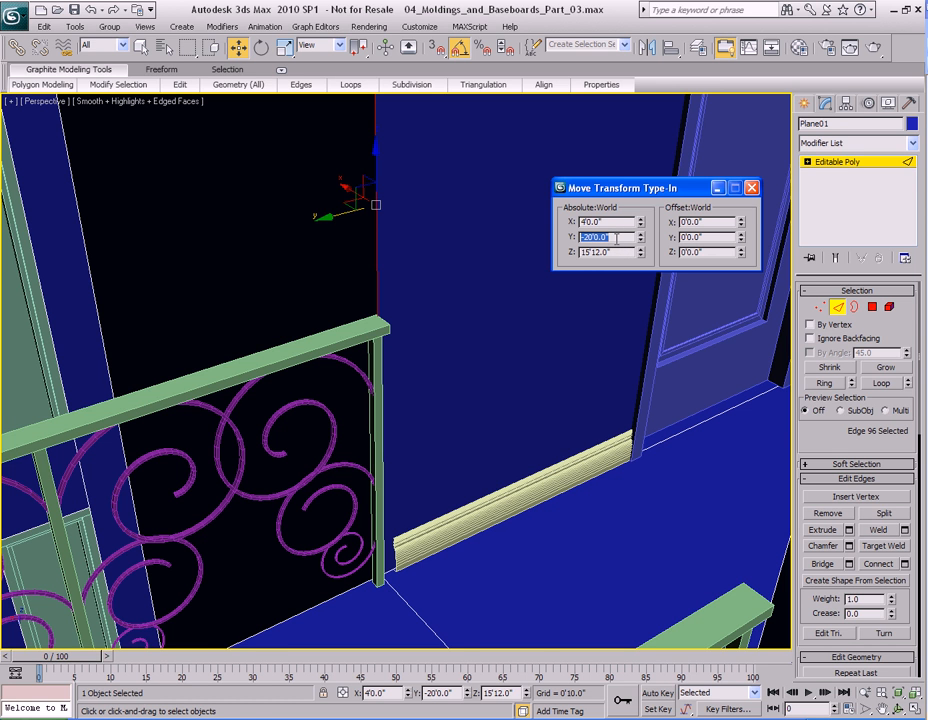
middle_click_drag(556, 345, 556, 319)
key("q")
key("2")
- Set the absolute Y position of the baseboard's railing-side end vertices to -20'0.0"
left_click(488, 479)
key("1")
key("w")
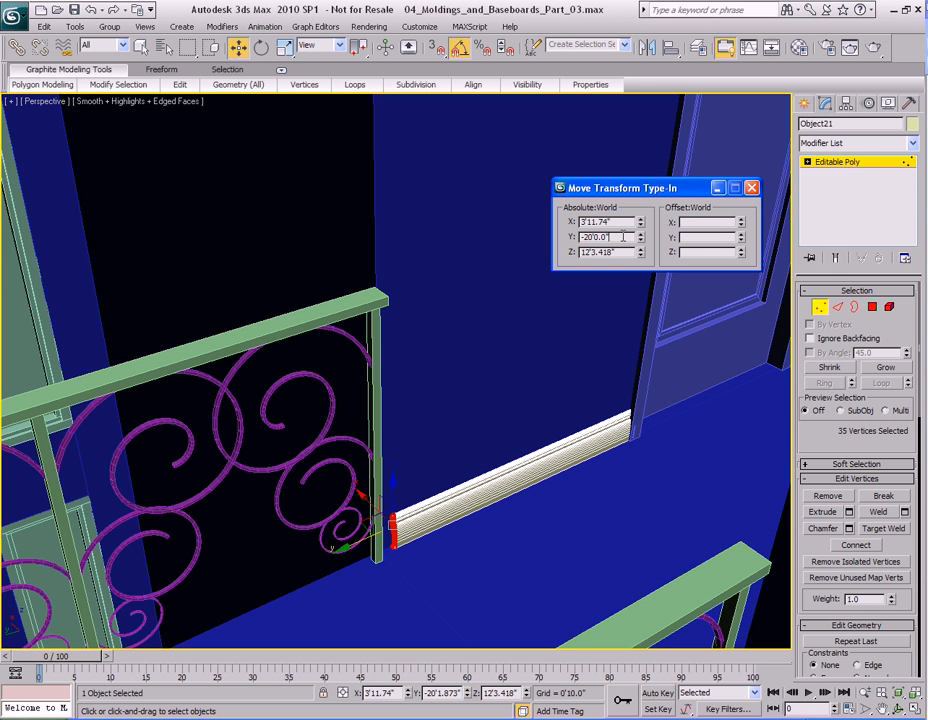
key("Return")
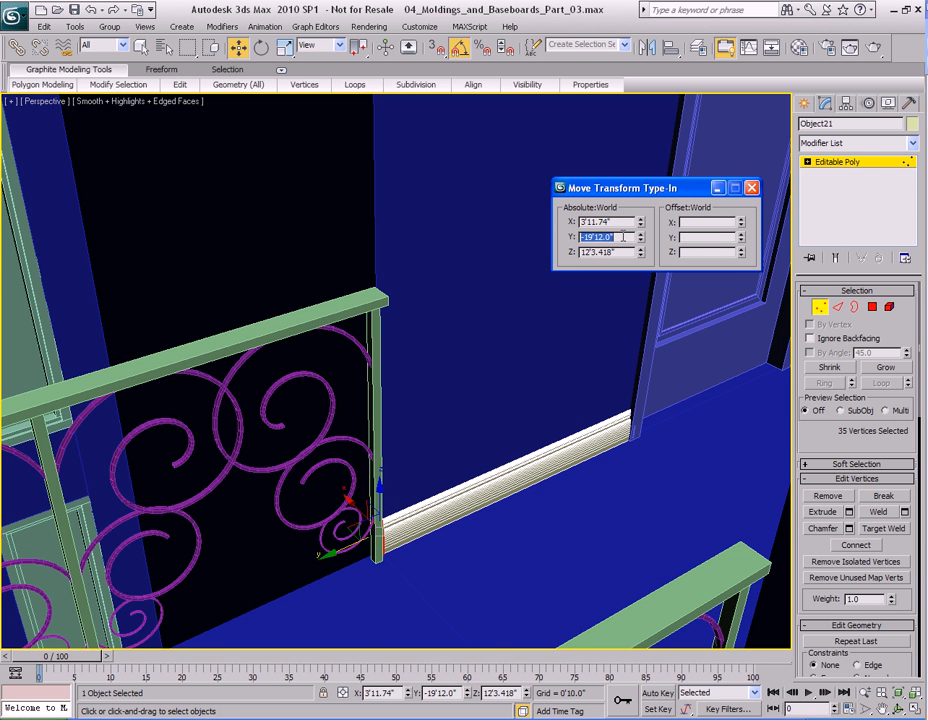
left_click(752, 188)
- Clone the shortened baseboard across the hallway and rotate the copy about Z to face the opposite wall
middle_click_drag(640, 350, 452, 352, "alt")
key("1")
key("q")
key("w")
left_click_drag(247, 265, 532, 270, "shift")
left_click(475, 431)
key("e")
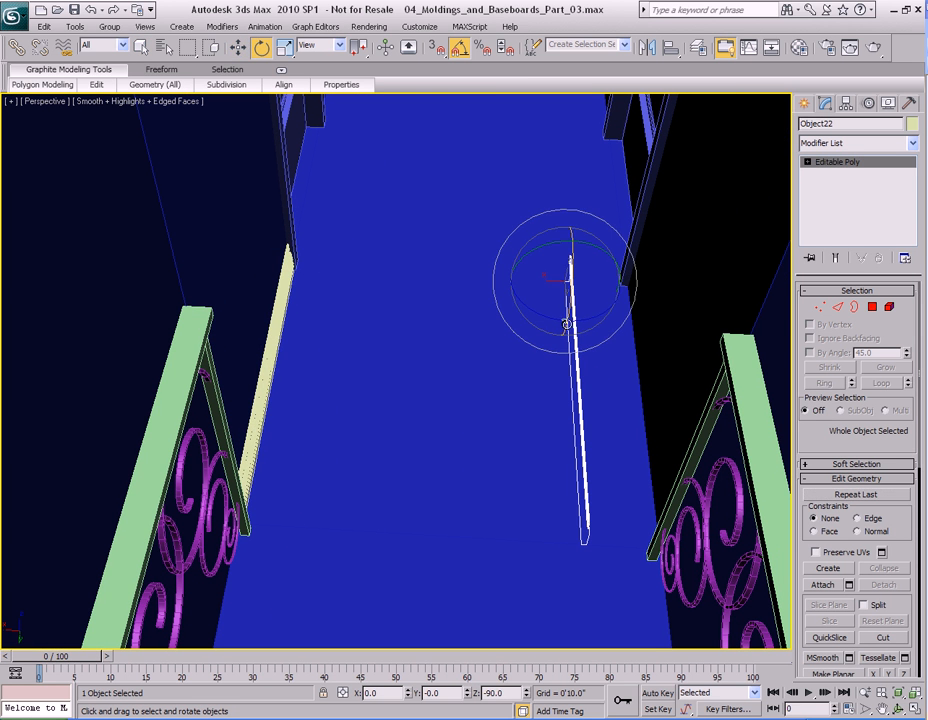
left_click_drag(559, 318, 494, 304)
- Snap the rotated baseboard copy into place against the opposite hallway wall
mouse_move(498, 304)
middle_mouse_down("alt")
mouse_move(570, 356)
mouse_move(480, 320)
mouse_move(483, 331)
mouse_move(368, 316)
middle_mouse_up("alt")
key("w")
key("F3")
key("s")
left_click_drag(143, 272, 538, 422)
middle_click_drag(580, 428, 476, 410)
scroll(476, 410, "up", 3)
middle_click_drag(549, 434, 532, 396)
key("s")
- Adjust the end vertices of the opposite-wall baseboard so they meet the door frame
key("F3")
scroll(533, 401, "up", 3)
middle_click_drag(352, 388, 557, 395)
scroll(557, 395, "down", 5)
middle_click_drag(319, 358, 414, 366)
key("1")
scroll(414, 366, "up", 3)
mouse_move(373, 350)
left_mouse_down()
mouse_move(426, 350)
mouse_move(364, 352)
left_mouse_up()
middle_click_drag(630, 368, 361, 347)
scroll(361, 347, "down", 3)
middle_click_drag(536, 357, 456, 352, "alt")
- Isolate the opposite-wall baseboard and close its back by extending the lower back edge upward and target-welding it to the top edge
key("q")
key("alt+q")
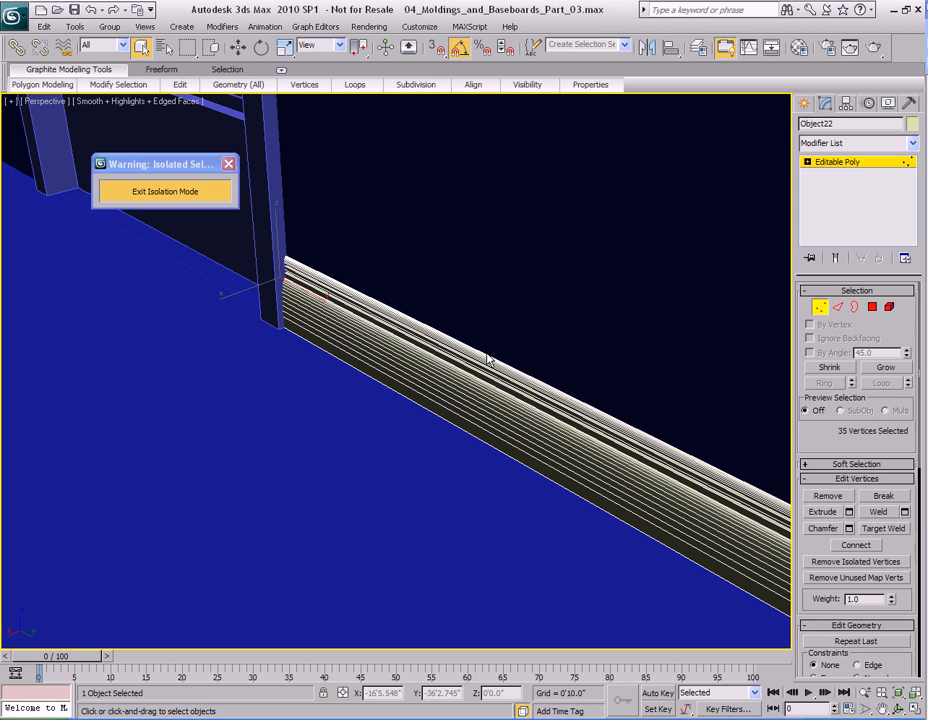
key("F3")
mouse_move(510, 360)
middle_mouse_down("alt")
mouse_move(447, 358)
mouse_move(526, 294)
mouse_move(516, 315)
middle_mouse_up("alt")
key("3")
key("F3")
scroll(518, 308, "up", 2)
key("2")
left_click(561, 352)
key("w")
middle_click_drag(593, 333, 585, 290, "alt")
right_click(591, 286)
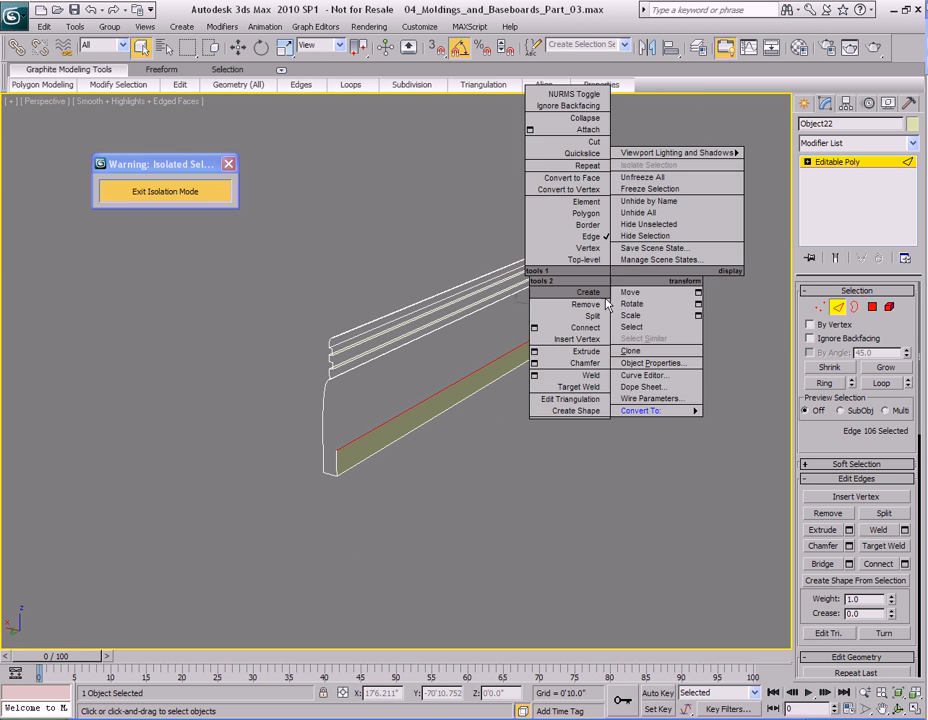
left_click(565, 390)
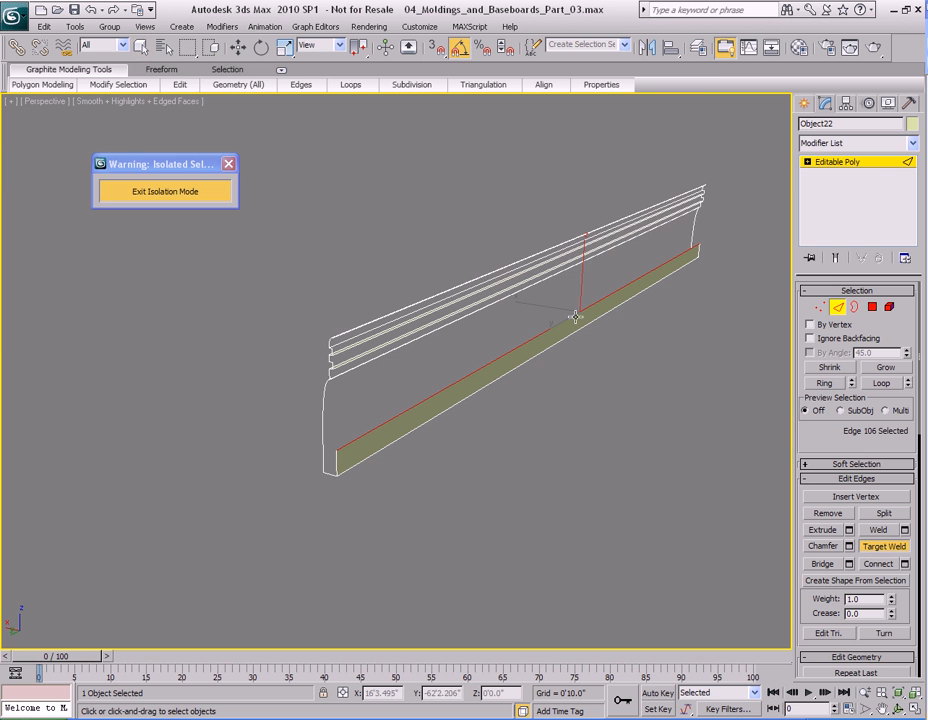
left_click(571, 237)
- Cap the open end borders of the isolated baseboard and exit isolation mode
key("3")
middle_click_drag(495, 389, 521, 377, "alt")
left_click(559, 388)
right_click(533, 358)
left_click(503, 395)
scroll(493, 386, "up", 4)
key("3")
scroll(521, 377, "down", 4)
left_click(203, 195)
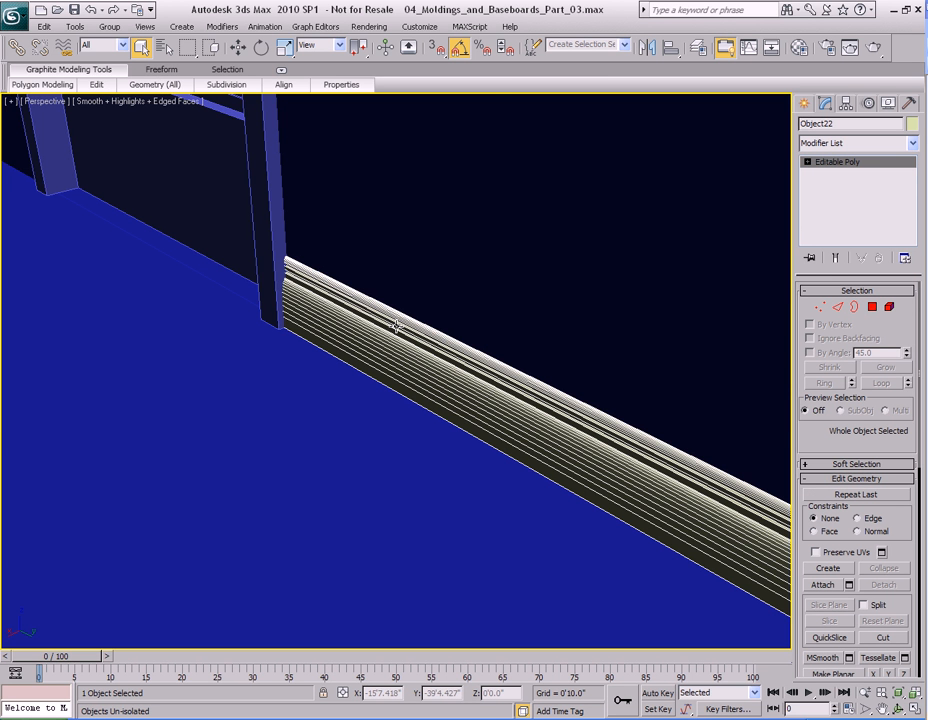
- Isolate the original hallway baseboard and close its back by extruding the lower back edge upward and target-welding it to the top edge
scroll(396, 325, "down", 3)
middle_click_drag(438, 321, 278, 313, "alt")
scroll(338, 321, "down", 4)
left_click(276, 311)
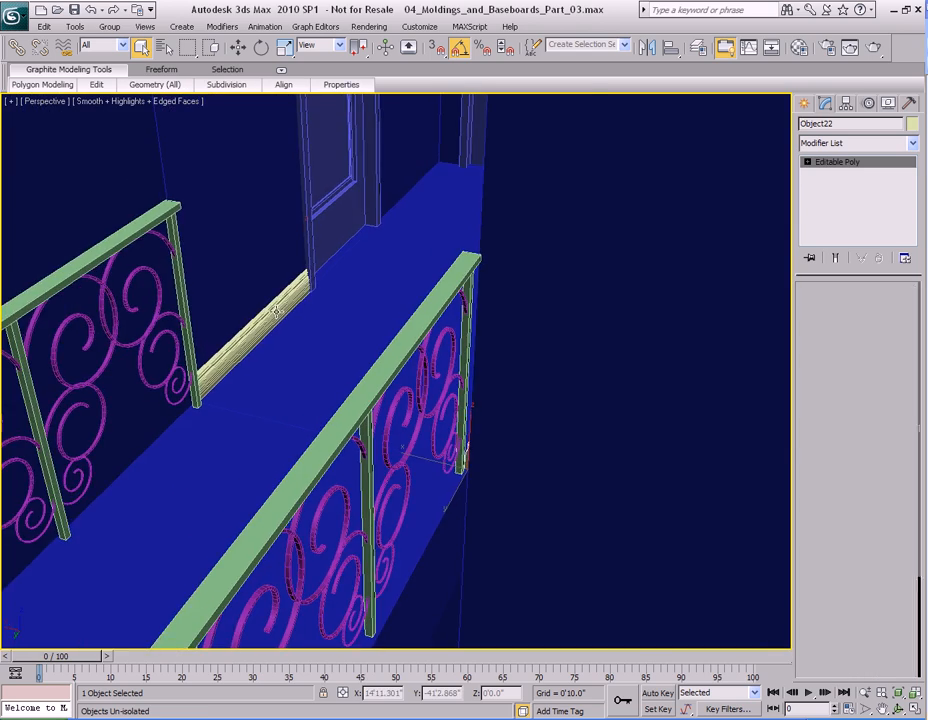
key("z")
middle_click_drag(420, 354, 493, 347, "alt")
mouse_move(393, 335)
middle_mouse_down("alt")
mouse_move(499, 340)
mouse_move(281, 321)
mouse_move(407, 298)
mouse_move(490, 320)
mouse_move(396, 346)
middle_mouse_up("alt")
scroll(503, 340, "up", 2)
key("F3")
key("alt+q")
key("2")
left_click(390, 405)
left_click(401, 393)
key("w")
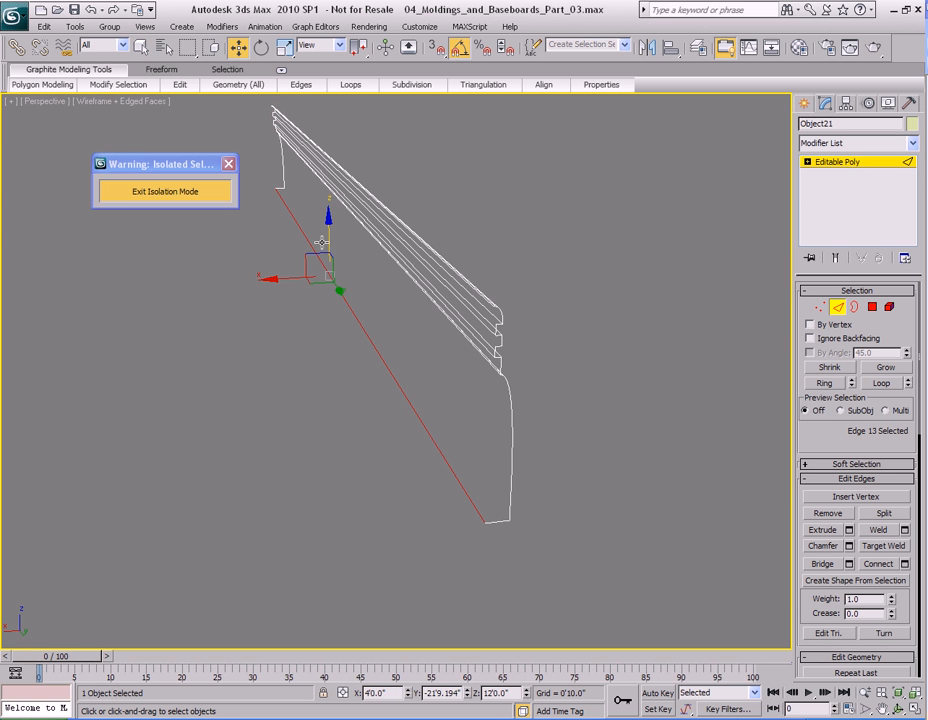
left_click_drag(326, 230, 328, 207, "shift")
right_click(424, 328)
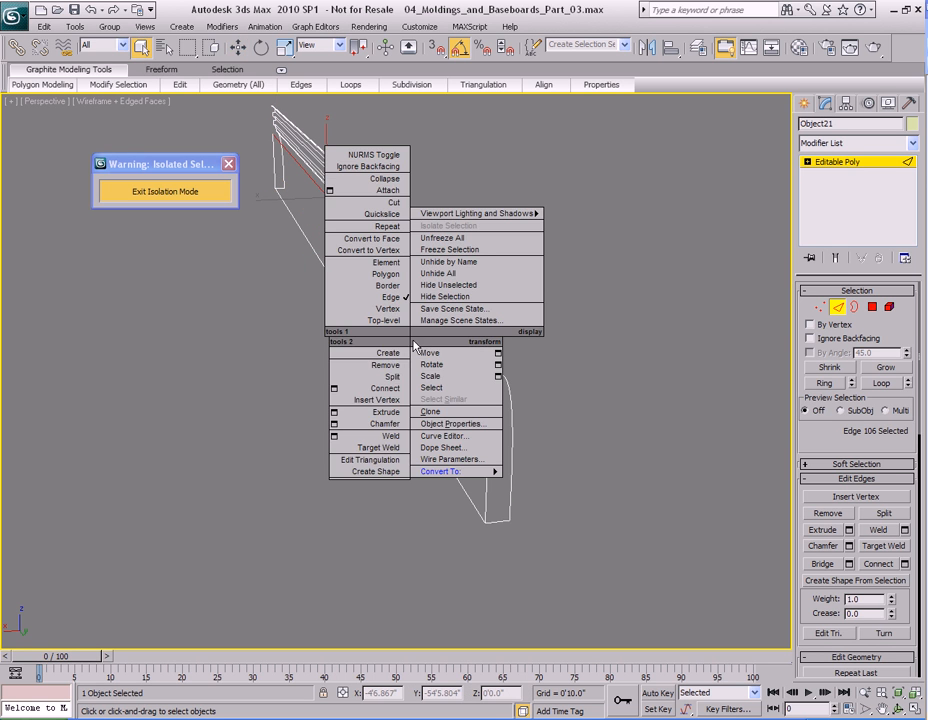
left_click(312, 474)
key("F3")
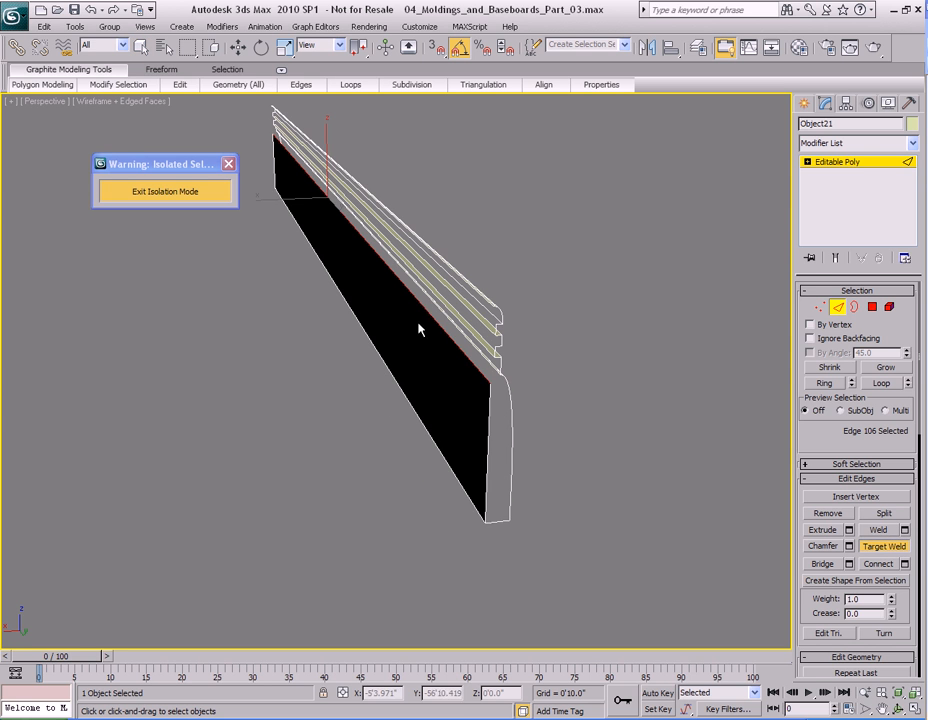
left_click(460, 273)
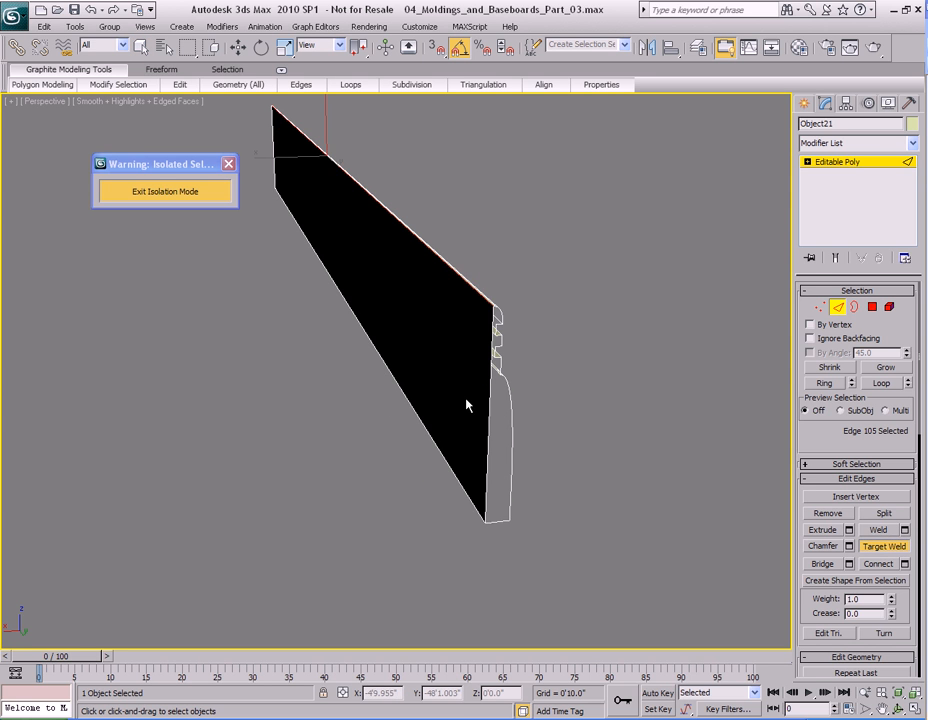
- Cap the open end borders of the original hallway baseboard and exit isolation mode
key("3")
left_click(507, 425)
right_click(436, 366)
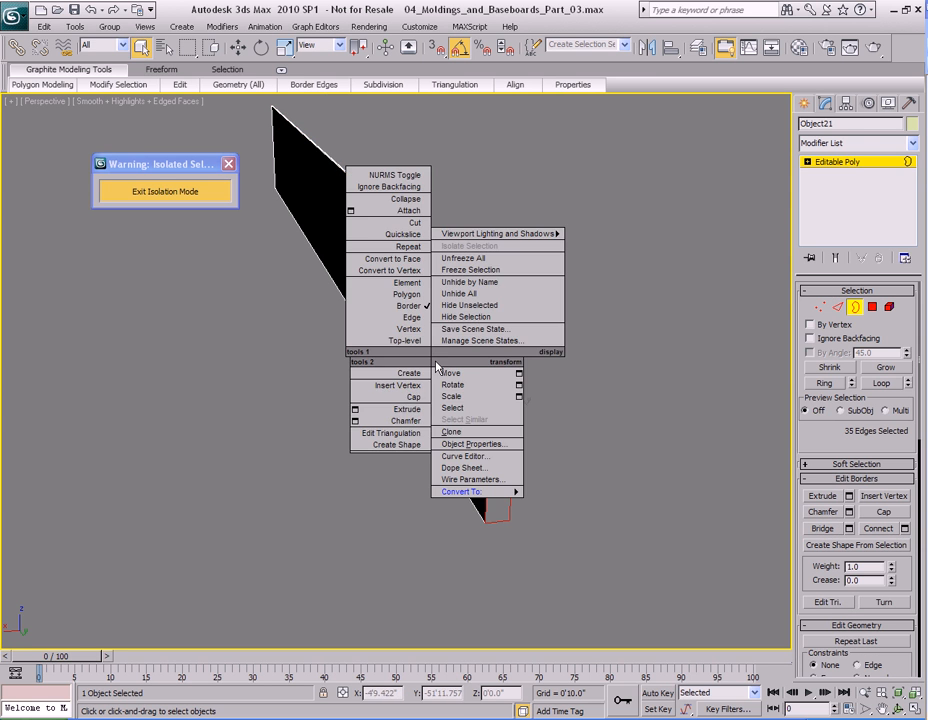
left_click(389, 401)
key("3")
middle_click_drag(493, 414, 222, 231, "alt")
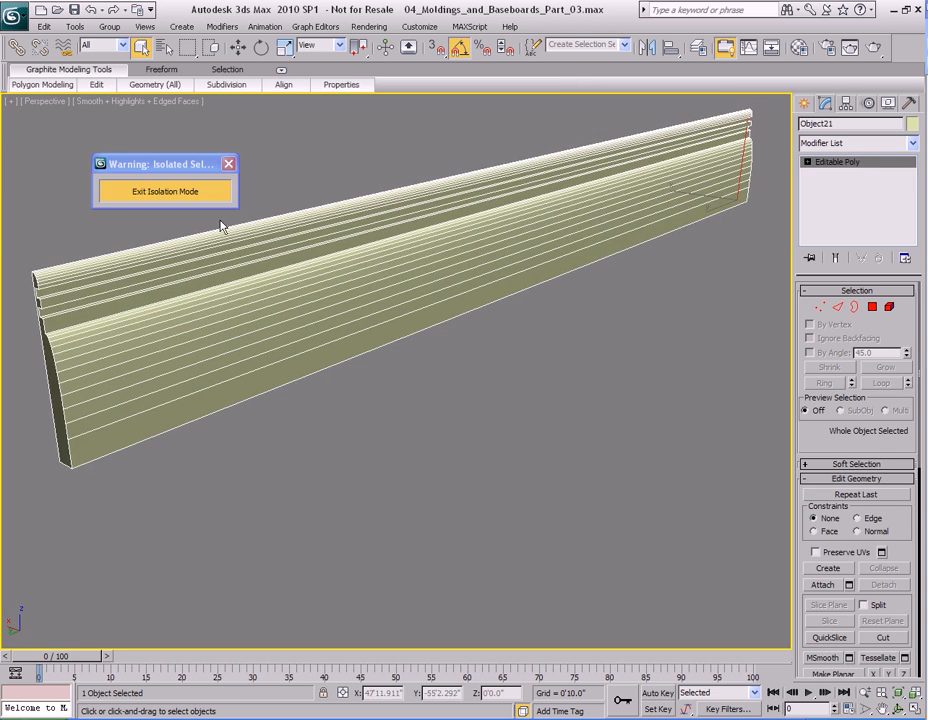
left_click(220, 195)
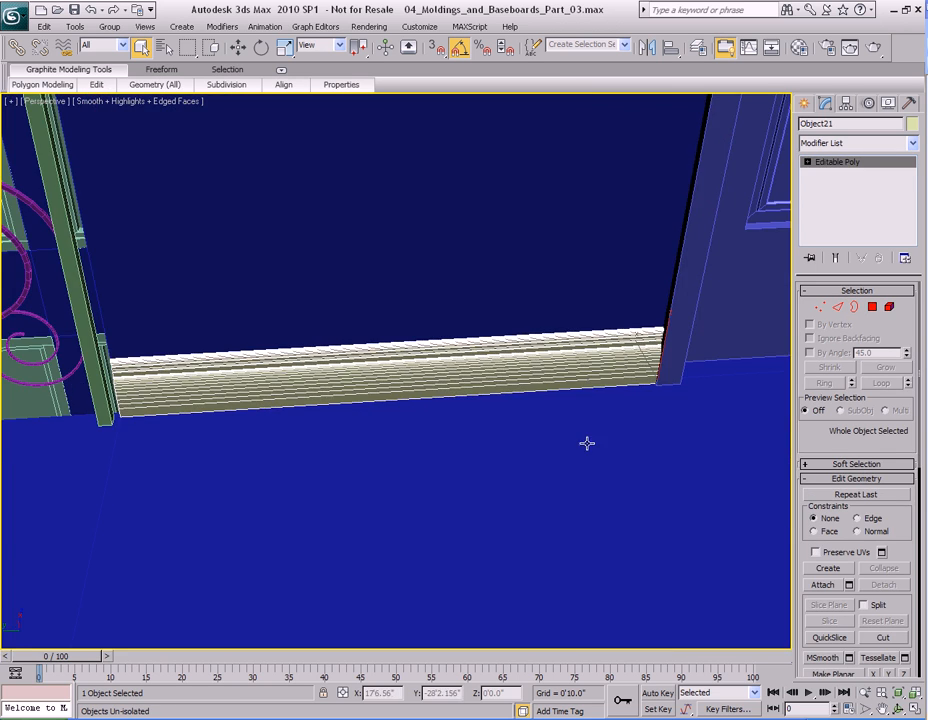
- Clone the capped hallway baseboard along Y to the wall on the far side of the door
scroll(587, 443, "down", 5)
middle_click_drag(541, 445, 462, 447)
middle_click_drag(549, 410, 452, 460)
middle_click_drag(520, 466, 425, 387)
key("w")
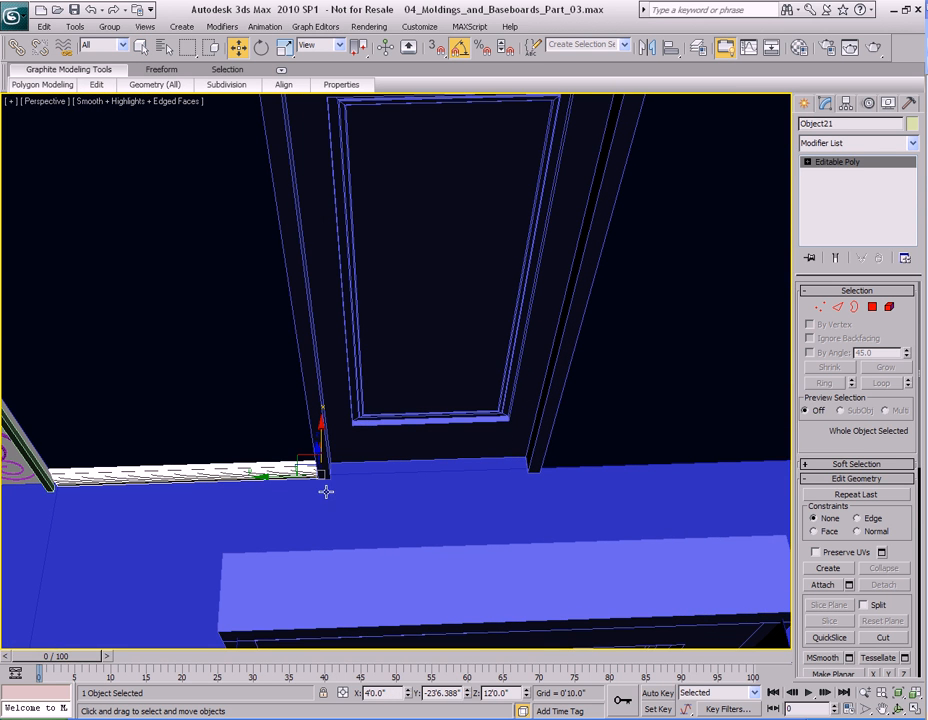
mouse_move(305, 474)
left_mouse_down("shift")
mouse_move(572, 478)
mouse_move(600, 468)
left_mouse_up("shift")
key("Return")
- Snap the end of the new baseboard copy to the wall corner beyond the door, at Y -30'0.0"
mouse_move(645, 451)
middle_mouse_down()
mouse_move(388, 425)
mouse_move(429, 445)
mouse_move(509, 453)
mouse_move(213, 508)
middle_mouse_up()
key("s")
left_click_drag(222, 527, 644, 380)
middle_click_drag(605, 443, 551, 423, "alt")
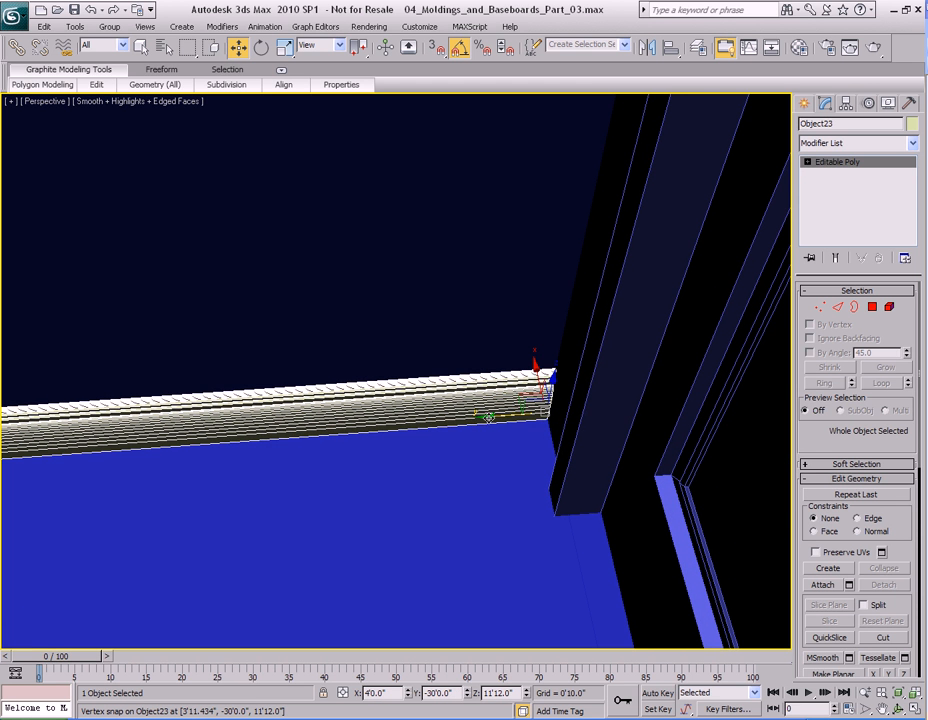
- Move the baseboard copy along Y past the wall corner to about -30'3.0" and delete the polygon at its door-side end
left_click_drag(490, 416, 533, 418)
key("F3")
mouse_move(533, 418)
middle_mouse_down("alt")
mouse_move(543, 417)
mouse_move(334, 408)
mouse_move(578, 416)
mouse_move(406, 391)
mouse_move(514, 346)
middle_mouse_up("alt")
key("F3")
mouse_move(325, 404)
middle_mouse_down()
mouse_move(414, 373)
mouse_move(435, 389)
mouse_move(284, 338)
mouse_move(255, 338)
mouse_move(305, 388)
mouse_move(336, 368)
mouse_move(407, 383)
middle_mouse_up()
scroll(421, 379, "up", 3)
key("4")
left_click(425, 373)
key("F3")
key("Delete")
- Move the vertices at the copy's other end along Y so the baseboard ends behind the door frame
key("1")
left_click_drag(259, 253, 381, 497)
middle_click_drag(383, 445, 335, 440, "alt")
key("F3")
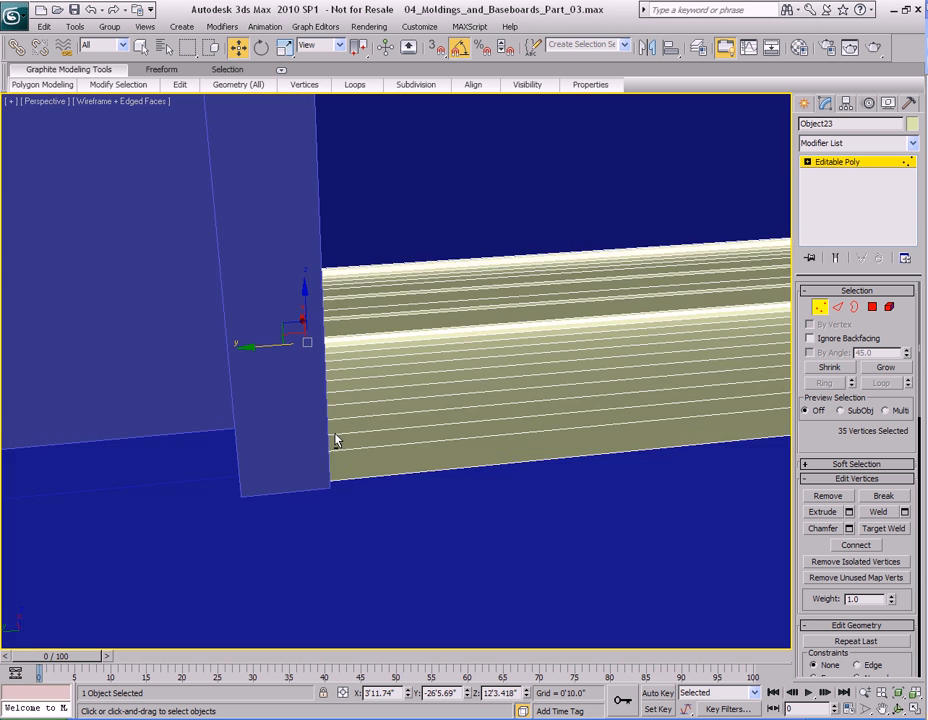
mouse_move(269, 337)
left_mouse_down()
mouse_move(338, 342)
mouse_move(276, 341)
left_mouse_up()
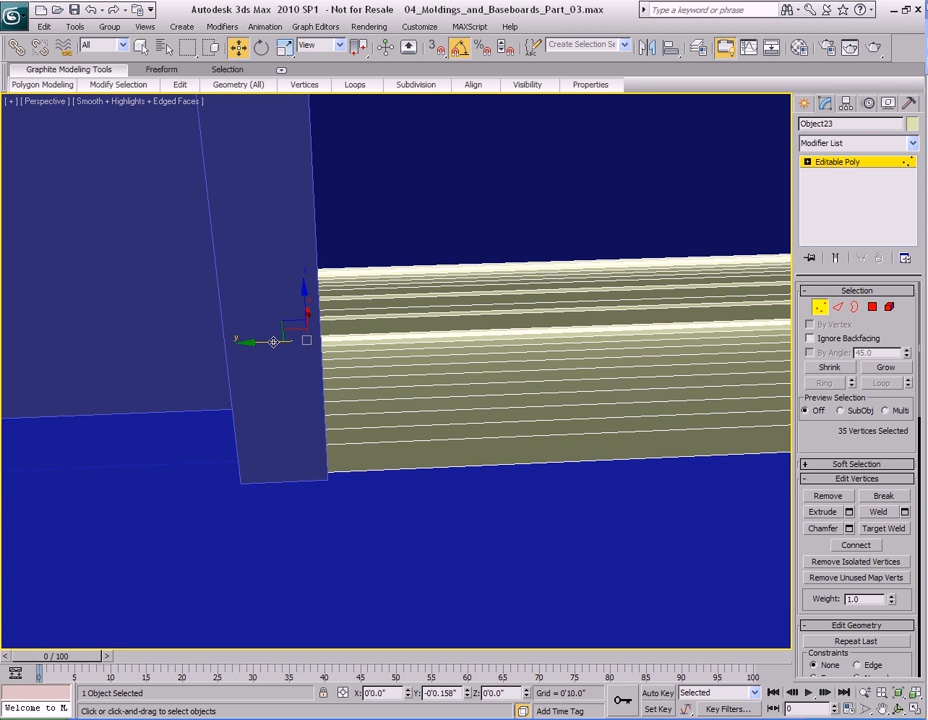
scroll(468, 375, "down", 6)
- Clone the fitted baseboard as a single copy next to the door frame on the adjacent corner wall
key("q")
middle_click_drag(490, 382, 411, 471, "alt")
scroll(483, 368, "up", 4)
scroll(462, 401, "up", 4)
key("1")
key("w")
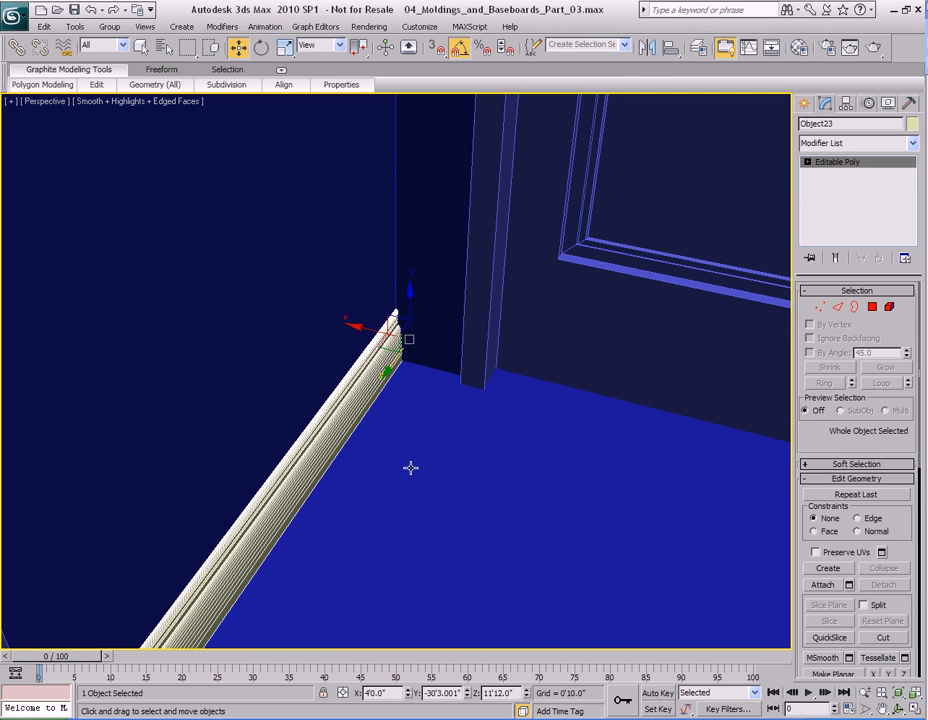
mouse_move(409, 340)
left_mouse_down("shift")
mouse_move(481, 382)
mouse_move(470, 372)
left_mouse_up("shift")
key("s")
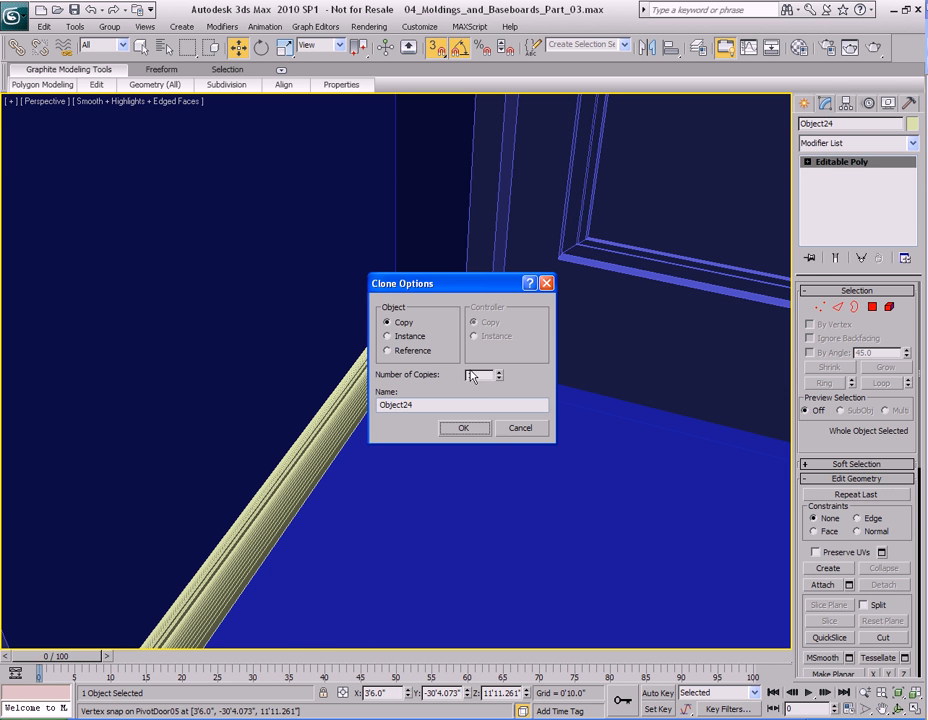
left_click(463, 427)
- Rotate the new copy 90 degrees about Z and snap its end to the door opening's floor corner at Y -30'0.0"
key("e")
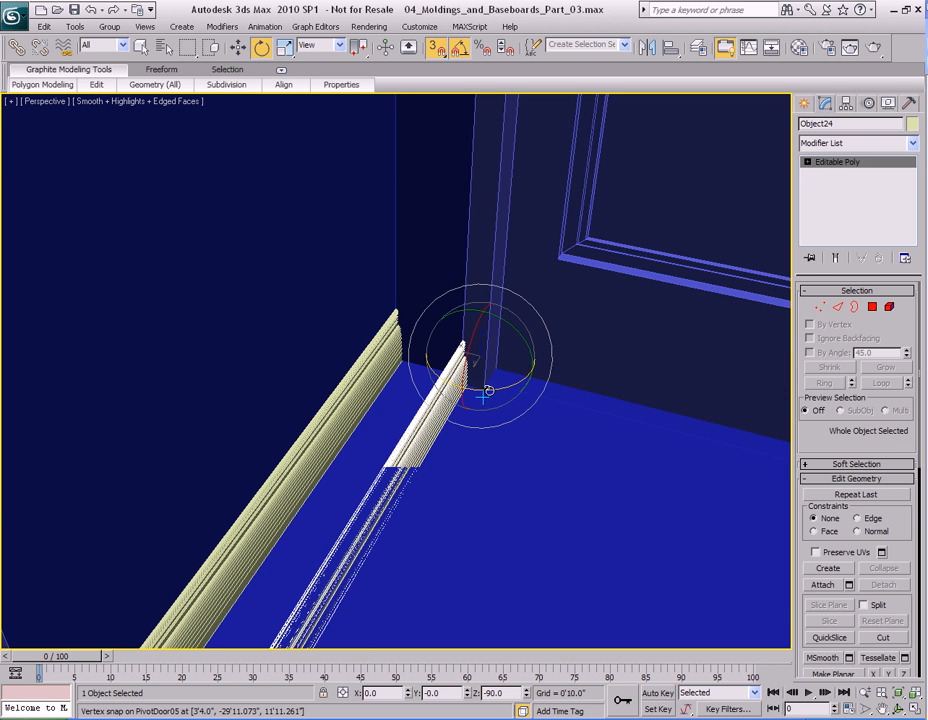
left_click_drag(496, 389, 468, 390)
middle_click_drag(555, 404, 464, 433, "alt")
key("F3")
scroll(493, 435, "up", 3)
middle_click_drag(560, 446, 445, 449)
key("w")
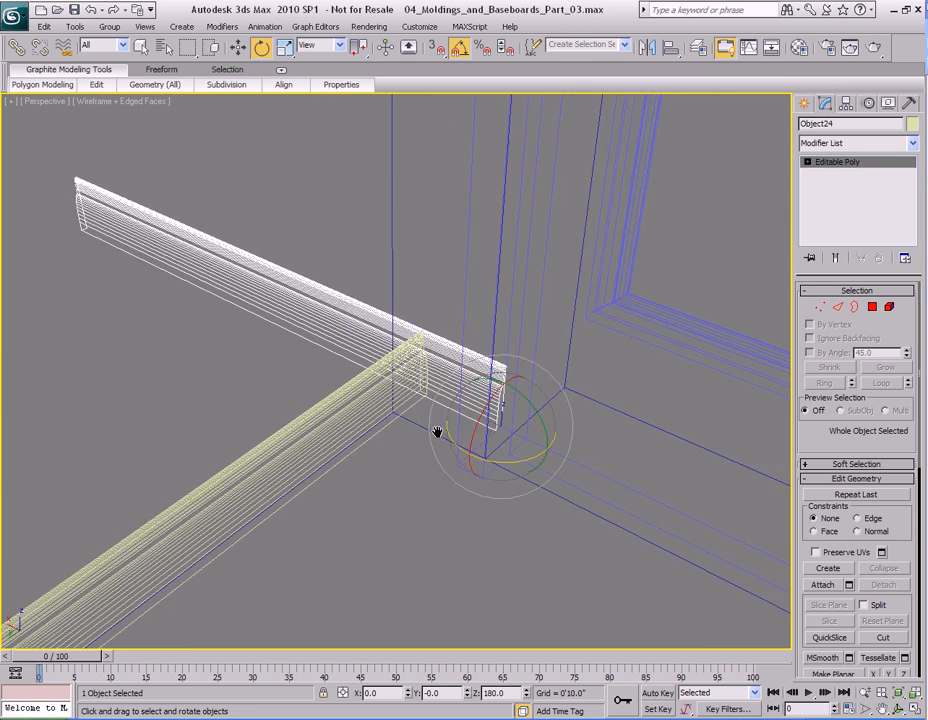
middle_click_drag(500, 474, 462, 436)
key("s")
left_click_drag(451, 411, 427, 457)
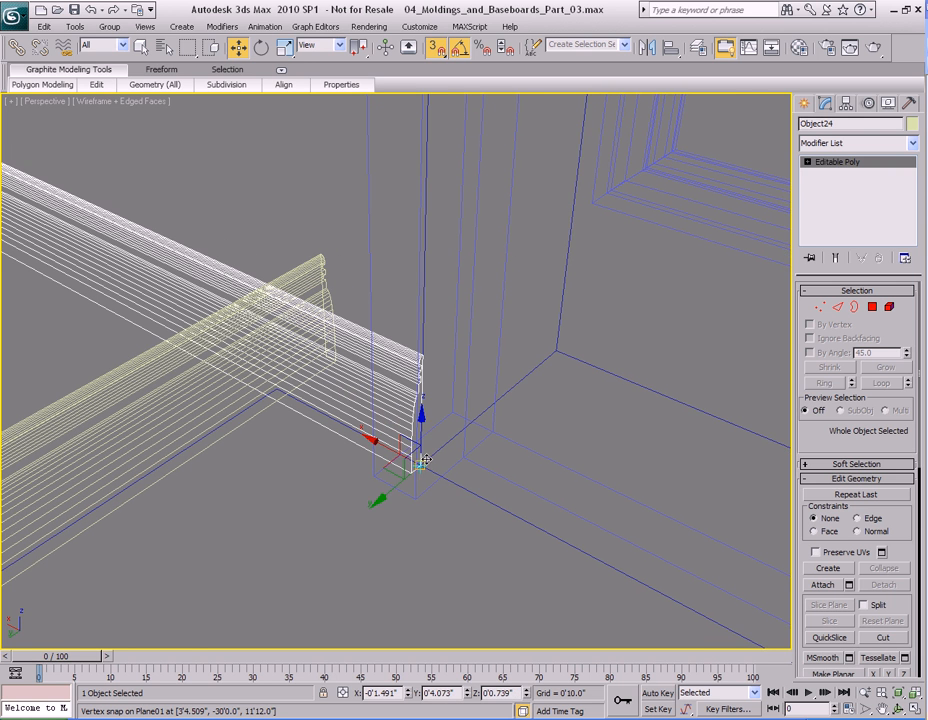
- Shorten the rotated baseboard by moving its far end vertices along X toward the wall corner
middle_click_drag(430, 483, 433, 445, "alt")
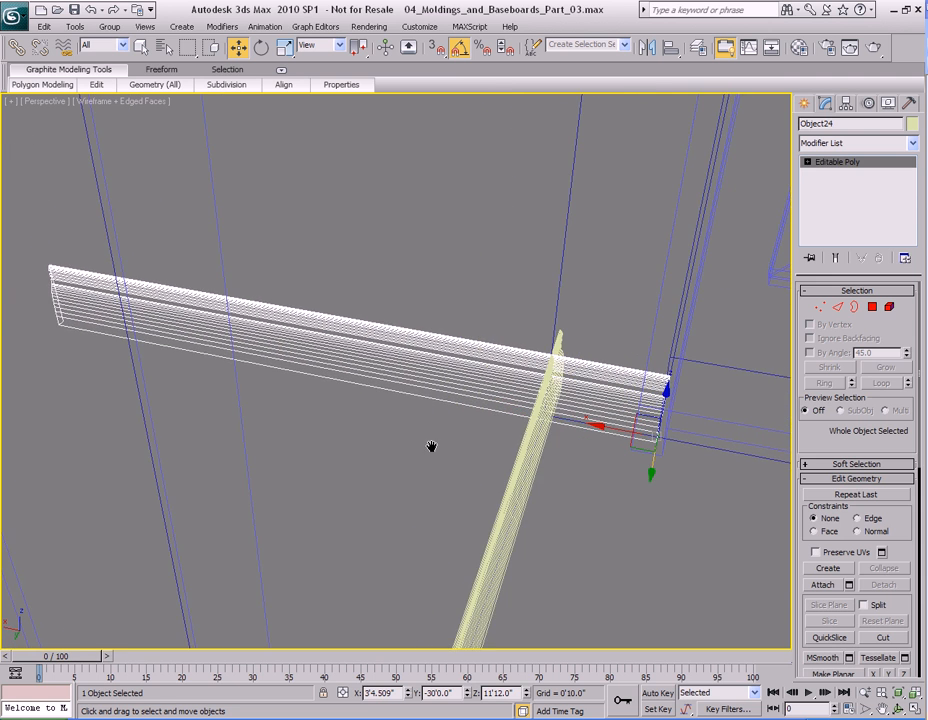
key("1")
middle_click_drag(346, 435, 290, 410, "alt")
left_click_drag(196, 323, 394, 349)
middle_click_drag(612, 424, 414, 403)
key("1")
- Clone the short baseboard along X to the other side of the door and snap its end to the wall corner at X 0'0.0"
scroll(413, 403, "up", 3)
left_click_drag(219, 390, 448, 394, "shift")
left_click(466, 430)
middle_click_drag(674, 390, 585, 400)
scroll(585, 400, "up", 4)
left_click_drag(253, 461, 660, 454)
- Move the short copy along X to -0'1.642" and shift its corner-crossing end vertices along X to adjust its length
key("s")
middle_click_drag(661, 453, 515, 445)
key("s")
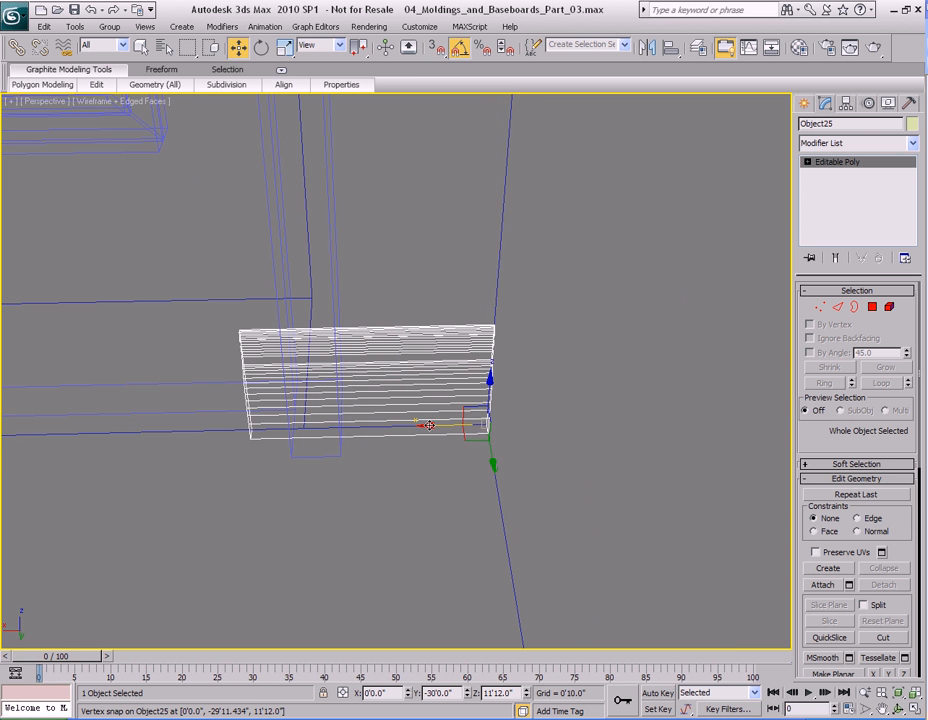
left_click_drag(428, 425, 468, 425)
middle_click_drag(366, 437, 396, 437)
key("1")
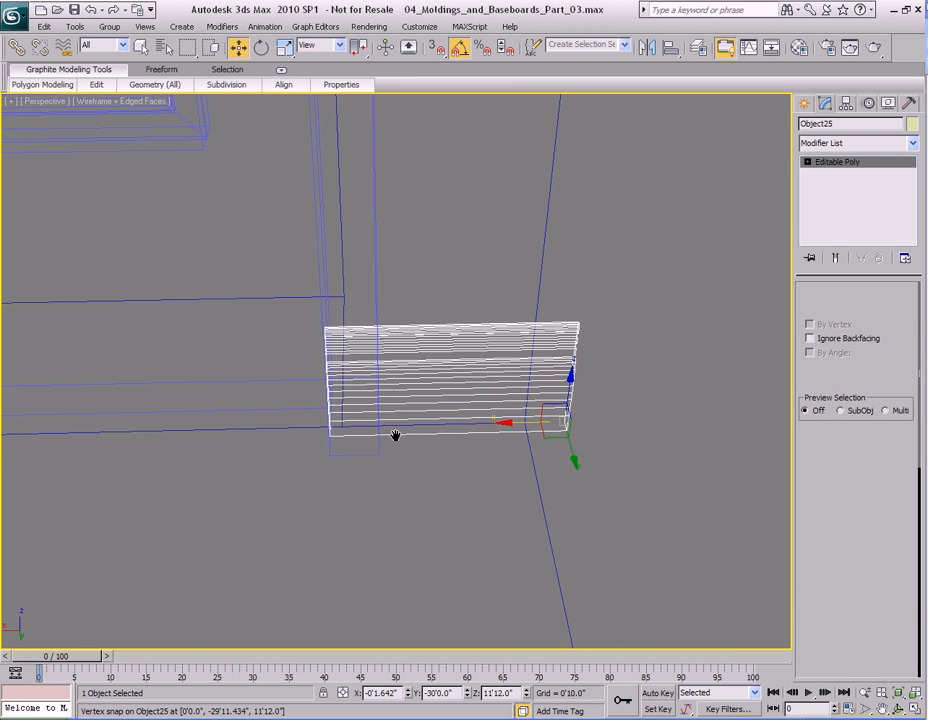
left_click_drag(276, 363, 305, 364)
- Clone the short baseboard toward the next door and turn the copy parallel to the adjoining wall along Y
scroll(532, 422, "down", 5)
middle_click_drag(505, 414, 441, 406)
key("q")
middle_click_drag(385, 385, 443, 413, "alt")
middle_click_drag(600, 430, 408, 404)
key("1")
key("w")
mouse_move(229, 384)
left_mouse_down("shift")
mouse_move(340, 388)
mouse_move(460, 445)
mouse_move(433, 431)
left_mouse_up("shift")
left_click(488, 432)
key("e")
middle_click_drag(626, 438, 418, 387)
scroll(453, 413, "up", 2)
key("w")
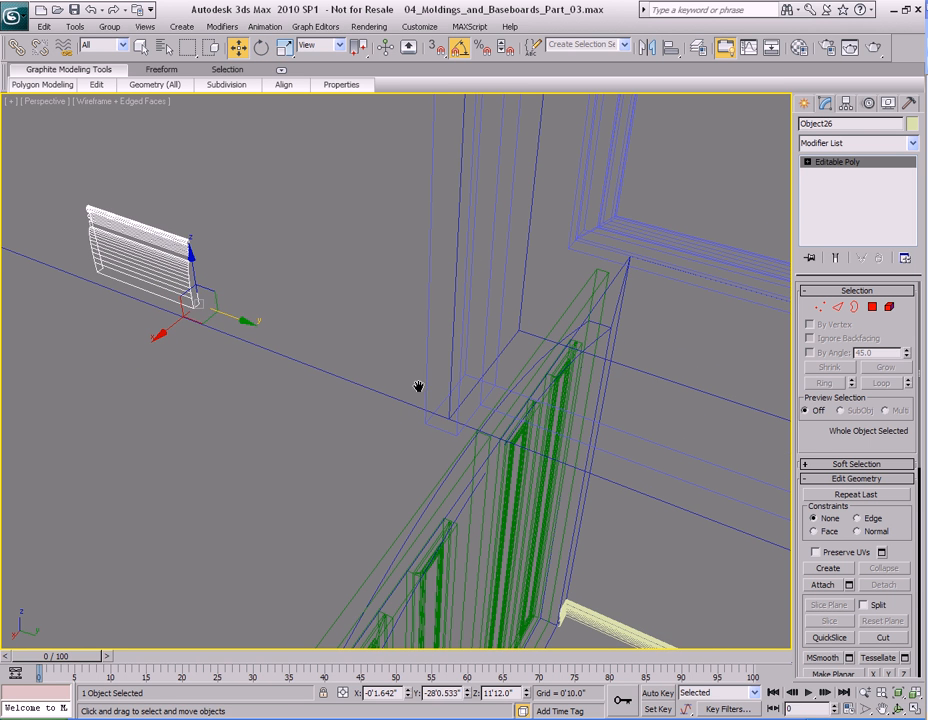
- Snap the copy's end to the door opening's floor corner at Y -26'5.0" and stretch its far end vertices along the wall
key("s")
left_click_drag(197, 305, 450, 418)
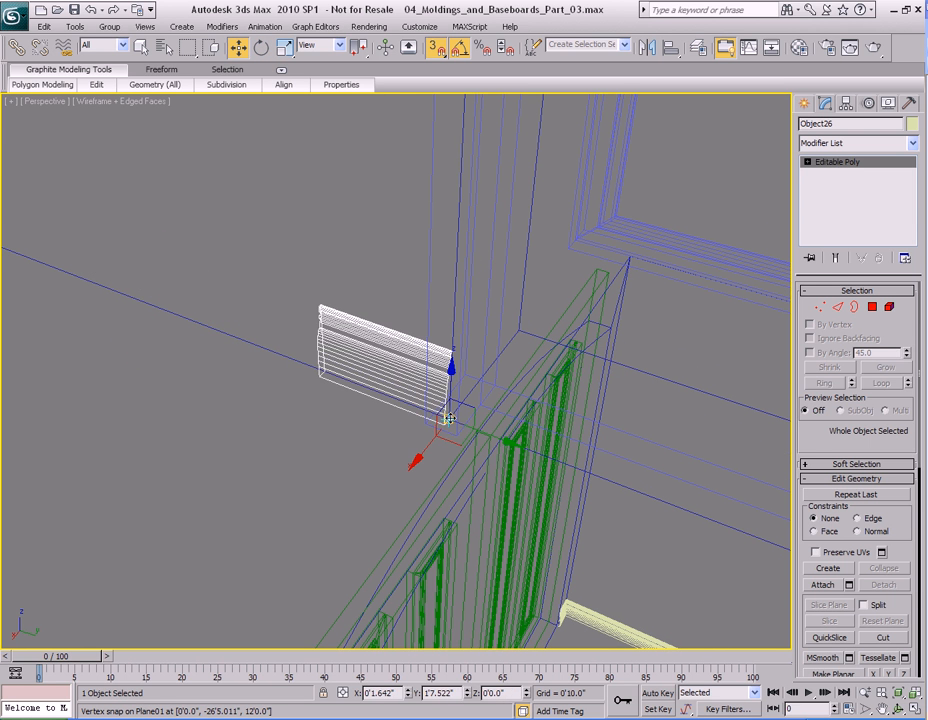
middle_click_drag(306, 404, 408, 420)
key("1")
middle_click_drag(331, 385, 608, 356, "alt")
left_click_drag(606, 355, 244, 352)
middle_click_drag(610, 384, 338, 388)
scroll(524, 402, "down", 2)
middle_click_drag(524, 402, 327, 405)
mouse_move(261, 384)
middle_mouse_down("alt")
mouse_move(310, 398)
mouse_move(234, 386)
middle_mouse_up("alt")
mouse_move(175, 361)
middle_mouse_down()
mouse_move(463, 408)
mouse_move(493, 410)
mouse_move(329, 358)
mouse_move(508, 406)
mouse_move(541, 385)
mouse_move(534, 389)
middle_mouse_up()
- Try a ProBoolean intersection of the long baseboard with the short piece at the hallway corner
key("F3")
key("q")
scroll(540, 385, "down", 5)
left_click(501, 348)
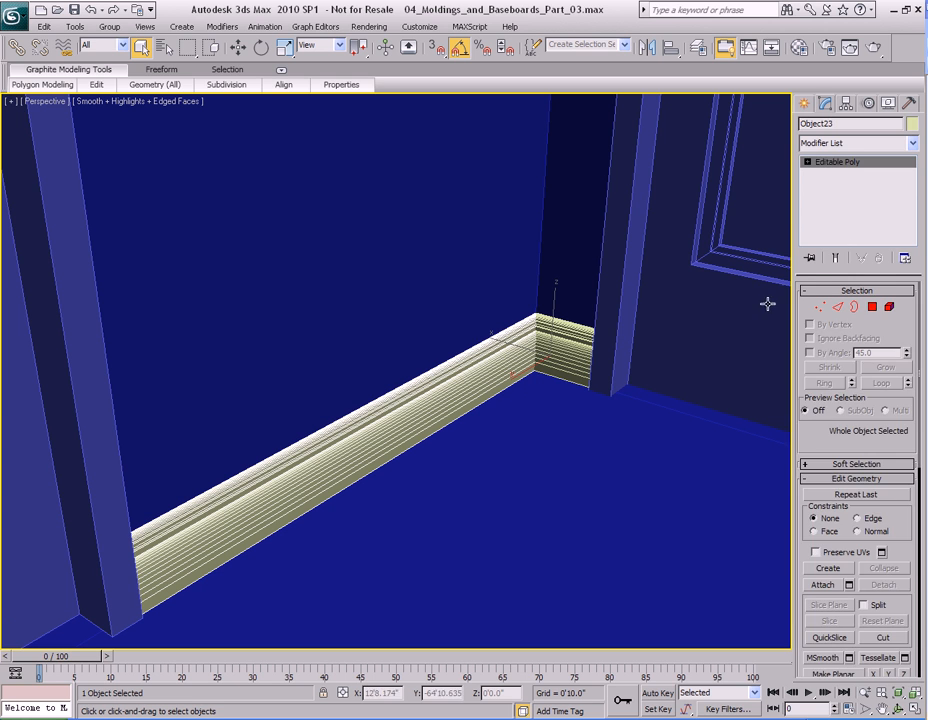
left_click(804, 104)
left_click(829, 272)
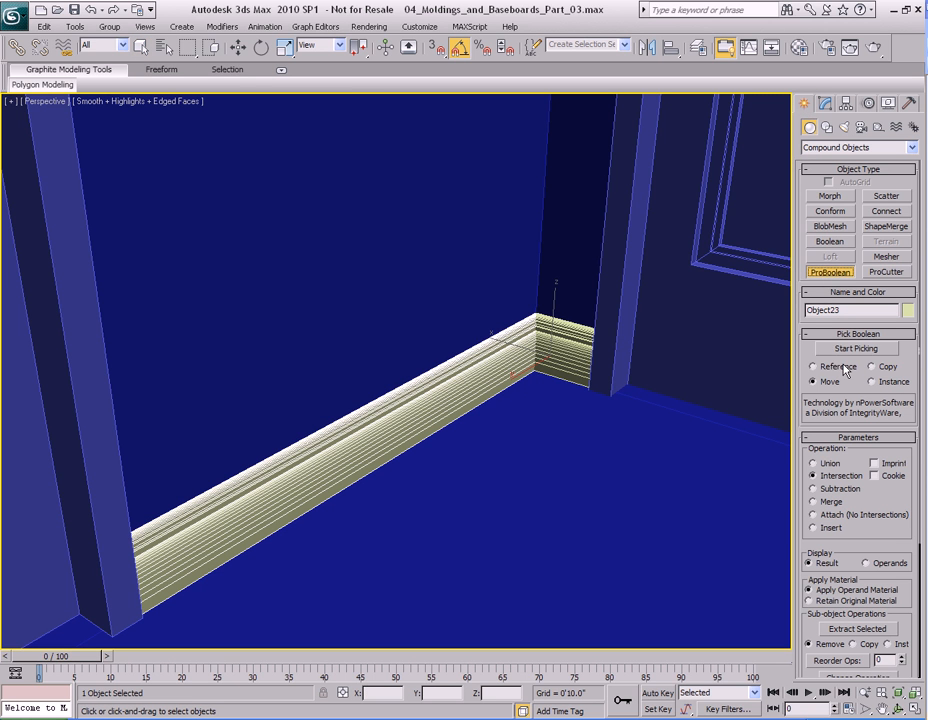
left_click(572, 336)
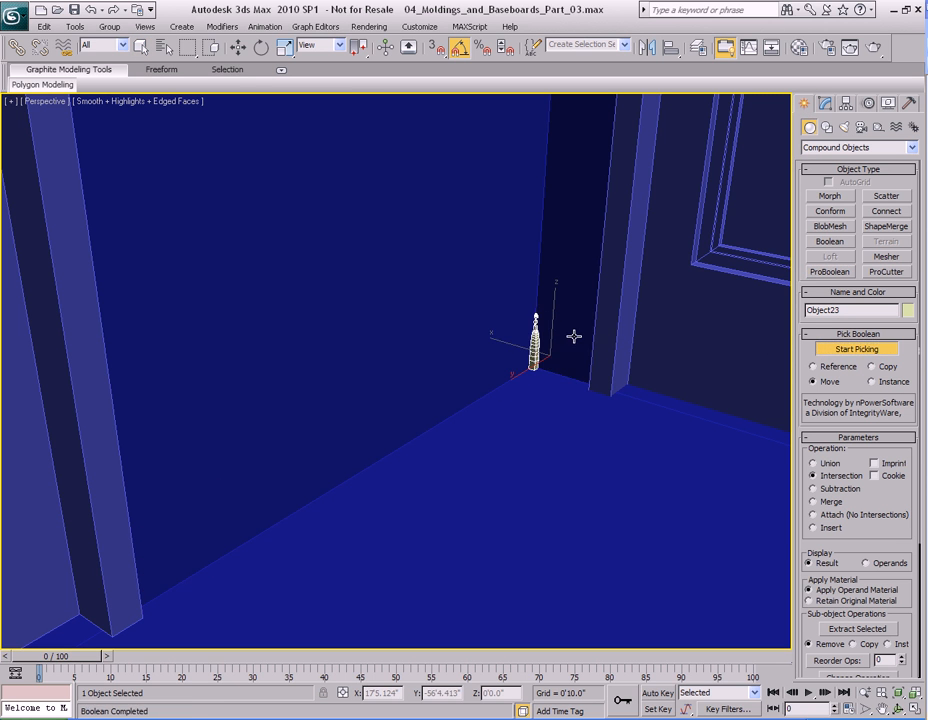
key("ctrl+z")
- Convert the long baseboard to an Editable Poly and flip the normals of all its polygons
key("w")
right_click(517, 302)
left_click(640, 436)
key("4")
key("ctrl+a")
right_click(527, 344)
left_click(510, 467)
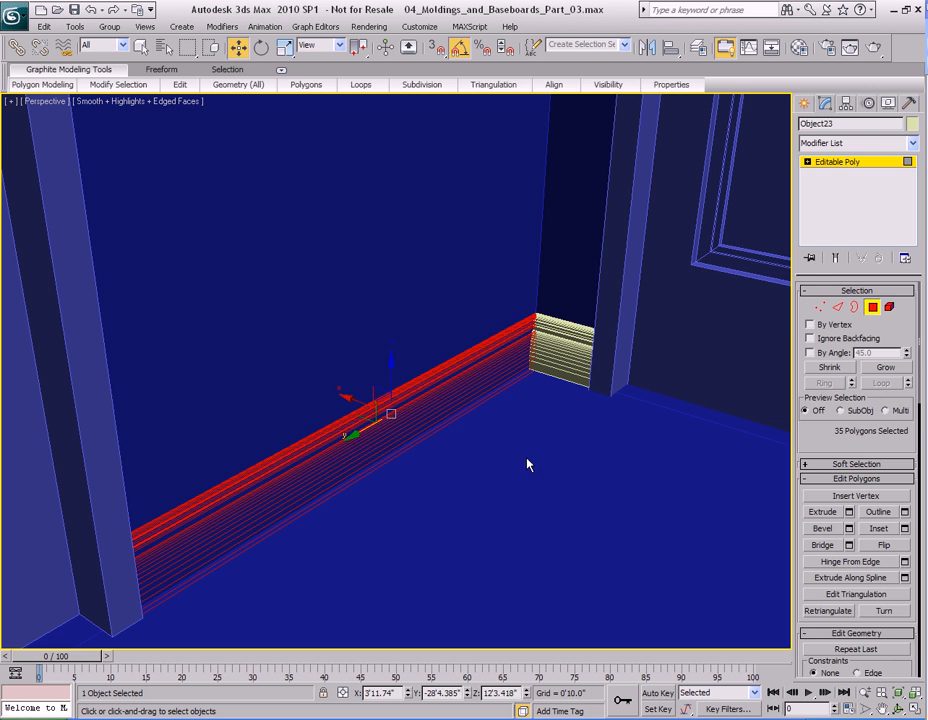
- Flip the normals of all polygons on the short corner baseboard
key("4")
left_click(568, 355)
key("4")
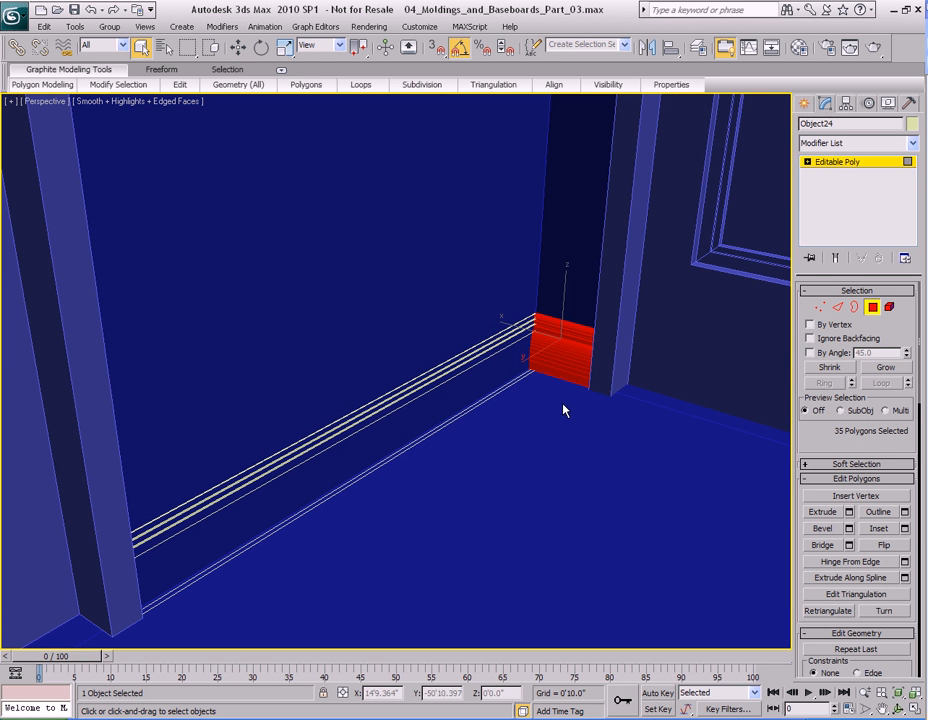
right_click(555, 358)
left_click(521, 478)
key("4")
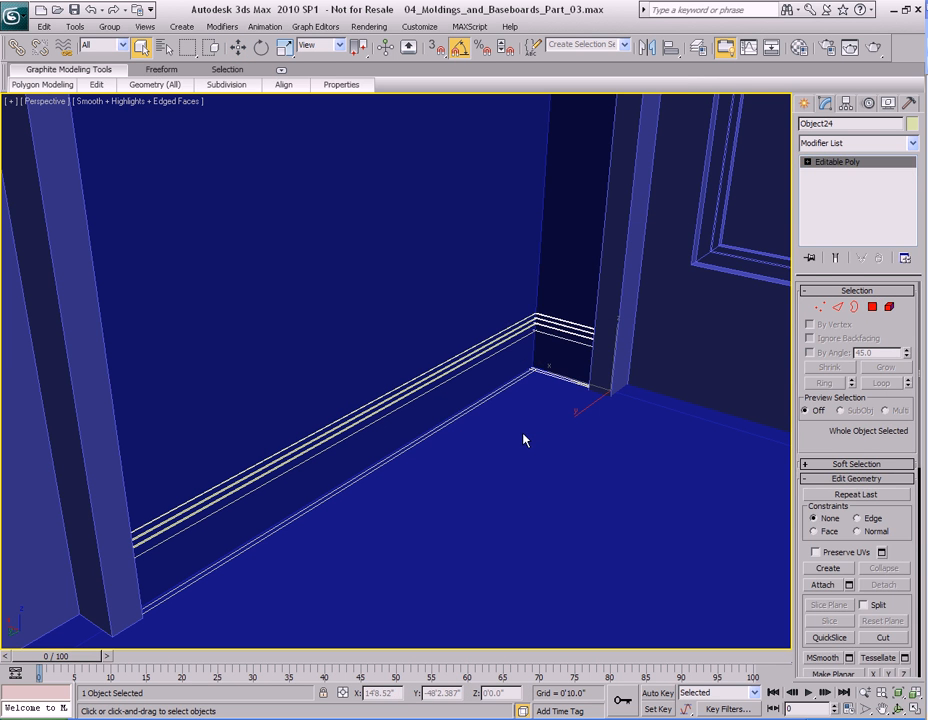
- Try a ProBoolean intersection of the short corner baseboard with the long one, and convert the short piece back to an Editable Poly
middle_click_drag(522, 360, 490, 408, "alt")
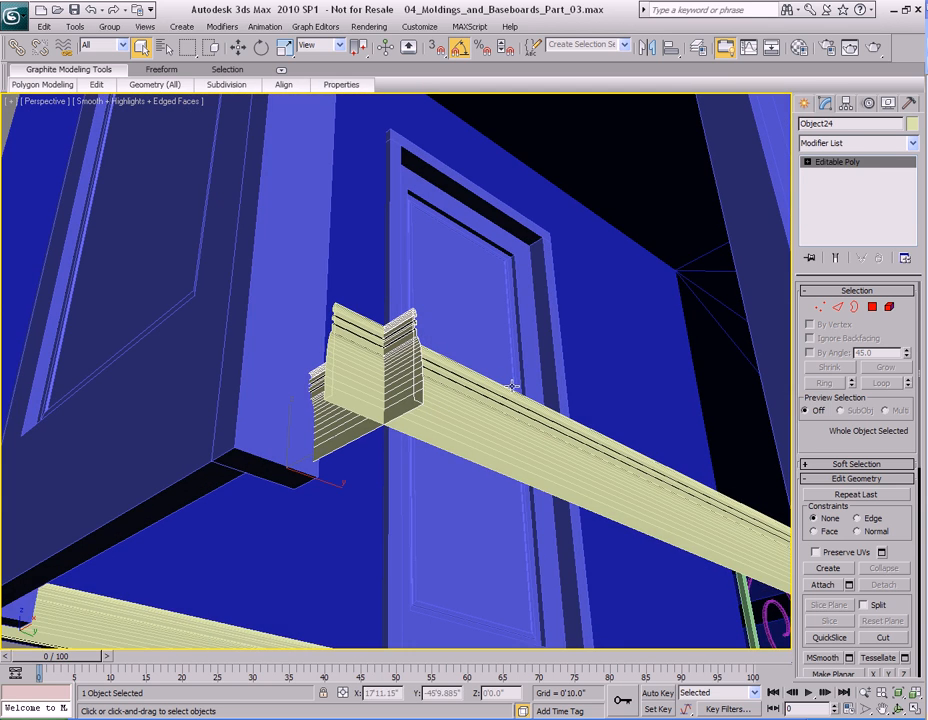
left_click(804, 103)
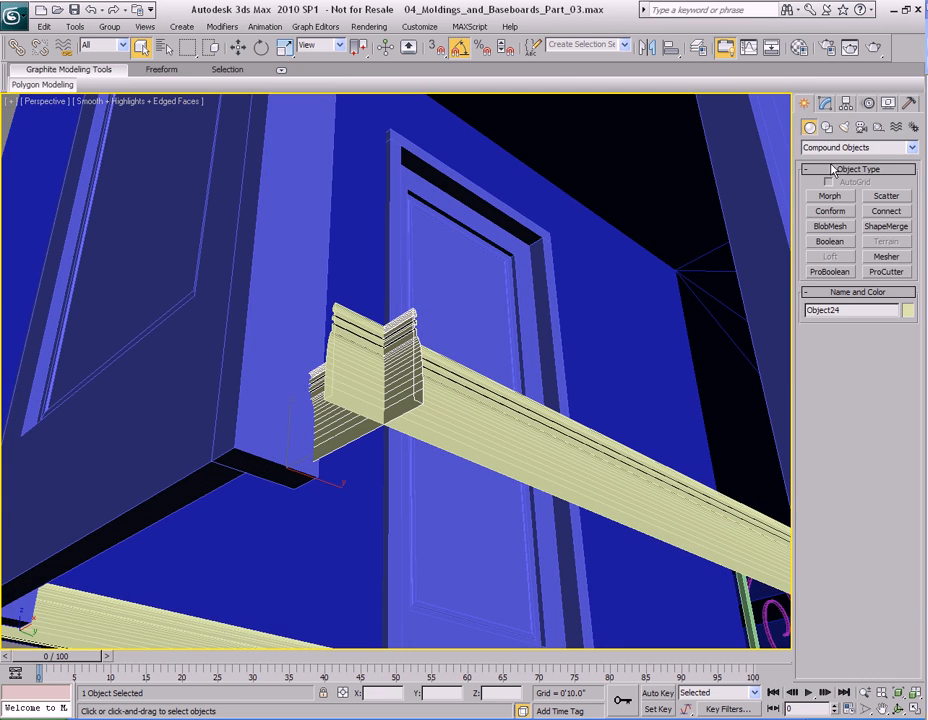
left_click(827, 272)
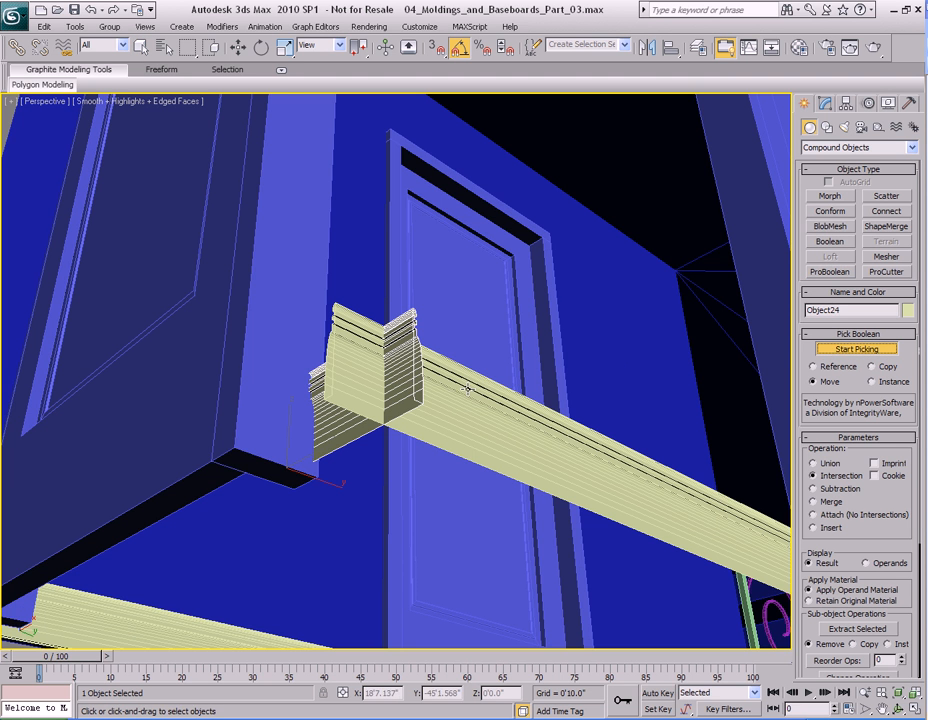
left_click(473, 404)
middle_click_drag(545, 403, 548, 341, "alt")
key("w")
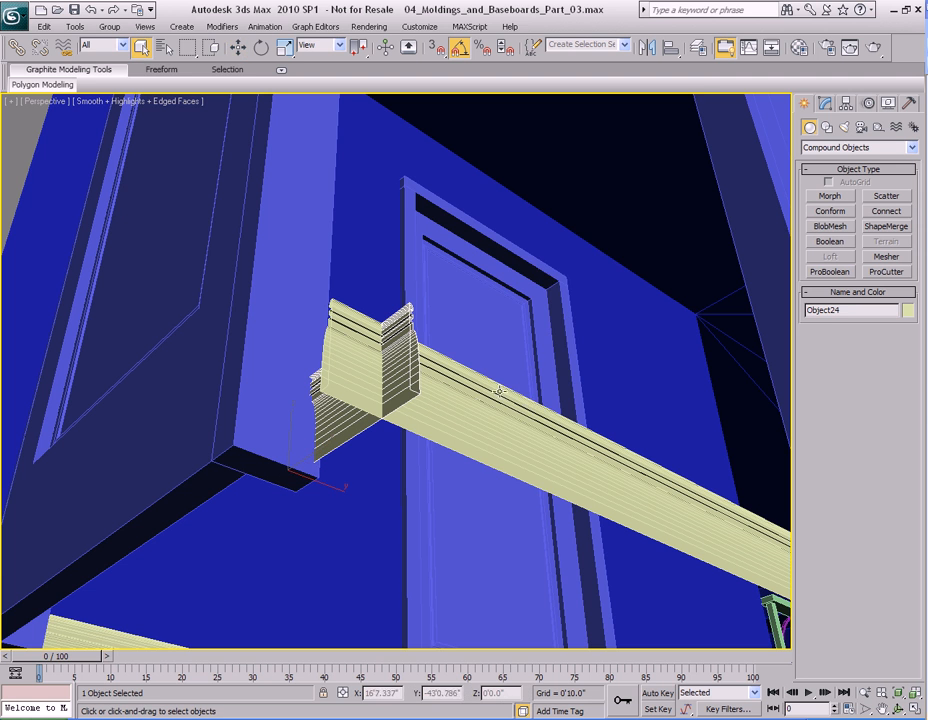
right_click(481, 366)
left_click(610, 500)
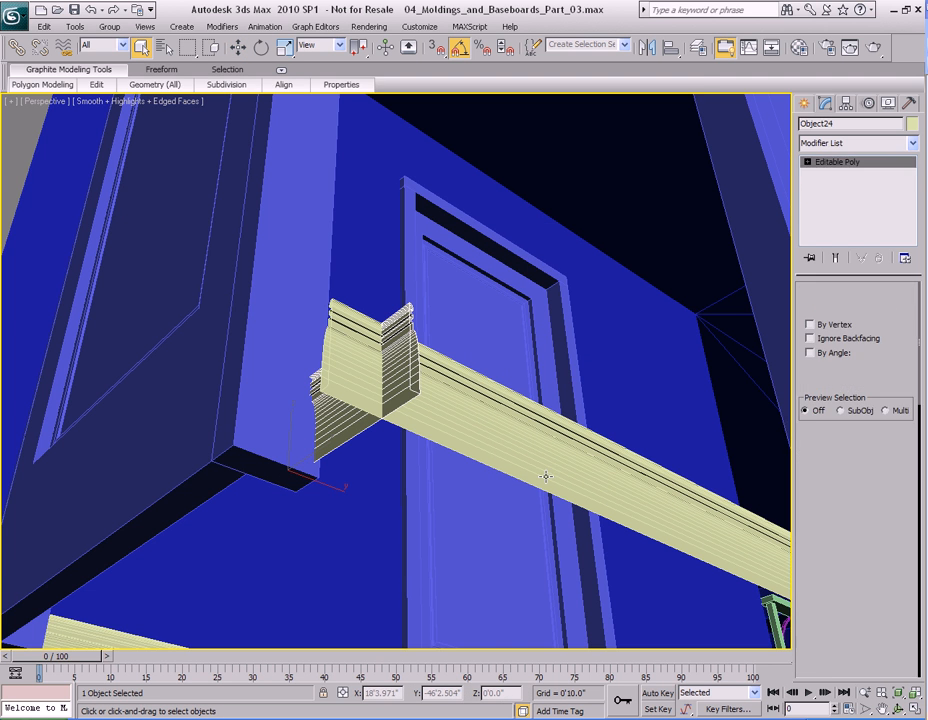
- Try the ProBoolean intersection starting from the long baseboard, and convert it back to an Editable Poly
left_click(504, 402)
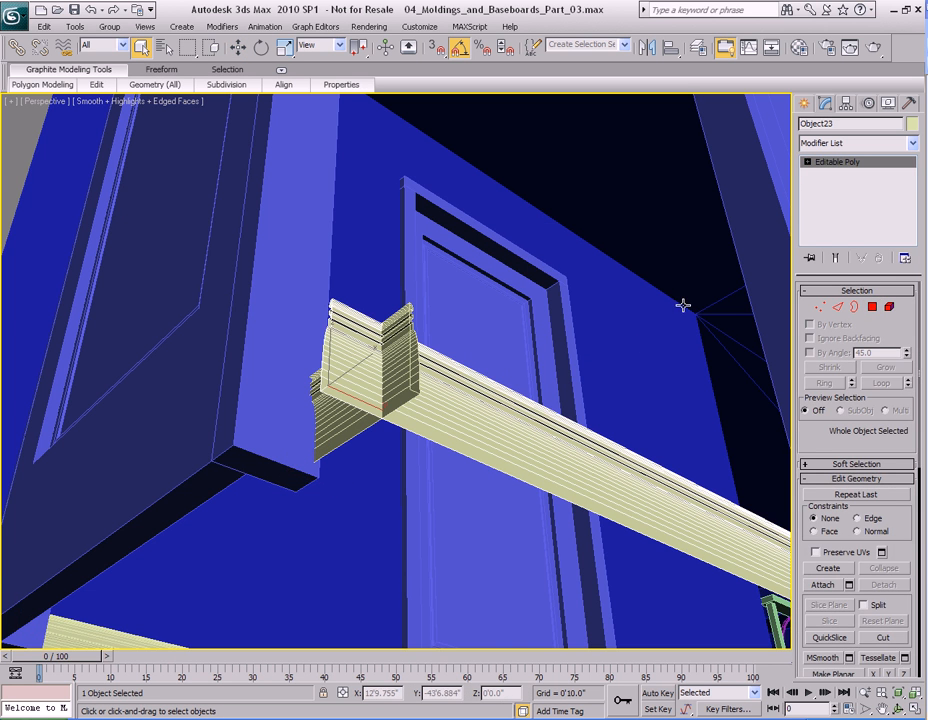
left_click(803, 104)
left_click(829, 272)
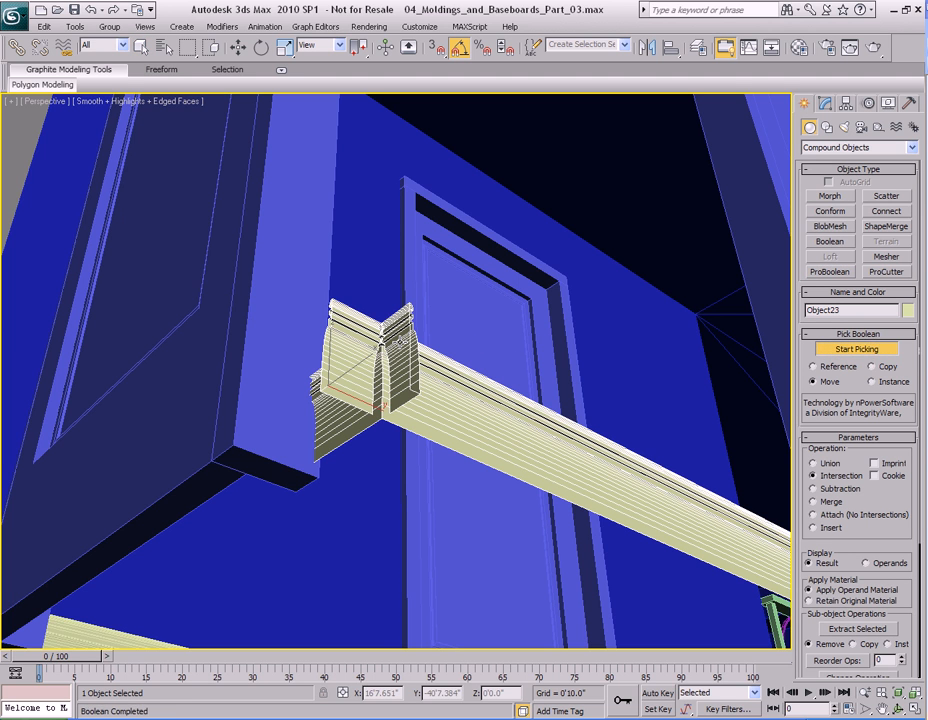
key("w")
middle_click_drag(484, 372, 507, 324, "alt")
key("q")
key("m")
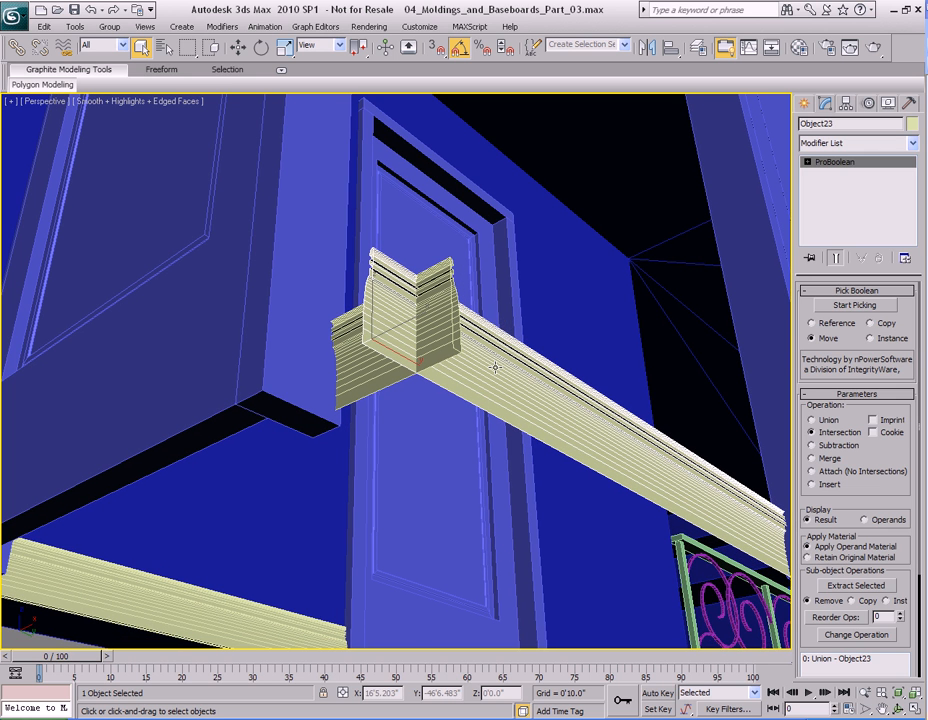
right_click(494, 366)
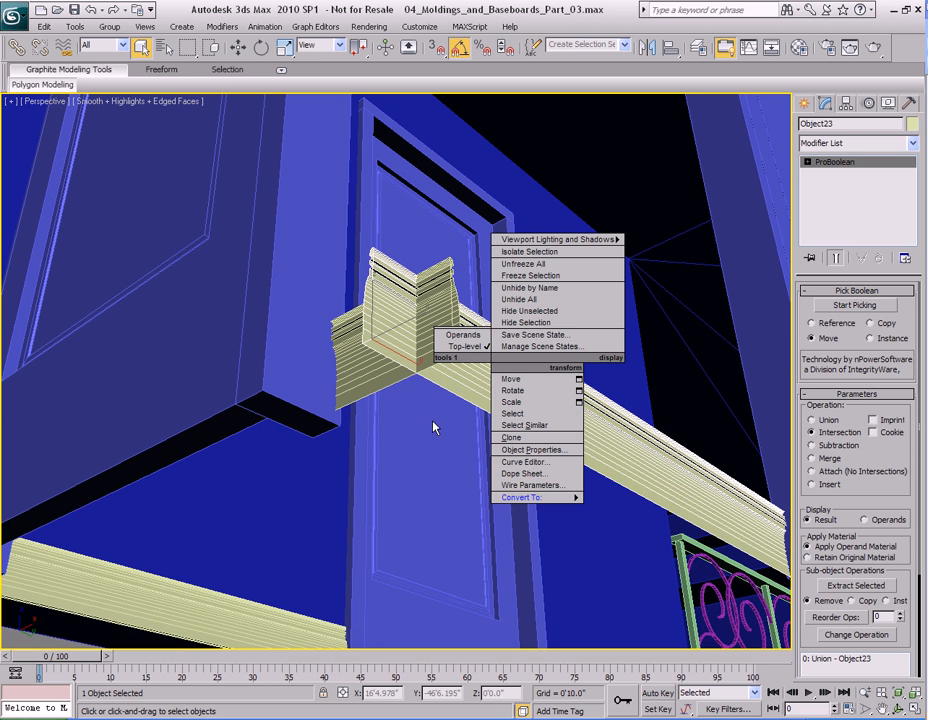
left_click(634, 509)
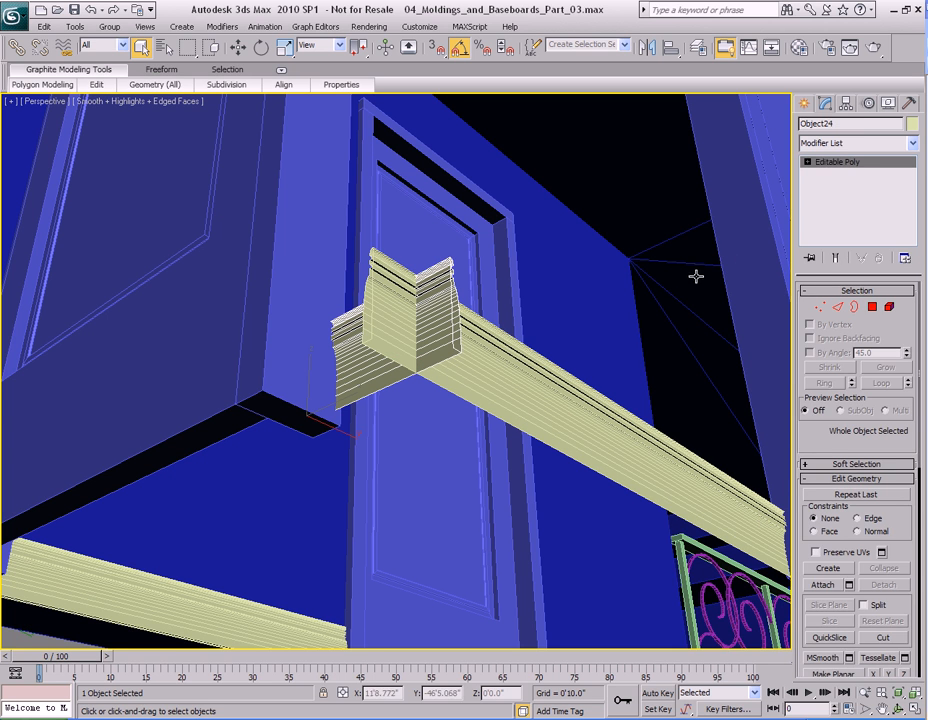
- Retry the ProBoolean intersection from the short corner baseboard, and convert that piece back to an Editable Poly
left_click(806, 106)
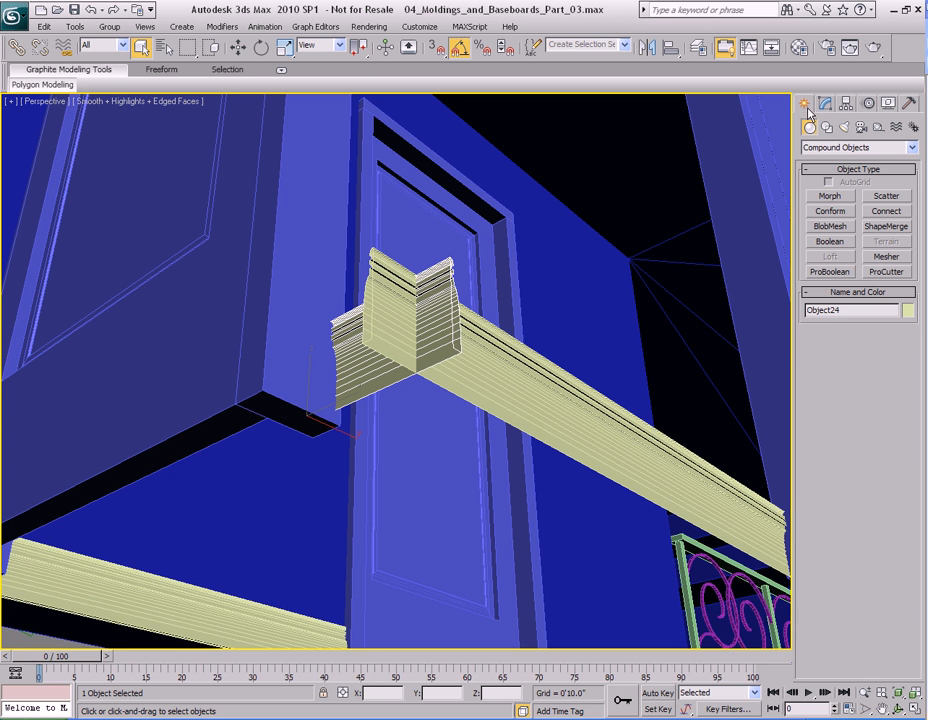
left_click(836, 272)
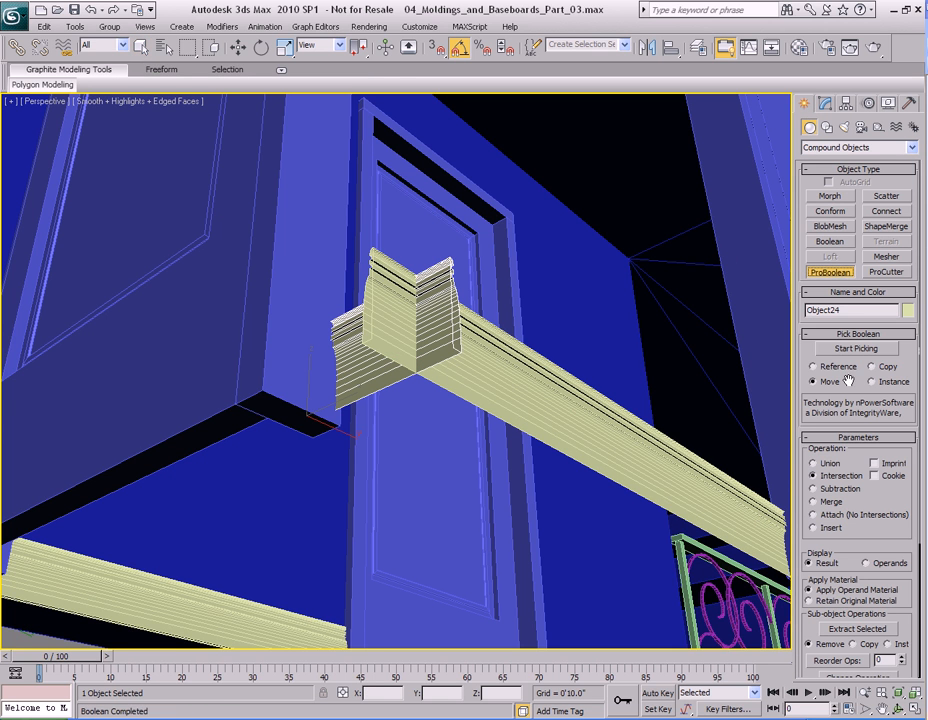
left_click(497, 345)
middle_click_drag(551, 334, 584, 304, "alt")
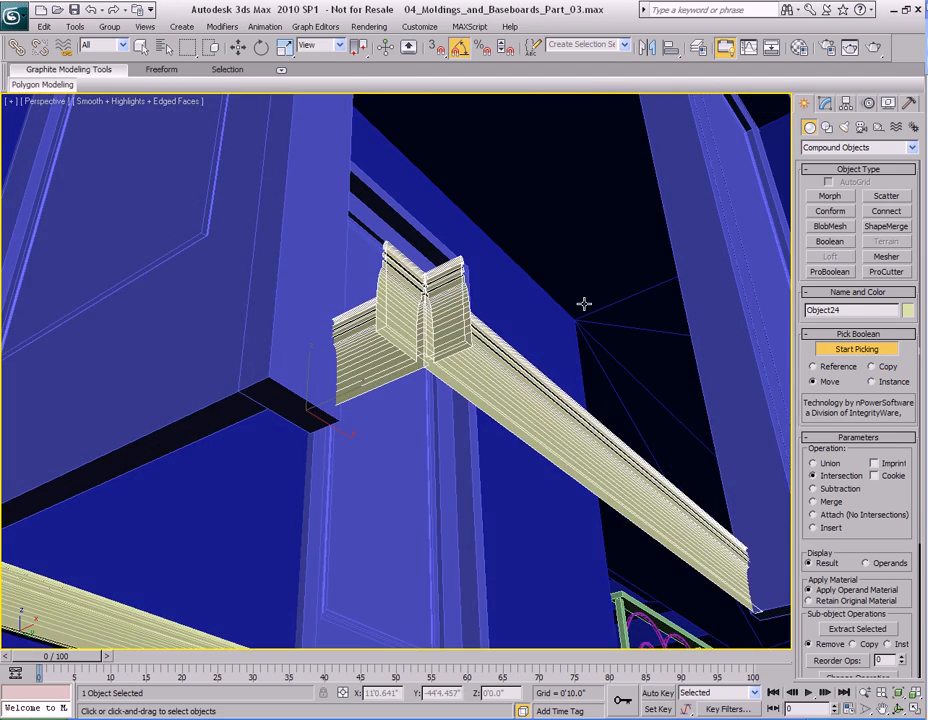
key("w")
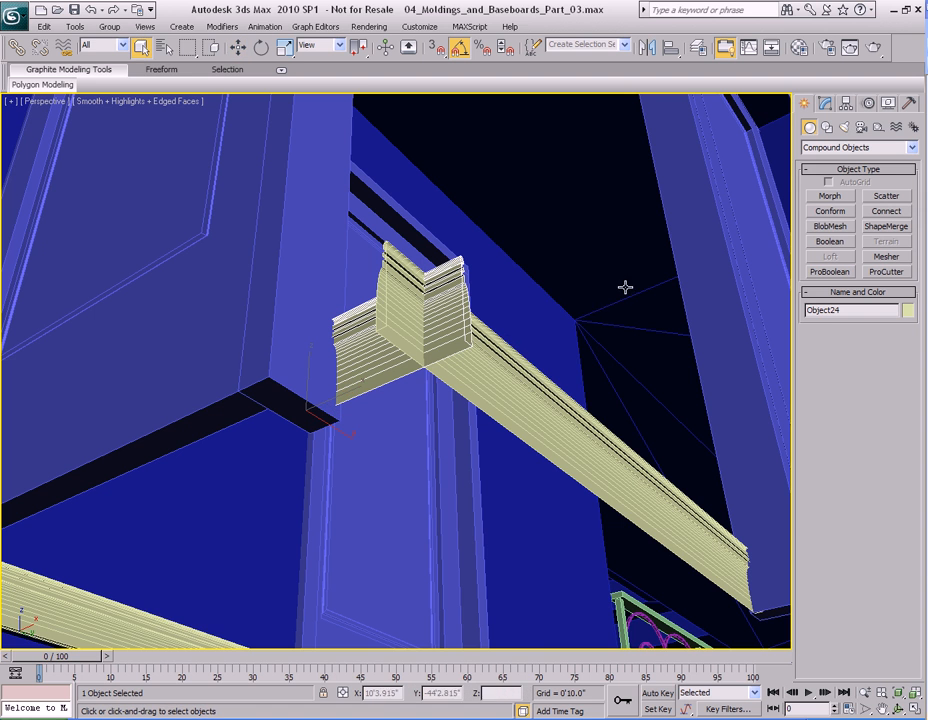
right_click(512, 260)
left_click(652, 401)
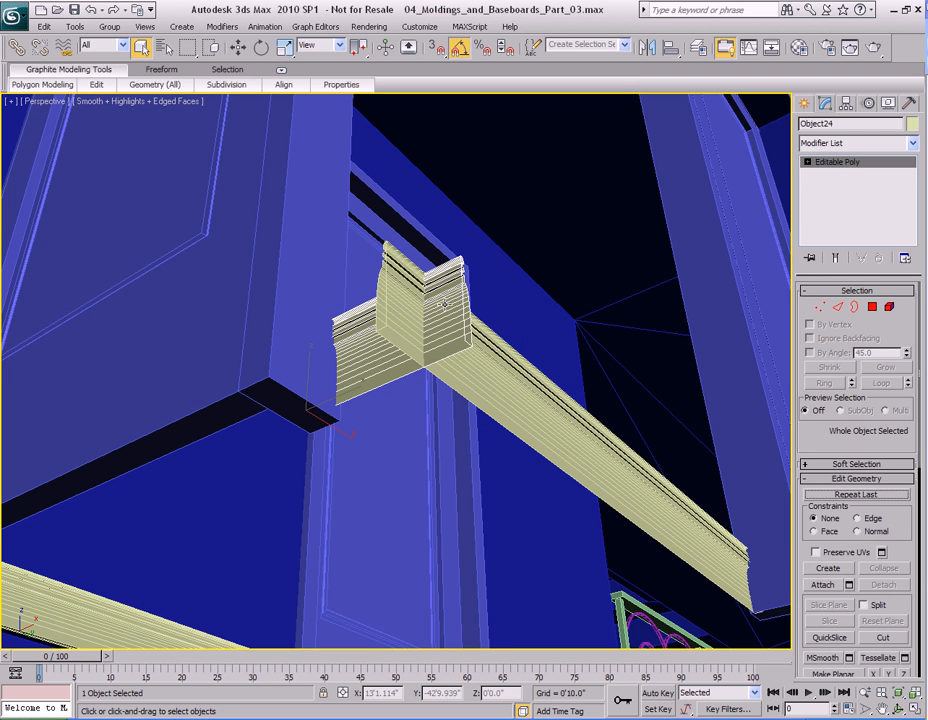
- Convert the long corner baseboard to an Editable Poly
left_click(526, 311)
right_click(593, 303)
left_click(731, 445)
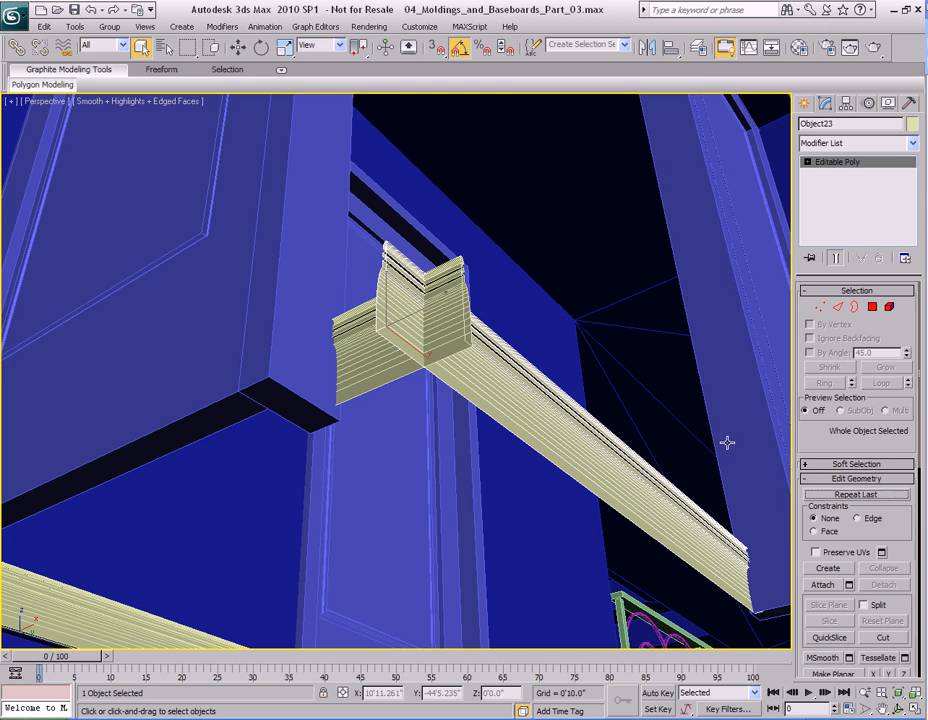
key("4")
double_click(507, 366)
right_click(501, 356)
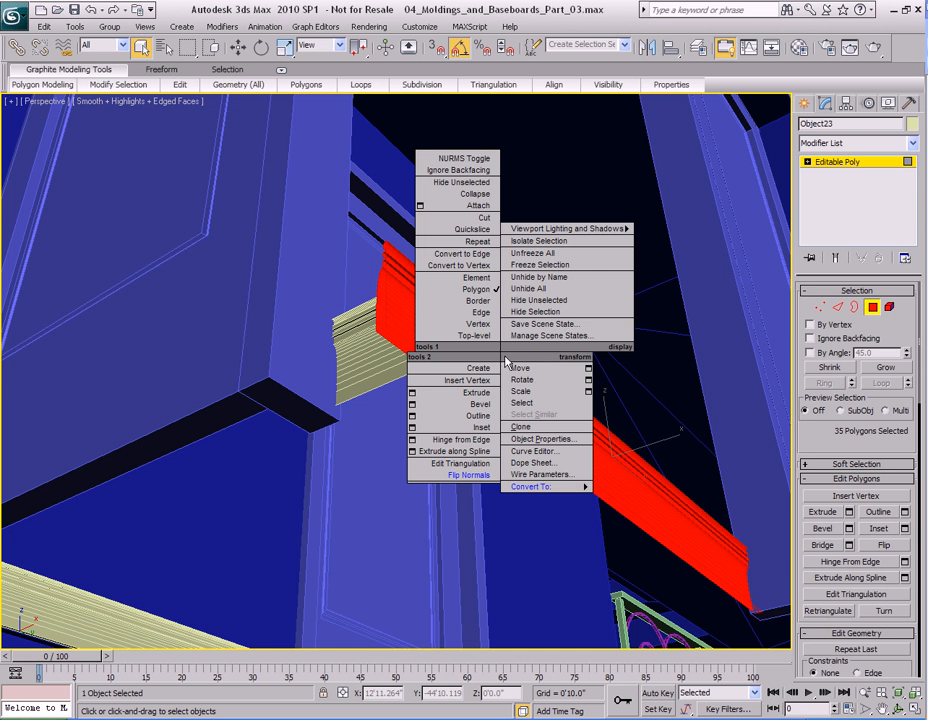
left_click(651, 498)
key("4")
key("4")
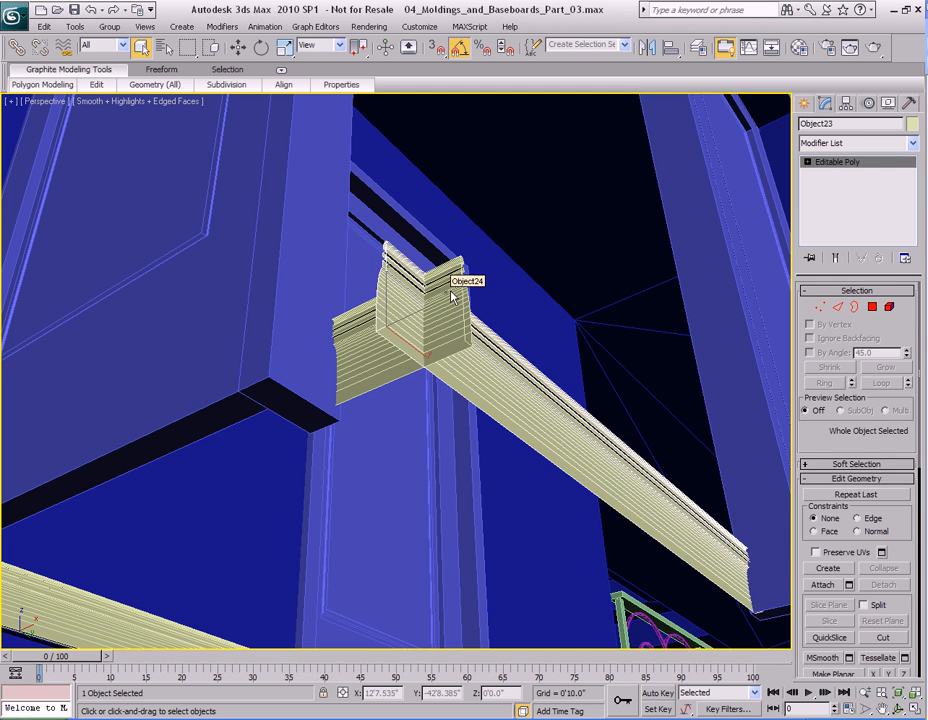
- Flip the normals of all polygons on the long corner baseboard
key("4")
right_click(501, 395)
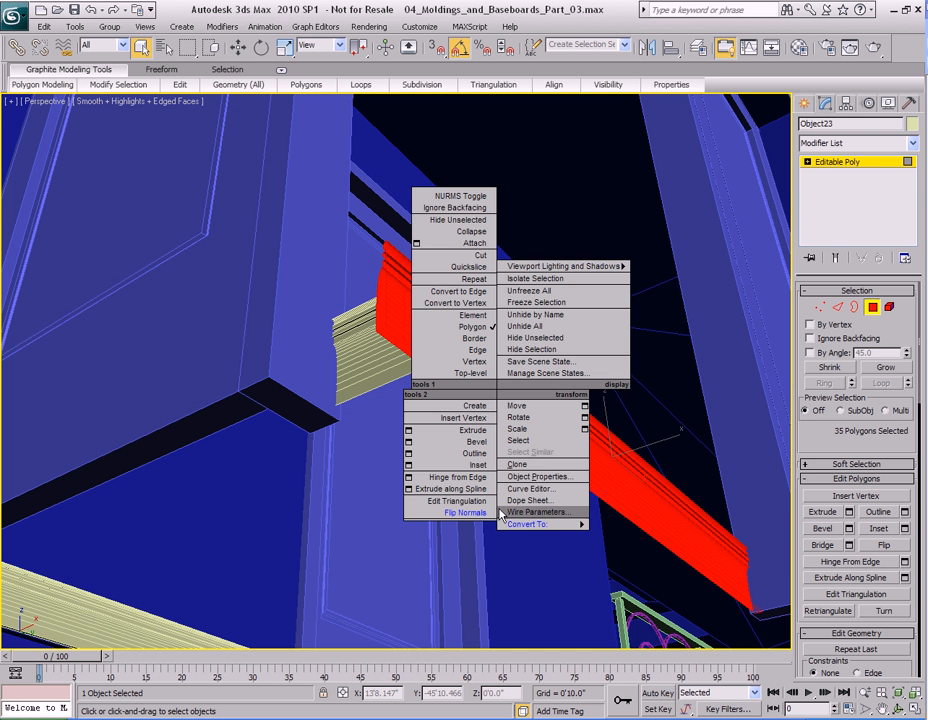
right_click(486, 343)
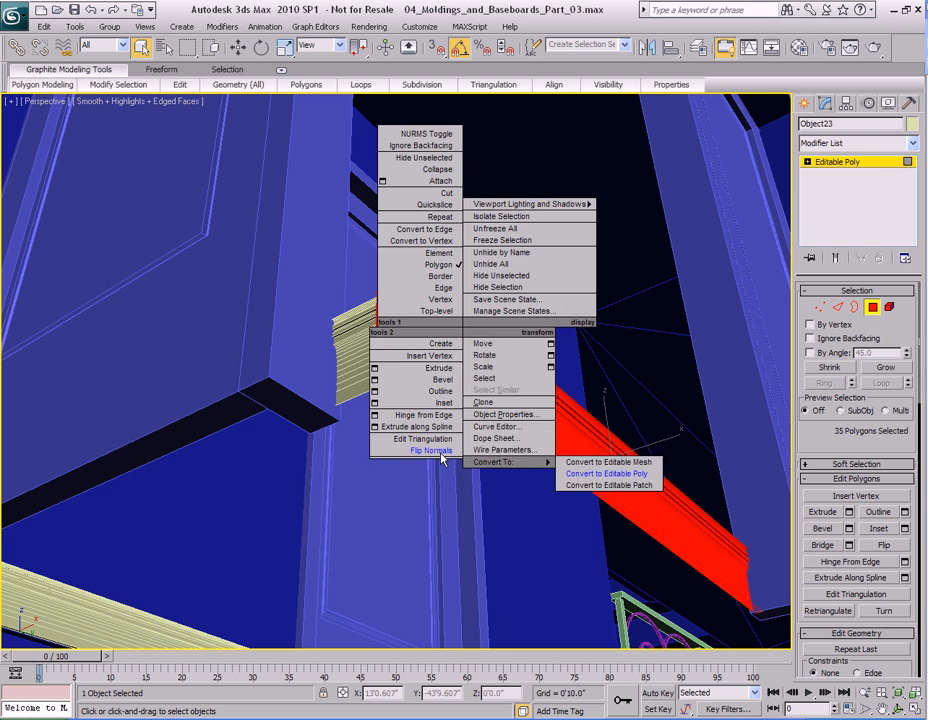
left_click(441, 453)
middle_click_drag(522, 401, 526, 335, "alt")
right_click(479, 368)
left_click(452, 490)
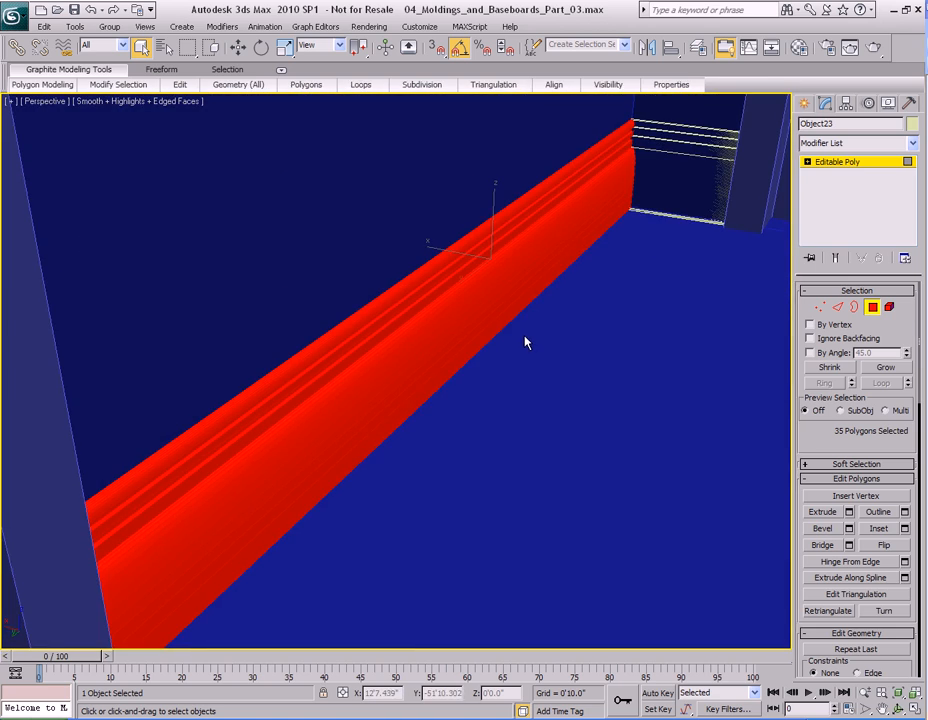
- Examine the long baseboard and its corner with the short piece from inside the hallway
middle_click_drag(586, 391, 394, 401, "alt")
key("4")
middle_click_drag(414, 346, 434, 411, "alt")
left_click(616, 390)
middle_click_drag(616, 390, 378, 297, "alt")
left_click(378, 297)
key("4")
middle_click_drag(394, 375, 413, 325, "alt")
middle_click_drag(352, 409, 412, 383, "alt")
left_click(477, 409)
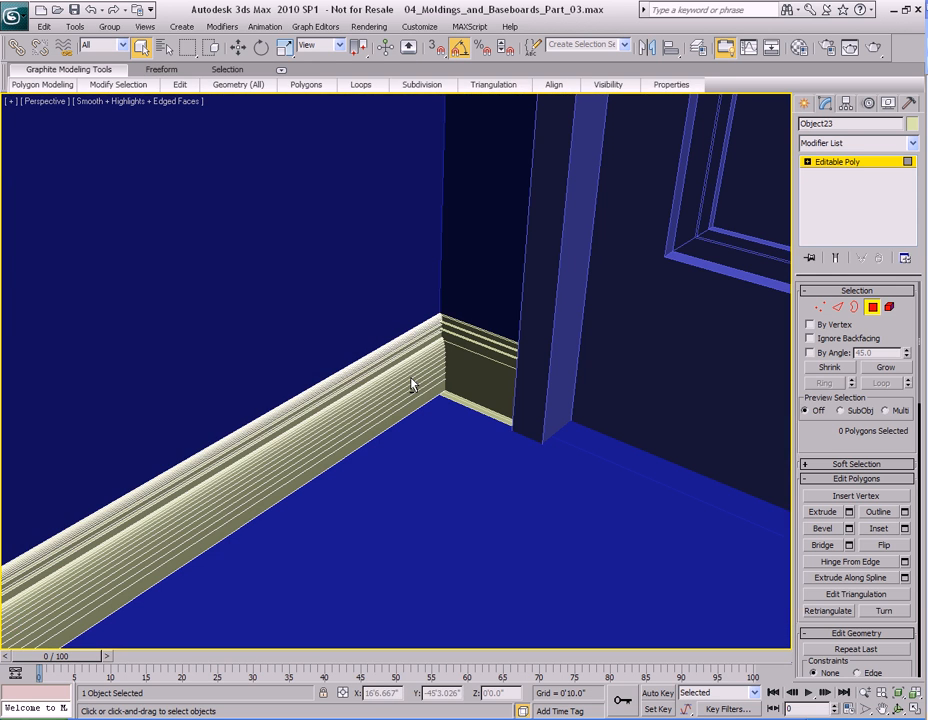
- Select the short corner baseboard beside the door frame and flip the normals of all its polygons
left_click(462, 354)
left_click(477, 333)
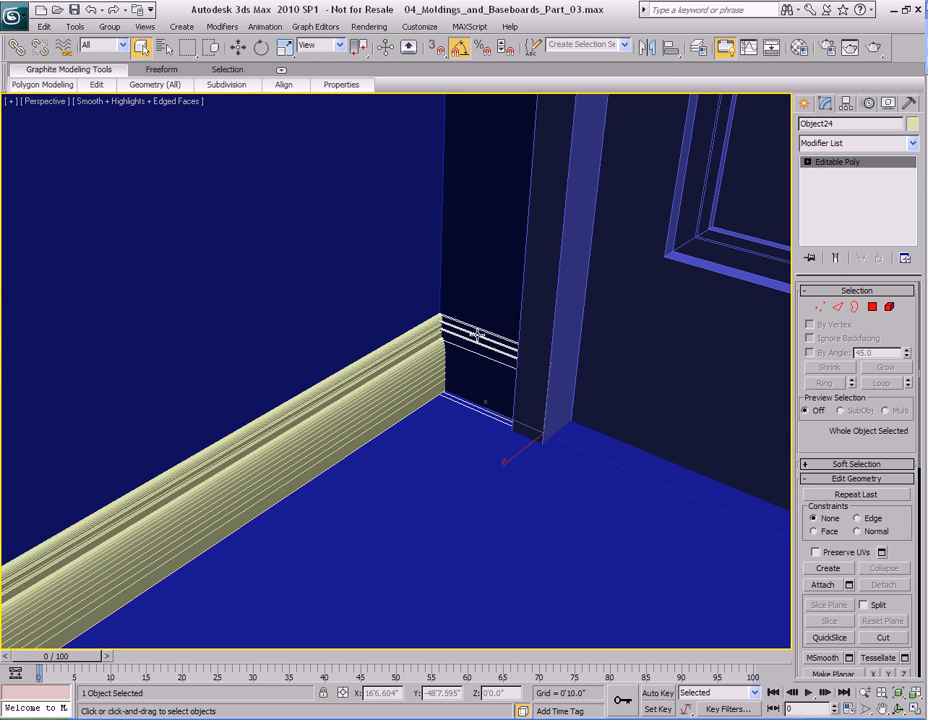
key("4")
right_click(479, 338)
left_click(446, 455)
middle_click_drag(445, 460, 431, 396, "alt")
key("4")
- Try a ProBoolean intersection of the long baseboard with the short one, and convert the long piece back to an Editable Poly
left_click(455, 348)
left_click(805, 104)
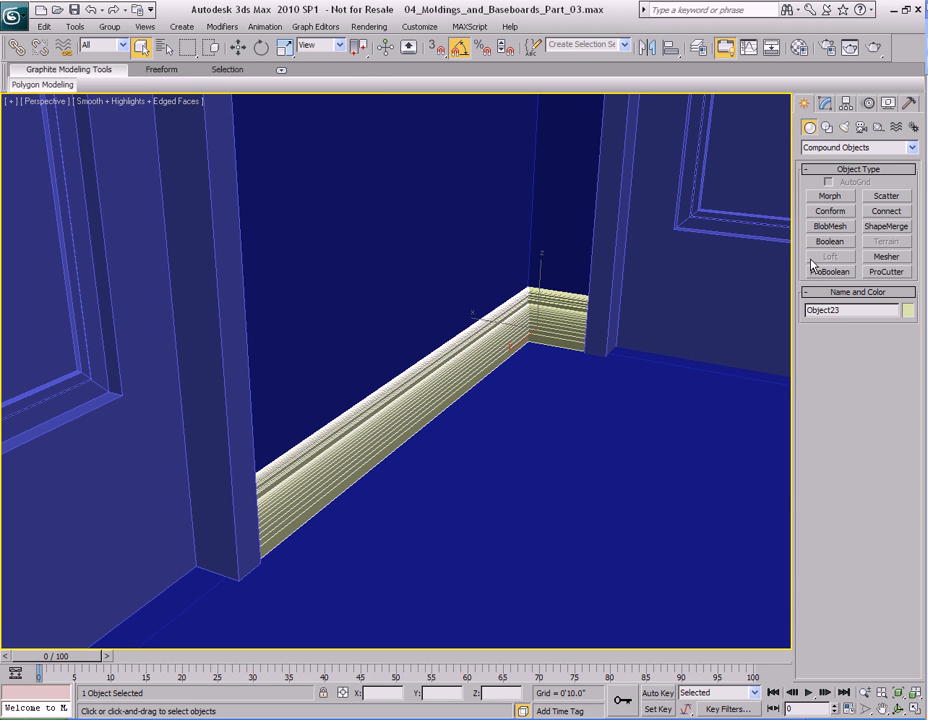
left_click(829, 272)
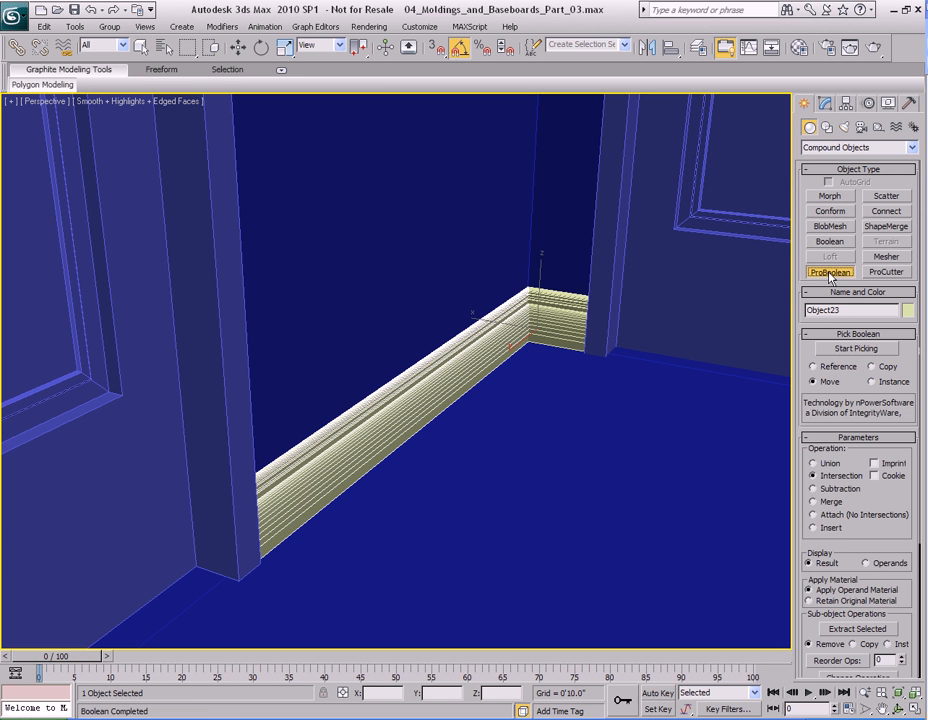
left_click(622, 351)
left_click(576, 324)
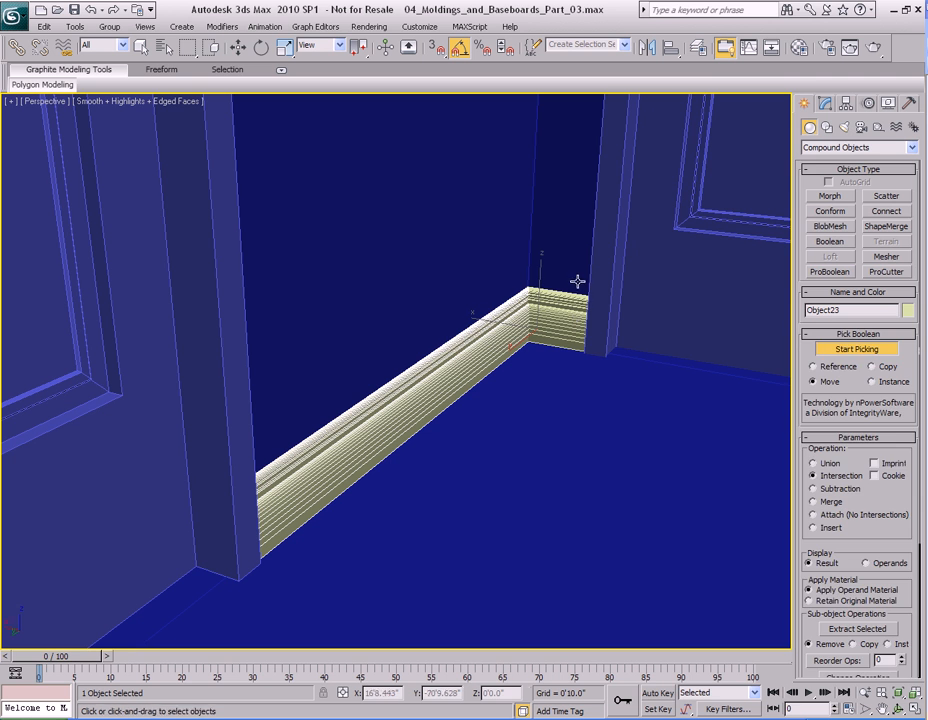
key("w")
middle_click_drag(610, 264, 598, 268)
right_click(522, 321)
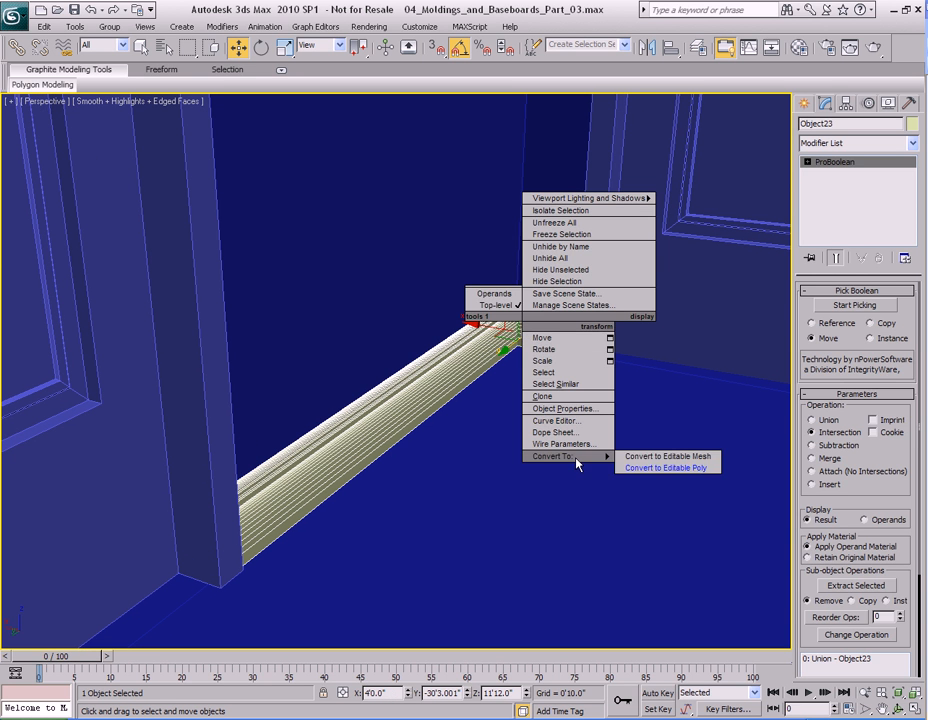
left_click(665, 468)
- Flip all polygon normals on the long baseboard back to their outward direction
key("4")
middle_click_drag(612, 367, 603, 368, "alt")
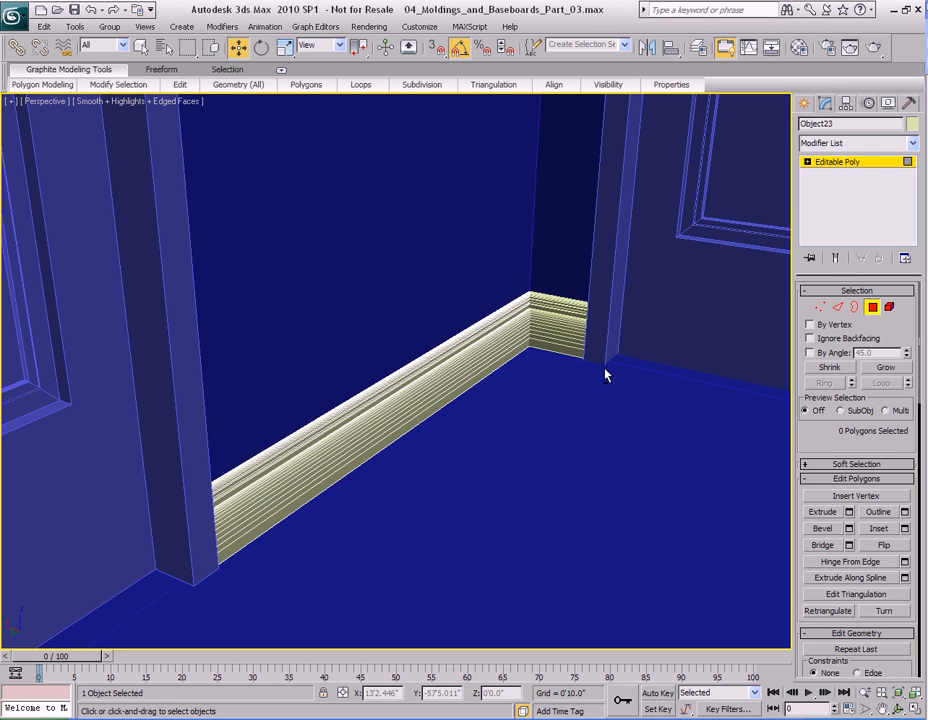
key("ctrl+a")
right_click(531, 319)
left_click(498, 441)
key("4")
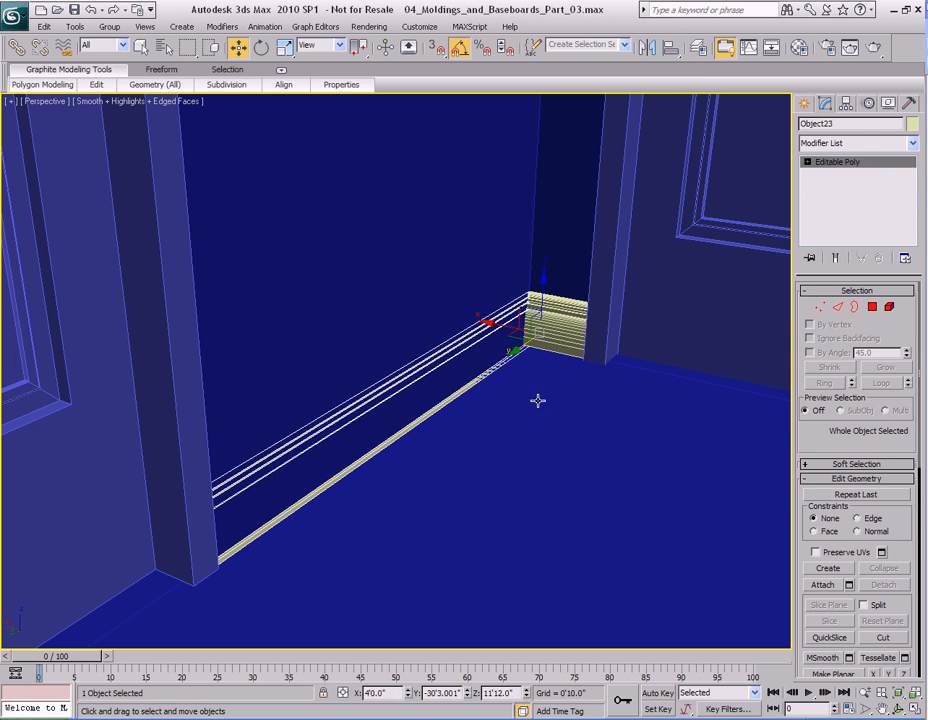
- Flip all polygon normals on the short corner baseboard back to their outward direction
left_click(570, 312)
key("4")
key("ctrl+a")
right_click(551, 324)
left_click(519, 451)
key("4")
- Retry the ProBoolean intersection from the long baseboard with the short piece as operand, and undo it
middle_click_drag(513, 342, 462, 384, "alt")
left_click(430, 341)
left_click(803, 104)
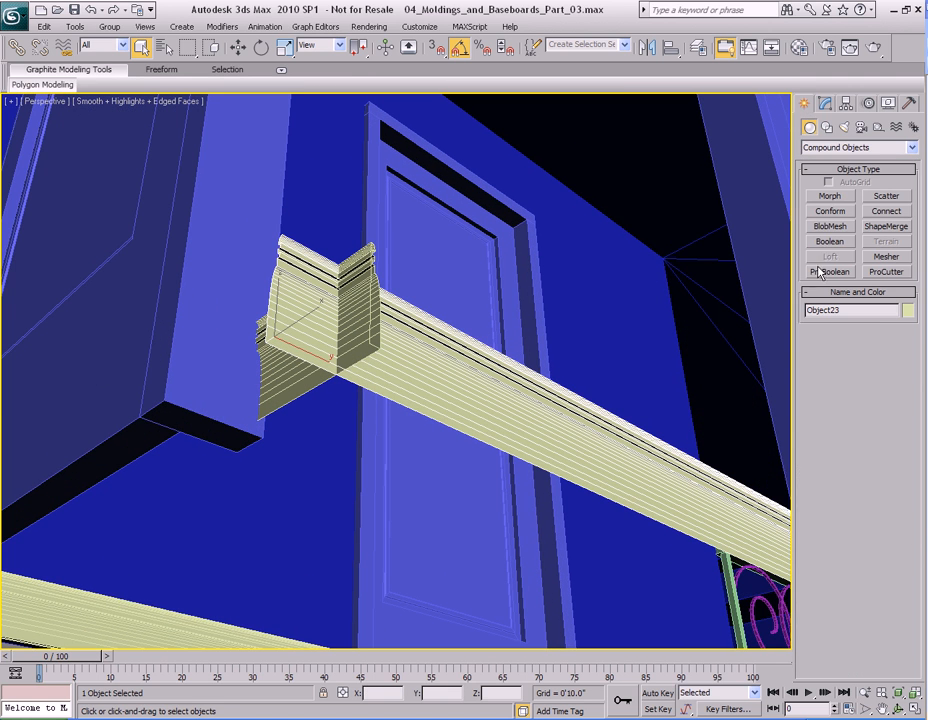
left_click(830, 272)
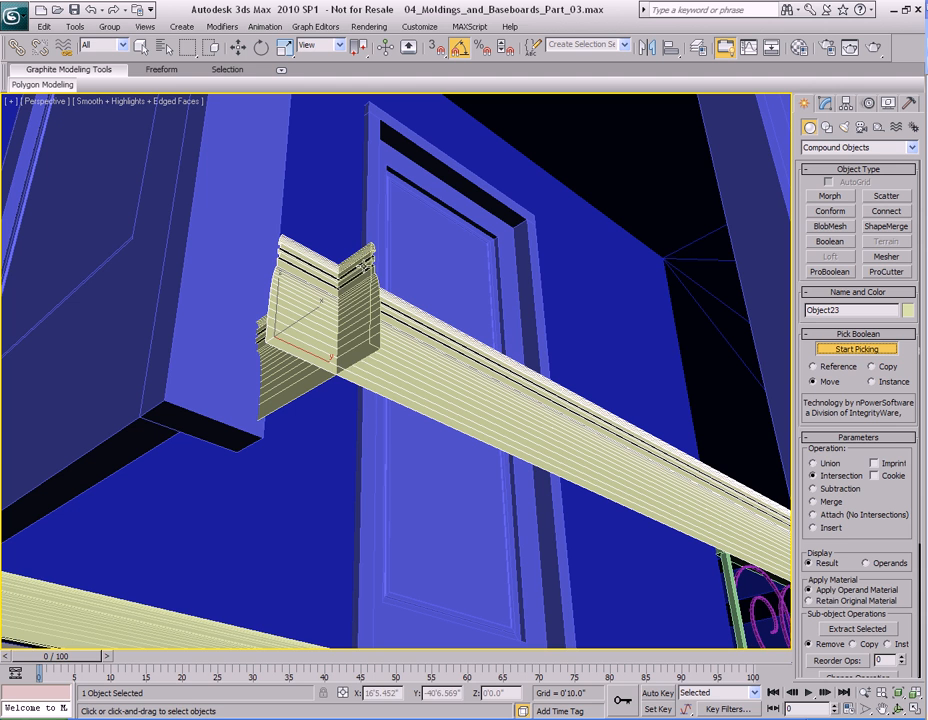
left_click(366, 264)
key("ctrl+z")
key("ctrl+z")
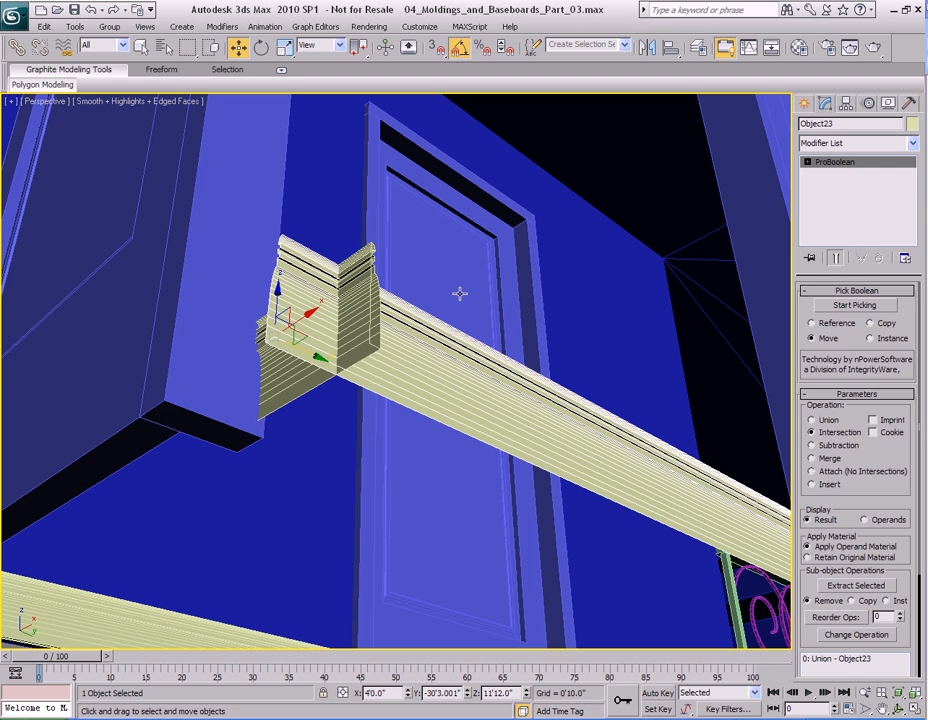
key("ctrl+z")
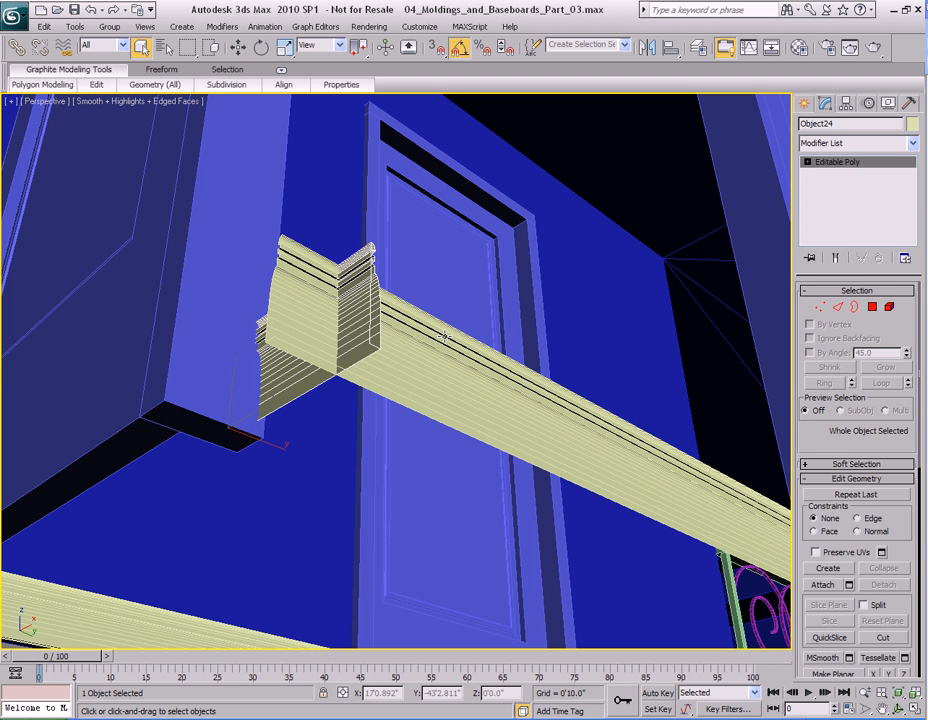
- Try the ProBoolean intersection from the short baseboard with the long one as operand, check the corner, and undo it
left_click(805, 104)
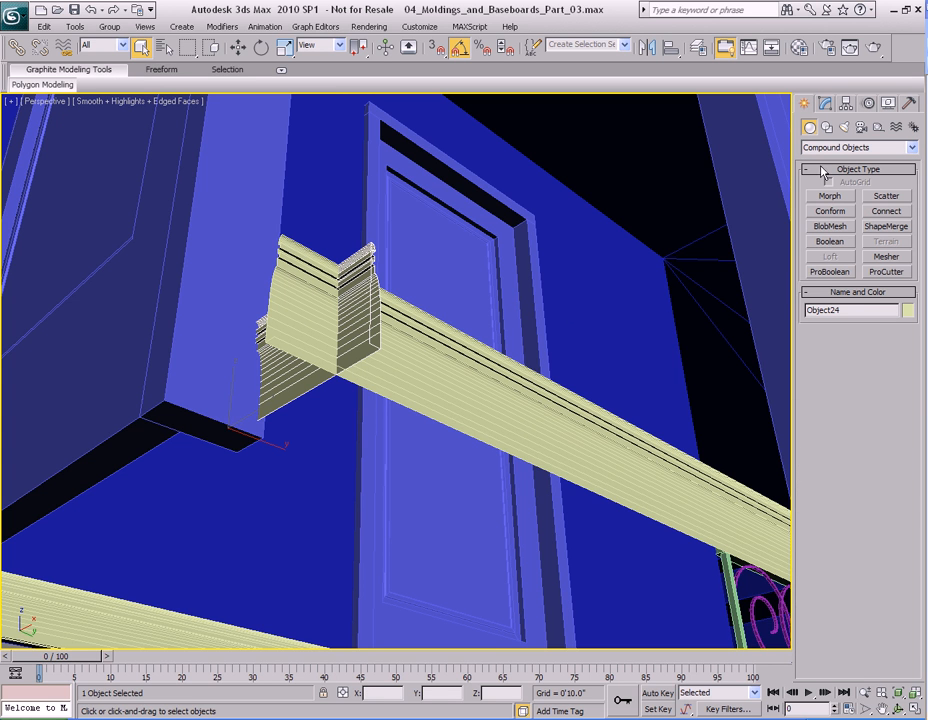
left_click(828, 272)
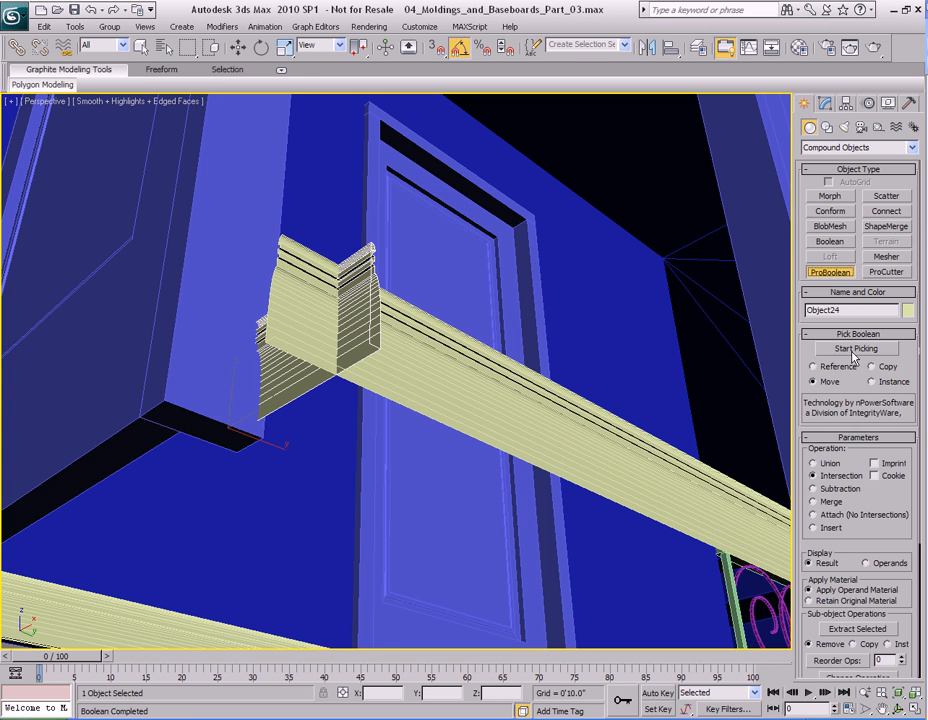
left_click(449, 348)
middle_click_drag(635, 297, 381, 414, "alt")
key("w")
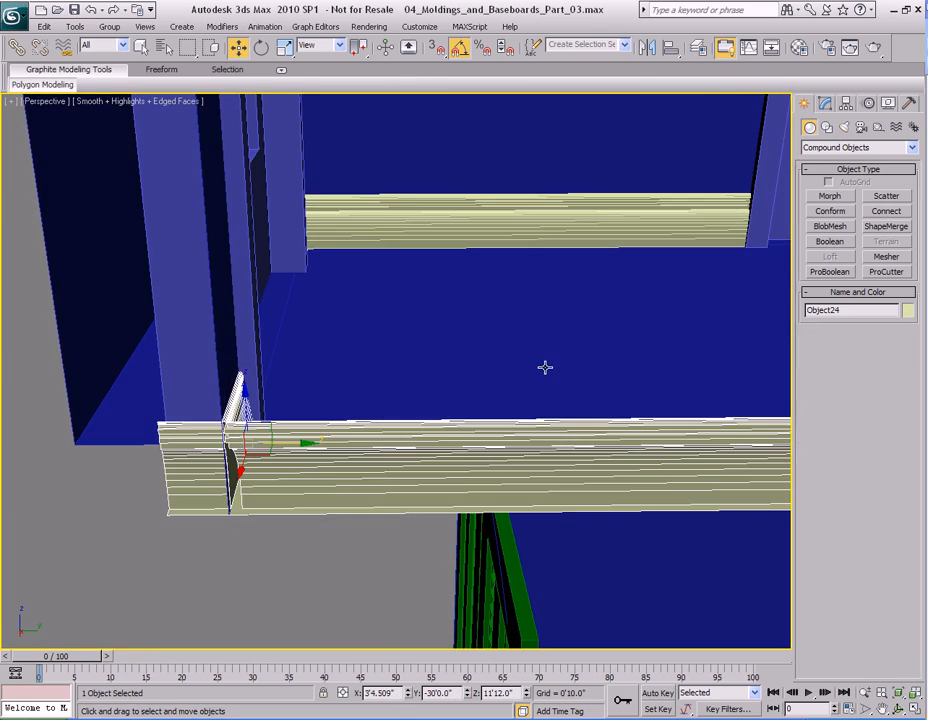
key("ctrl+z")
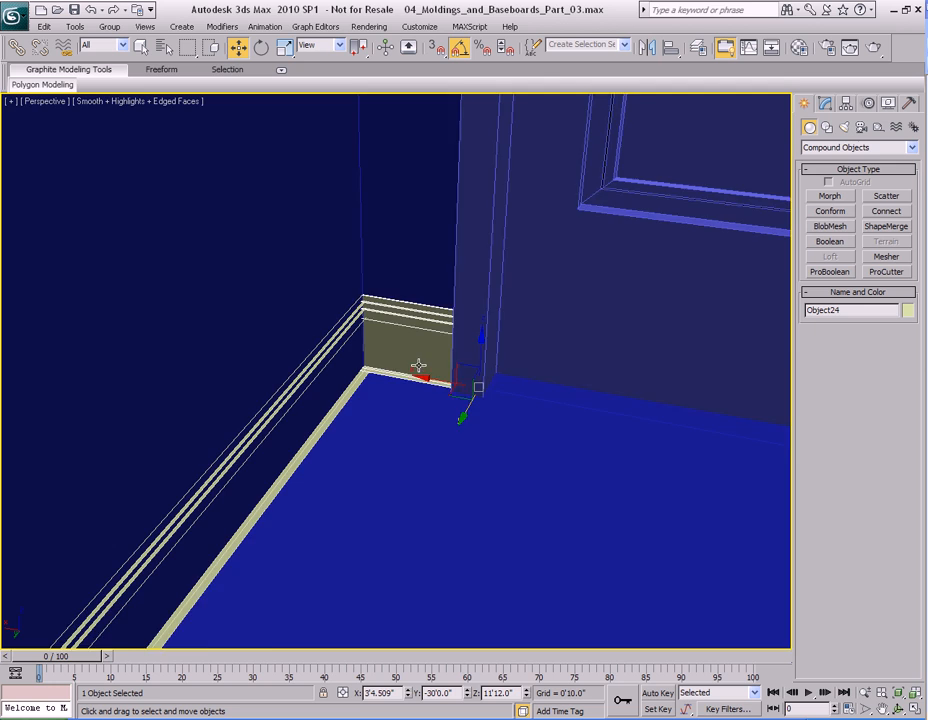
- Select both overlapping corner baseboards and isolate them from the rest of the scene
middle_click_drag(400, 360, 453, 314)
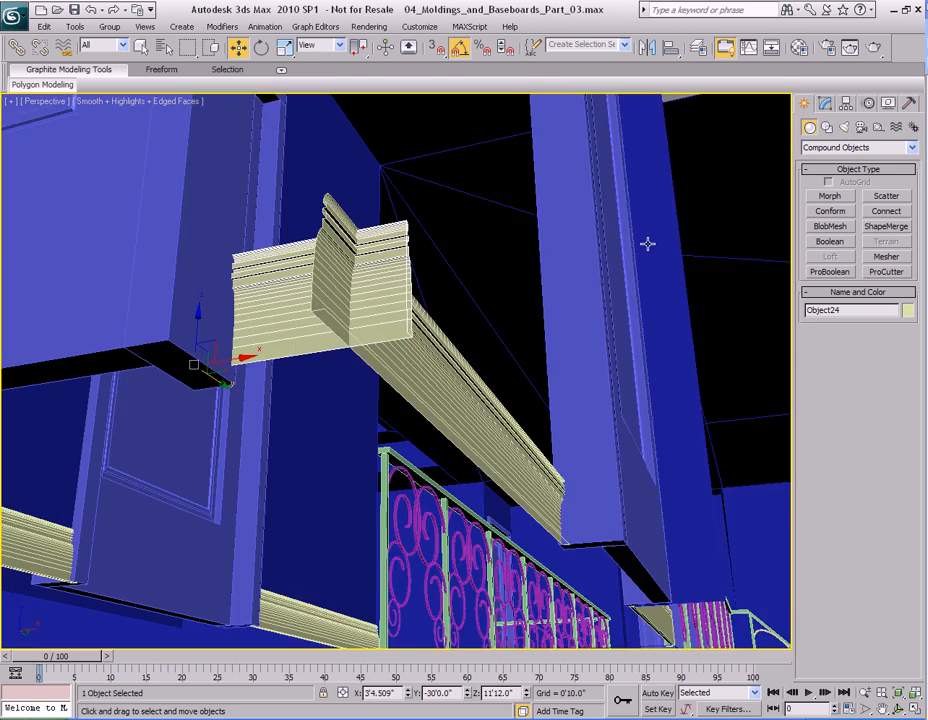
middle_click_drag(648, 244, 350, 254, "alt")
key("q")
left_click(350, 254)
left_click(381, 241, "ctrl")
key("alt+q")
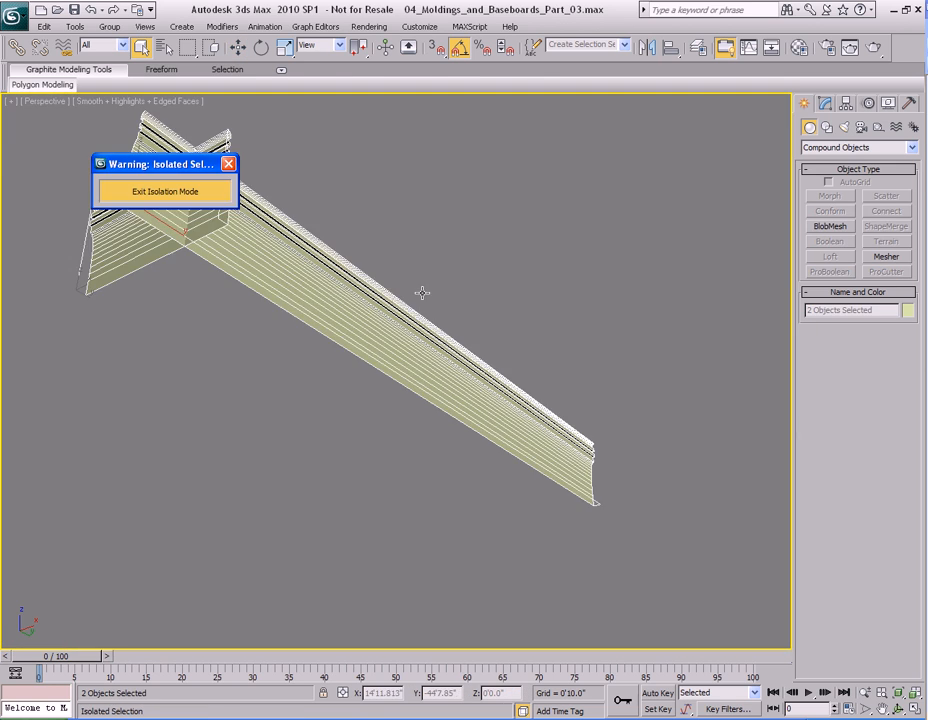
middle_click_drag(393, 280, 464, 292, "alt")
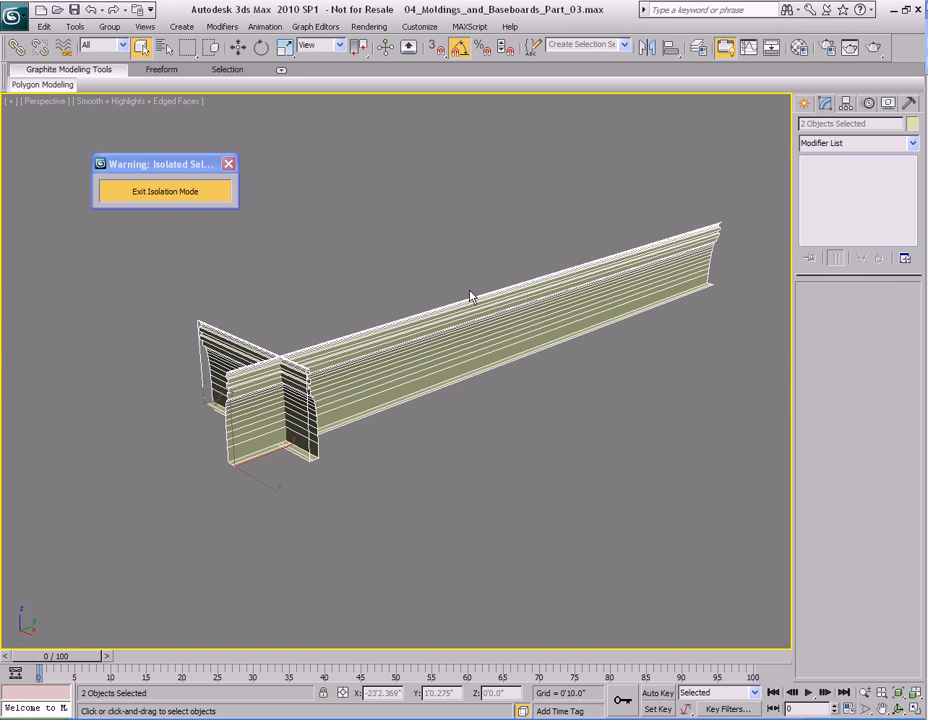
- Convert the long and the short isolated baseboards to Editable Poly, one after the other
left_click(519, 331)
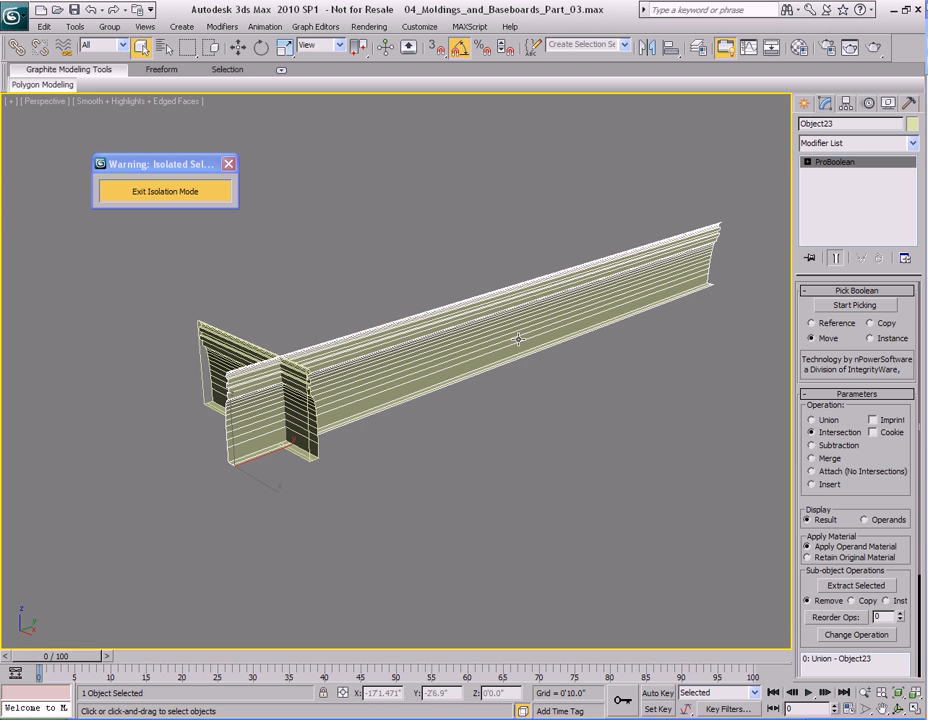
right_click(508, 330)
mouse_move(576, 458)
left_click(655, 471)
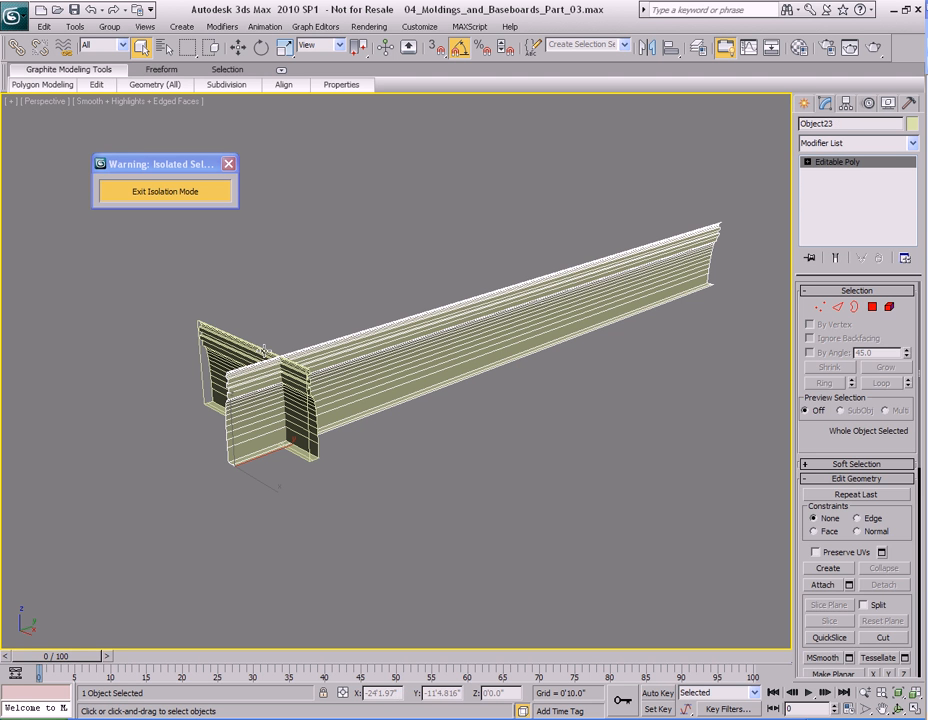
left_click(298, 354)
right_click(415, 313)
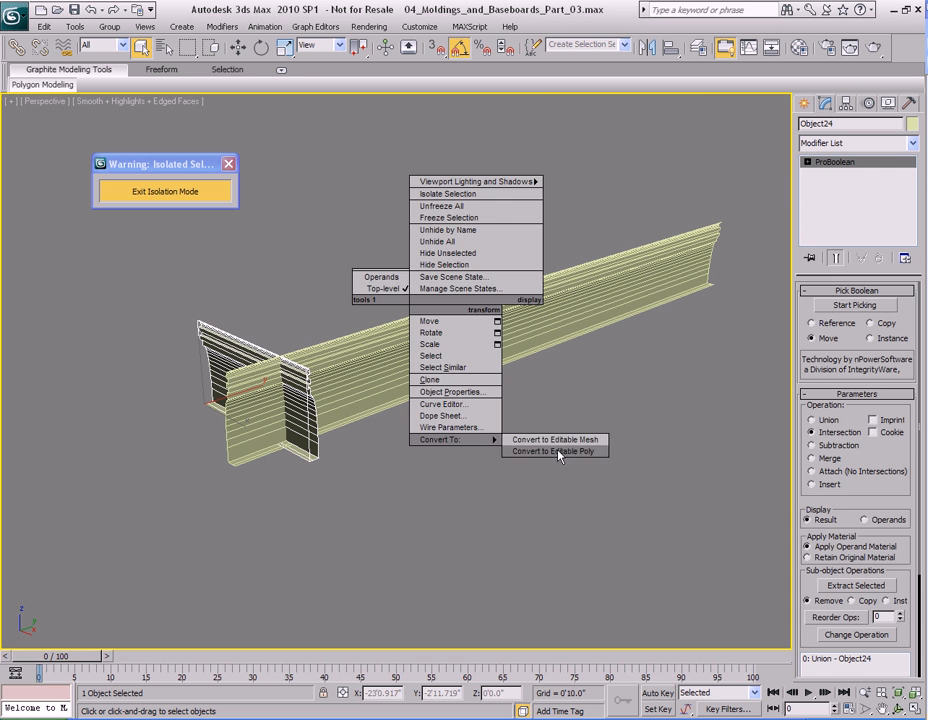
left_click(558, 451)
- Flip the normals of all polygons on the short baseboard and delete its large flat back polygon
key("4")
key("ctrl+a")
right_click(405, 305)
left_click(369, 428)
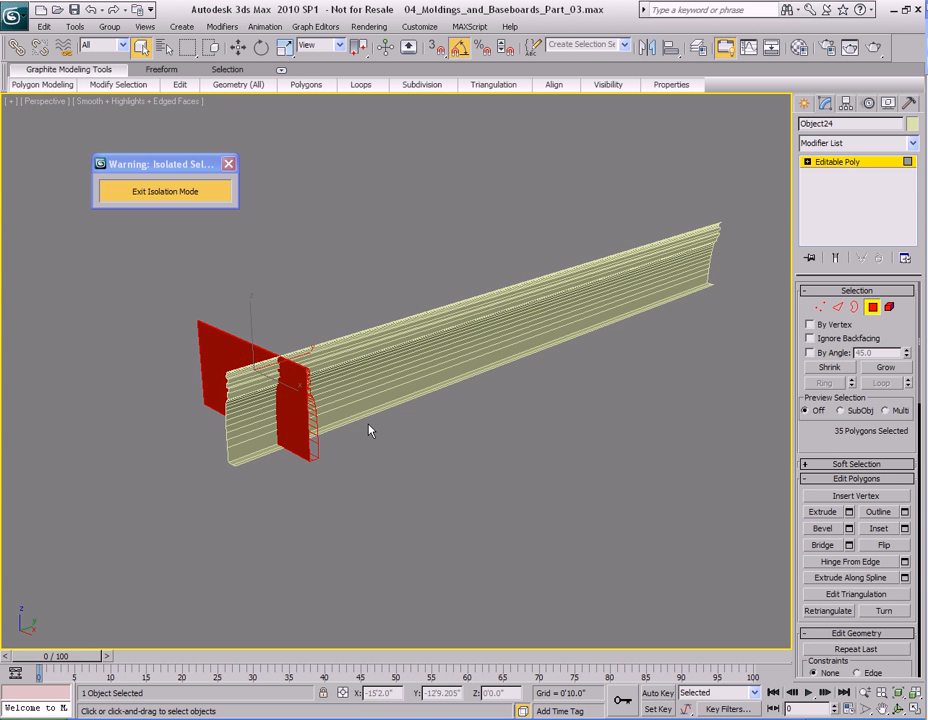
key("4")
middle_click_drag(389, 423, 431, 406, "alt")
key("4")
left_click(442, 327)
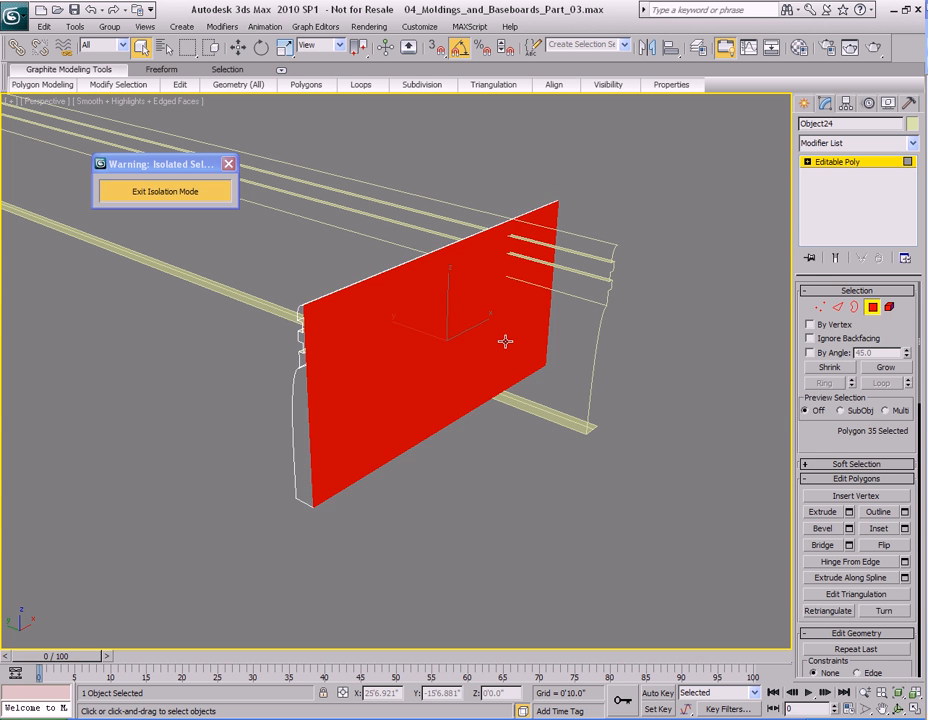
key("Delete")
middle_click_drag(563, 326, 611, 371, "alt")
- Flip the normals of the short baseboard's remaining polygons and save the scene
key("4")
key("4")
key("ctrl+a")
right_click(549, 337)
left_click(510, 446)
middle_click_drag(588, 318, 486, 316)
key("ctrl+s")
- Apply a ProBoolean intersection to the short baseboard, picking the long baseboard as the operand
key("4")
right_click(481, 308)
left_click(815, 105)
left_click(809, 105)
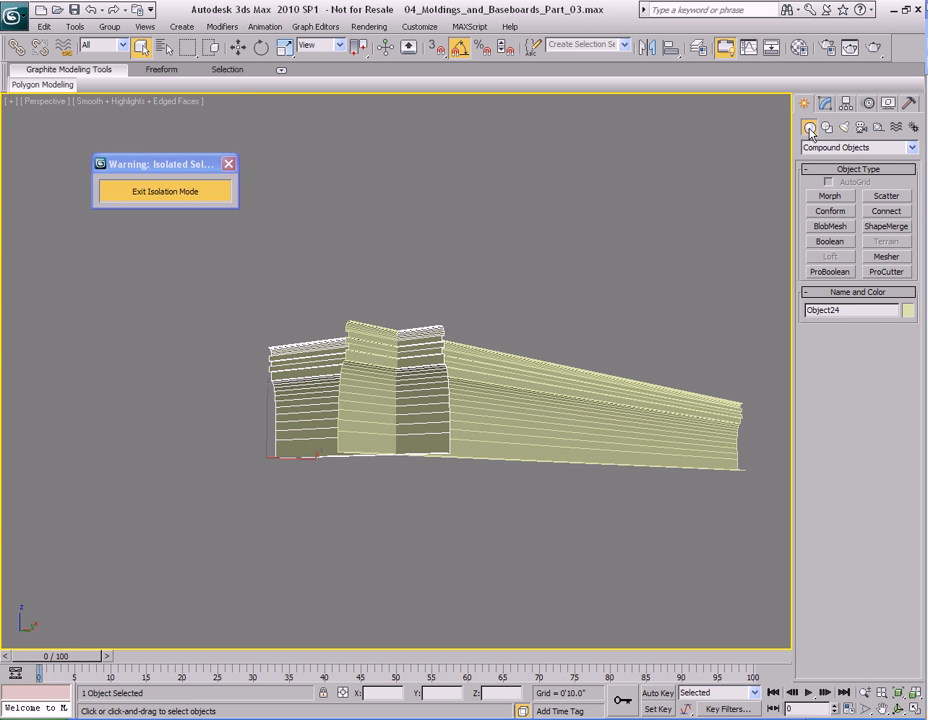
left_click(829, 272)
left_click(840, 352)
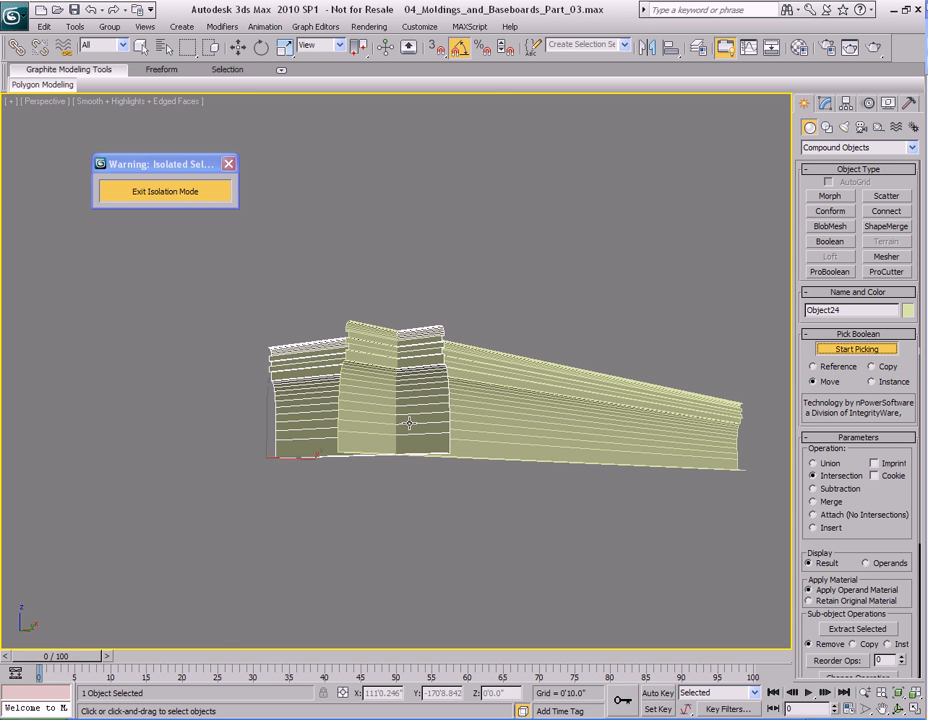
left_click(516, 372)
- Check the joined corner and convert the resulting baseboard to an Editable Poly
middle_click_drag(513, 386, 286, 455, "alt")
middle_click_drag(441, 459, 473, 392)
key("w")
key("q")
right_click(482, 312)
mouse_move(512, 452)
left_click(625, 460)
- Flip the normals of all polygons on the joined baseboard and exit isolation mode
key("4")
key("ctrl+a")
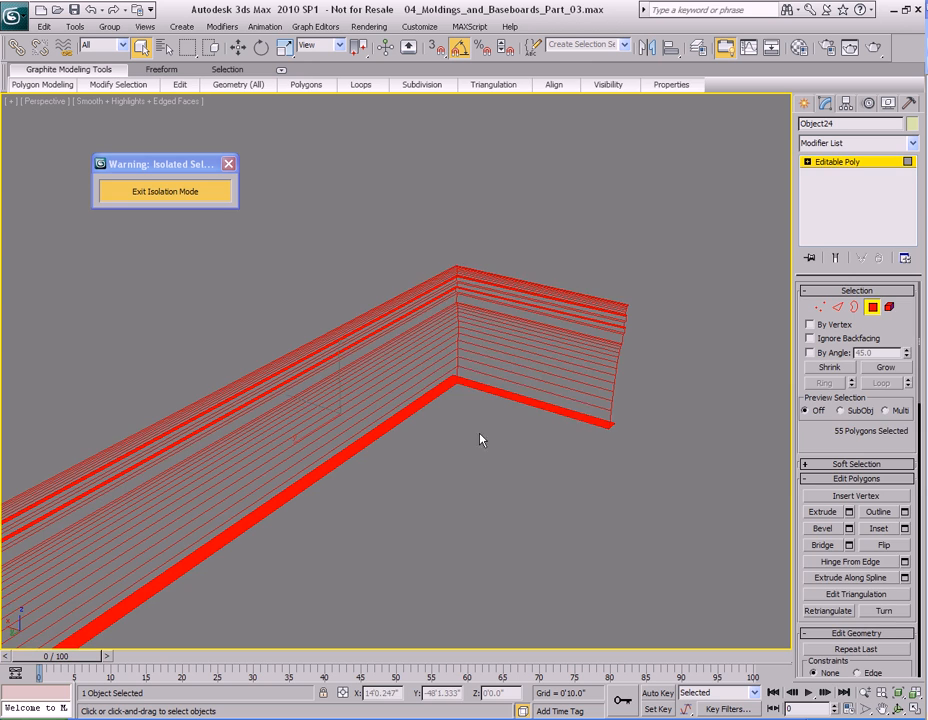
right_click(497, 322)
left_click(452, 437)
key("4")
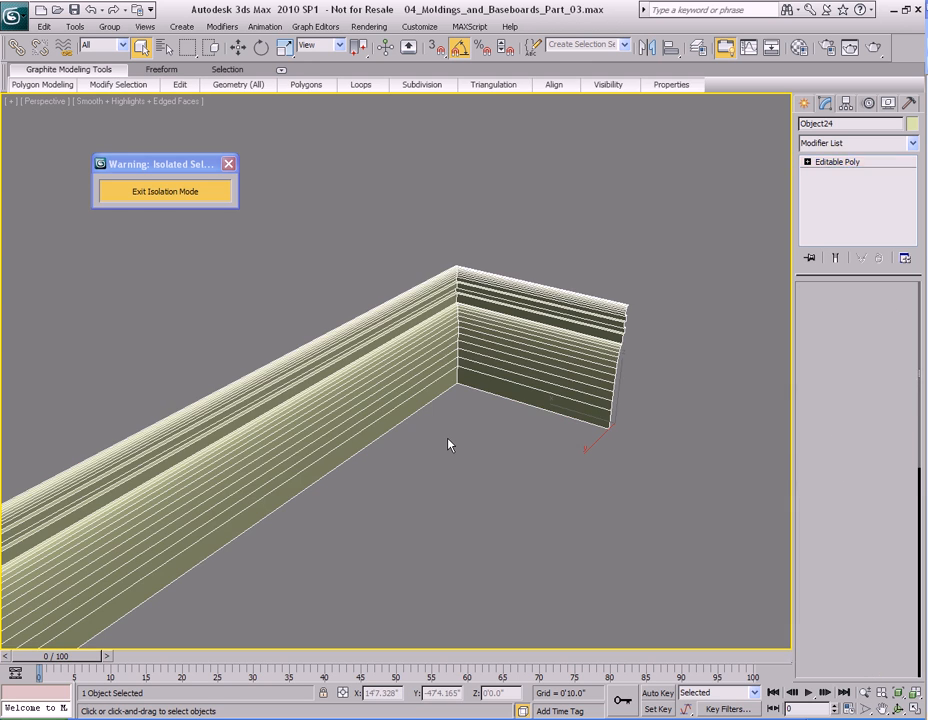
left_click(190, 191)
middle_click_drag(445, 304, 278, 378, "alt")
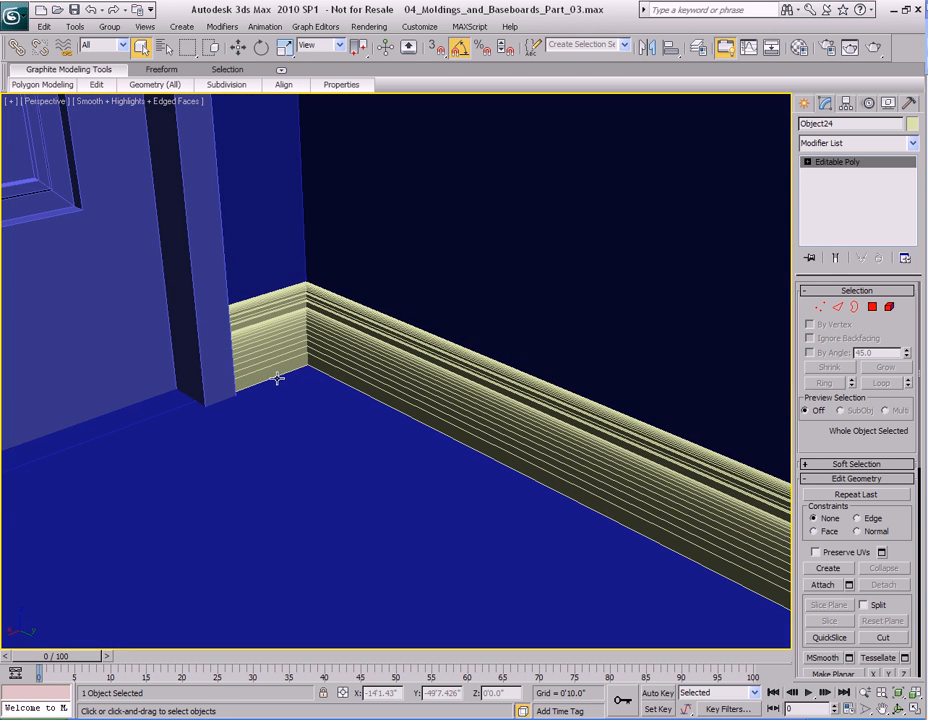
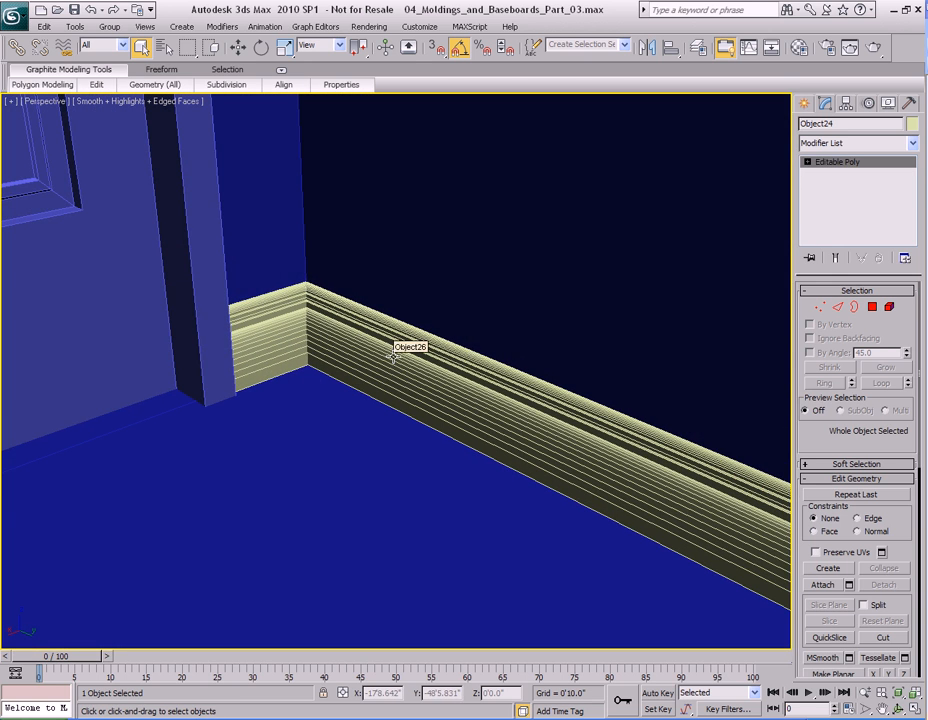
- Select the short baseboard beside the door frame together with the adjoining long baseboard and isolate both
middle_click_drag(404, 377, 390, 352, "alt")
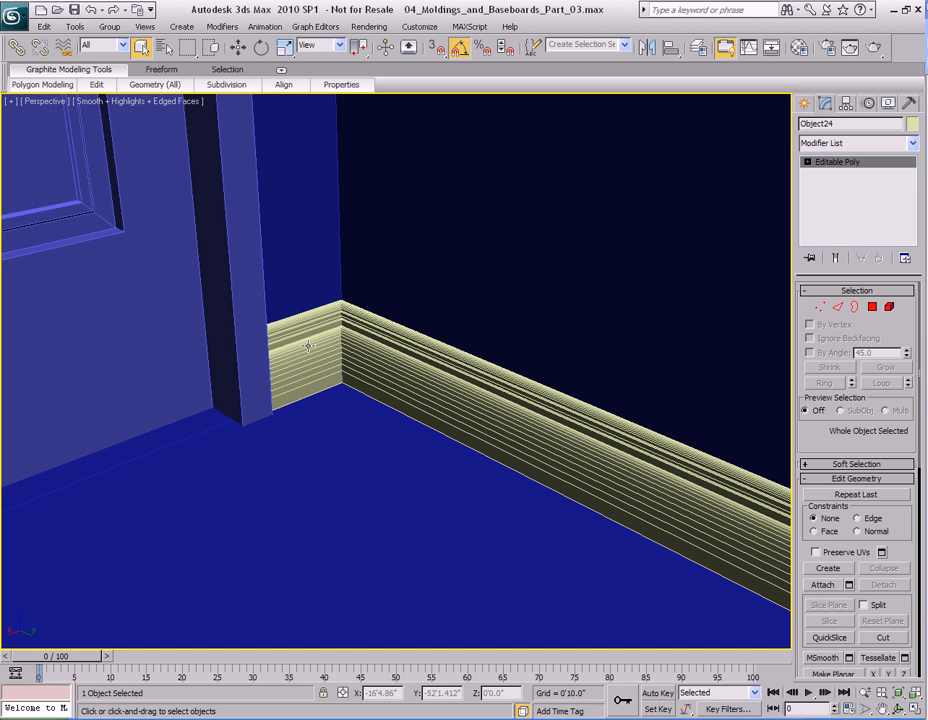
left_click(413, 368, "ctrl")
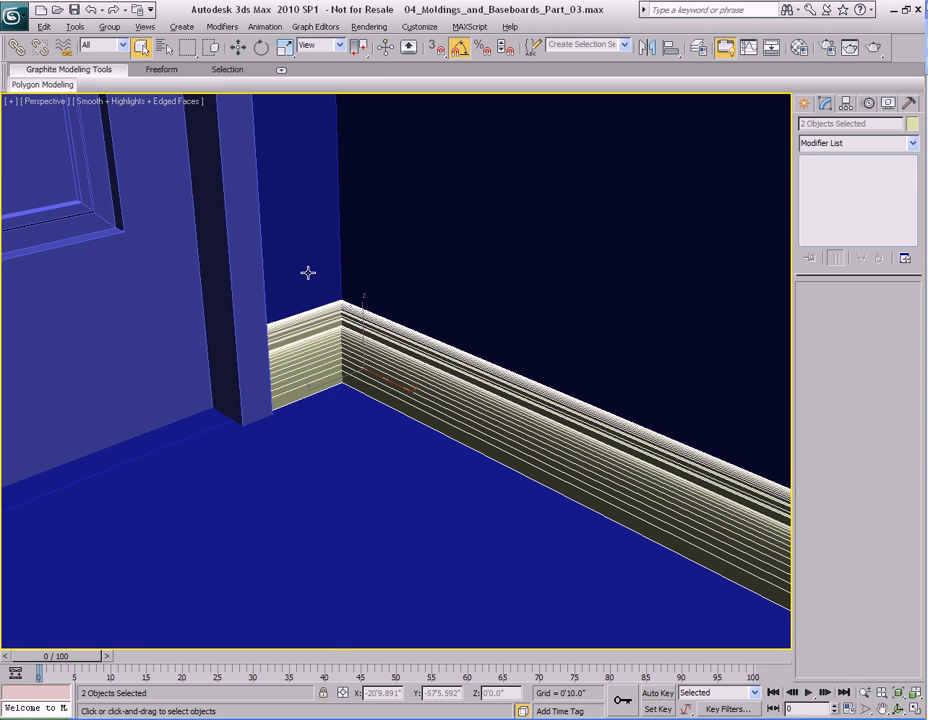
key("alt+q")
middle_click_drag(434, 330, 331, 354, "alt")
left_click(331, 354)
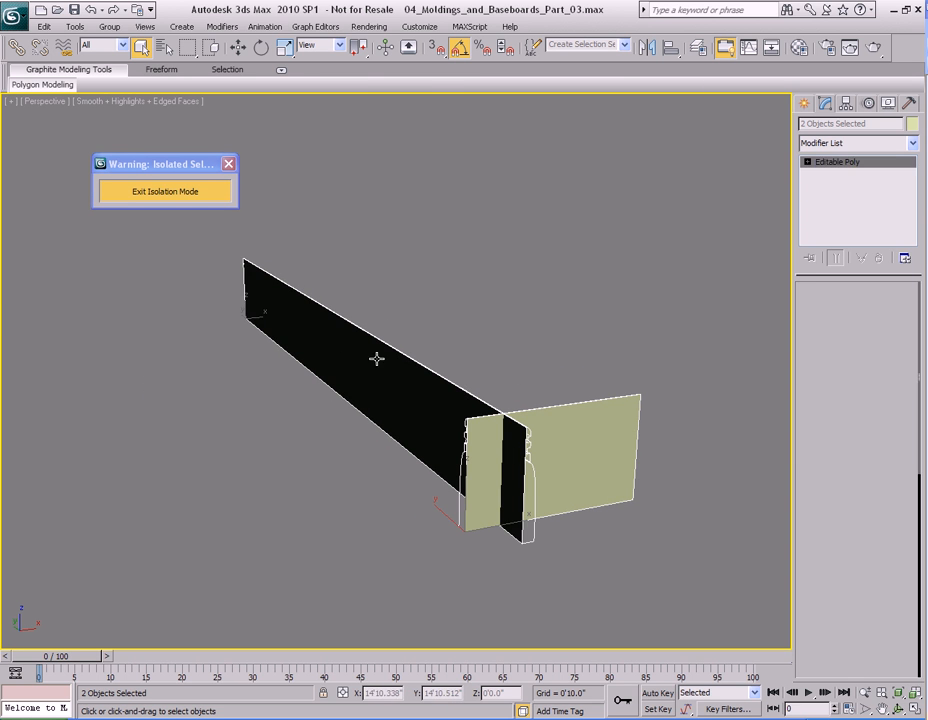
- Delete the large flat back polygon of the long baseboard and of the short baseboard
key("4")
left_click(351, 358)
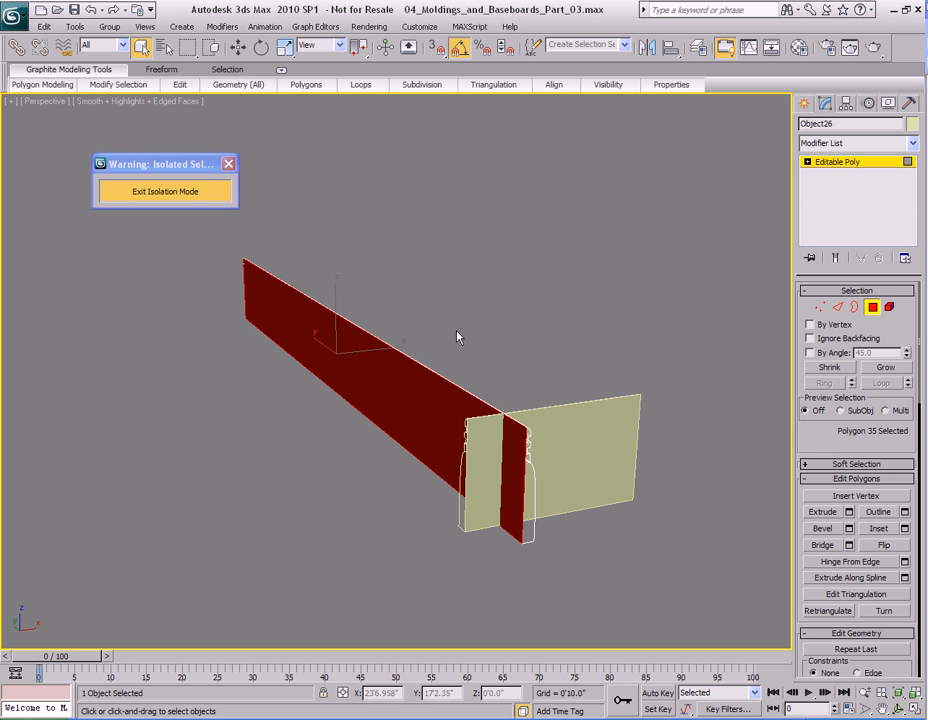
left_click(458, 333)
scroll(605, 454, "up", 4)
middle_click_drag(605, 454, 494, 404)
left_click(521, 379)
key("4")
left_click(520, 381)
key("Delete")
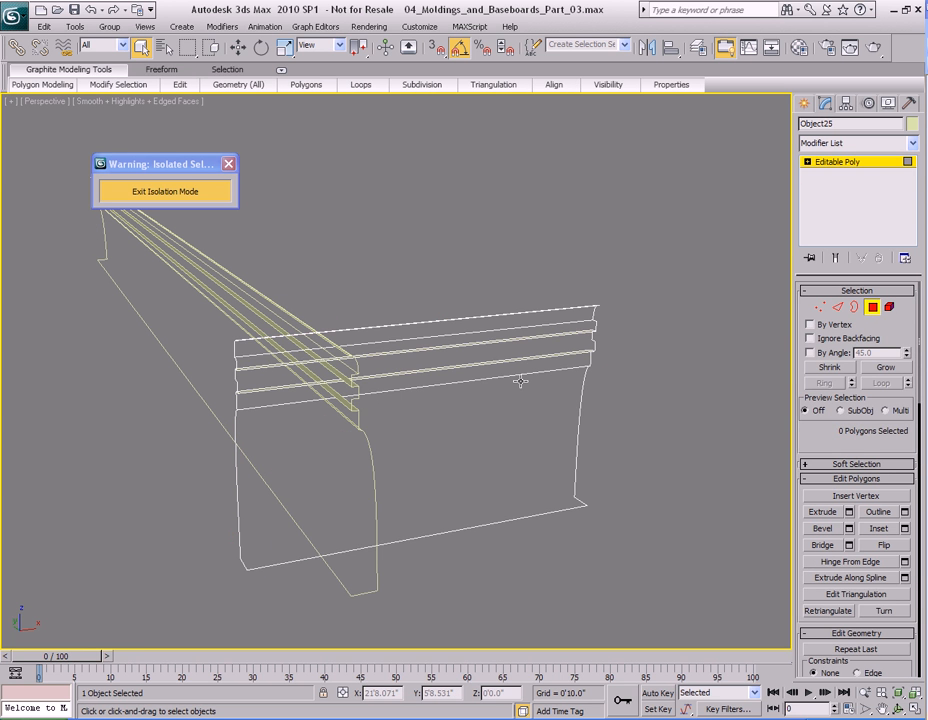
key("4")
- Try a ProBoolean intersection on the long baseboard with the short baseboard as the operand
middle_click_drag(520, 381, 459, 364, "alt")
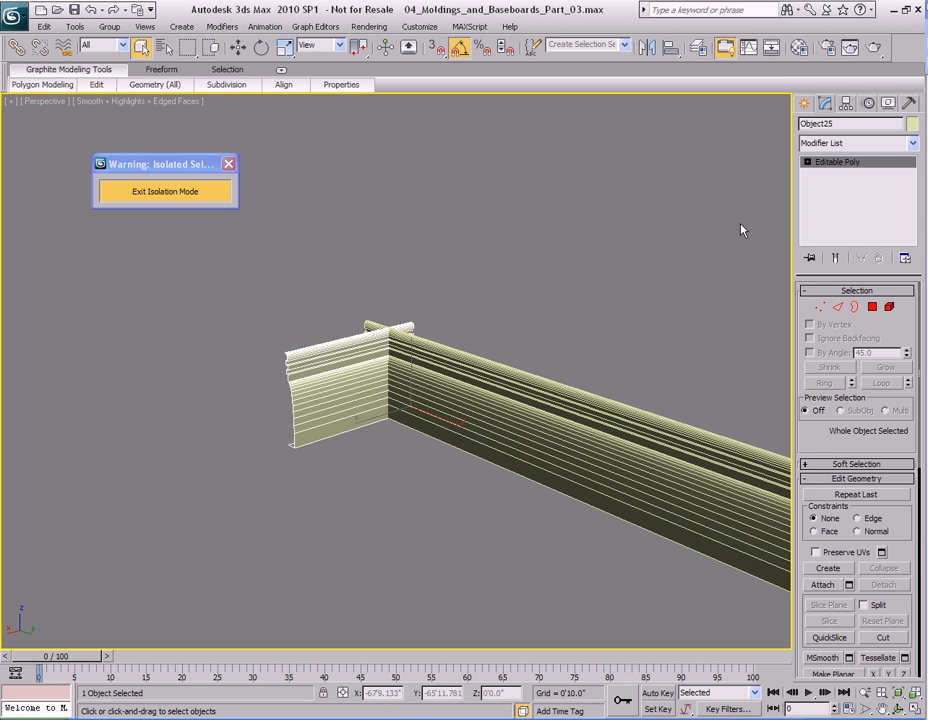
middle_click_drag(520, 400, 563, 313, "alt")
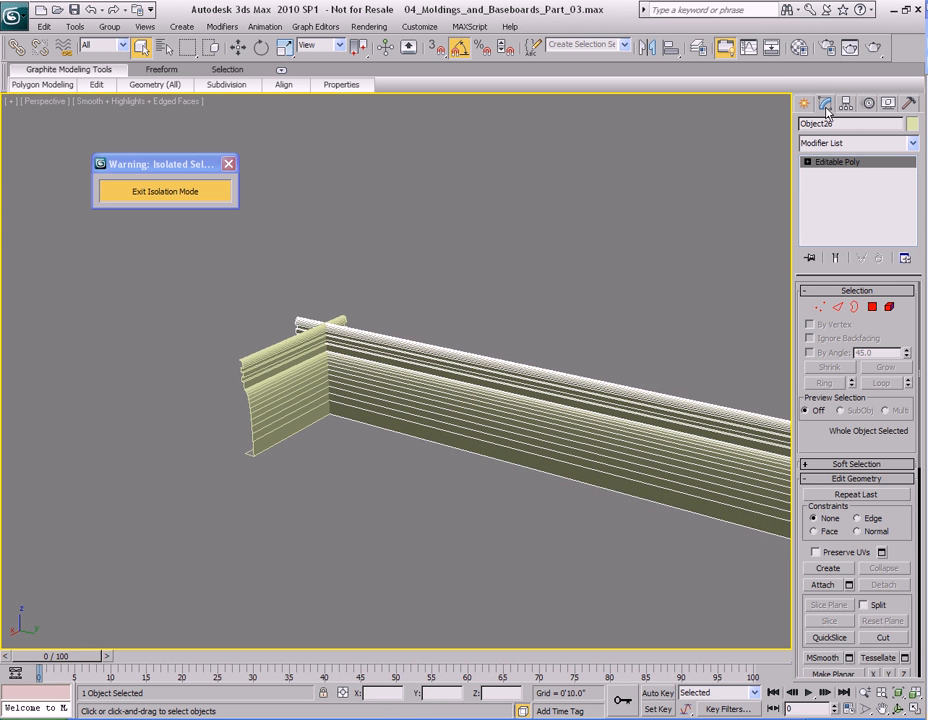
left_click(804, 103)
left_click(830, 271)
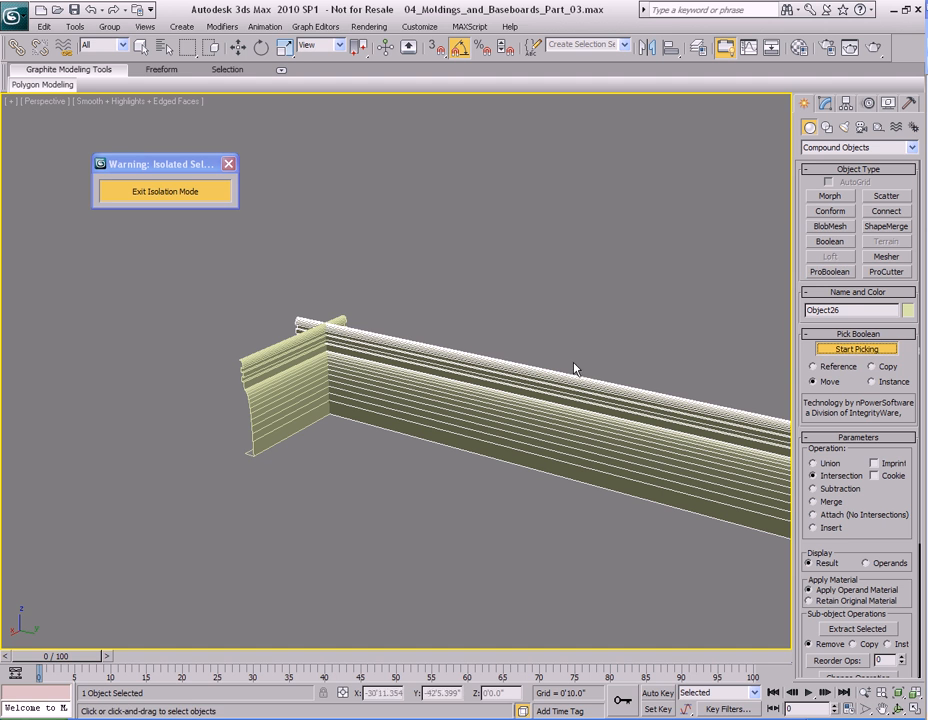
left_click(243, 369)
middle_click_drag(383, 373, 390, 343, "alt")
key("w")
left_click(315, 358)
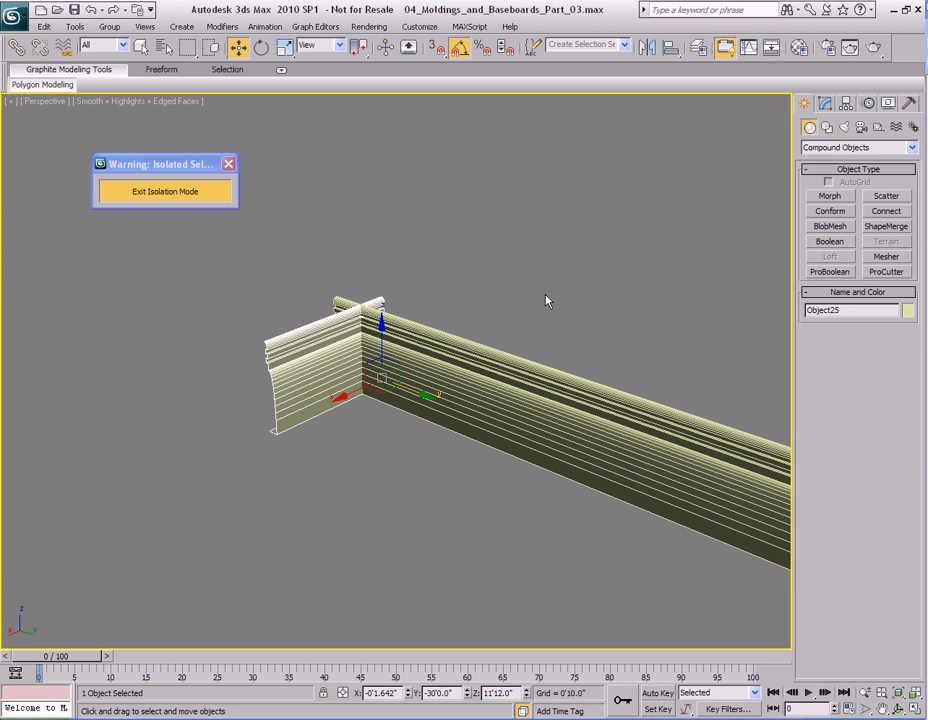
- Try a ProBoolean intersection on the short baseboard with the long baseboard as the operand, and undo it
key("q")
left_click(829, 271)
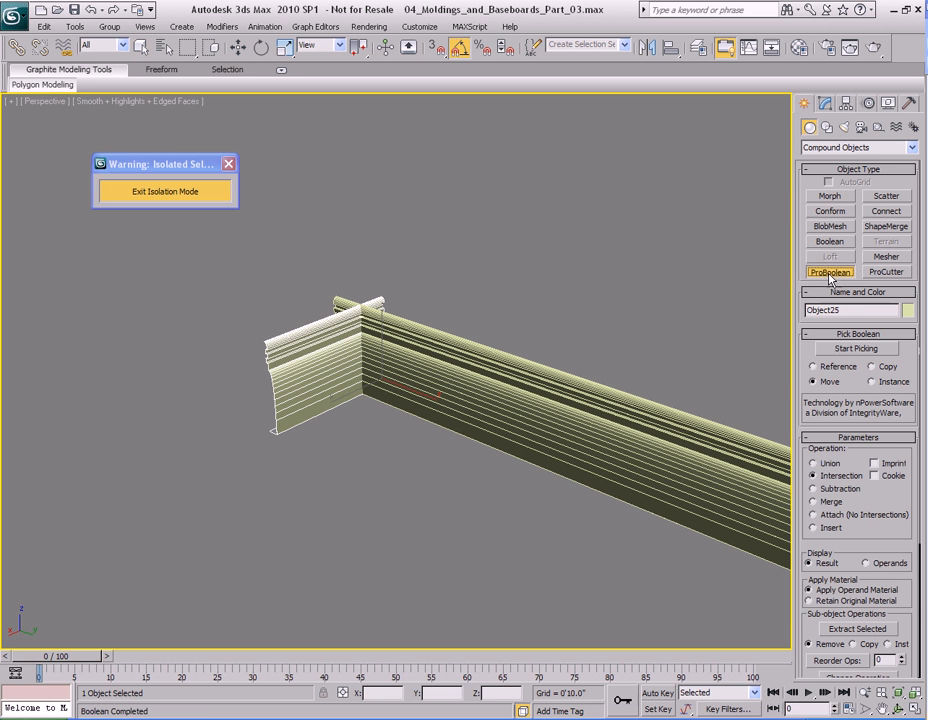
left_click(506, 379)
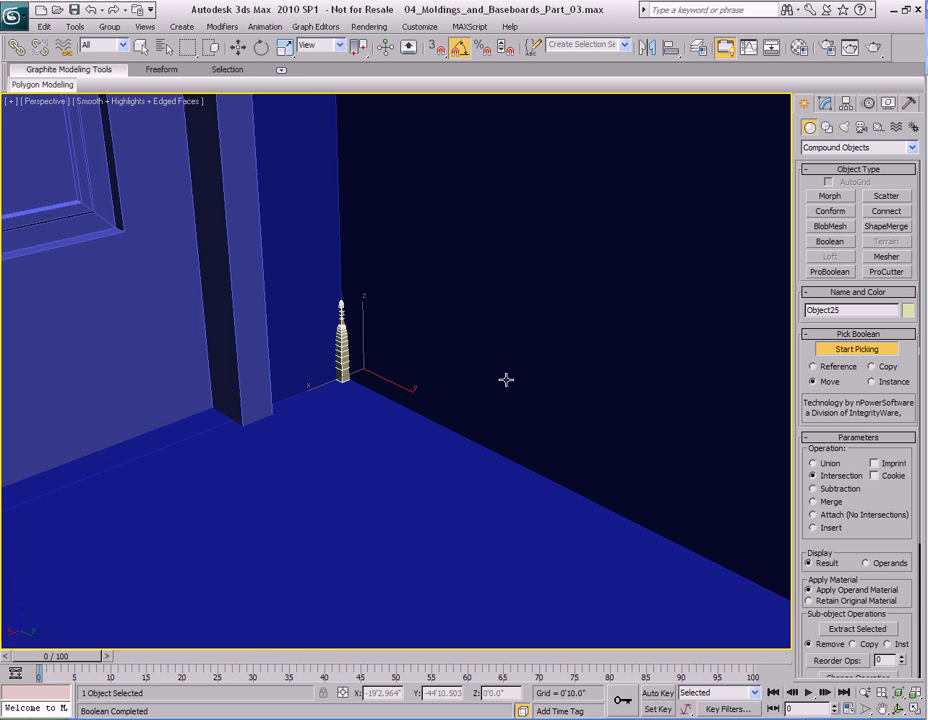
key("ctrl+z")
middle_click_drag(506, 379, 512, 352)
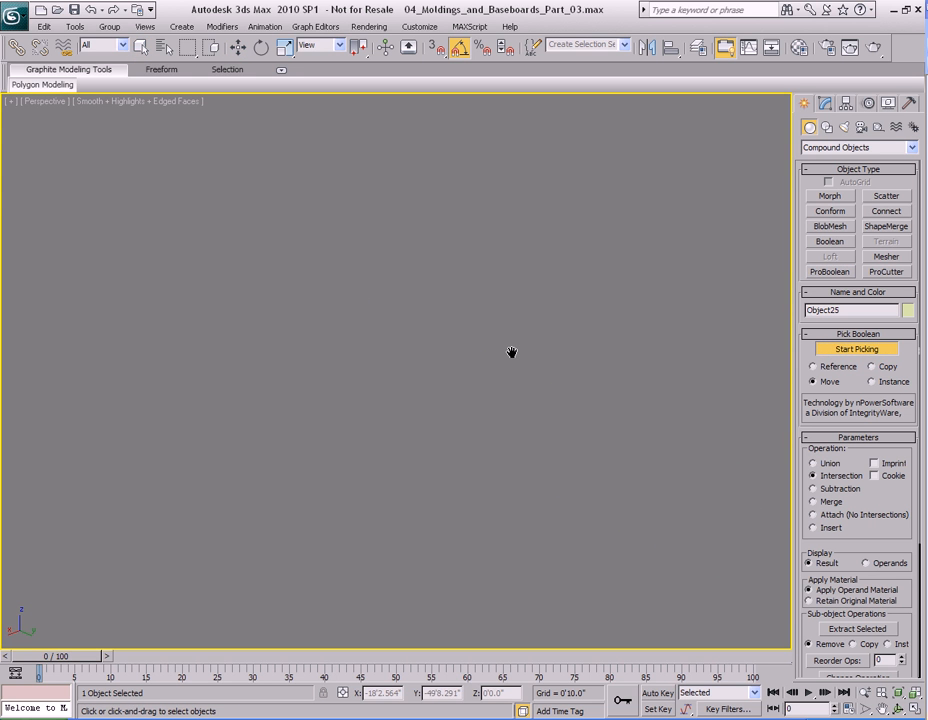
key("w")
scroll(647, 356, "down", 3)
middle_click_drag(647, 356, 529, 345)
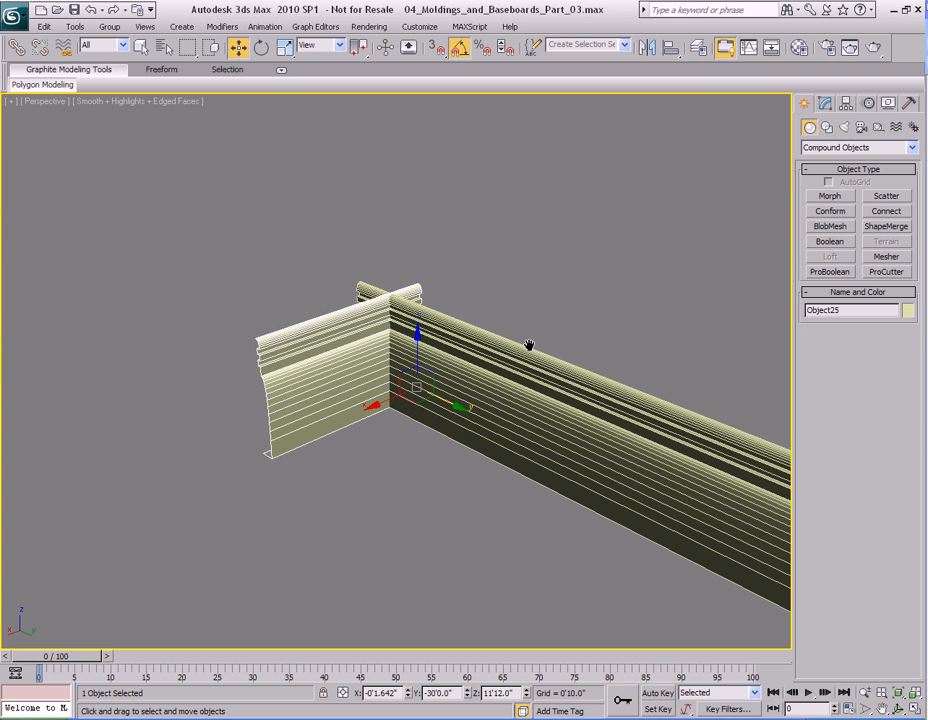
- Isolate the short baseboard to inspect it, and exit isolation mode to bring back the whole scene
key("alt+q")
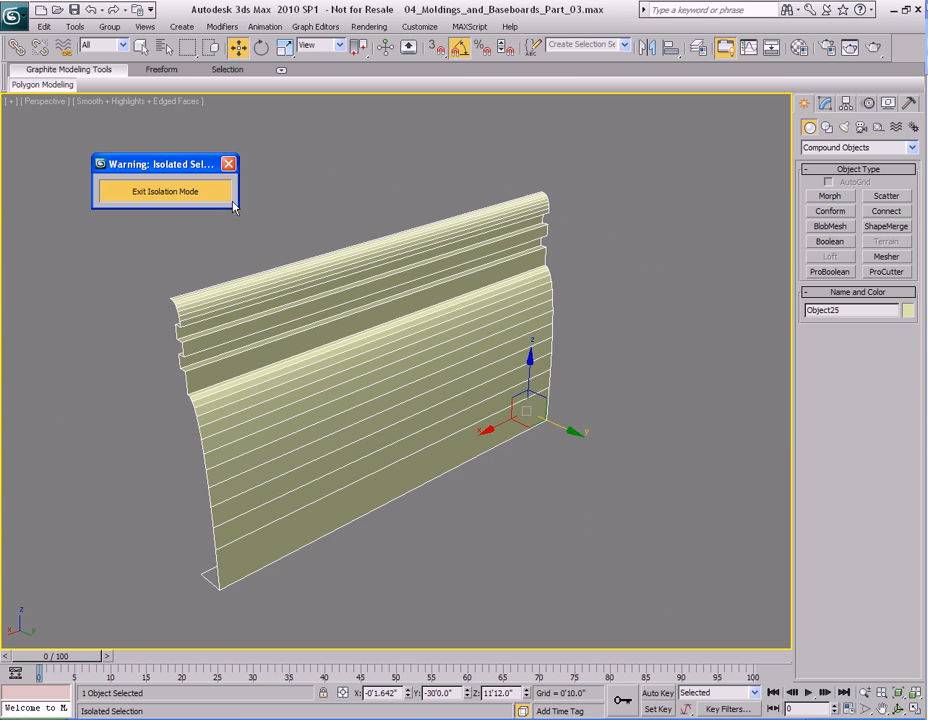
key("alt+q")
scroll(449, 288, "up", 3)
middle_click_drag(449, 288, 421, 292, "alt")
scroll(421, 292, "down", 2)
middle_click_drag(503, 336, 478, 325, "alt")
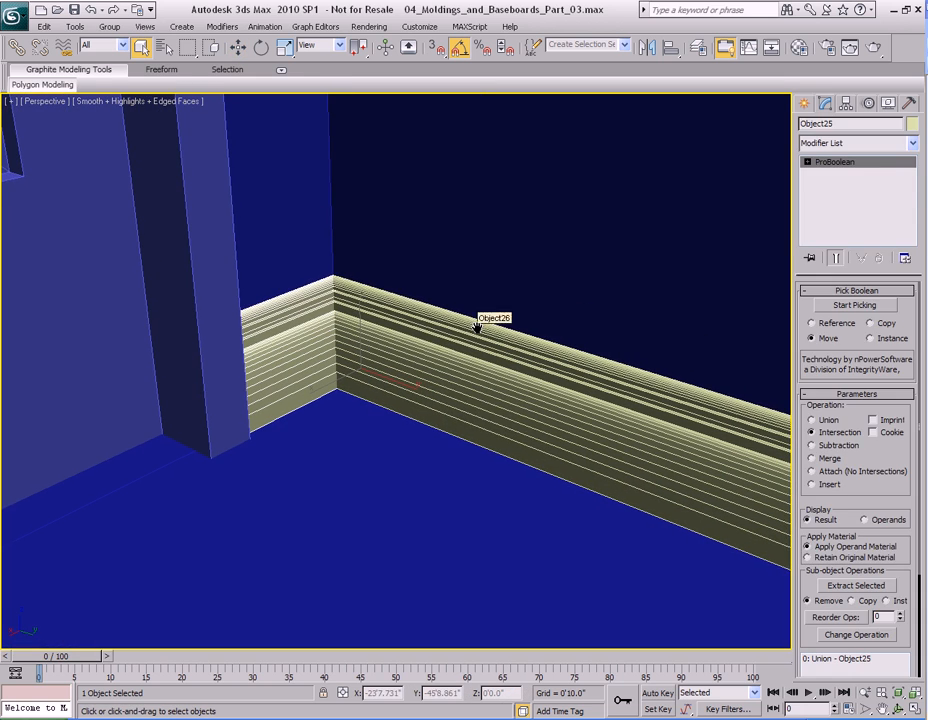
- Convert the short baseboard to an Editable Poly and flip the normals of all its polygons
right_click(417, 322)
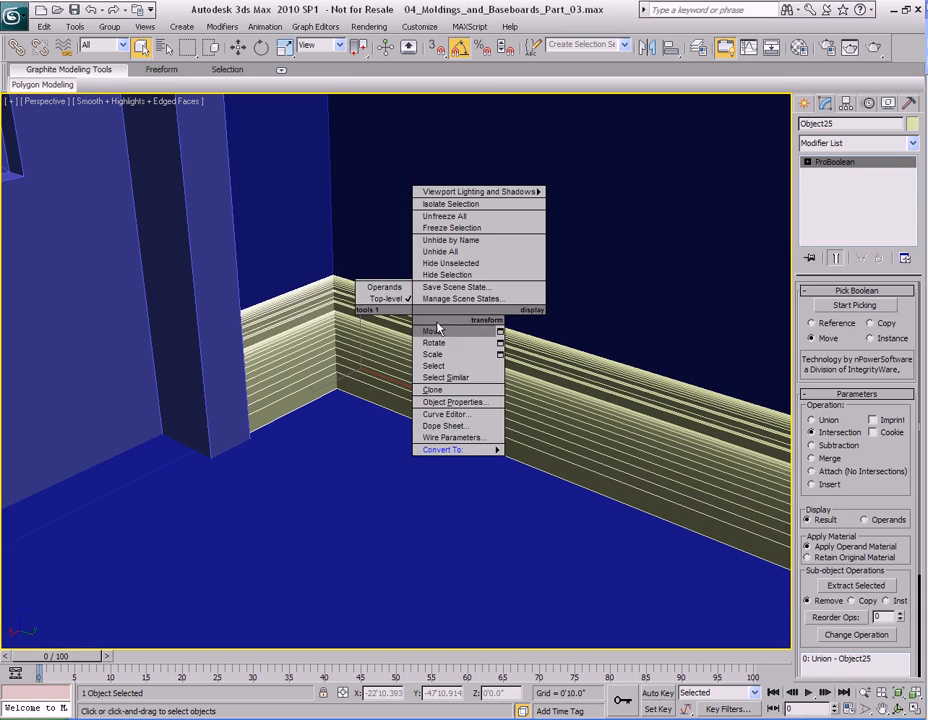
mouse_move(480, 449)
left_click(545, 461)
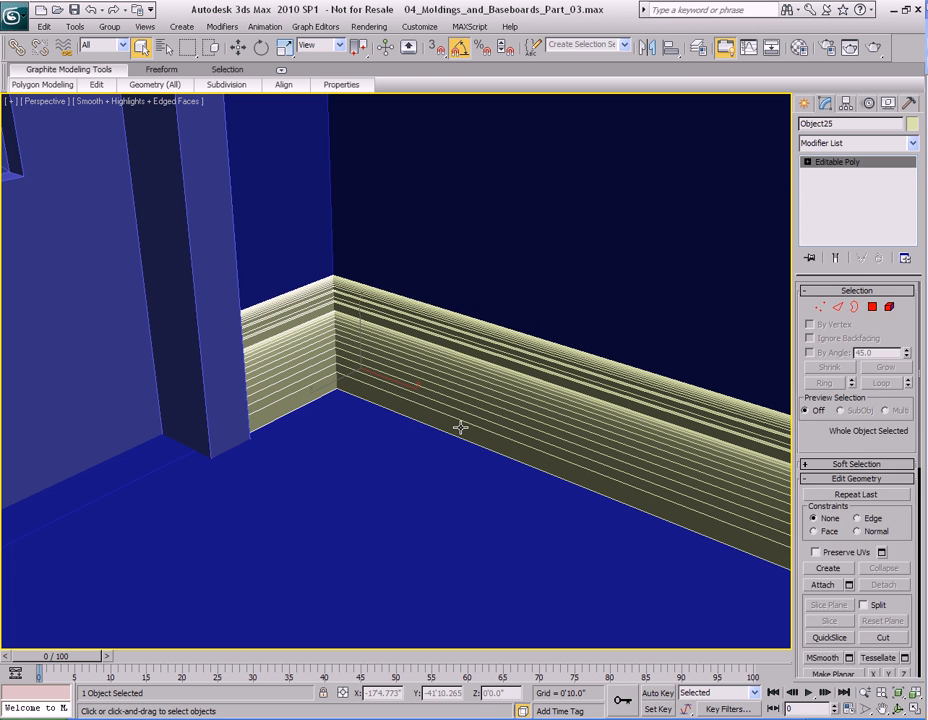
key("4")
right_click(427, 354)
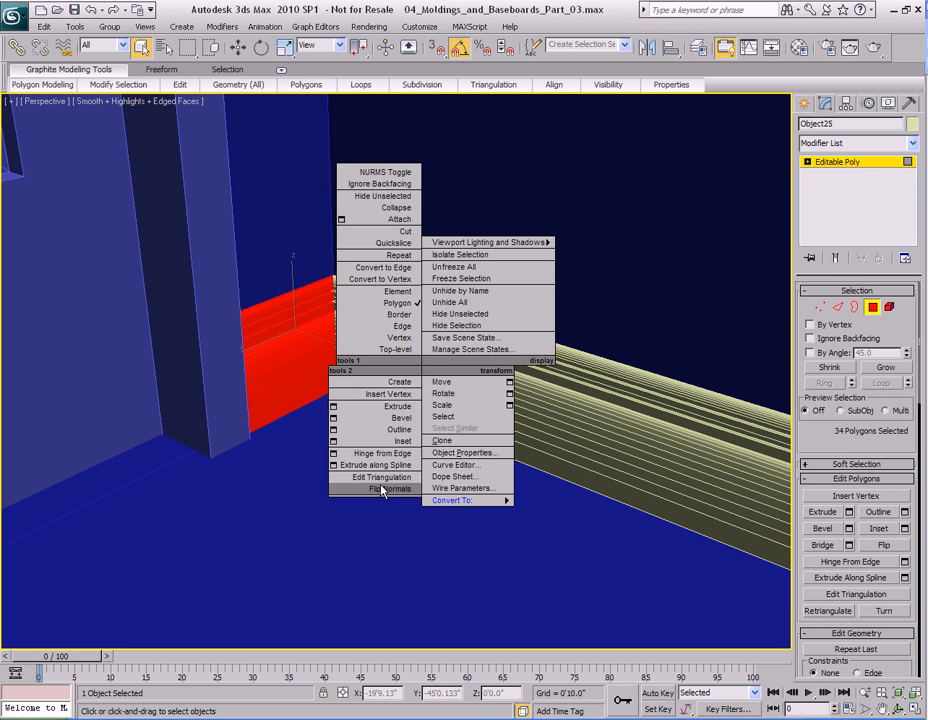
left_click(374, 489)
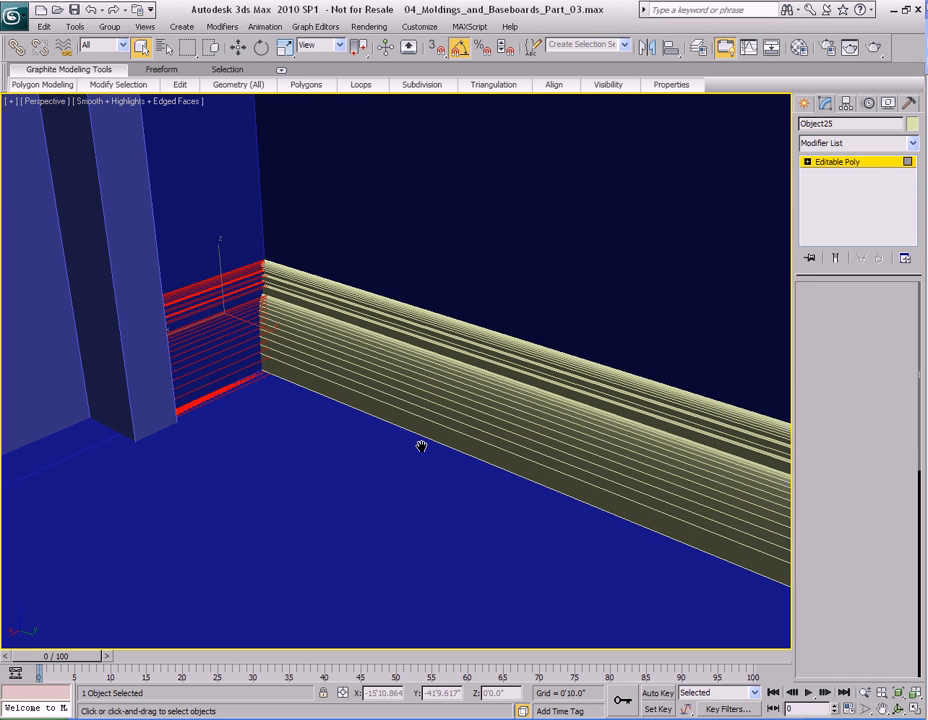
key("4")
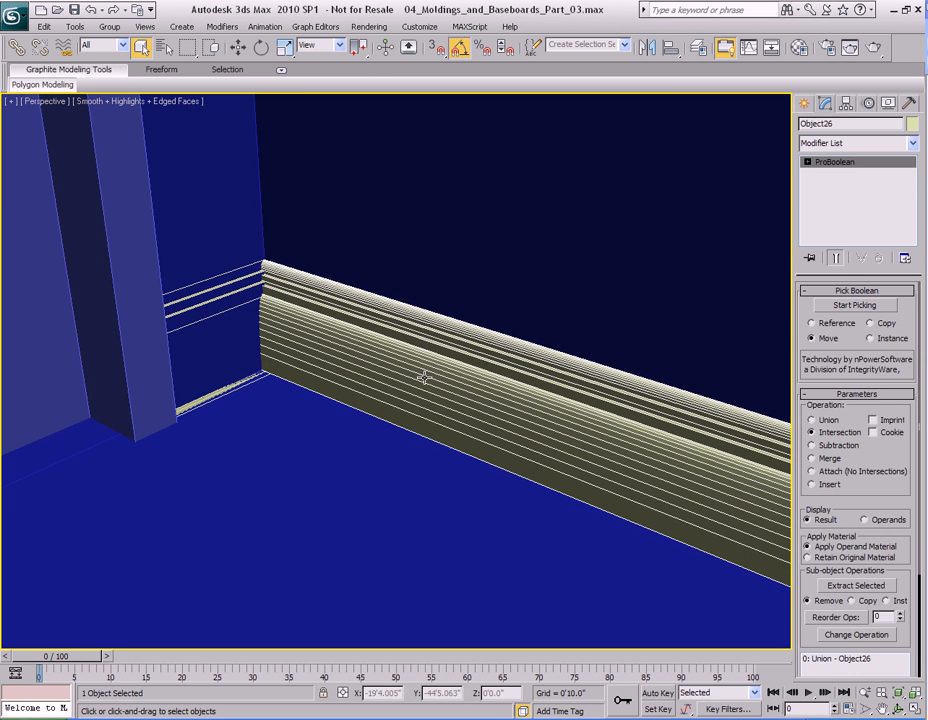
- Convert the long baseboard to an Editable Poly and flip the normals of all its polygons
right_click(424, 378)
mouse_move(472, 490)
left_click(547, 501)
key("4")
key("ctrl+a")
right_click(399, 338)
left_click(360, 461)
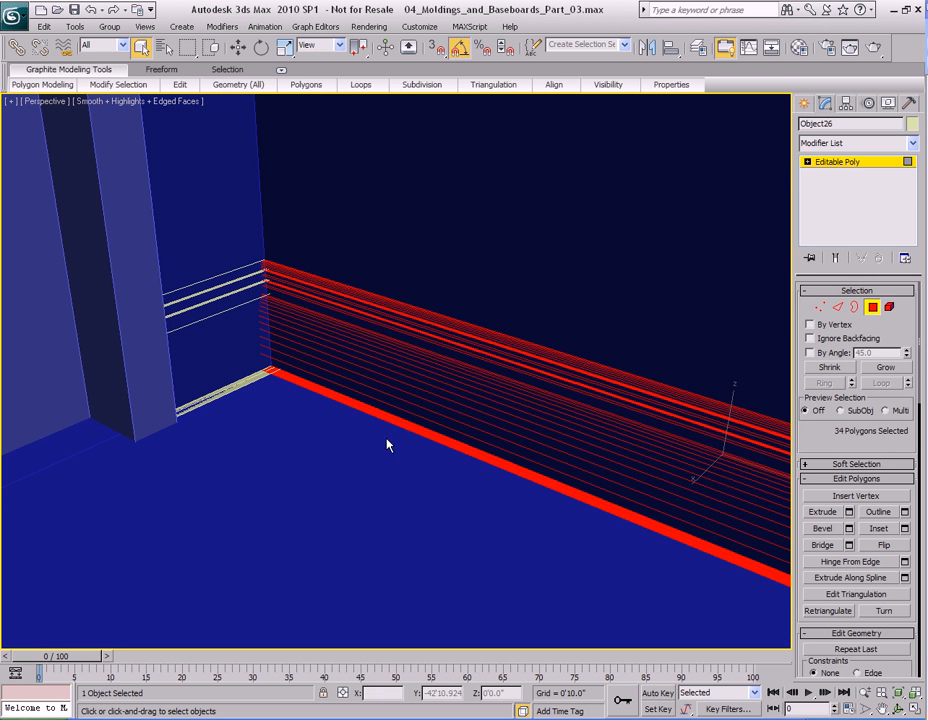
middle_click_drag(343, 409, 392, 415)
key("4")
- Apply a ProBoolean intersection to the flipped short baseboard, picking the flipped long baseboard as the operand
key("F3")
mouse_move(250, 346)
middle_mouse_down("alt")
mouse_move(474, 311)
mouse_move(499, 285)
mouse_move(440, 324)
middle_mouse_up("alt")
key("F3")
left_click(507, 359)
left_click(805, 104)
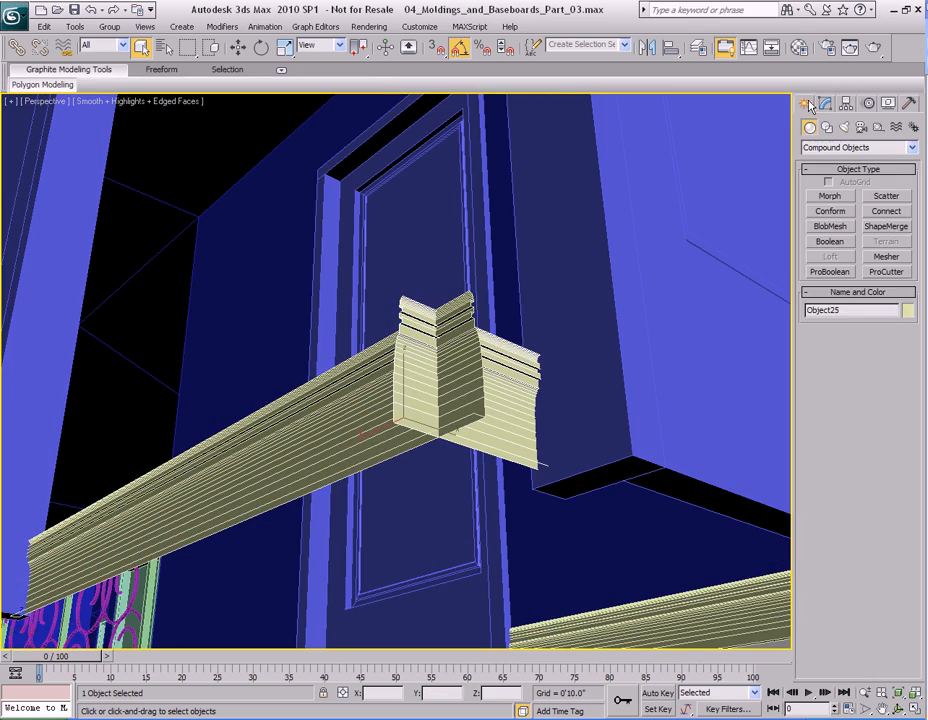
left_click(830, 272)
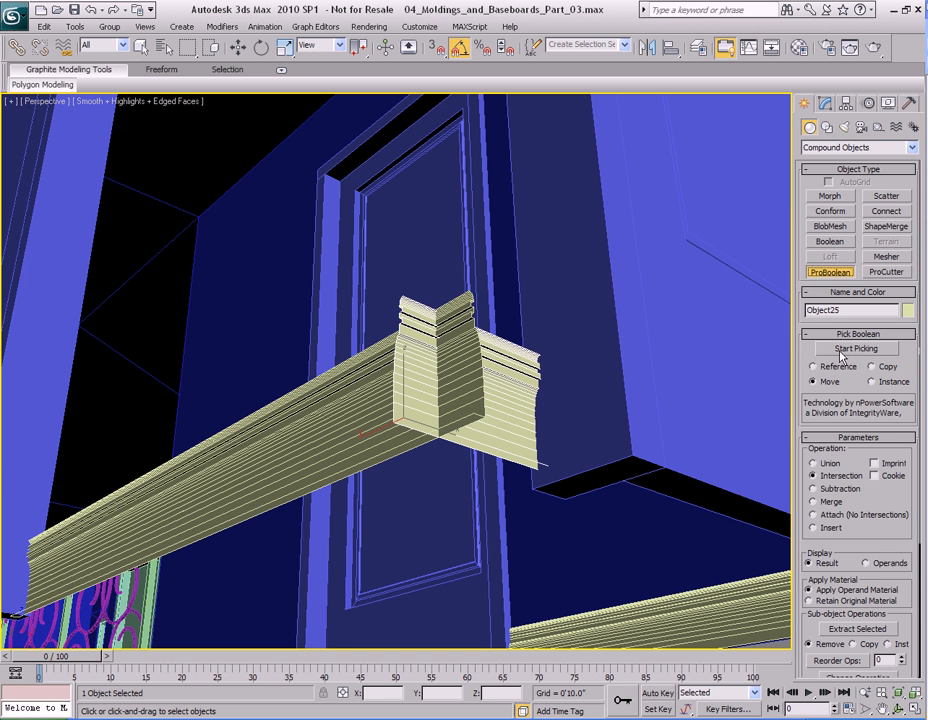
left_click(841, 352)
left_click(367, 377)
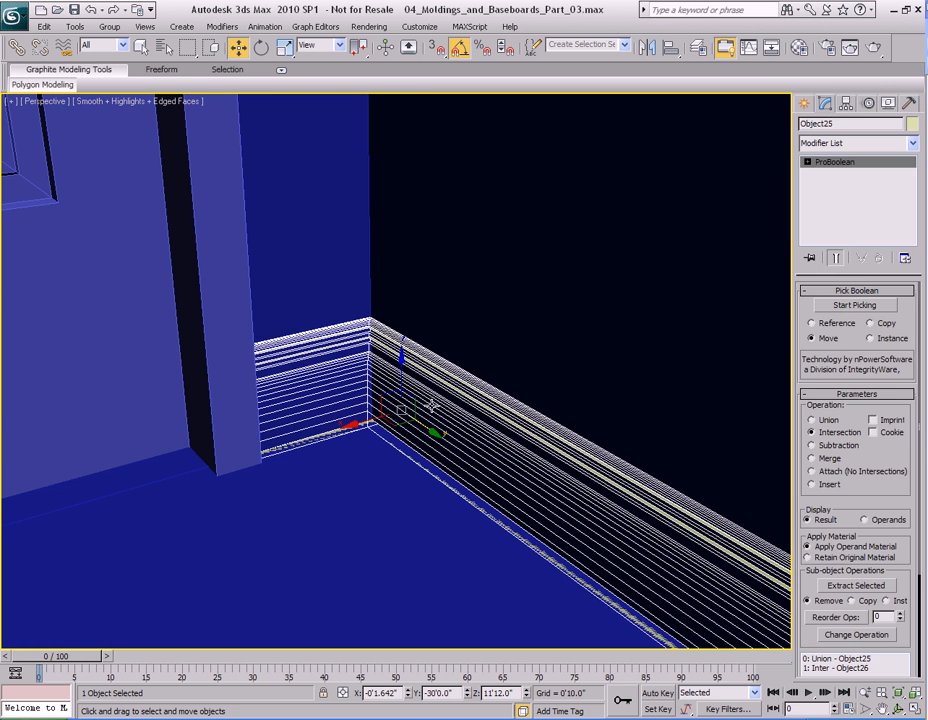
- Convert the joined corner baseboard to an Editable Poly and flip the normals of all its polygons
key("ctrl+a")
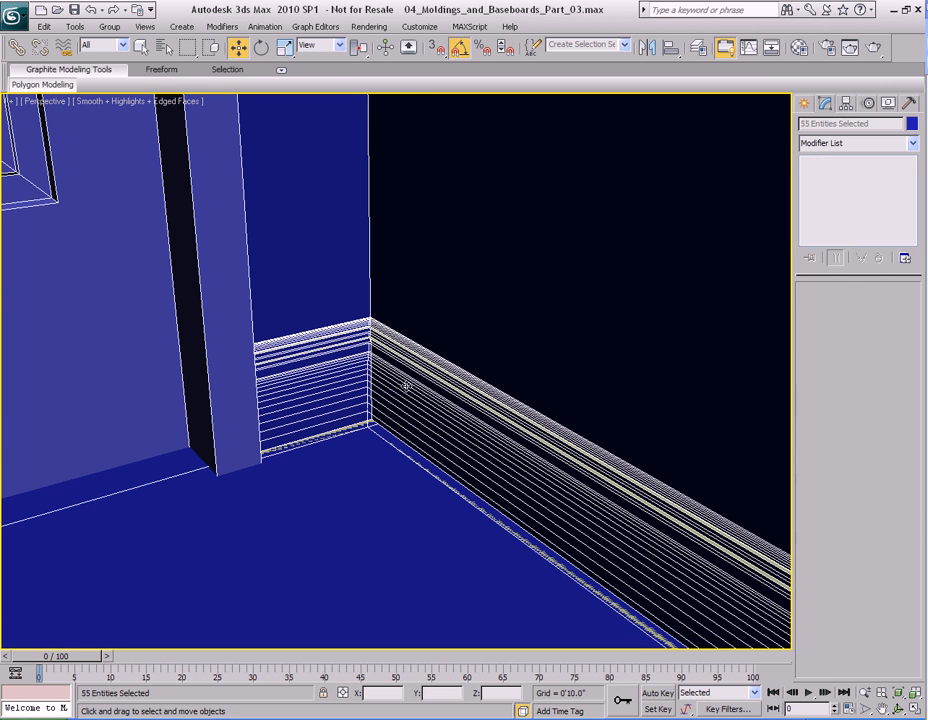
left_click(400, 369)
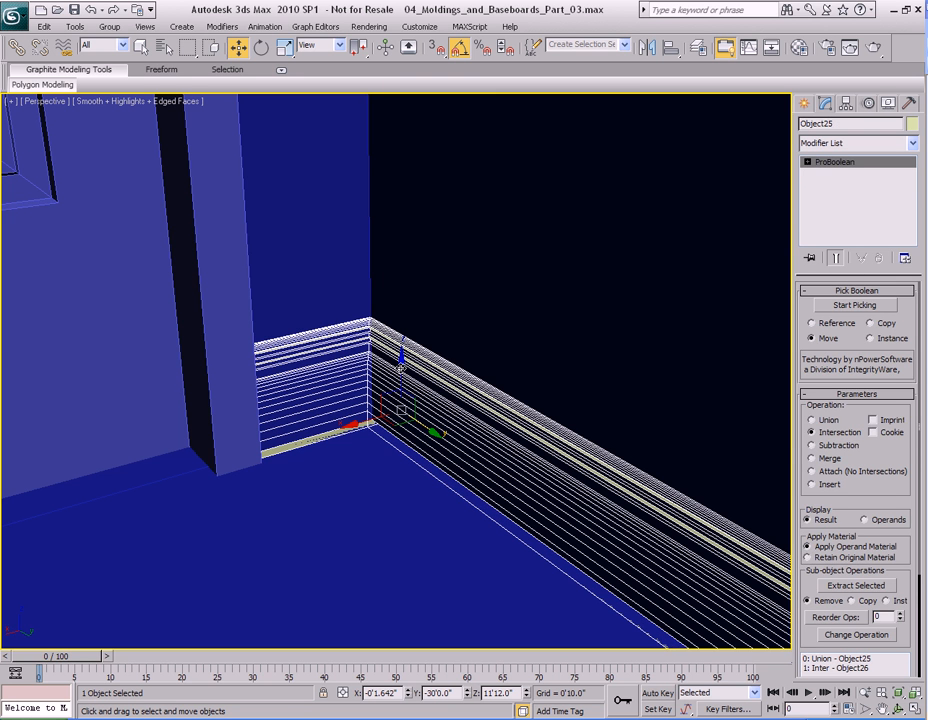
right_click(400, 360)
mouse_move(425, 497)
left_click(543, 510)
key("4")
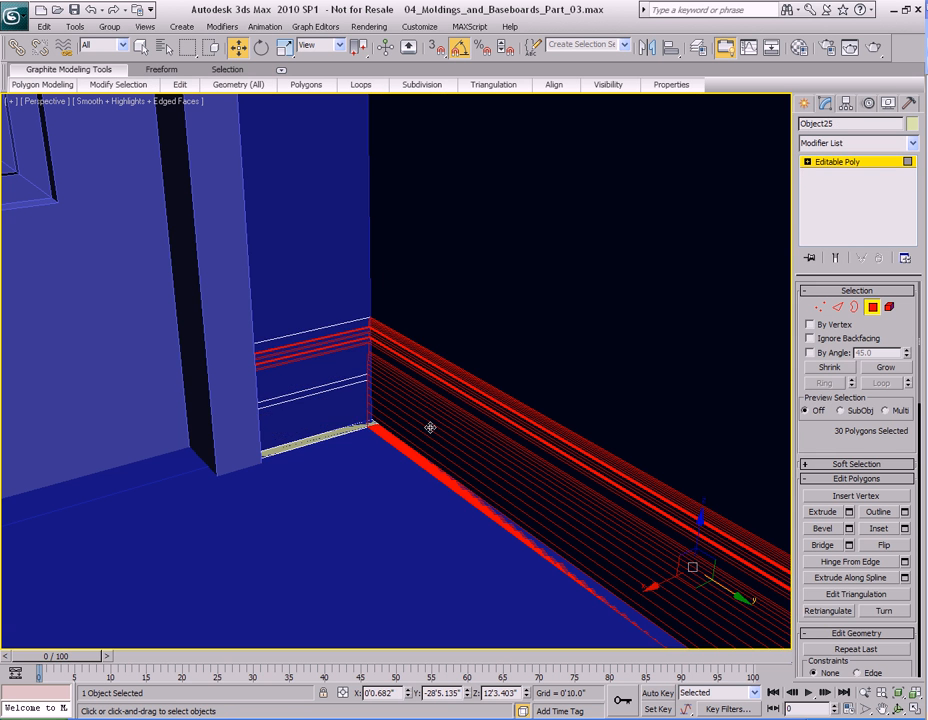
key("ctrl+a")
right_click(318, 378)
left_click(365, 418)
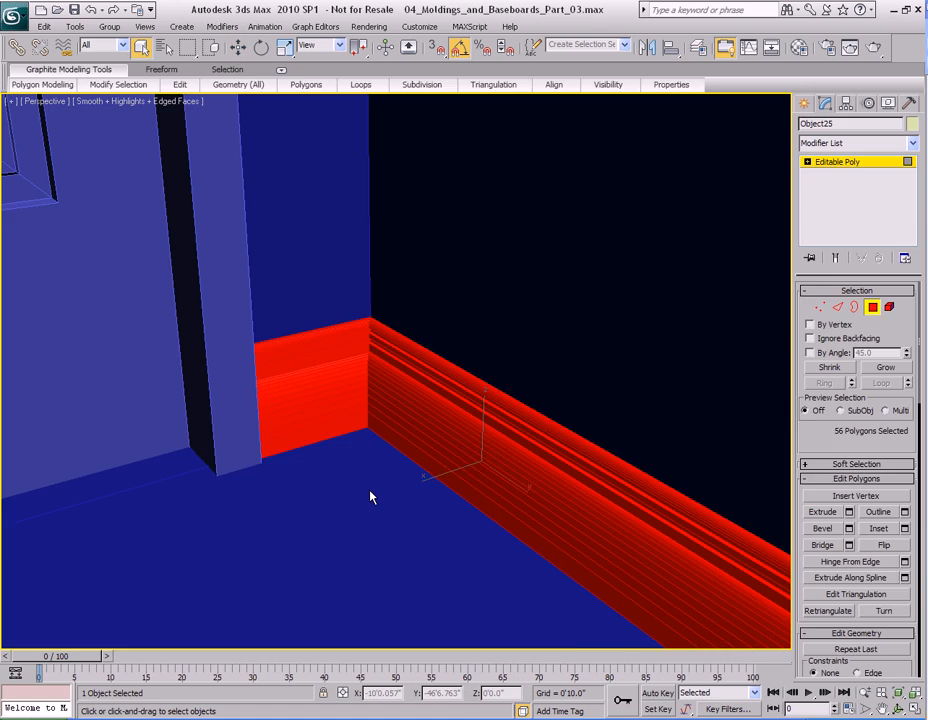
key("4")
- Examine the baseboards along the upper hallway and around the stairs to locate the next overlapping corner
scroll(427, 489, "down", 3)
middle_click_drag(420, 466, 370, 430)
scroll(463, 454, "down", 5)
mouse_move(370, 430)
middle_mouse_down()
mouse_move(332, 407)
mouse_move(383, 436)
middle_mouse_up()
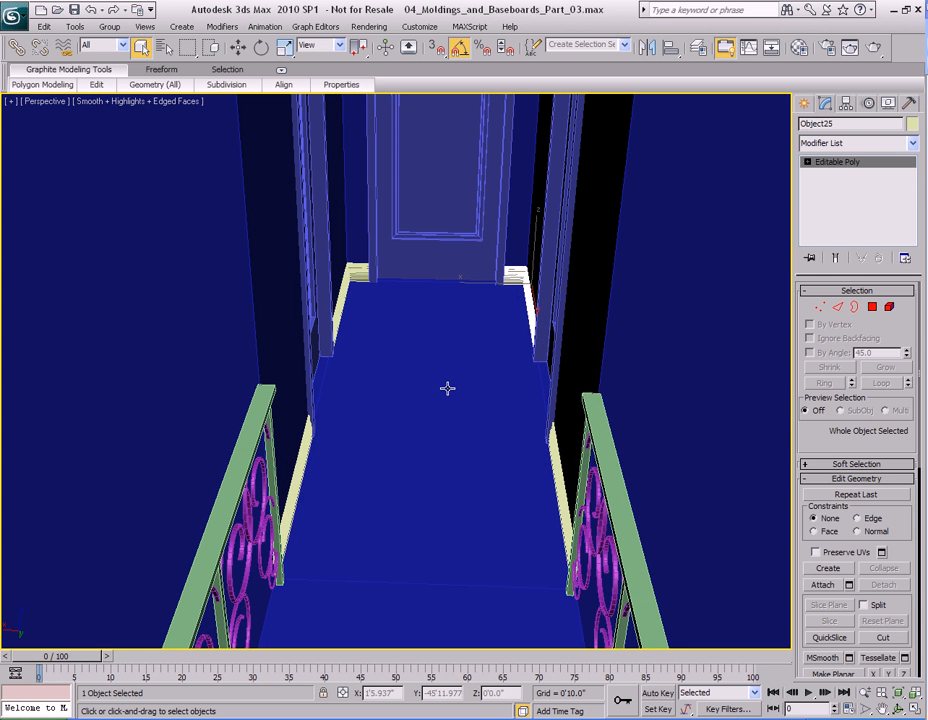
middle_click_drag(443, 388, 456, 430, "alt")
middle_click_drag(301, 341, 531, 327, "alt")
middle_click_drag(435, 362, 298, 372, "alt")
middle_click_drag(298, 372, 745, 258)
scroll(745, 258, "down", 4)
middle_click_drag(491, 342, 464, 401, "alt")
scroll(201, 393, "up", 4)
left_click(390, 398)
middle_click_drag(390, 398, 440, 405, "alt")
middle_click_drag(576, 429, 340, 424)
scroll(359, 420, "up", 3)
middle_click_drag(259, 420, 340, 365, "alt")
mouse_move(340, 365)
middle_mouse_down()
mouse_move(342, 412)
mouse_move(340, 367)
middle_mouse_up()
middle_click_drag(287, 406, 393, 375)
scroll(350, 340, "up", 3)
key("F3")
key("F3")
- Select the baseboards meeting at the corner near the top of the stairs, isolate them and clear the selection
left_click(495, 365)
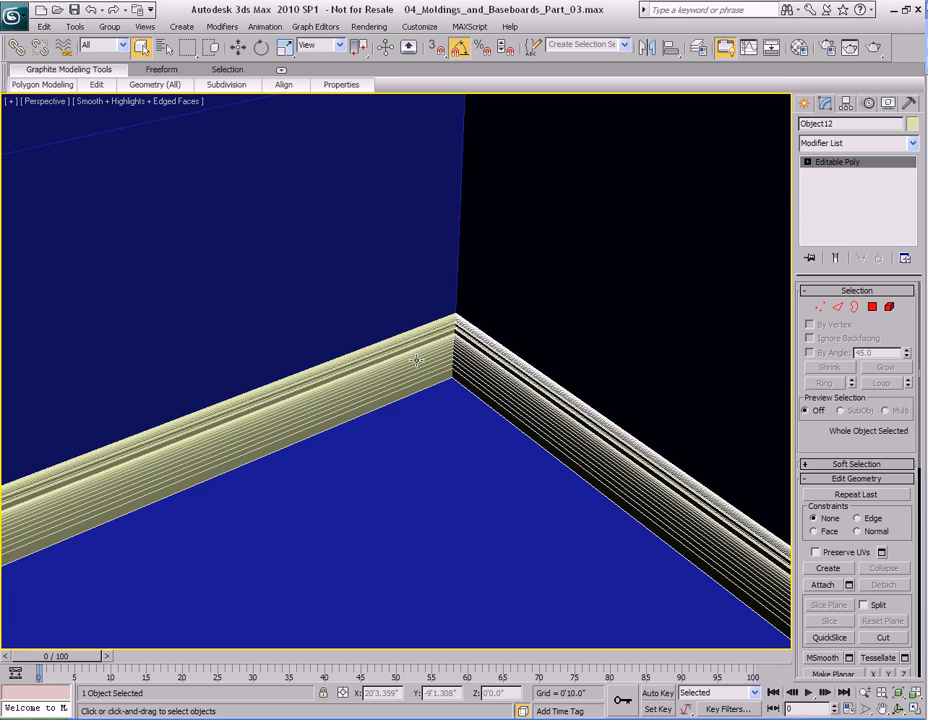
left_click(417, 360, "ctrl")
mouse_move(467, 355)
middle_mouse_down("alt")
mouse_move(165, 345)
mouse_move(460, 357)
middle_mouse_up("alt")
scroll(147, 347, "down", 5)
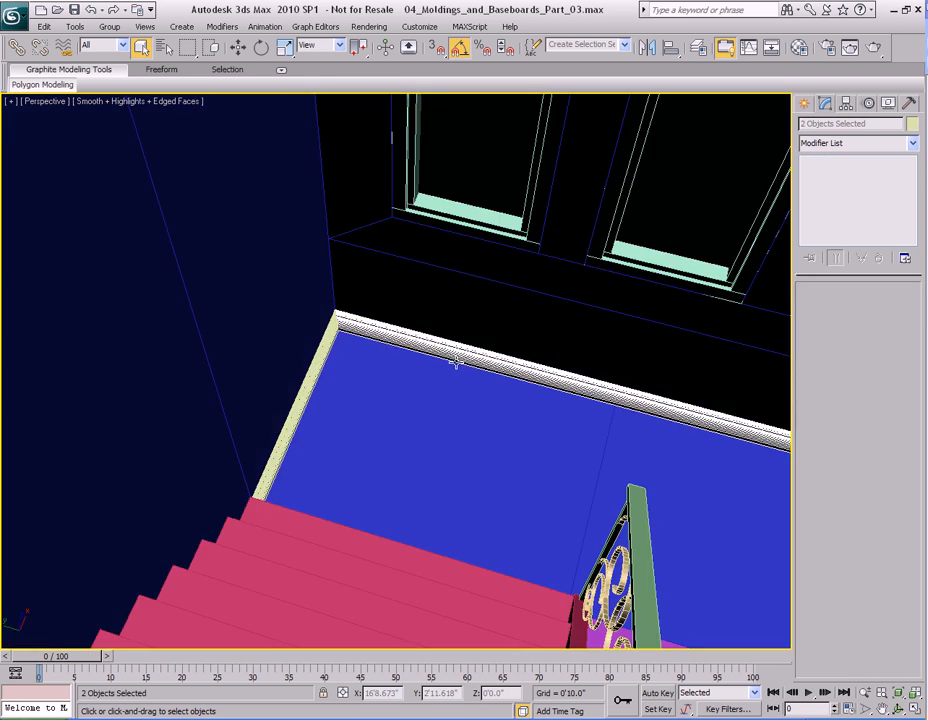
scroll(459, 359, "up", 3)
left_click(290, 332, "ctrl")
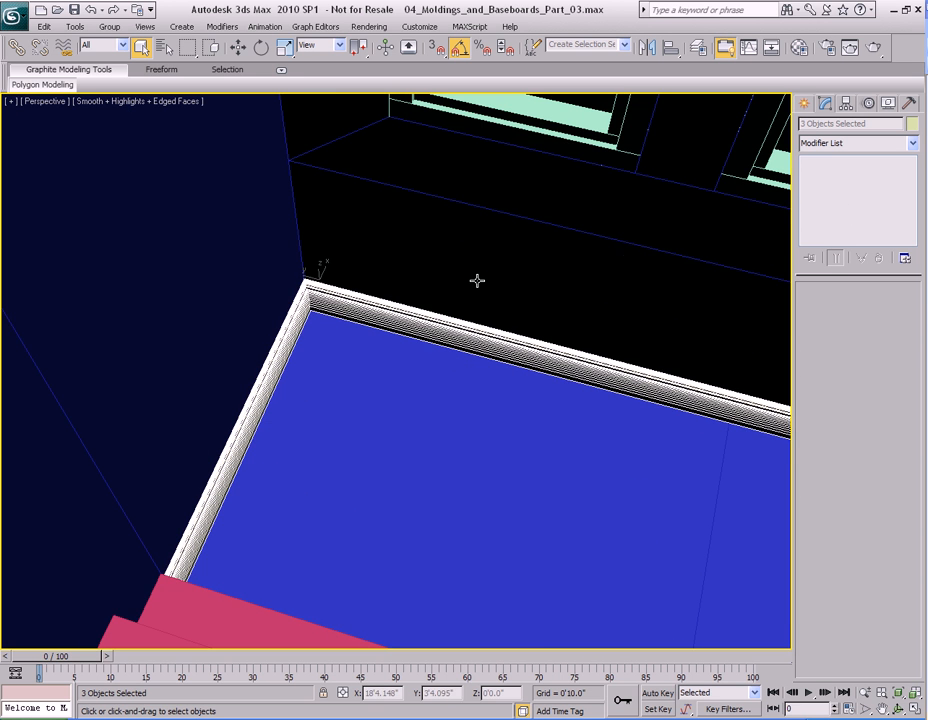
key("alt+q")
middle_click_drag(305, 311, 451, 302, "alt")
left_click(451, 302)
- Try a ProBoolean intersection on the long baseboard Object11, picking the adjoining baseboard at the corner as the operand
middle_click_drag(544, 182, 509, 242)
scroll(441, 321, "up", 4)
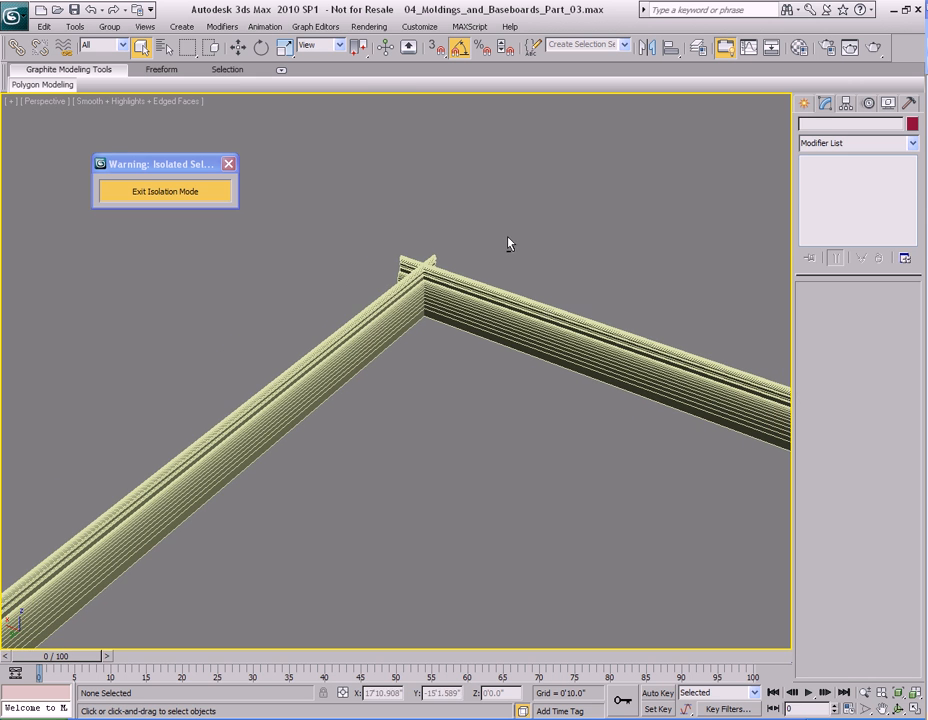
left_click(367, 318)
left_click(806, 104)
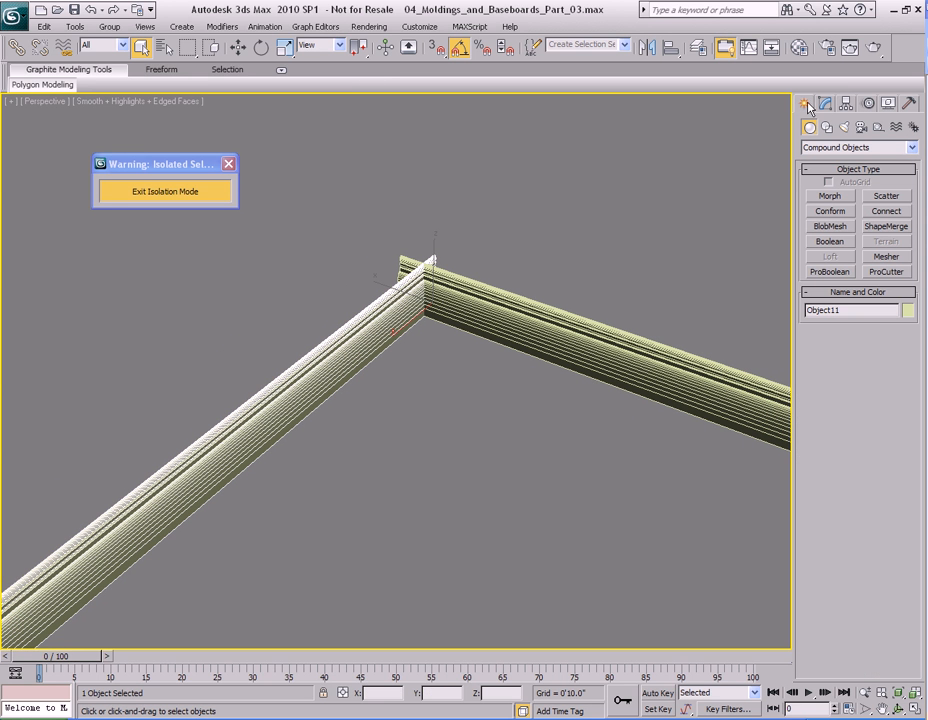
left_click(826, 273)
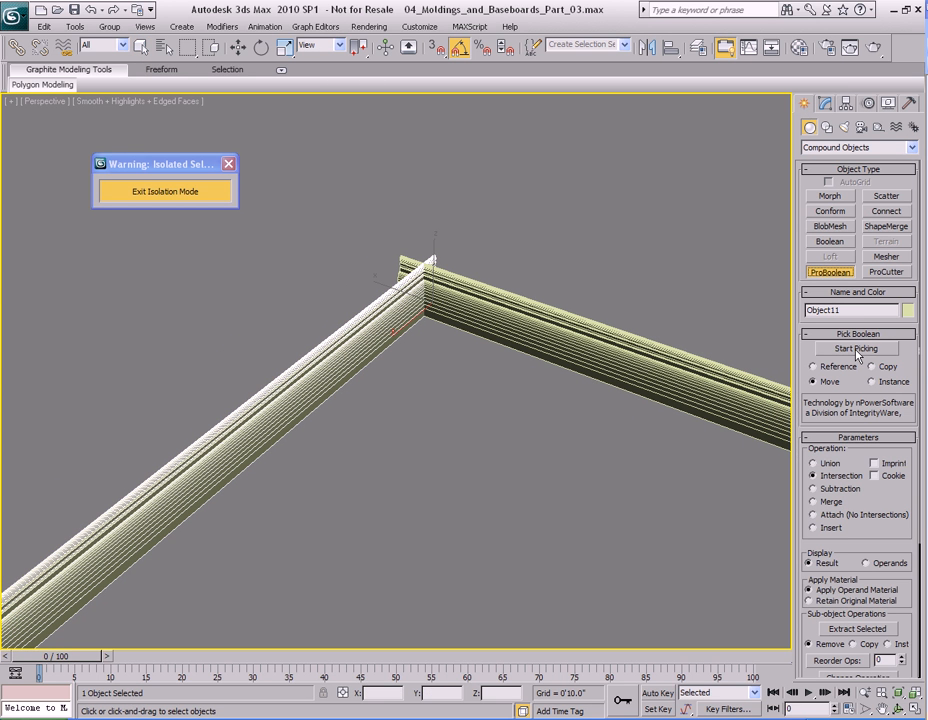
left_click(857, 349)
left_click(540, 305)
middle_click_drag(540, 305, 549, 290)
key("ctrl+z")
- Try a ProBoolean intersection on the short baseboard Object13, picking the long baseboard as the operand
scroll(540, 356, "down", 3)
middle_click_drag(485, 346, 290, 395, "alt")
middle_click_drag(290, 395, 400, 329)
left_click(369, 344)
key("ctrl+z")
key("w")
key("q")
middle_click_drag(425, 320, 363, 315)
left_click(363, 315)
left_click(832, 272)
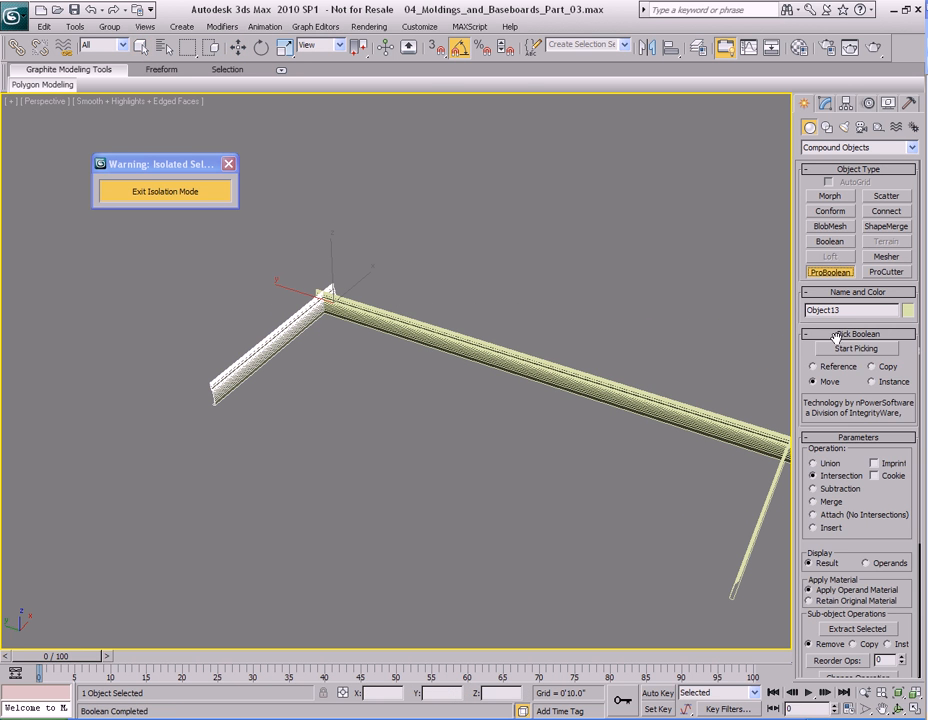
left_click(404, 340)
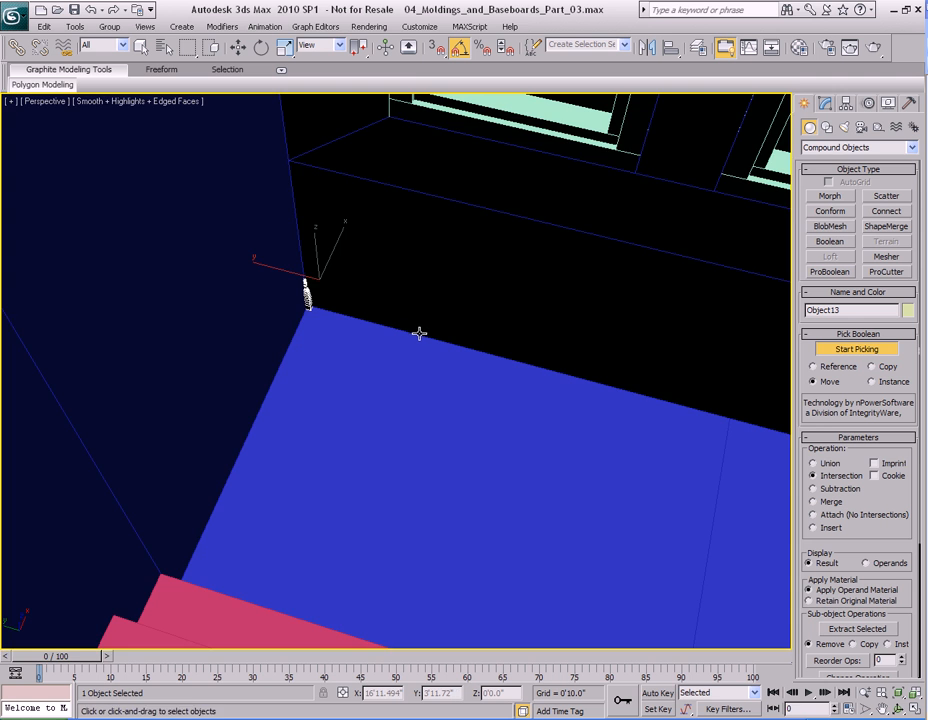
key("ctrl+z")
key("shift+z")
key("shift+z")
key("shift+z")
key("shift+z")
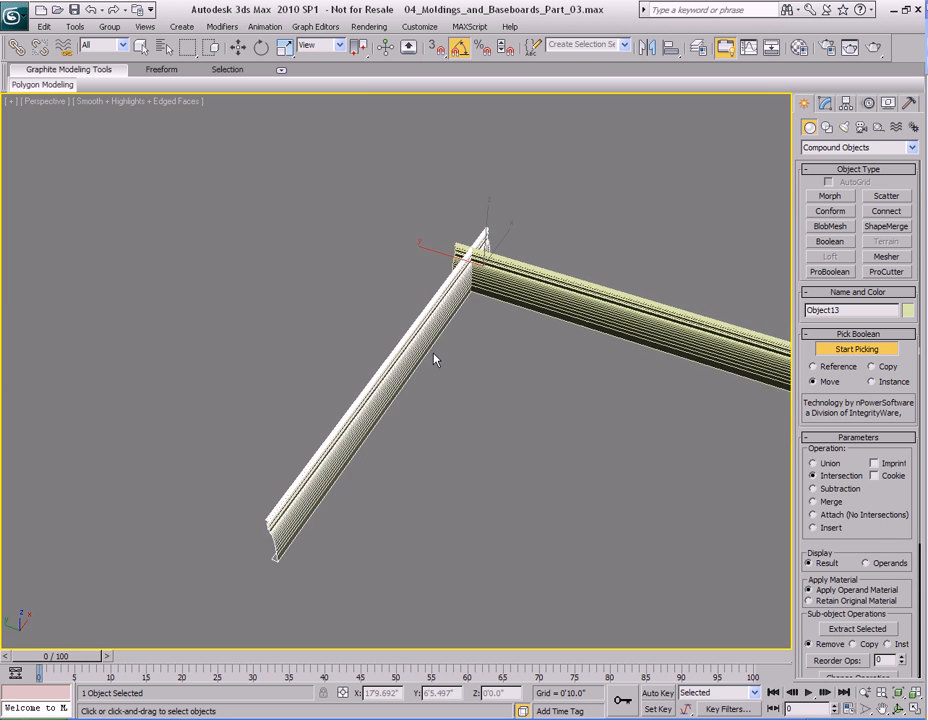
- Convert the short baseboard Object13 to an Editable Poly and flip the normals of its polygons
middle_click_drag(446, 362, 423, 345, "alt")
key("w")
middle_click_drag(538, 308, 410, 318)
middle_click_drag(410, 318, 460, 309)
key("1")
middle_click_drag(528, 288, 488, 292, "alt")
key("q")
right_click(444, 321)
mouse_move(469, 455)
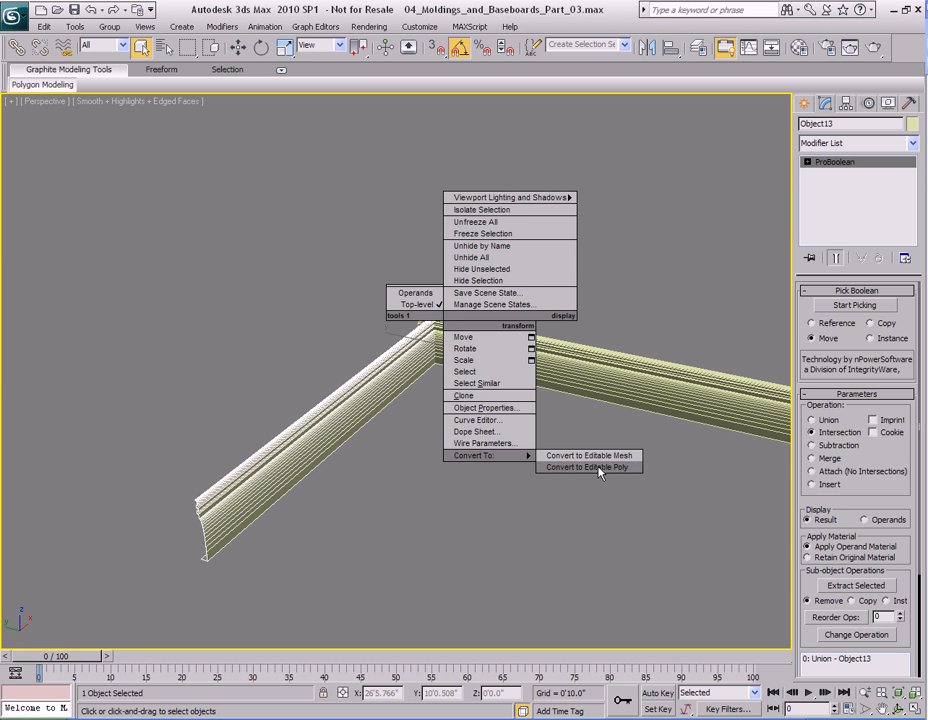
left_click(599, 470)
key("4")
right_click(465, 331)
left_click(438, 455)
- Convert the long baseboard Object11 to an Editable Poly and flip the normals of its polygons
middle_click_drag(635, 442, 362, 418)
key("4")
left_click(379, 337)
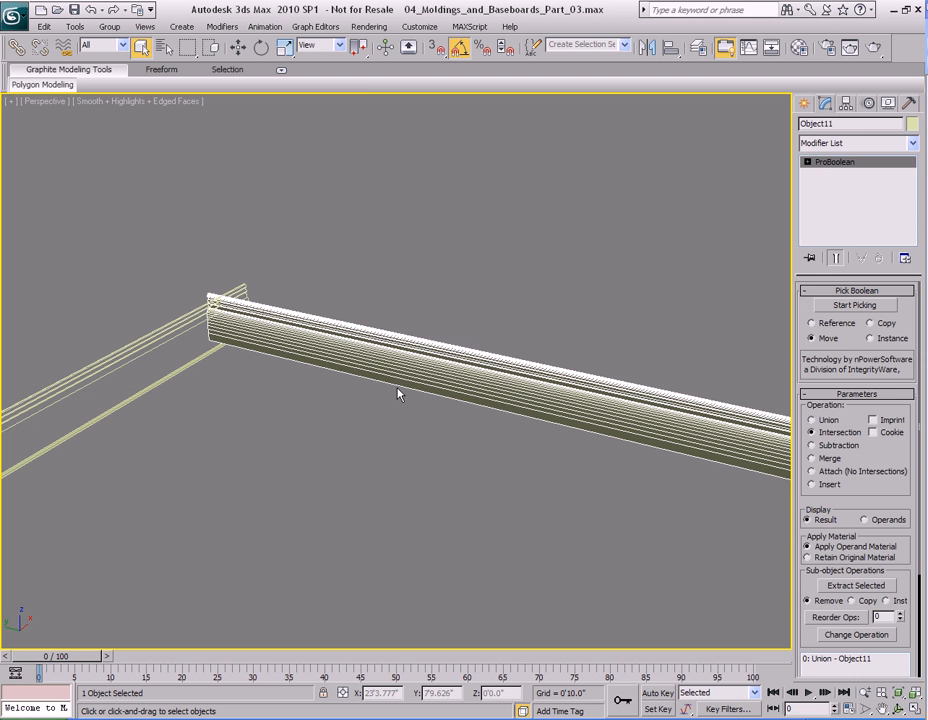
right_click(399, 380)
mouse_move(434, 516)
left_click(553, 527)
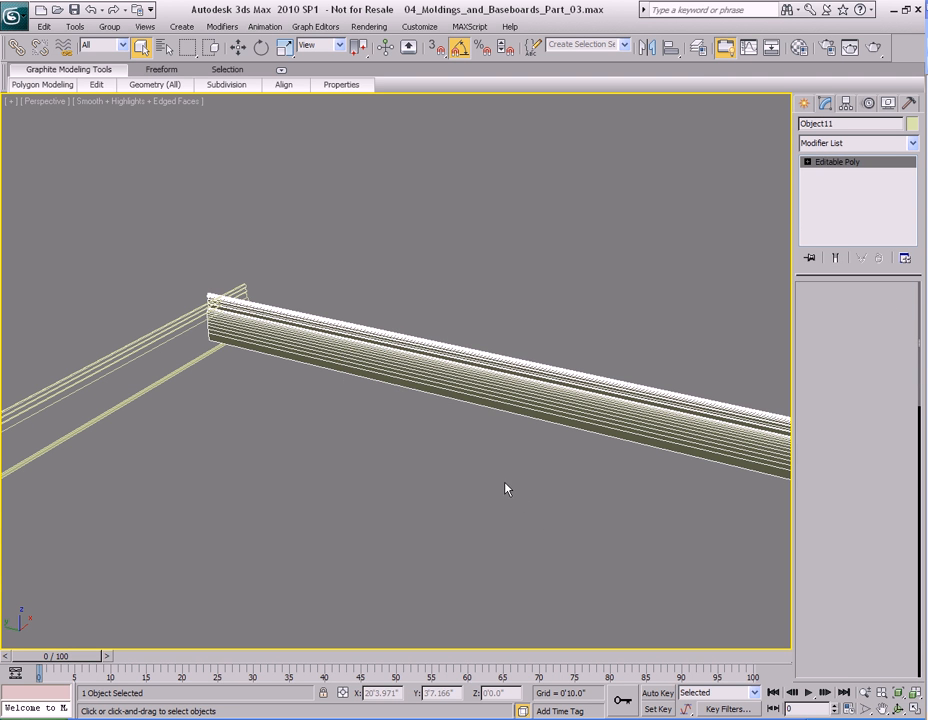
key("4")
right_click(474, 423)
left_click(425, 537)
- Flip the normals of all polygons on the remaining short baseboard, Object12, and clear the selection
middle_click_drag(445, 487, 515, 411, "alt")
left_click(515, 411)
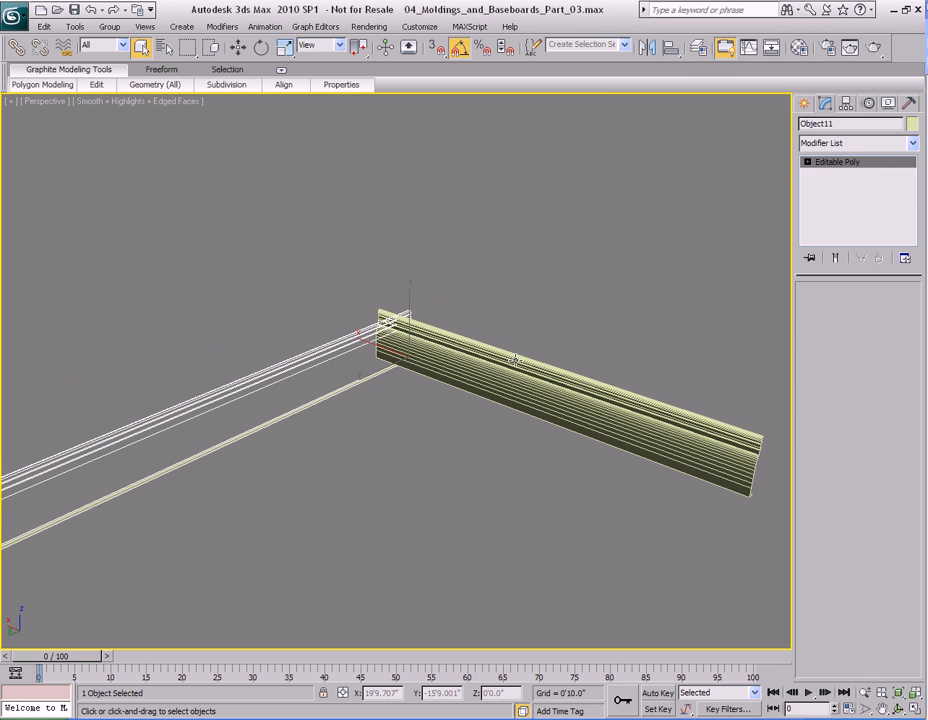
key("4")
right_click(539, 398)
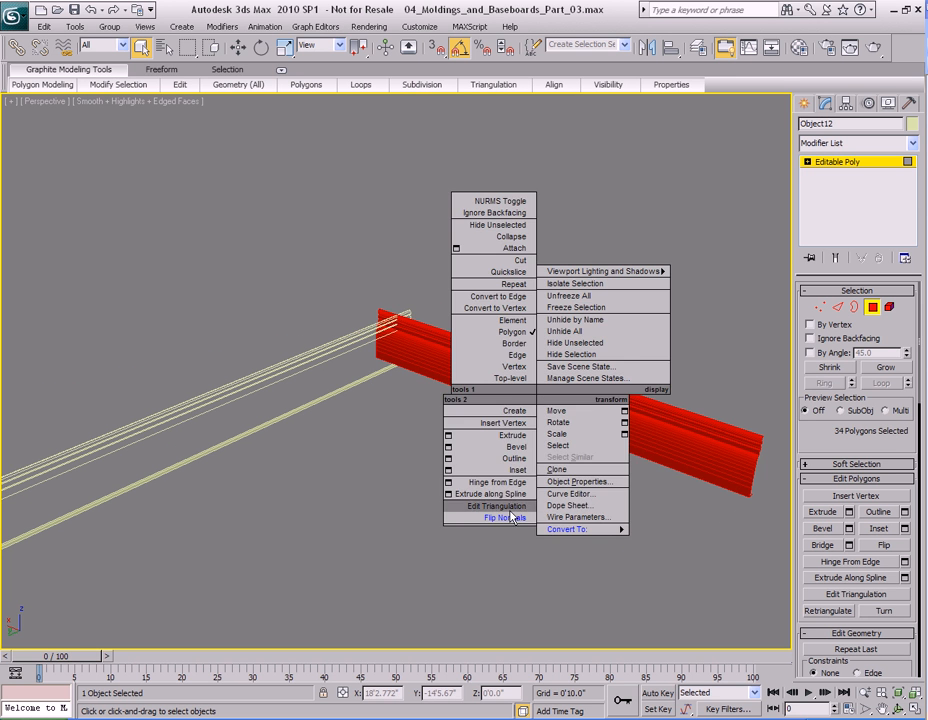
left_click(507, 519)
left_click(433, 430)
middle_click_drag(397, 419, 468, 412)
key("4")
- Apply a ProBoolean intersection to the long baseboard Object11, picking the flipped short baseboard Object12 as the operand
left_click(398, 338)
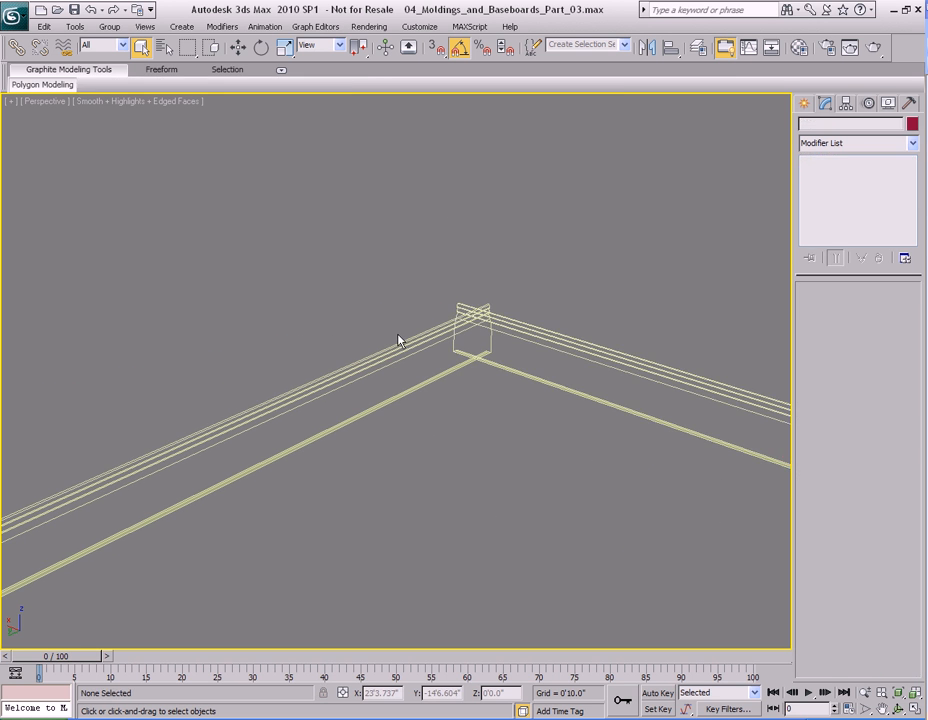
middle_click_drag(456, 348, 499, 384)
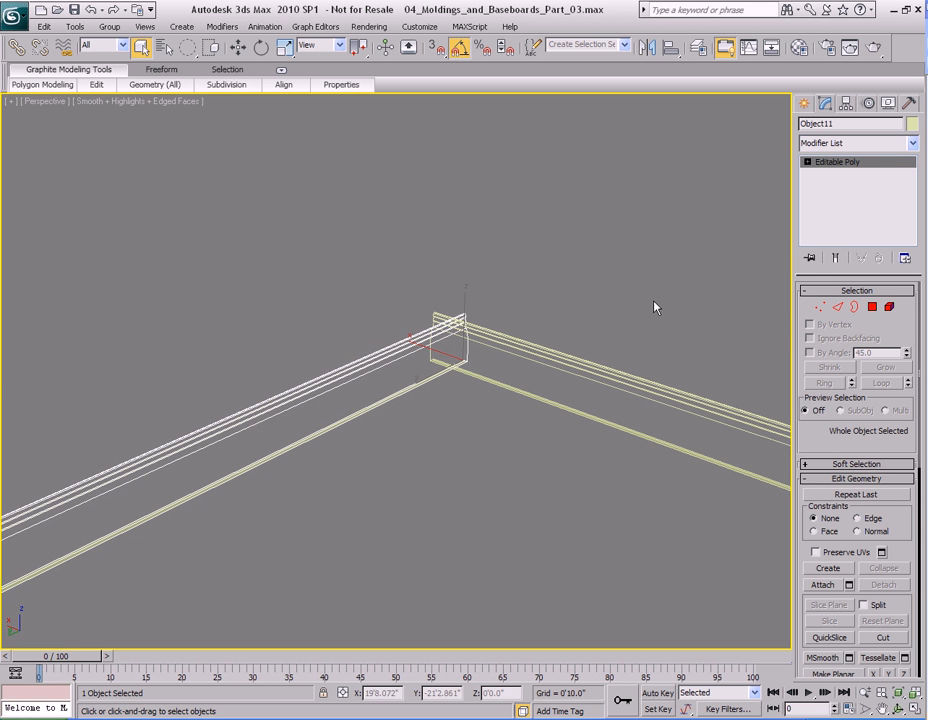
left_click(804, 103)
left_click(836, 273)
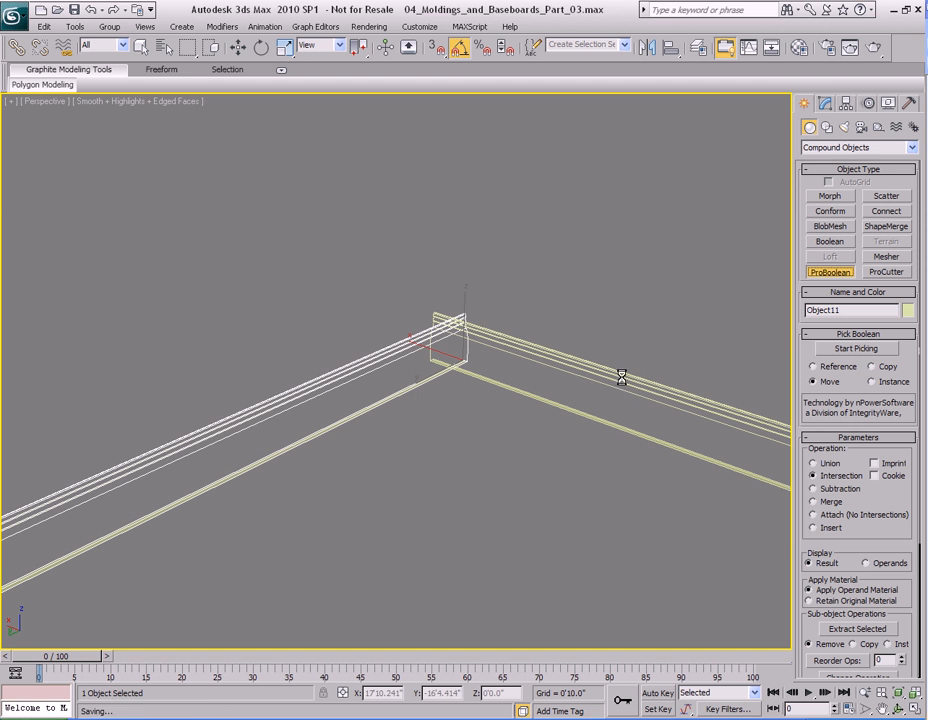
left_click(828, 348)
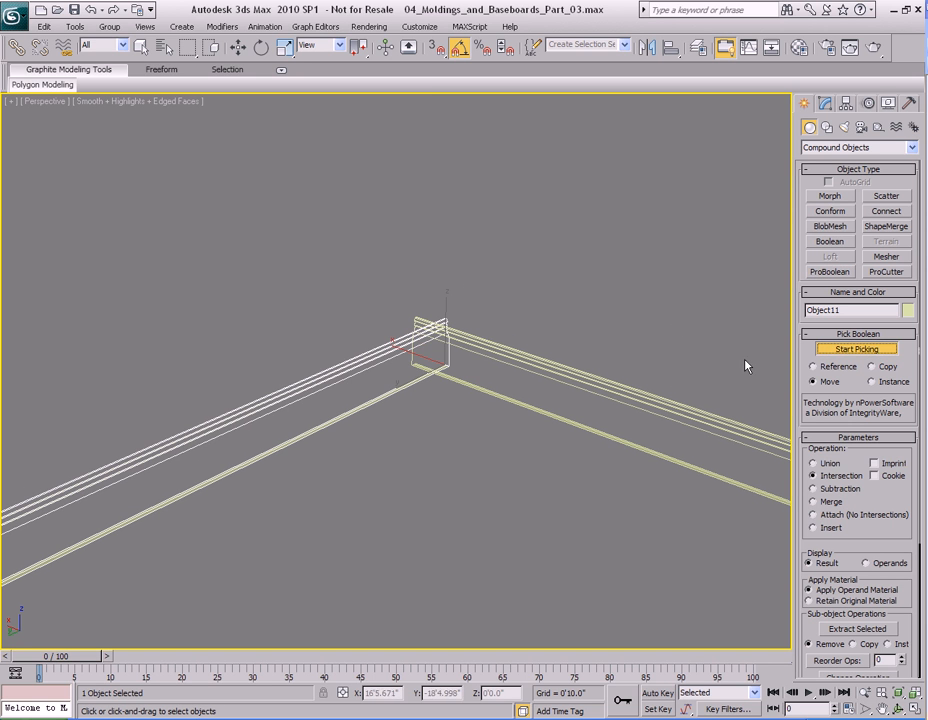
left_click(623, 385)
- Join the other overlapping corner with a ProBoolean intersection on the long baseboard, picking Object13 as the operand
scroll(600, 382, "down", 5)
middle_click_drag(586, 381, 634, 338, "alt")
scroll(545, 308, "up", 5)
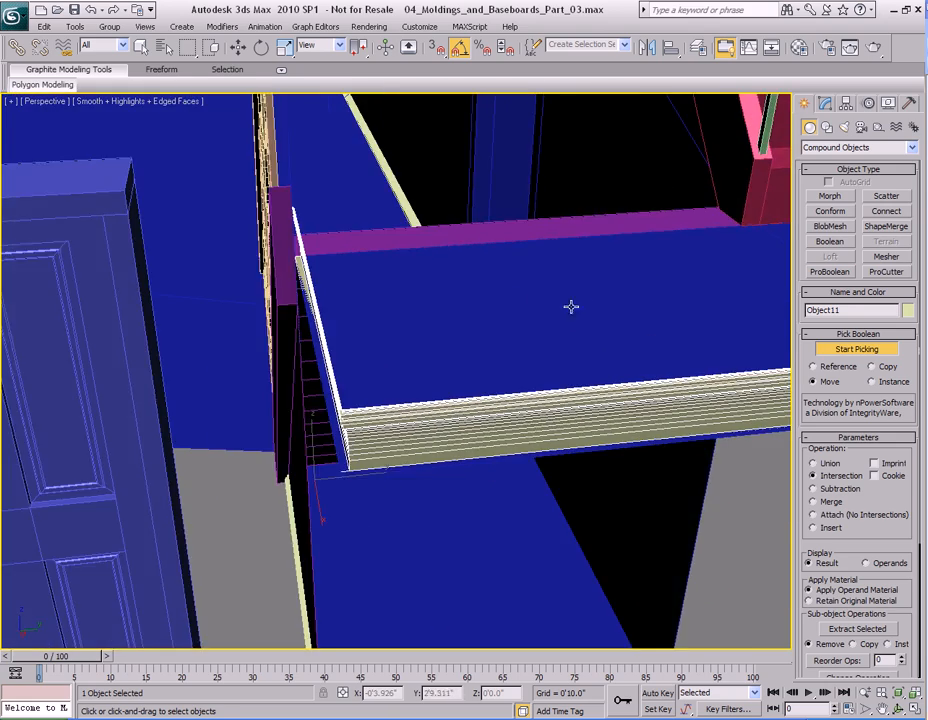
middle_click_drag(570, 307, 436, 230, "alt")
key("w")
scroll(500, 285, "down", 3)
key("q")
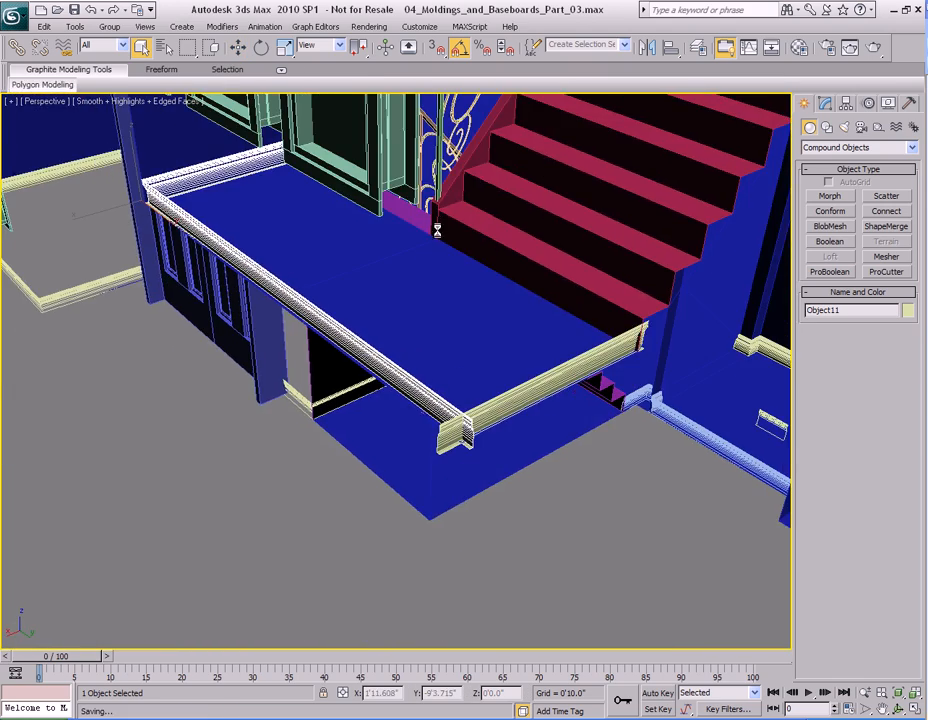
middle_click_drag(555, 303, 563, 342, "alt")
scroll(563, 342, "up", 5)
middle_click_drag(493, 369, 515, 312, "alt")
middle_click_drag(539, 359, 558, 341)
scroll(547, 269, "down", 4)
middle_click_drag(474, 335, 522, 304, "alt")
scroll(567, 339, "up", 3)
middle_click_drag(429, 348, 504, 361, "alt")
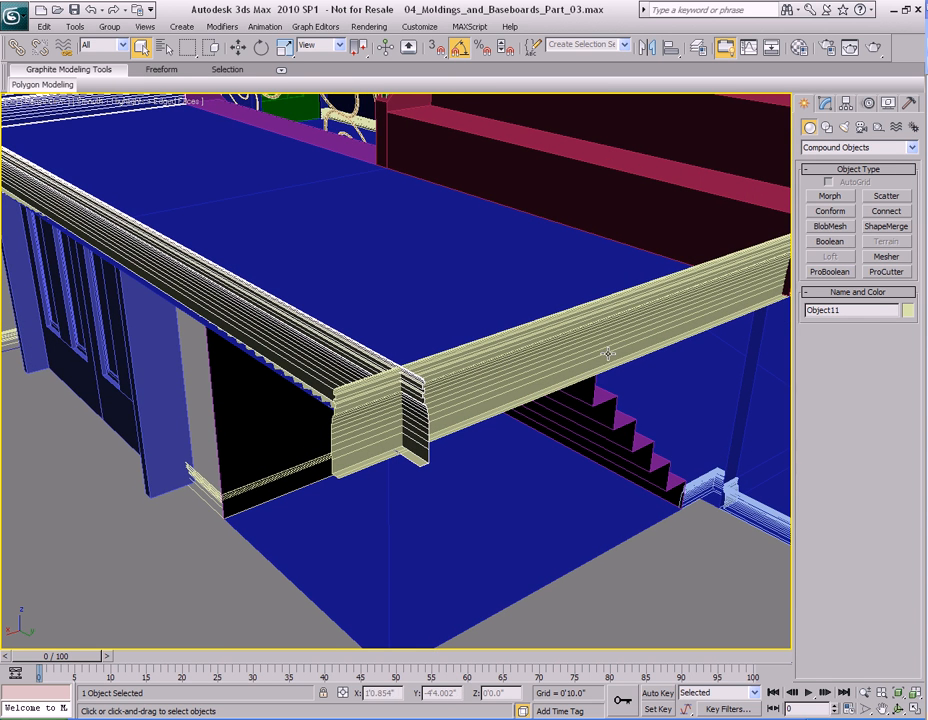
left_click(830, 271)
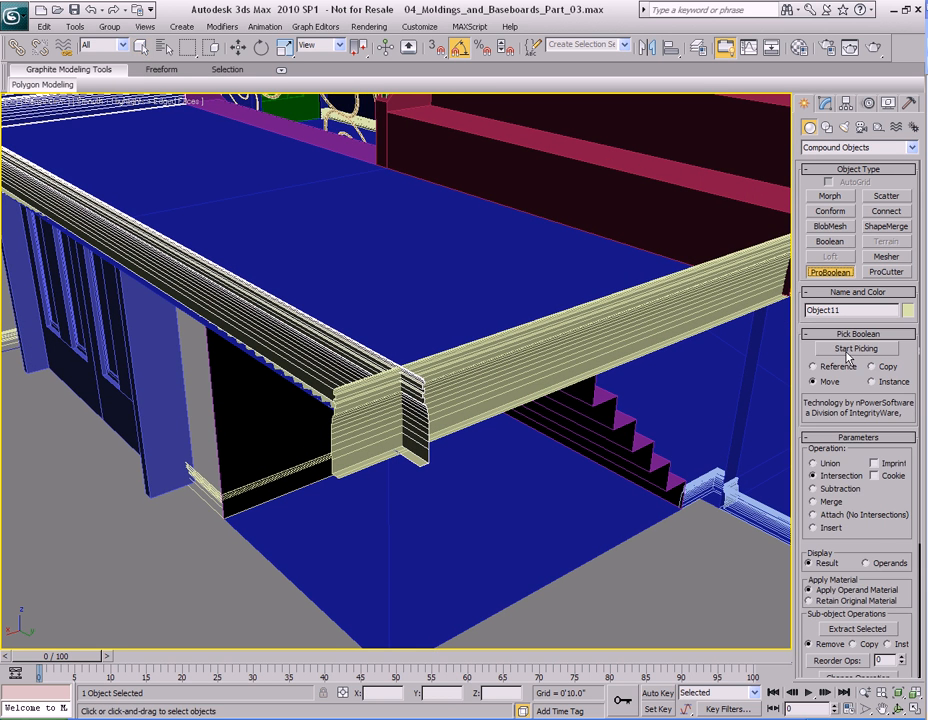
left_click(848, 350)
left_click(558, 320)
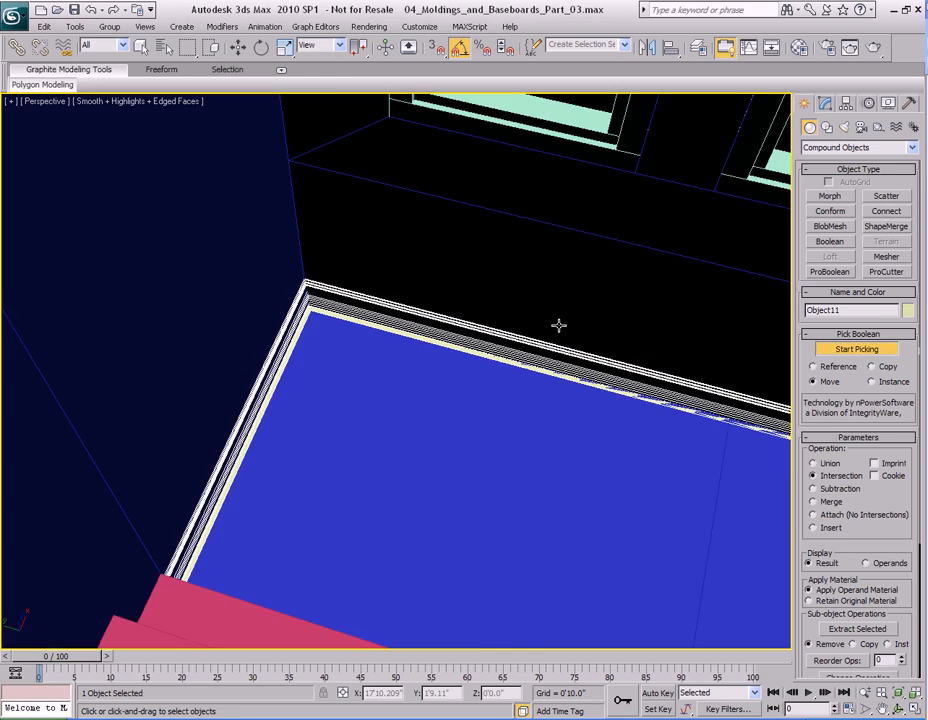
- Check the joined landing baseboard in isolation and return to the full scene
key("z")
middle_click_drag(393, 346, 642, 291, "alt")
key("w")
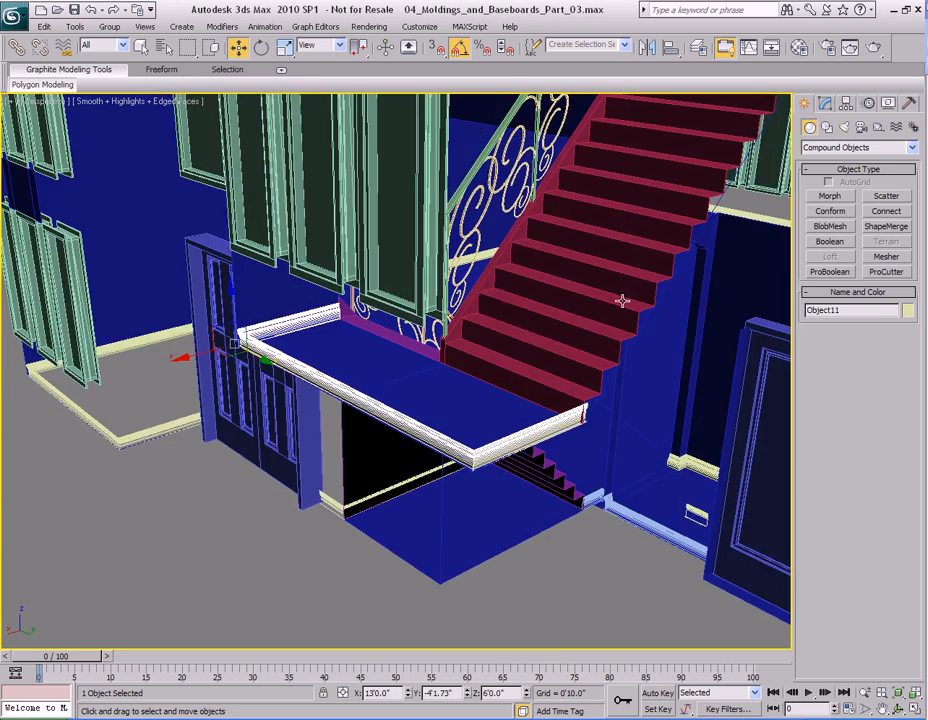
key("alt+q")
left_click(165, 191)
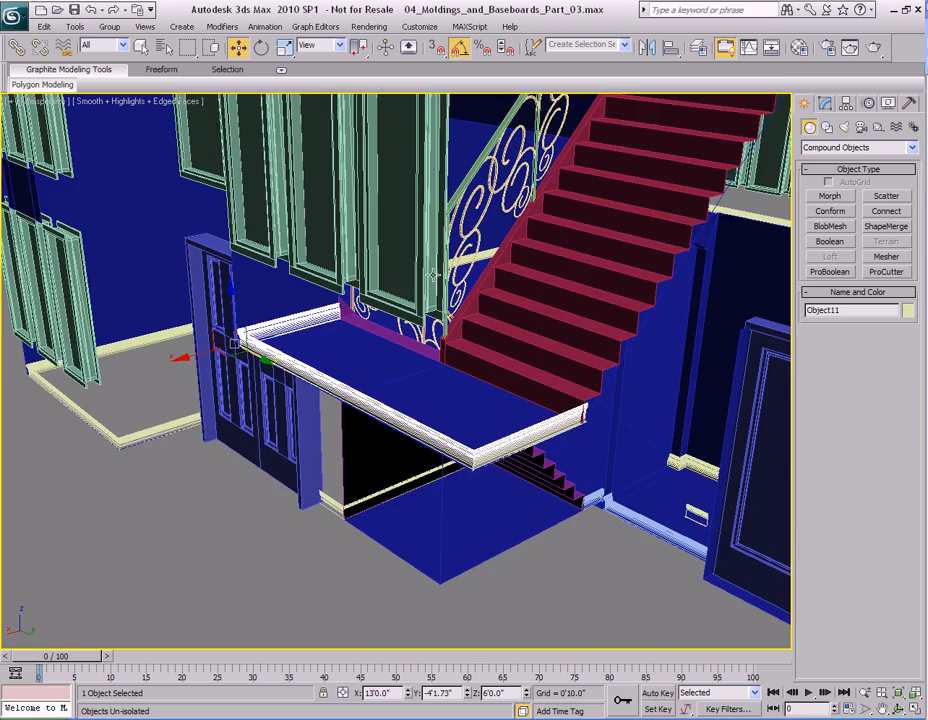
scroll(499, 325, "up", 5)
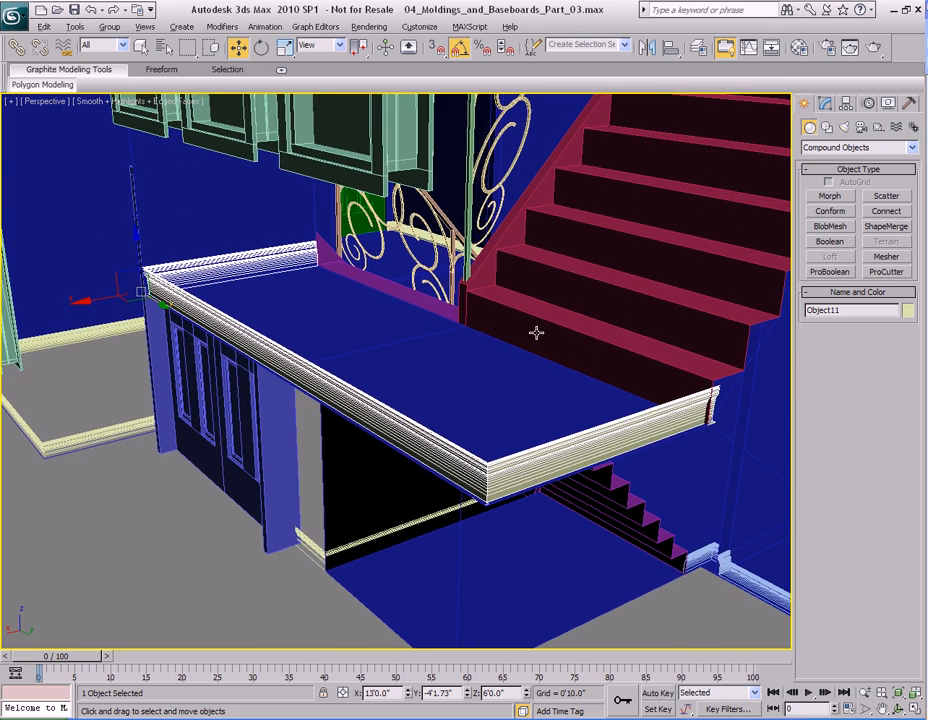
key("q")
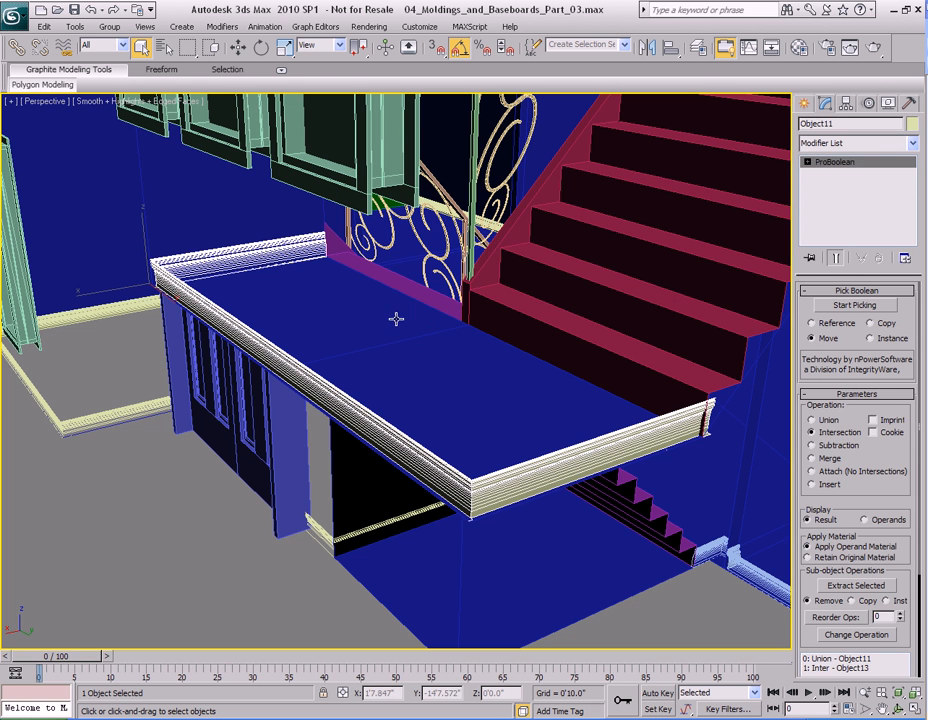
- Convert the joined landing baseboard to an Editable Poly and flip the normals of all its polygons
right_click(398, 312)
mouse_move(425, 437)
left_click(518, 447)
key("4")
key("ctrl+a")
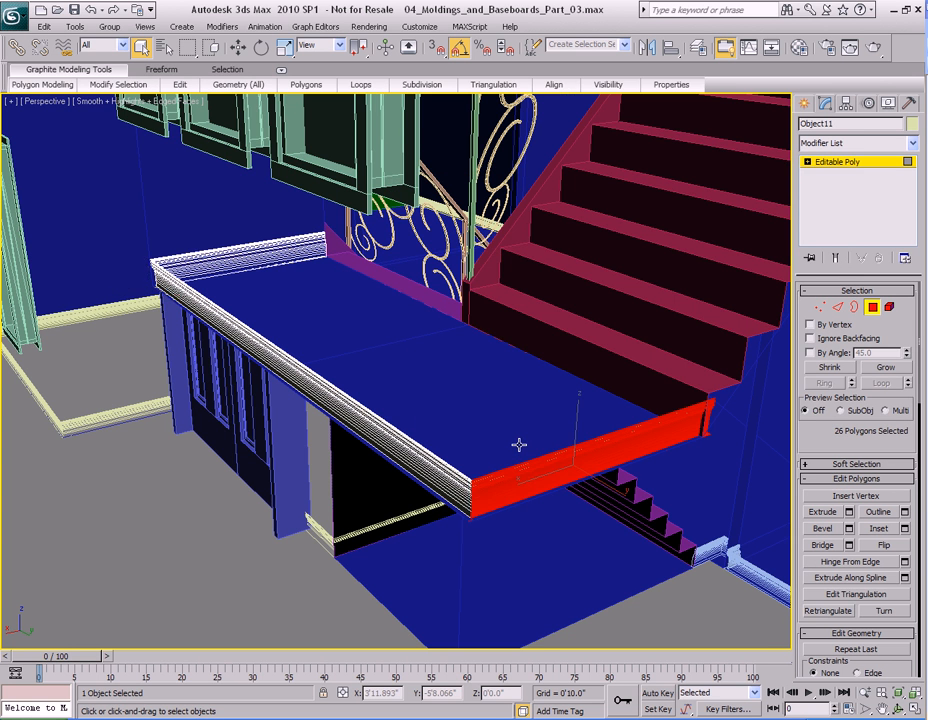
right_click(441, 352)
key("Escape")
scroll(491, 460, "down", 2)
middle_click_drag(604, 431, 369, 441, "alt")
middle_click_drag(466, 380, 437, 432, "alt")
key("4")
- Isolate the joined baseboard and use its vertices to focus on the open end of the short section
scroll(307, 352, "up", 6)
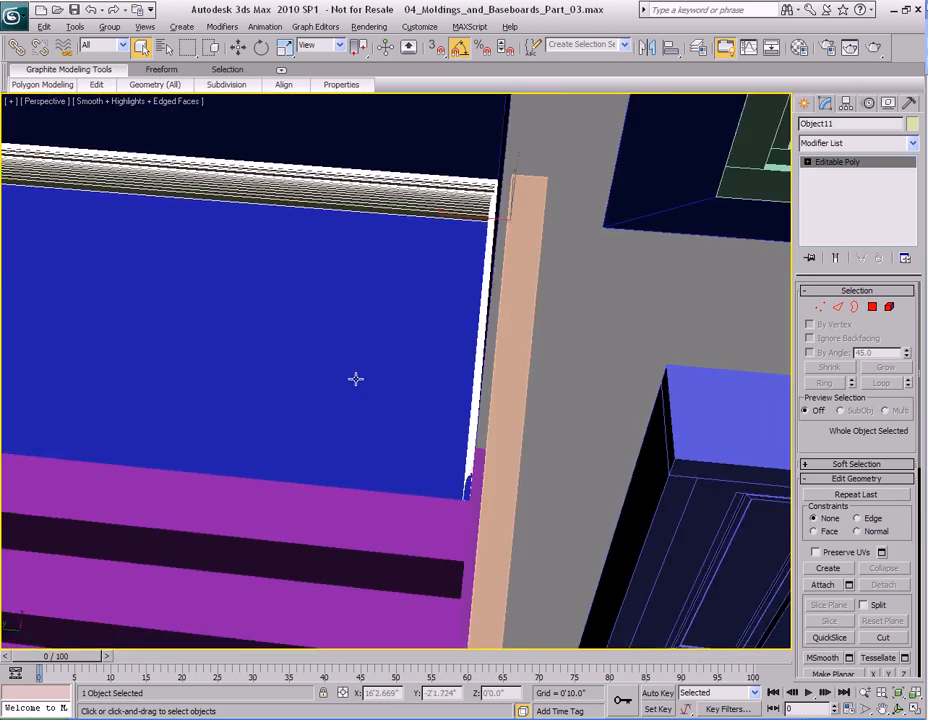
middle_click_drag(358, 377, 464, 358, "alt")
middle_click_drag(556, 362, 527, 402)
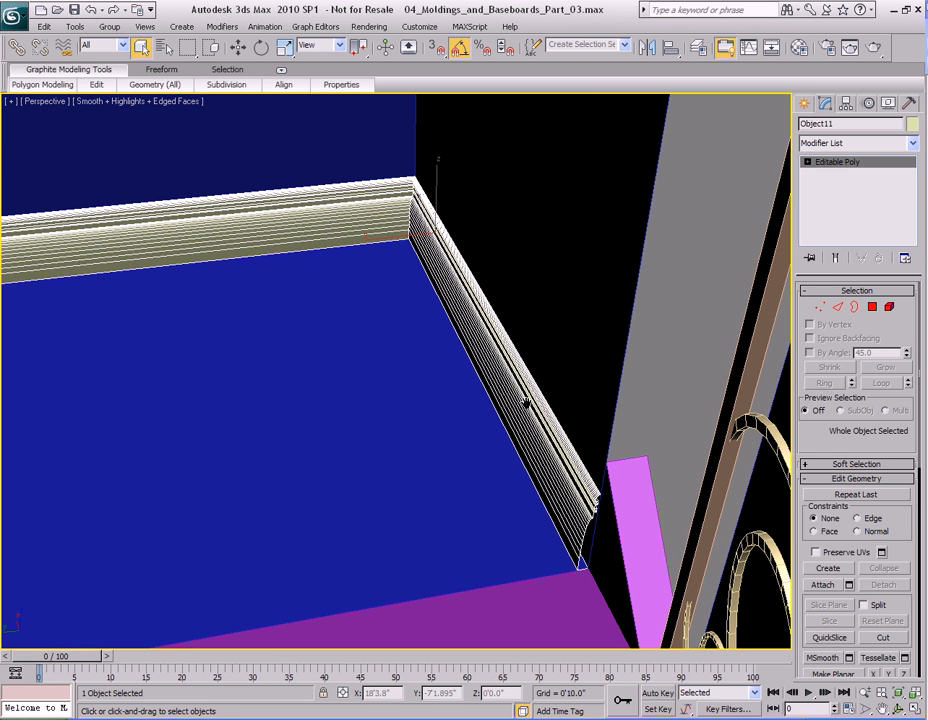
key("alt+q")
key("1")
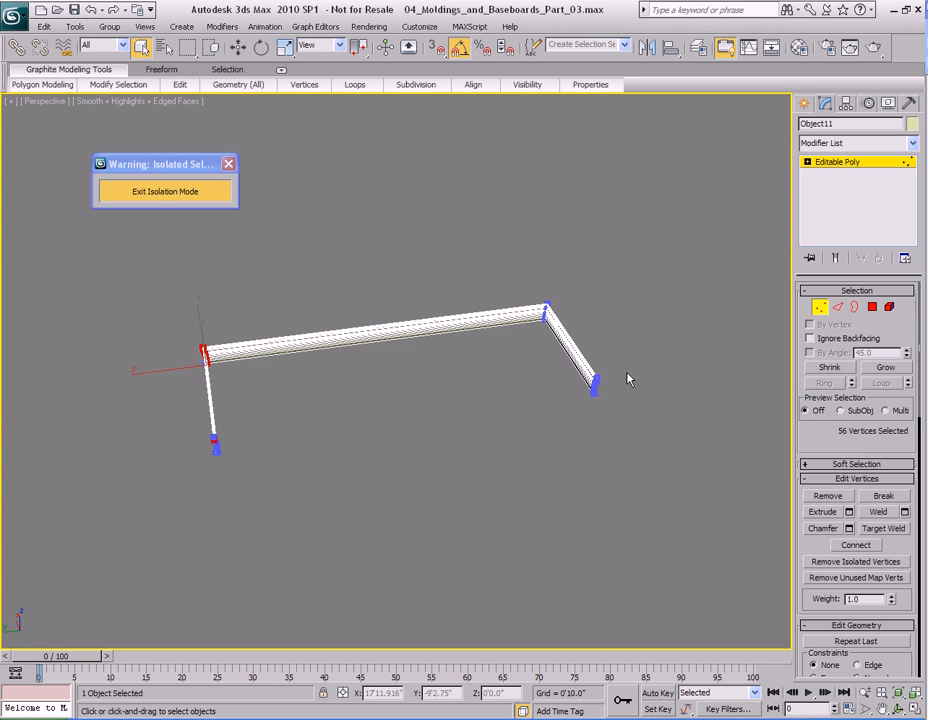
left_click_drag(628, 371, 577, 428)
key("z")
middle_click_drag(576, 432, 550, 414, "alt")
left_click(564, 346)
scroll(563, 352, "down", 2)
- Extend the rear edge of the short section upward and target weld it to the top edge, closing the back
key("2")
left_click(505, 352)
middle_click_drag(505, 352, 555, 385, "alt")
key("w")
left_click_drag(563, 330, 568, 307, "shift")
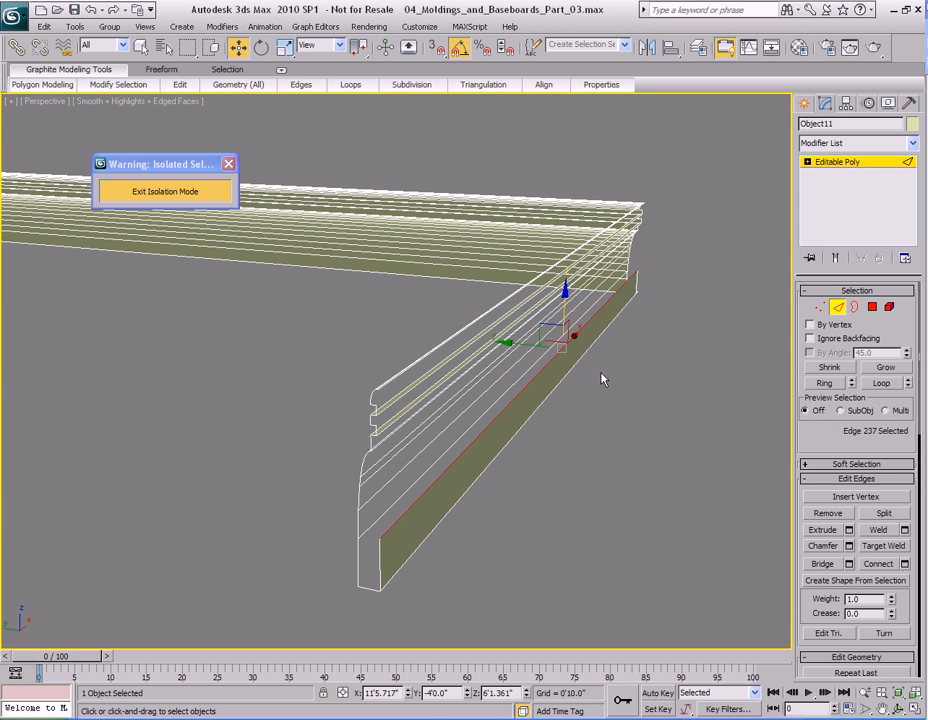
right_click(491, 325)
left_click(543, 501)
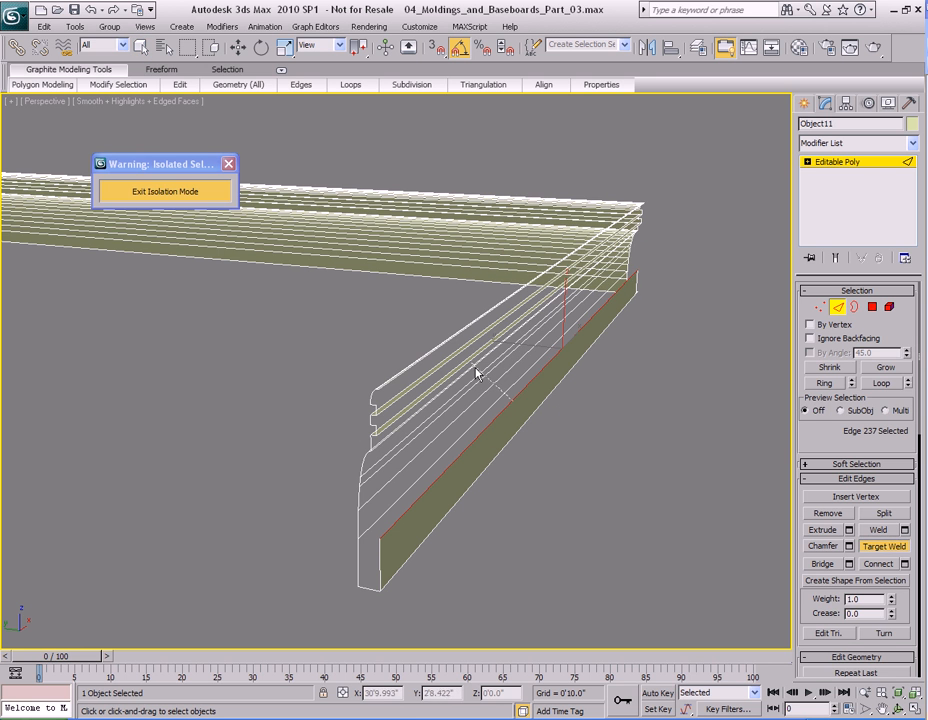
left_click(460, 334)
middle_click_drag(476, 385, 506, 385)
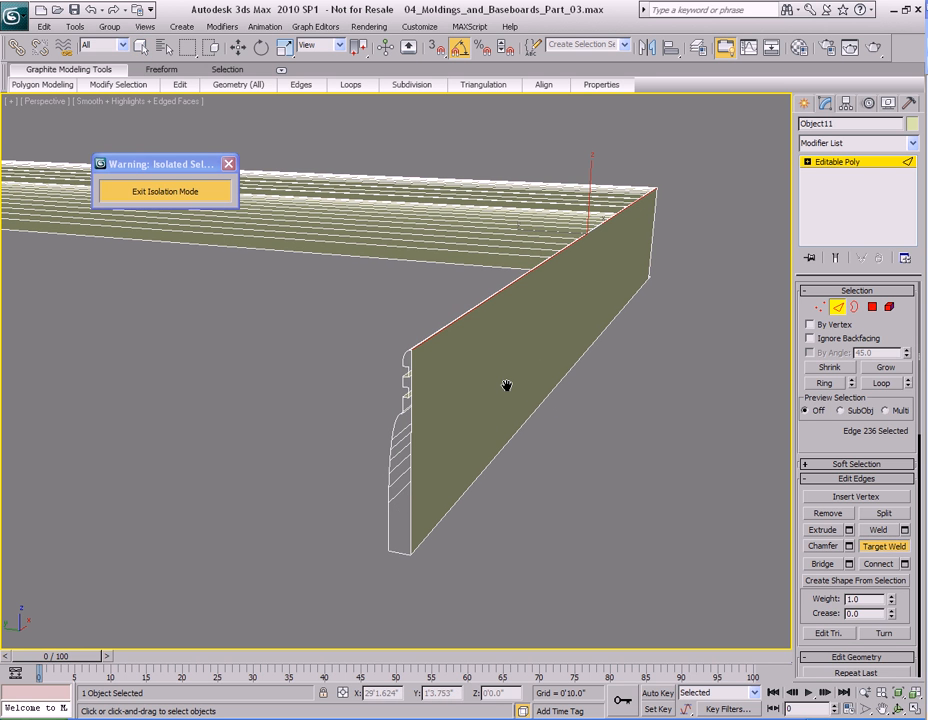
- Cap the open border at the end of the short baseboard section
key("3")
left_click(410, 497)
right_click(480, 387)
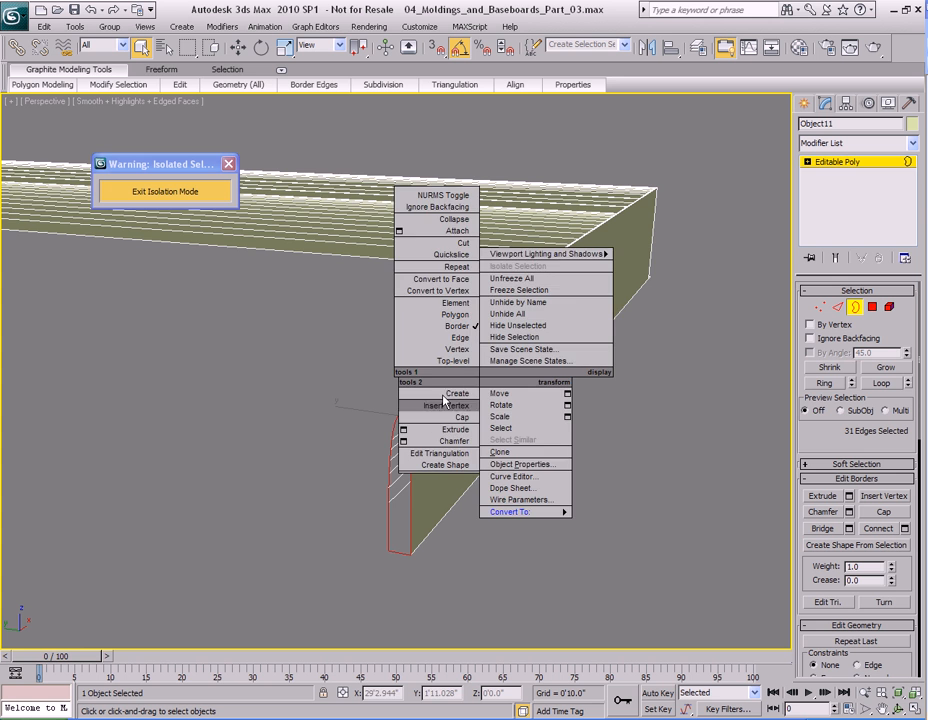
left_click(407, 420)
middle_click_drag(407, 420, 476, 431, "alt")
key("3")
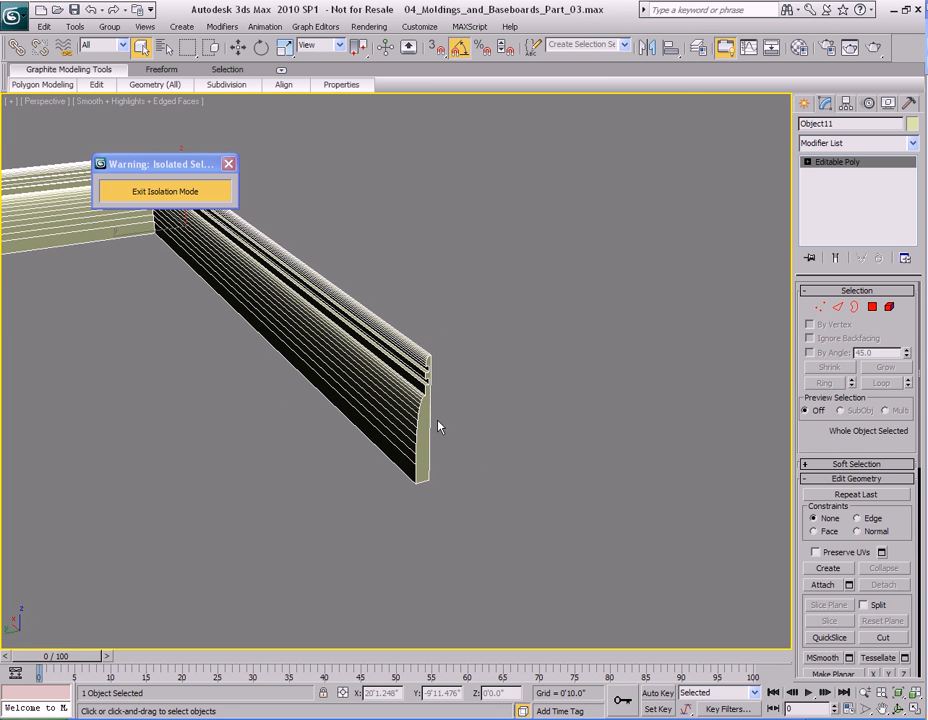
- Delete the large back polygon of the short baseboard section, keeping the end cap
middle_click_drag(405, 414, 487, 416)
middle_click_drag(378, 296, 466, 342, "alt")
key("4")
left_click(587, 384)
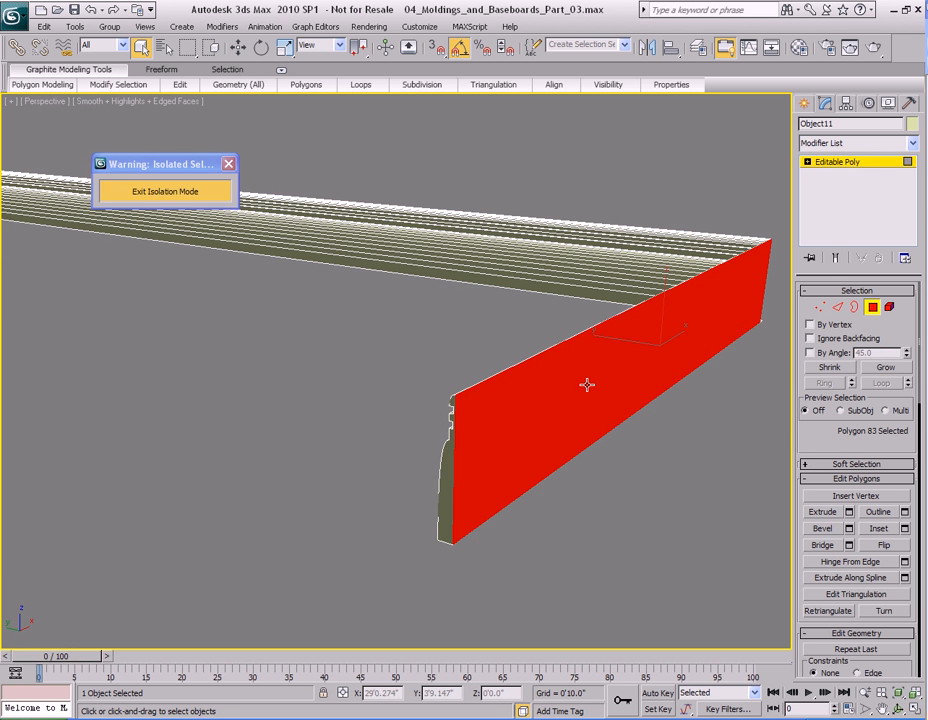
key("Delete")
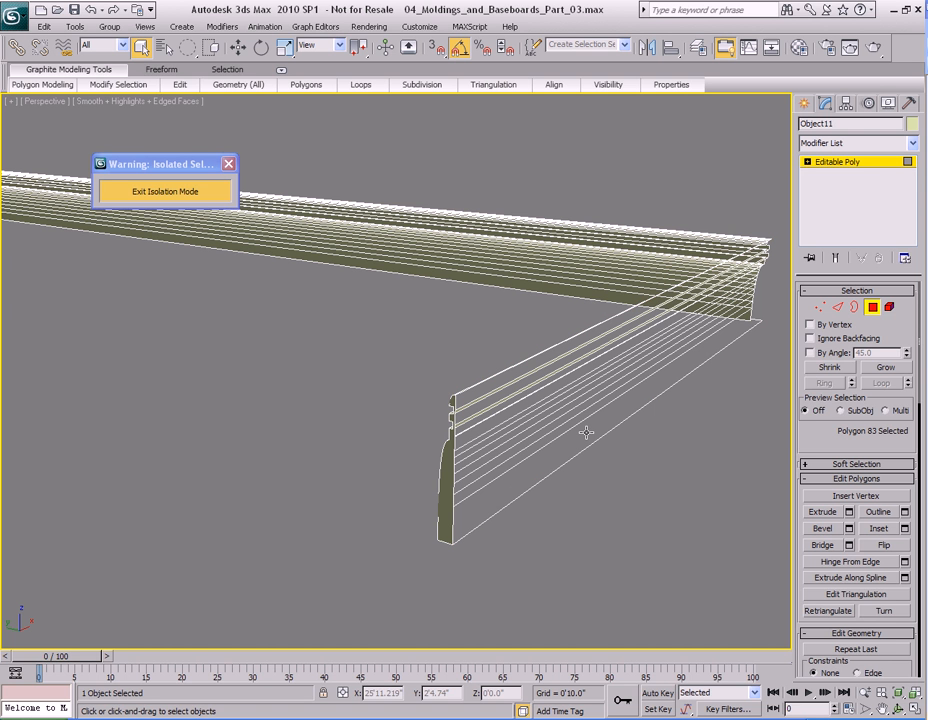
- Clear the polygon selection on the finished baseboard and exit isolation to show the surrounding interior
key("q")
middle_click_drag(458, 408, 578, 428)
scroll(578, 428, "down", 4)
middle_click_drag(333, 400, 632, 455)
middle_click_drag(632, 455, 609, 440)
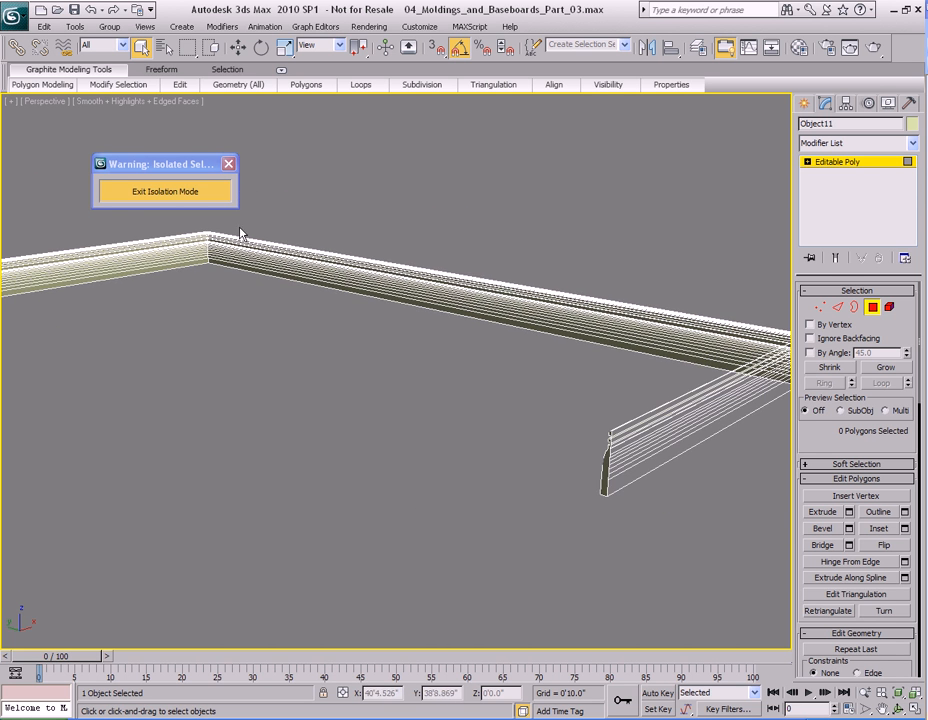
left_click(222, 192)
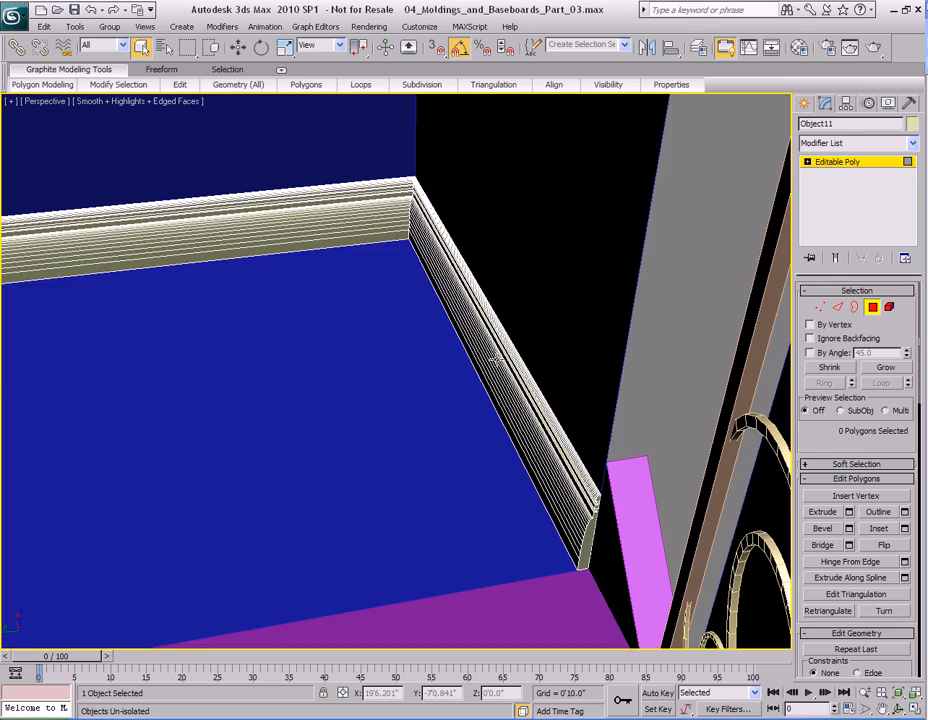
- Select the upper staircase and examine its wall side, its railing side and where the baseboards meet it
scroll(500, 365, "down", 5)
middle_click_drag(509, 375, 568, 309, "alt")
scroll(528, 381, "up", 2)
scroll(487, 354, "down", 4)
scroll(584, 366, "up", 3)
scroll(567, 309, "down", 3)
middle_click_drag(490, 334, 468, 331)
left_click(352, 325)
middle_click_drag(352, 325, 460, 316)
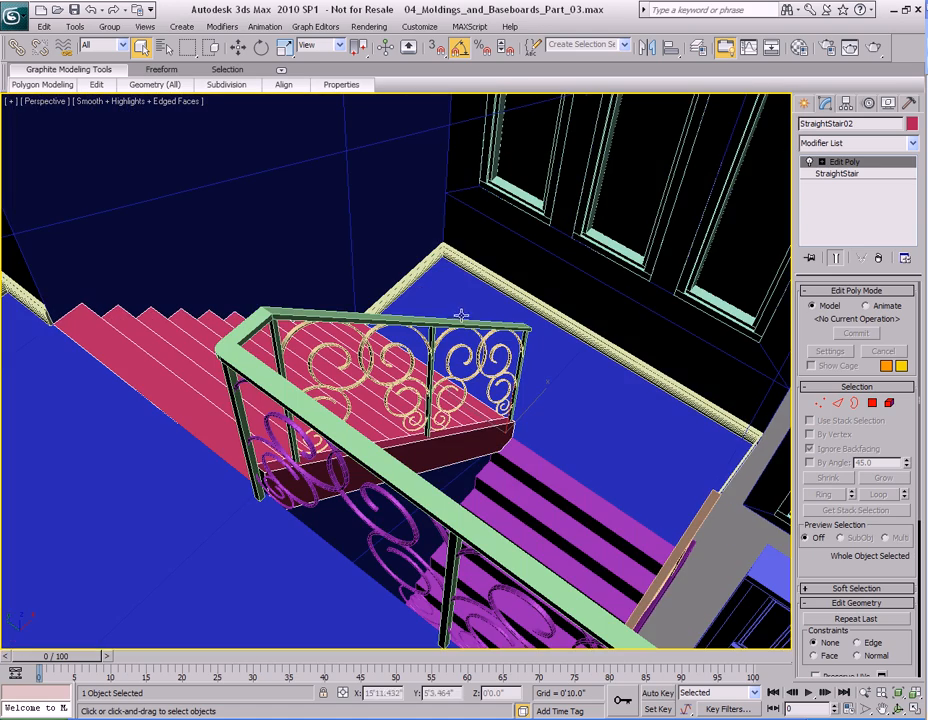
middle_click_drag(535, 275, 366, 316, "alt")
middle_click_drag(403, 349, 401, 264, "alt")
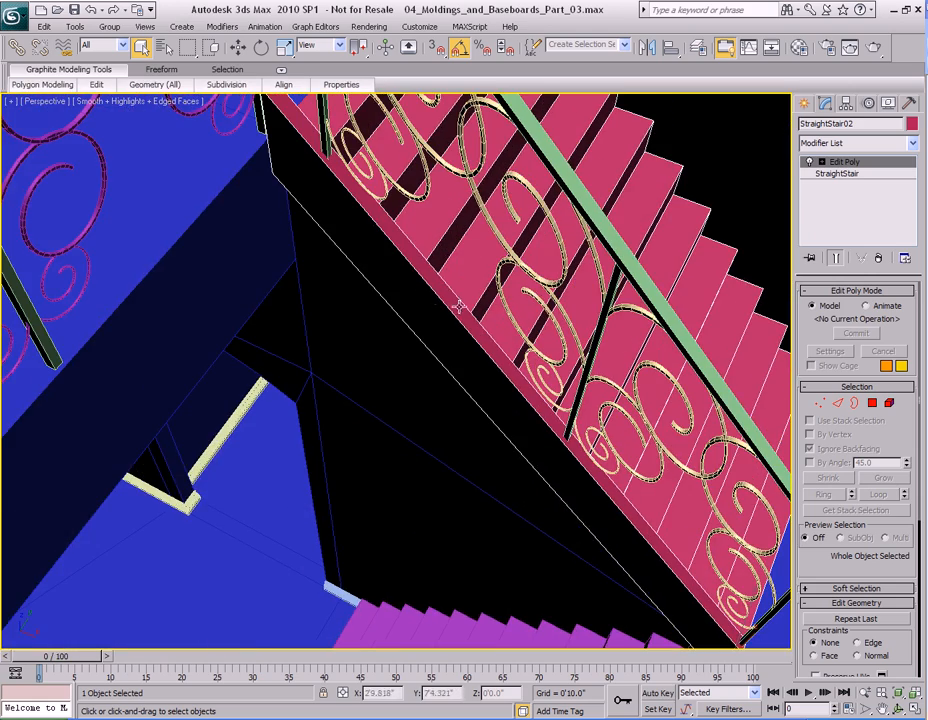
middle_click_drag(475, 336, 430, 334, "alt")
middle_click_drag(541, 263, 472, 329, "alt")
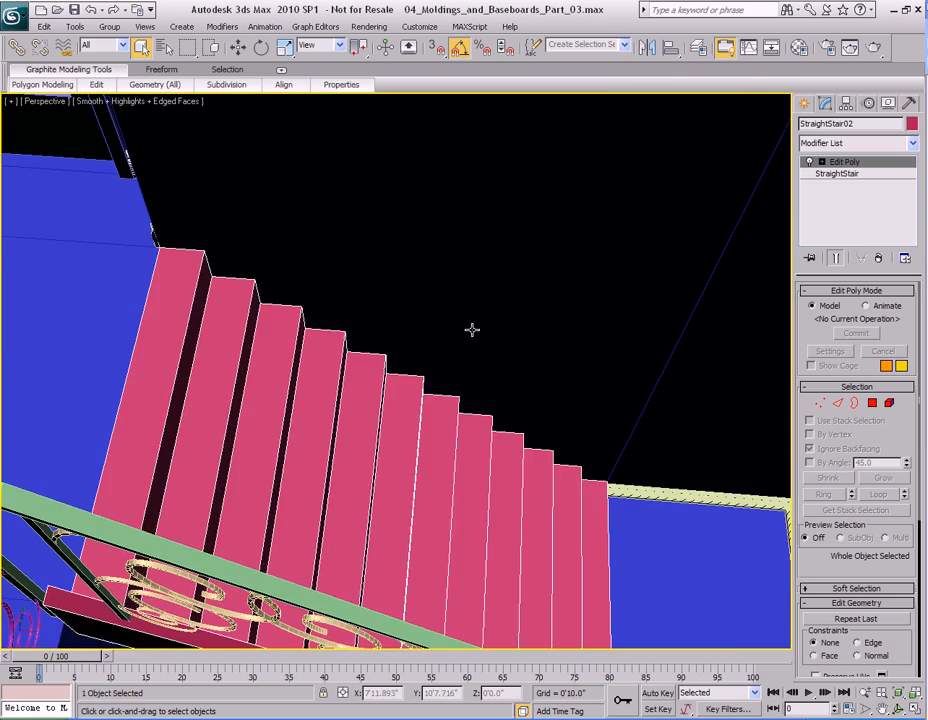
middle_click_drag(368, 364, 627, 368, "alt")
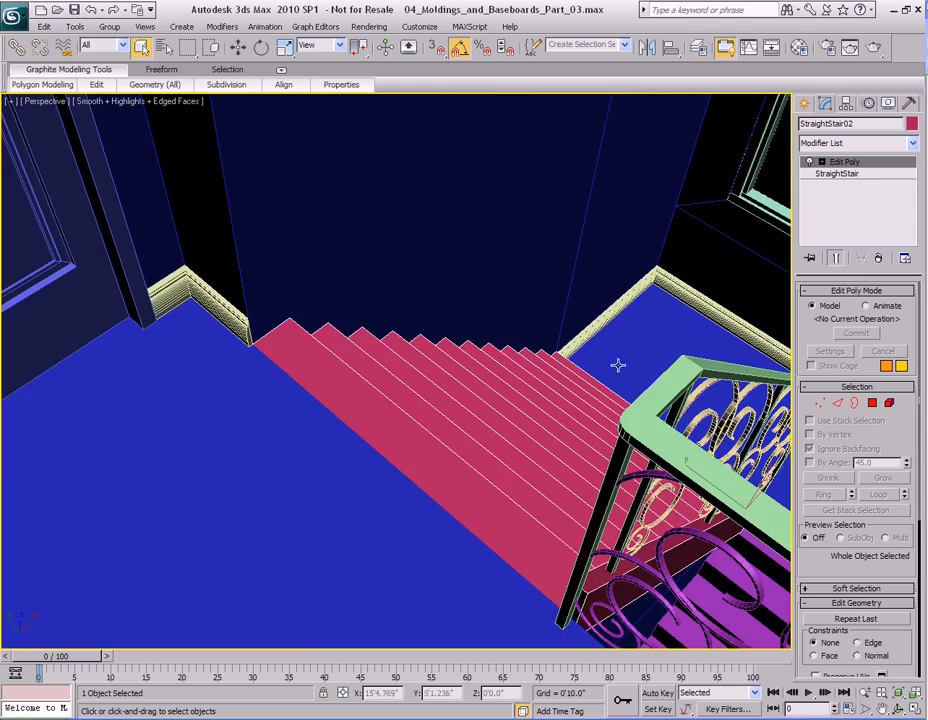
middle_click_drag(524, 319, 485, 334, "alt")
middle_click_drag(426, 351, 494, 358, "alt")
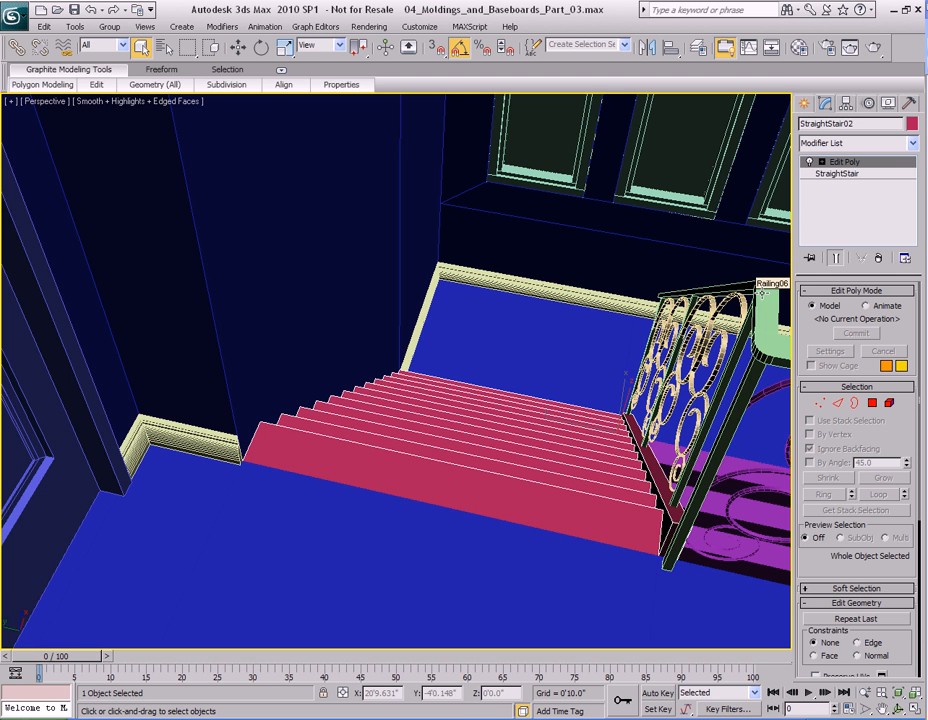
middle_click_drag(758, 289, 677, 310, "alt")
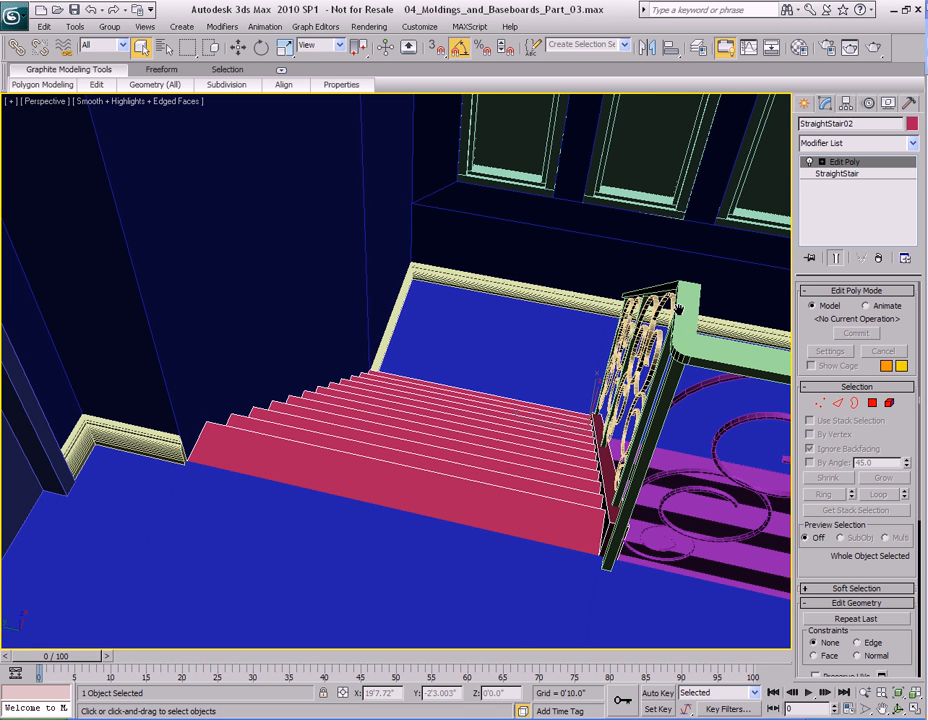
- Clone the staircase's railing-side stringer element across to the wall side as a separate object
left_click(822, 162)
left_click(850, 220)
left_click(609, 463)
middle_click_drag(592, 466, 582, 452, "alt")
key("w")
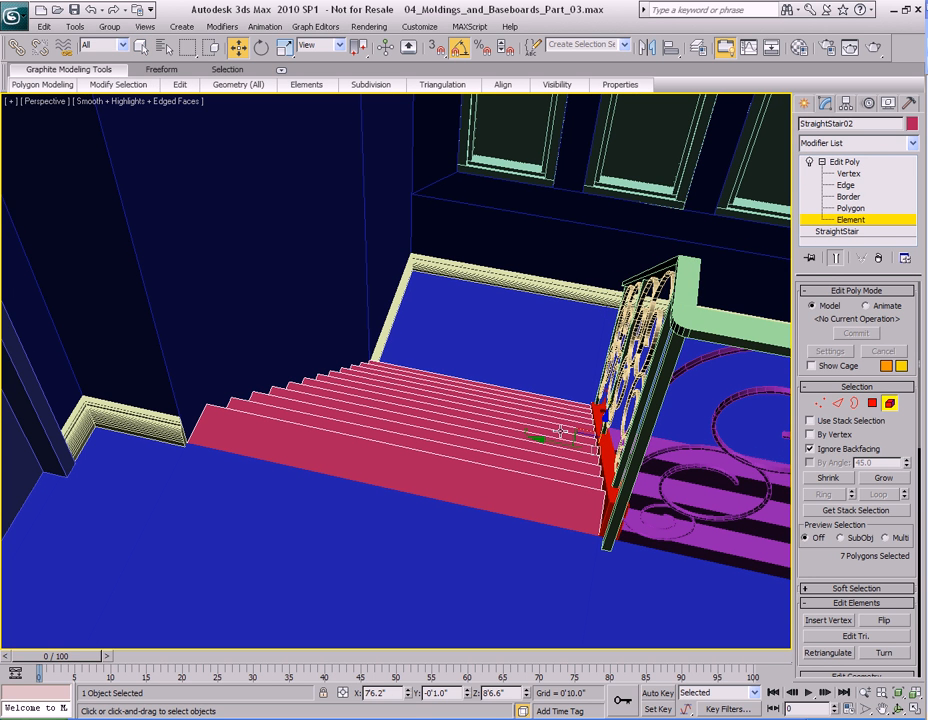
left_click_drag(554, 441, 172, 418, "shift")
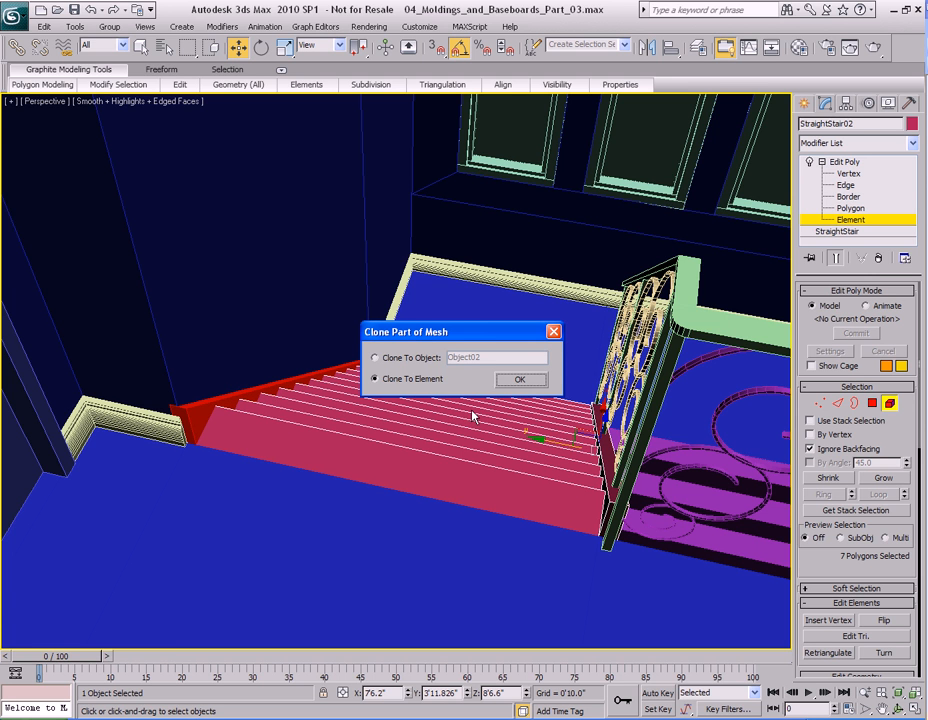
left_click(418, 358)
left_click(521, 379)
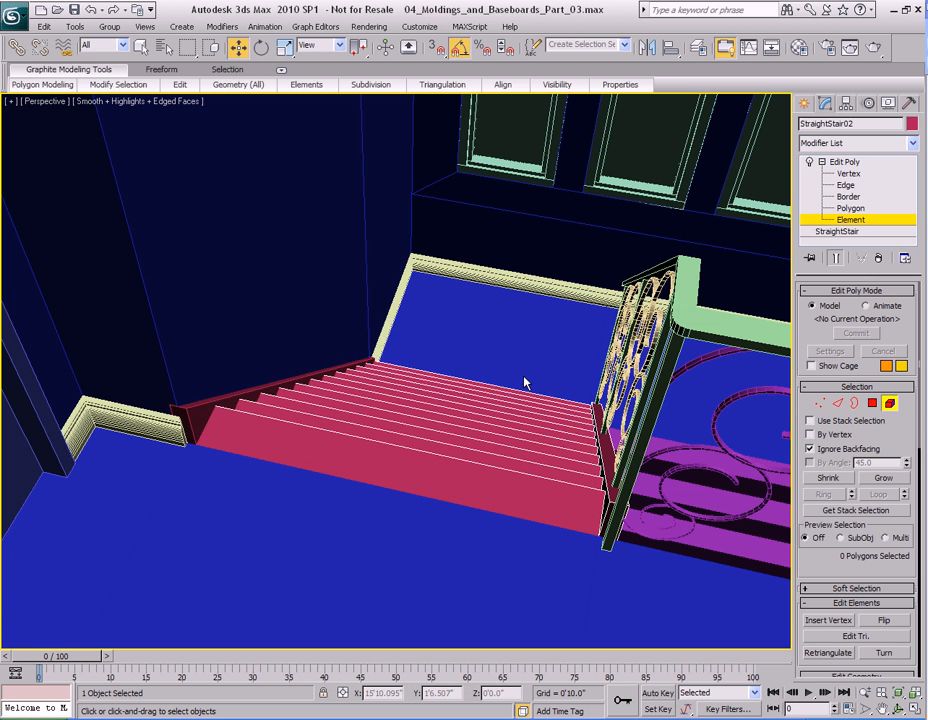
- Leave element editing, select the cloned wall-side stringer and isolate it
key("1")
key("1")
middle_click_drag(300, 400, 350, 397)
left_click(314, 385)
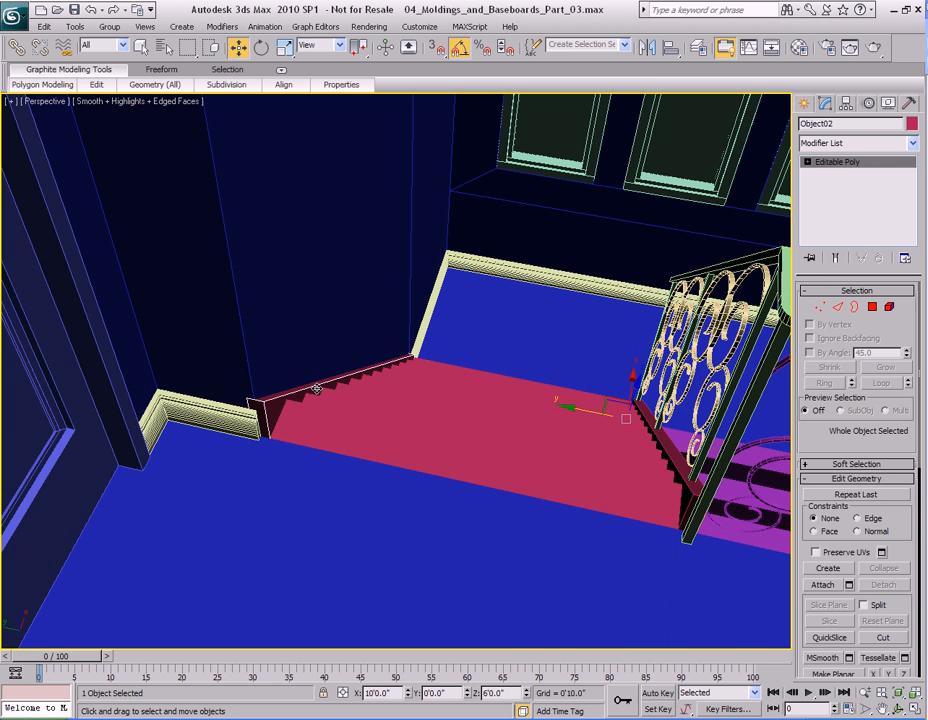
key("z")
scroll(430, 390, "up", 5)
middle_click_drag(425, 391, 433, 391)
scroll(440, 388, "up", 2)
key("alt+q")
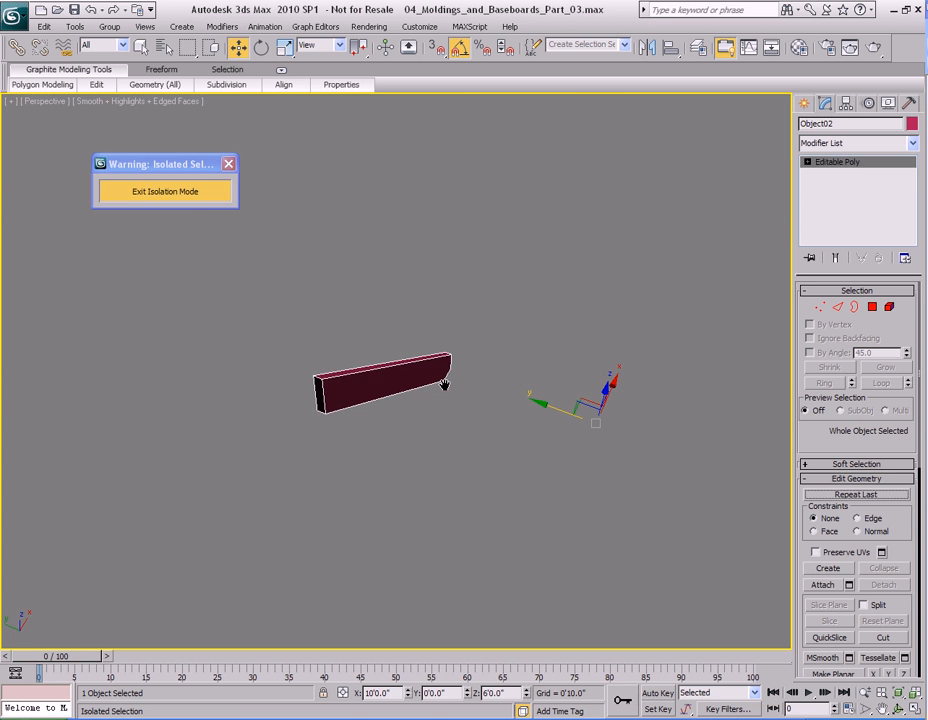
- Center the cloned stringer's pivot to the object and snap it to the wall-side bottom corner of its upper end
middle_click_drag(463, 390, 440, 380, "alt")
left_click(846, 104)
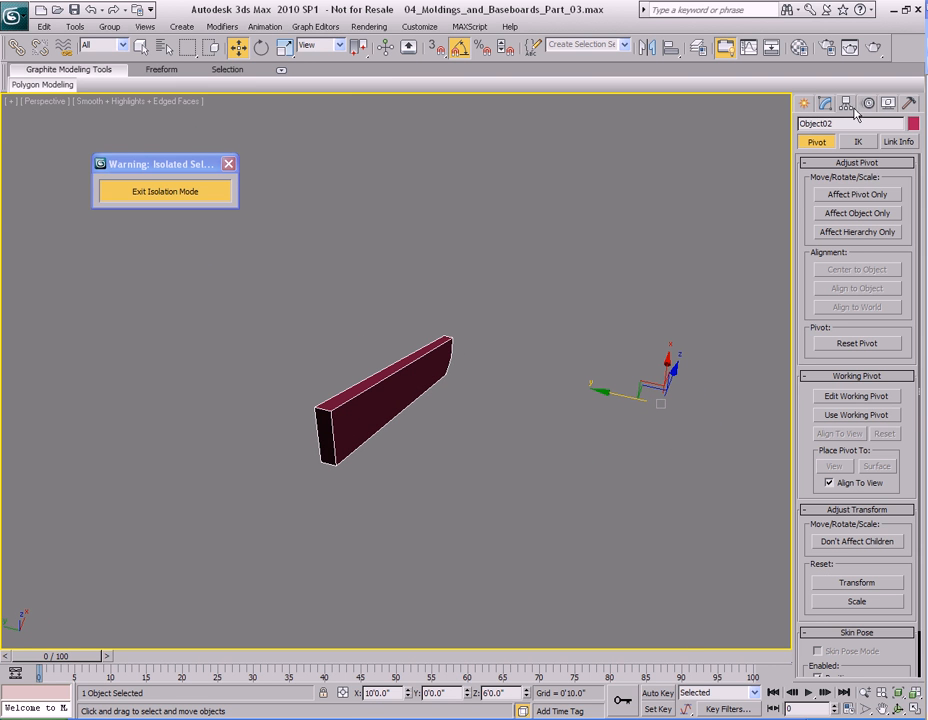
left_click(857, 195)
left_click(861, 278)
scroll(530, 302, "up", 5)
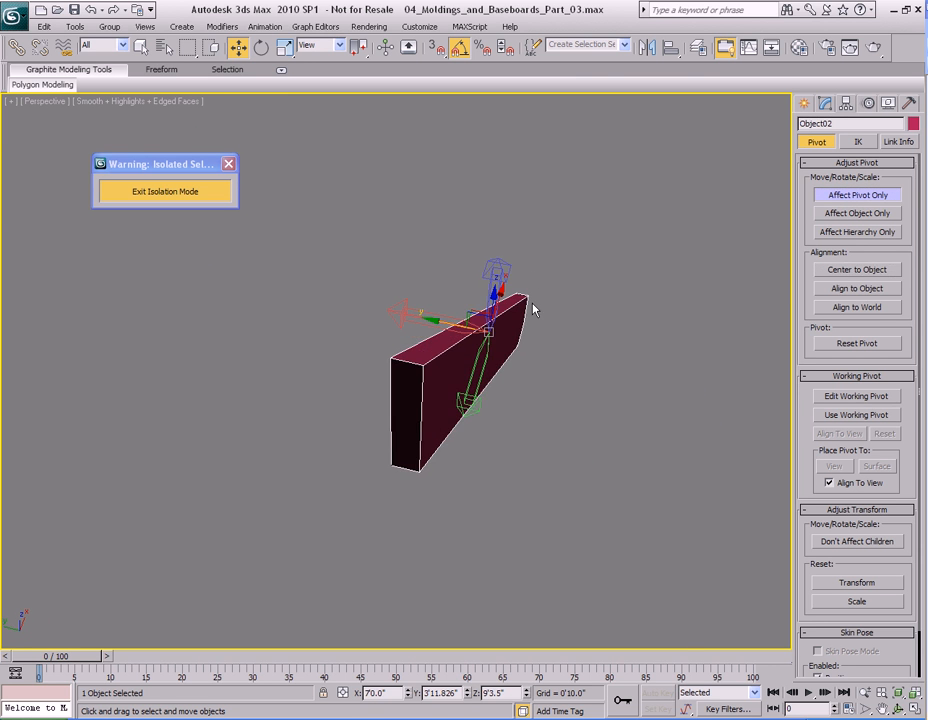
middle_click_drag(498, 370, 522, 359, "alt")
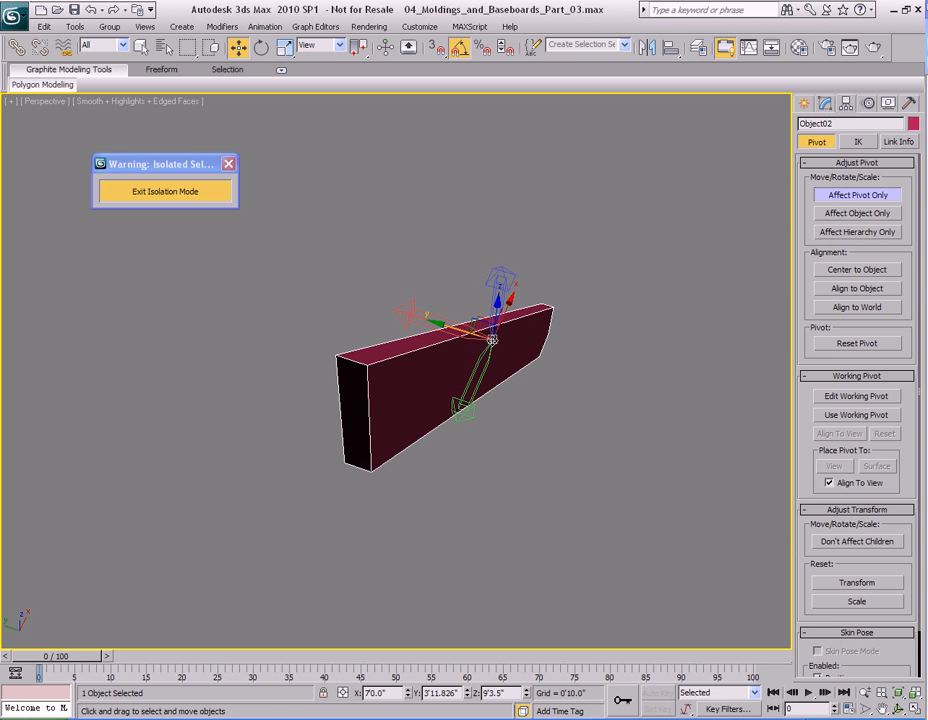
key("s")
left_click_drag(492, 340, 343, 463)
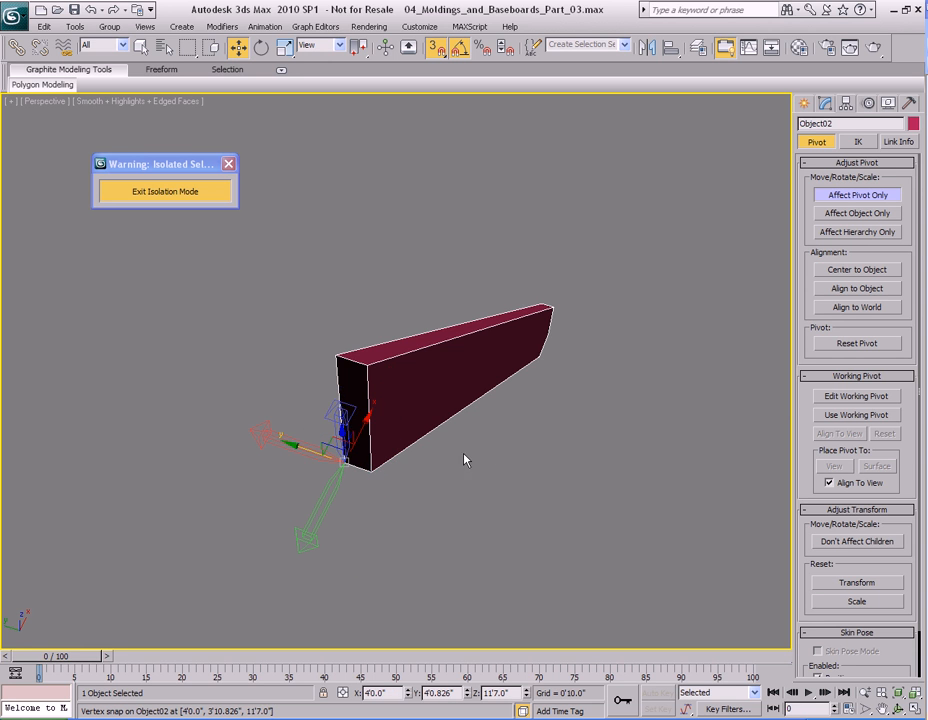
- Exit isolation and examine the cloned stringer against the stairs and wall in wireframe
key("q")
middle_click_drag(512, 433, 490, 433)
key("2")
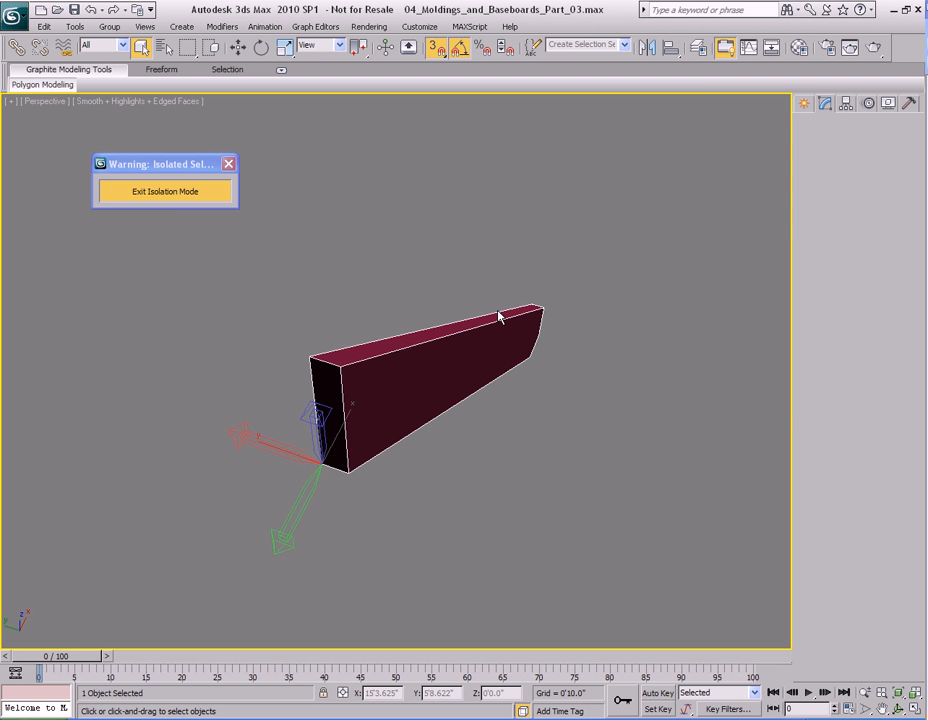
key("2")
left_click(172, 193)
scroll(430, 290, "down", 5)
scroll(412, 344, "up", 5)
scroll(425, 346, "down", 1)
mouse_move(425, 346)
middle_mouse_down()
mouse_move(321, 346)
mouse_move(356, 238)
mouse_move(472, 298)
mouse_move(435, 284)
mouse_move(483, 356)
mouse_move(468, 294)
mouse_move(492, 314)
mouse_move(487, 330)
middle_mouse_up()
key("F3")
middle_click_drag(508, 384, 470, 330, "alt")
- Isolate the stringer again and snap its pivot to the wall-side bottom corner of its lower end
left_click(847, 104)
key("alt+q")
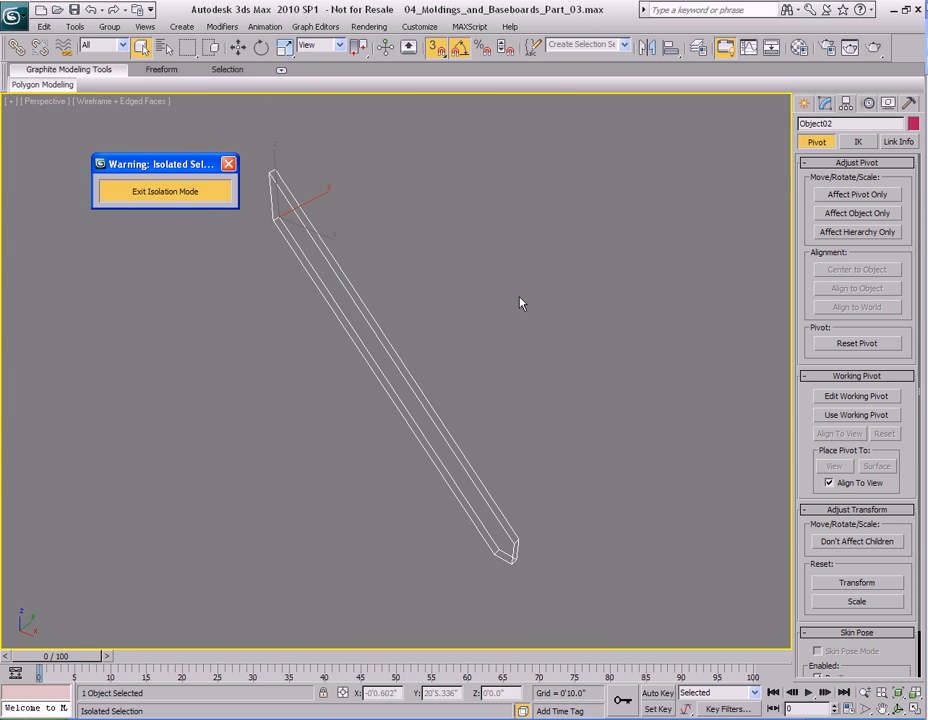
left_click(840, 192)
key("w")
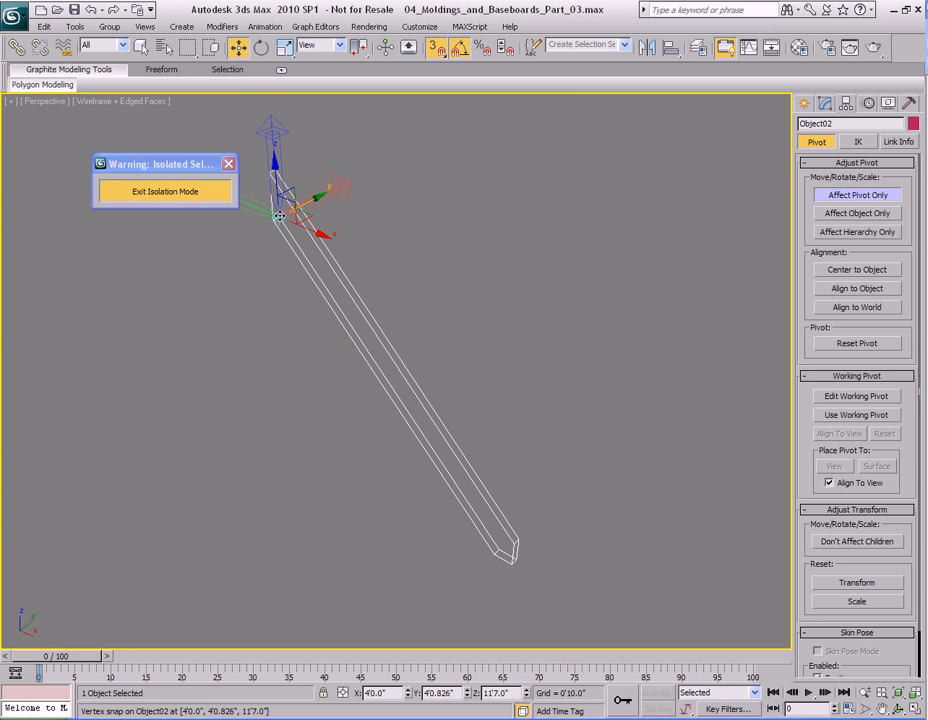
middle_click_drag(307, 242, 483, 231, "alt")
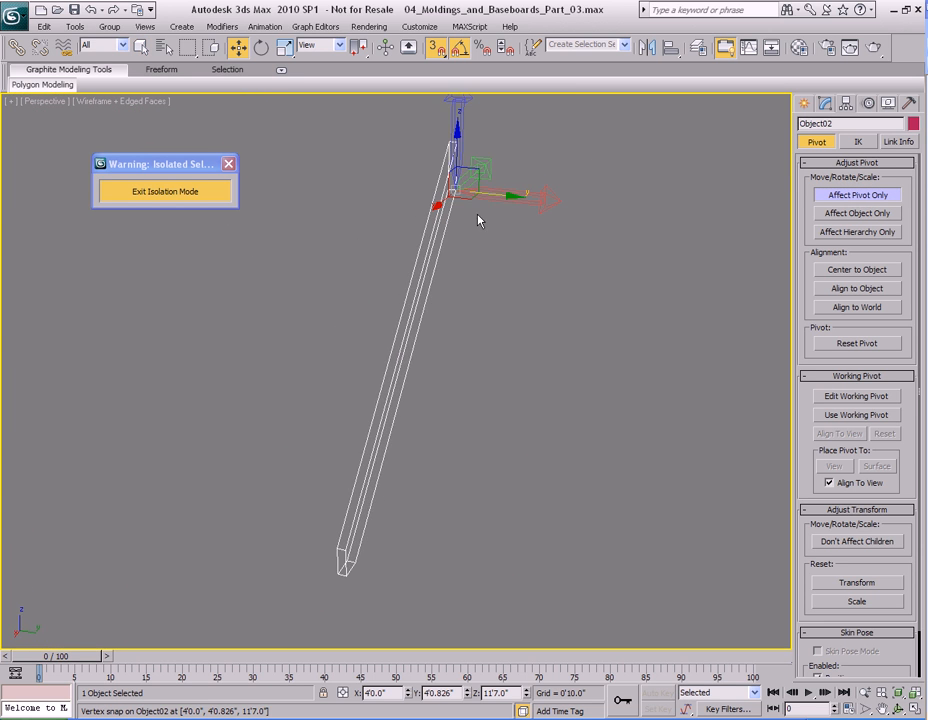
key("s")
left_click_drag(457, 188, 346, 579)
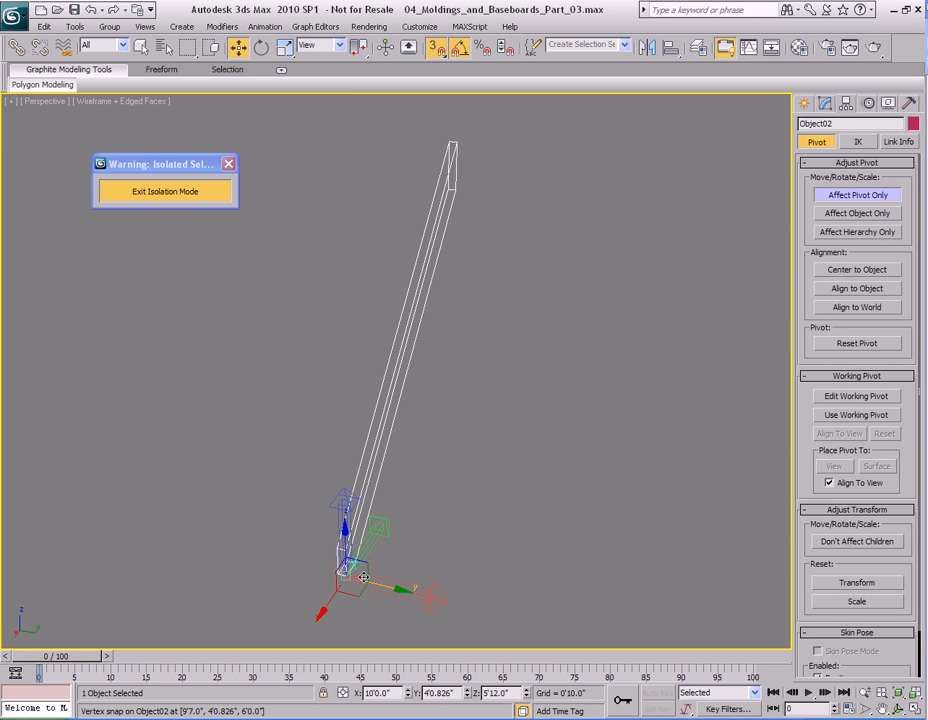
middle_click_drag(348, 580, 445, 576, "alt")
key("s")
middle_click_drag(536, 593, 476, 491)
scroll(512, 510, "up", 2)
key("Insert")
scroll(462, 475, "up", 2)
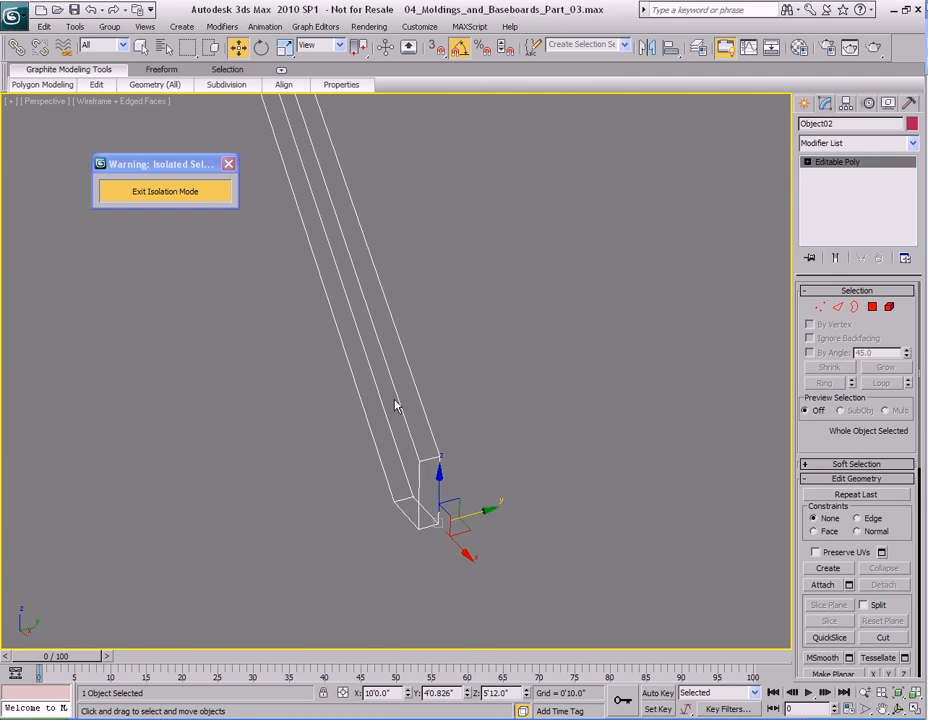
- Exit isolation and move the cloned stringer by its pivot corner, snapping it to the staircase's wall-side bottom corner
left_click(187, 194)
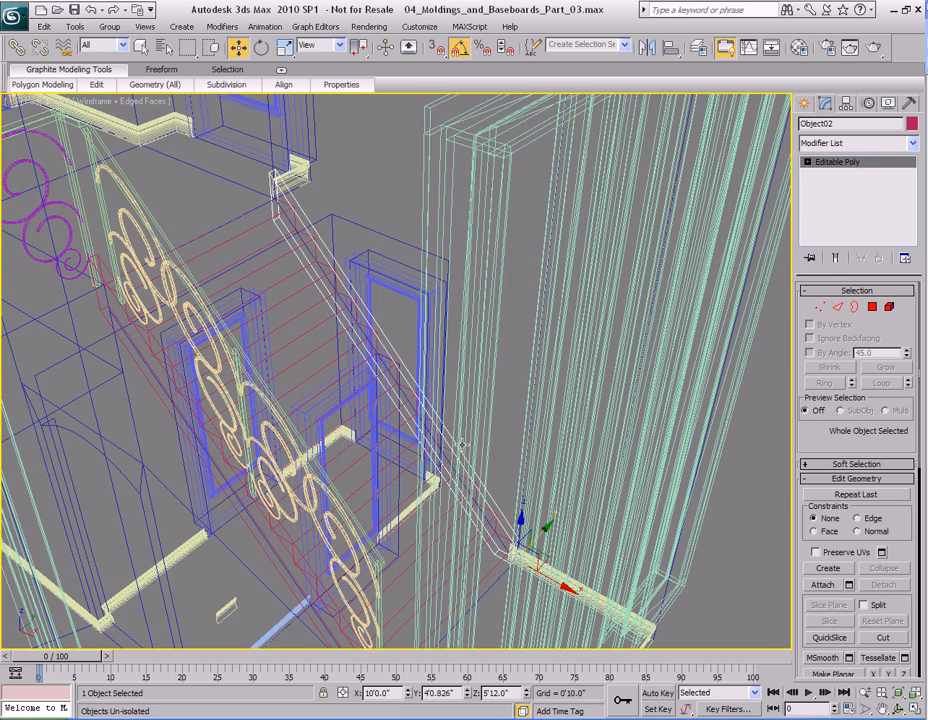
key("F3")
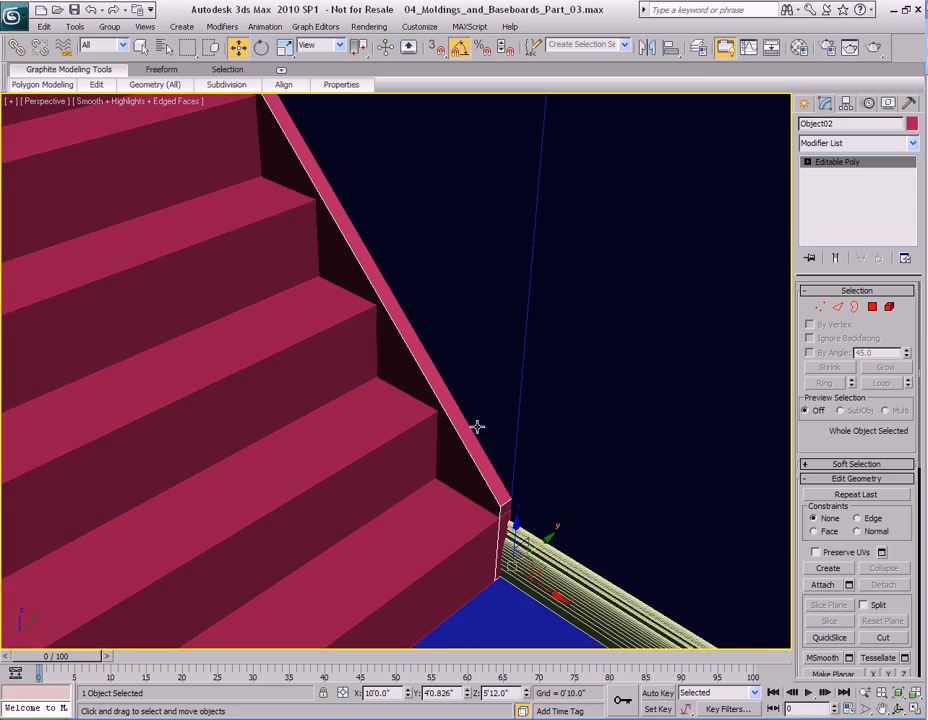
middle_click_drag(477, 427, 470, 388, "alt")
key("F3")
middle_click_drag(533, 412, 445, 413, "alt")
middle_click_drag(464, 460, 469, 409)
middle_click_drag(469, 409, 462, 408, "alt")
scroll(462, 408, "up", 1)
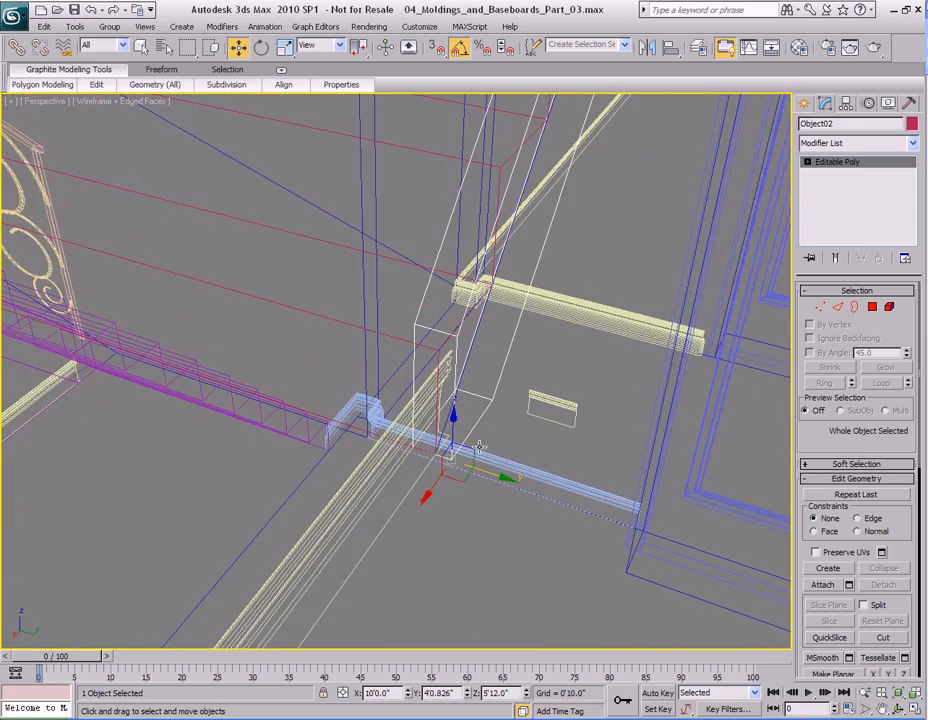
key("s")
left_click_drag(451, 457, 430, 456)
mouse_move(412, 454)
middle_mouse_down("alt")
mouse_move(480, 451)
mouse_move(436, 430)
mouse_move(449, 476)
mouse_move(451, 441)
mouse_move(461, 480)
mouse_move(483, 323)
mouse_move(446, 346)
mouse_move(454, 346)
mouse_move(431, 434)
mouse_move(294, 377)
mouse_move(312, 376)
mouse_move(367, 434)
mouse_move(499, 360)
mouse_move(387, 461)
middle_mouse_up("alt")
key("F3")
scroll(461, 480, "down", 2)
middle_click_drag(452, 391, 449, 398)
scroll(449, 398, "up", 4)
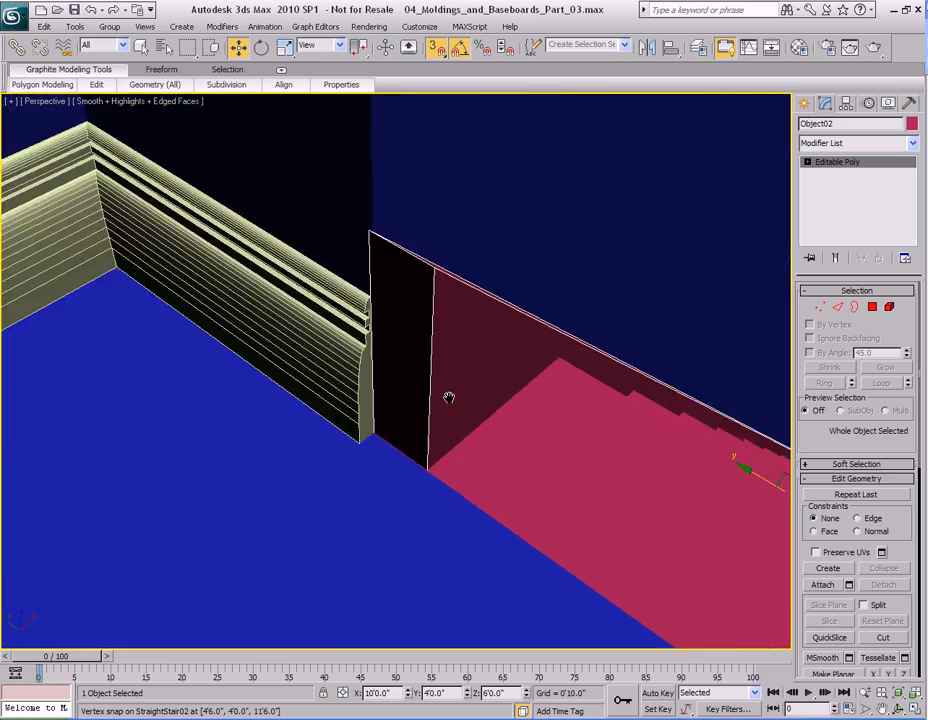
- Select the polygon at the stringer's lower end and move it slightly back along X, to 9'11.934"
middle_click_drag(412, 364, 473, 412, "alt")
key("q")
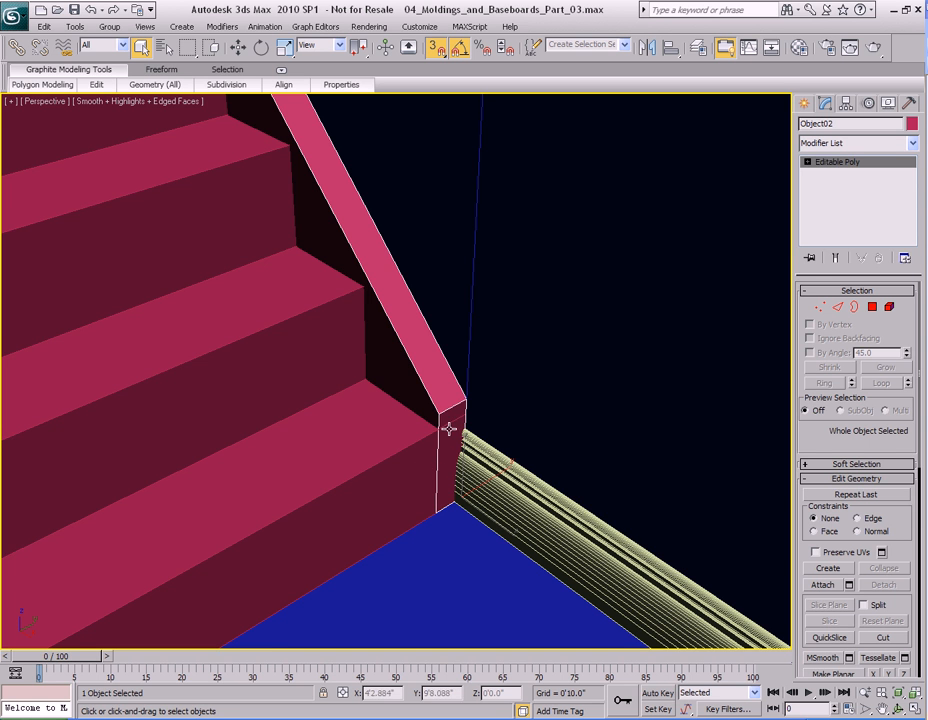
middle_click_drag(459, 433, 463, 432, "alt")
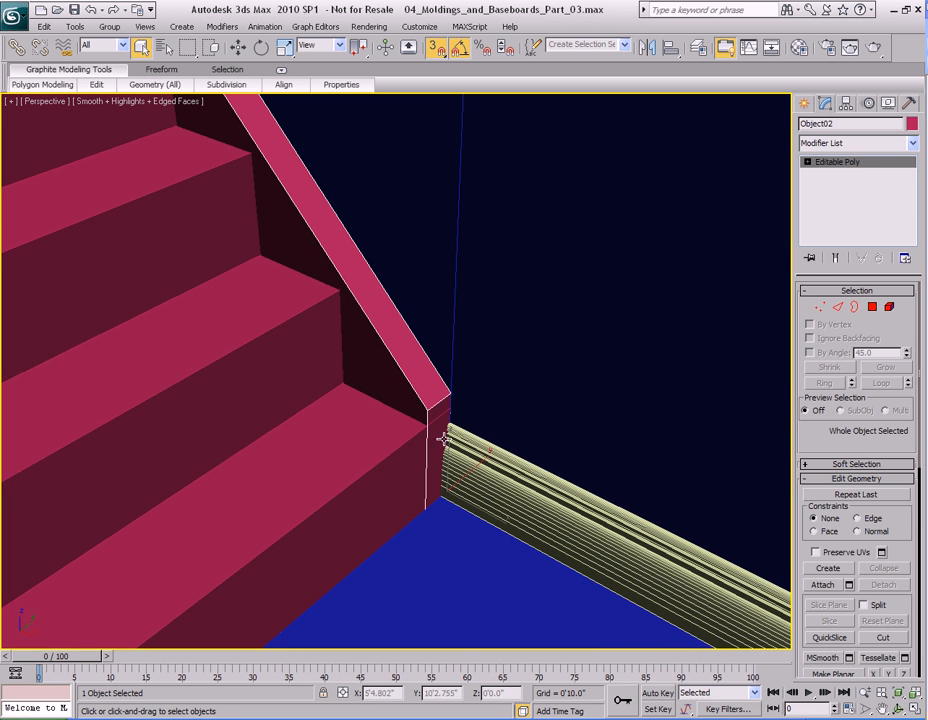
scroll(457, 443, "up", 2)
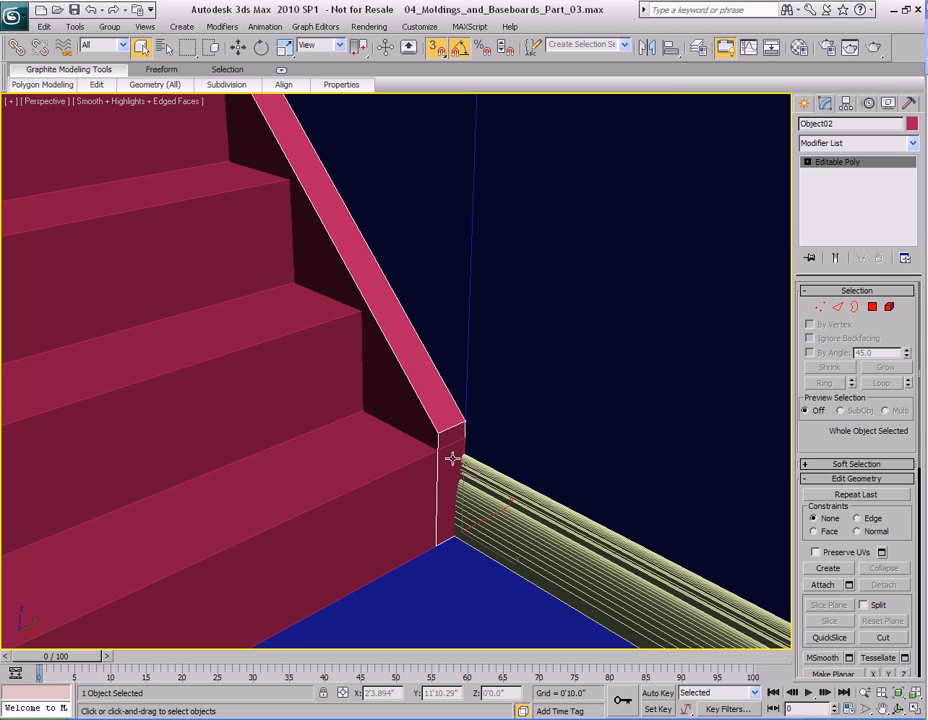
key("4")
left_click(453, 447)
middle_click_drag(449, 468, 452, 474, "alt")
scroll(450, 472, "up", 4)
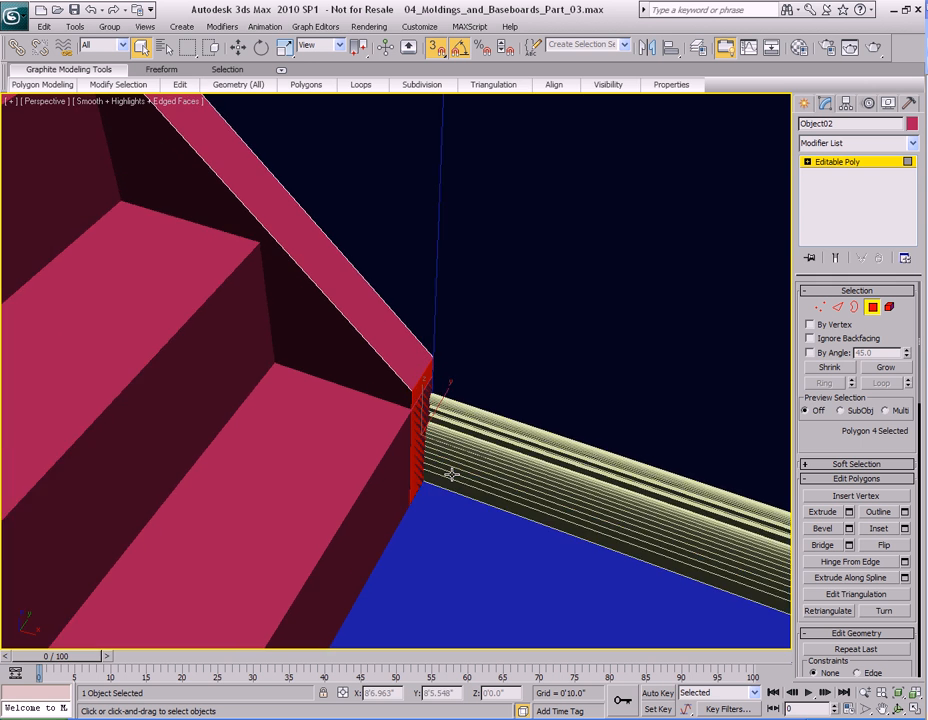
scroll(410, 390, "down", 3)
key("w")
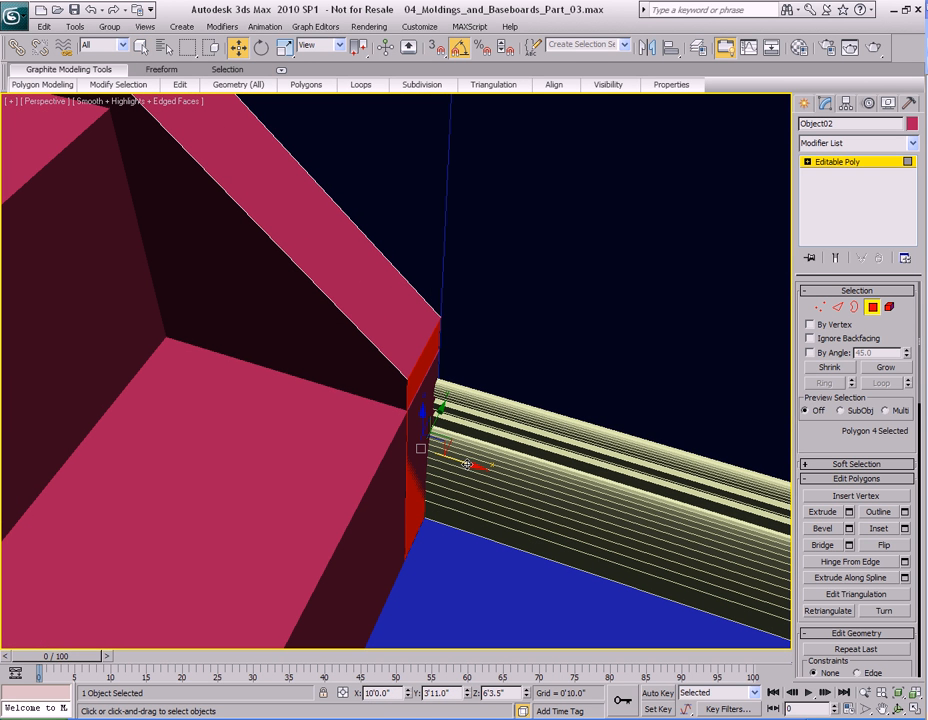
left_click_drag(467, 464, 465, 464)
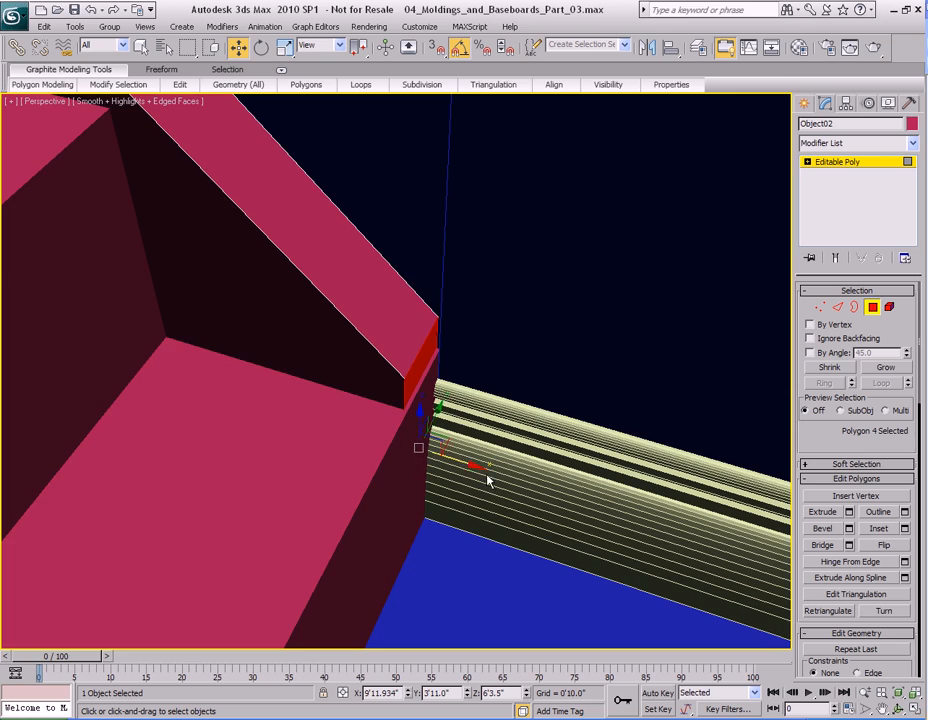
- Delete the long wall-facing side polygon of the cloned stringer
scroll(485, 481, "down", 5)
key("q")
middle_click_drag(450, 467, 364, 438, "alt")
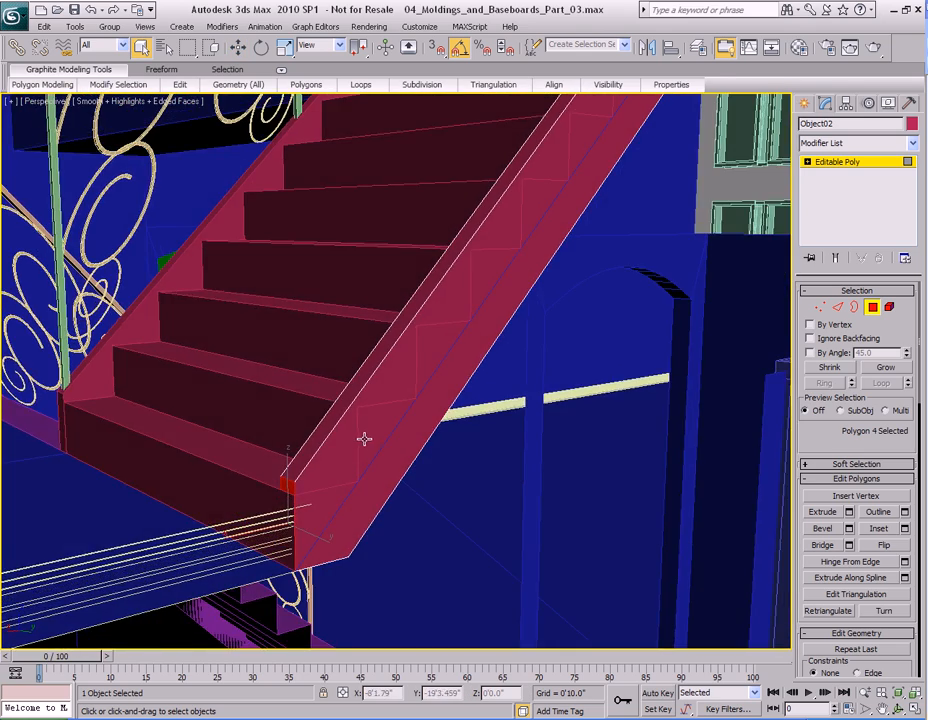
left_click(407, 356)
key("Delete")
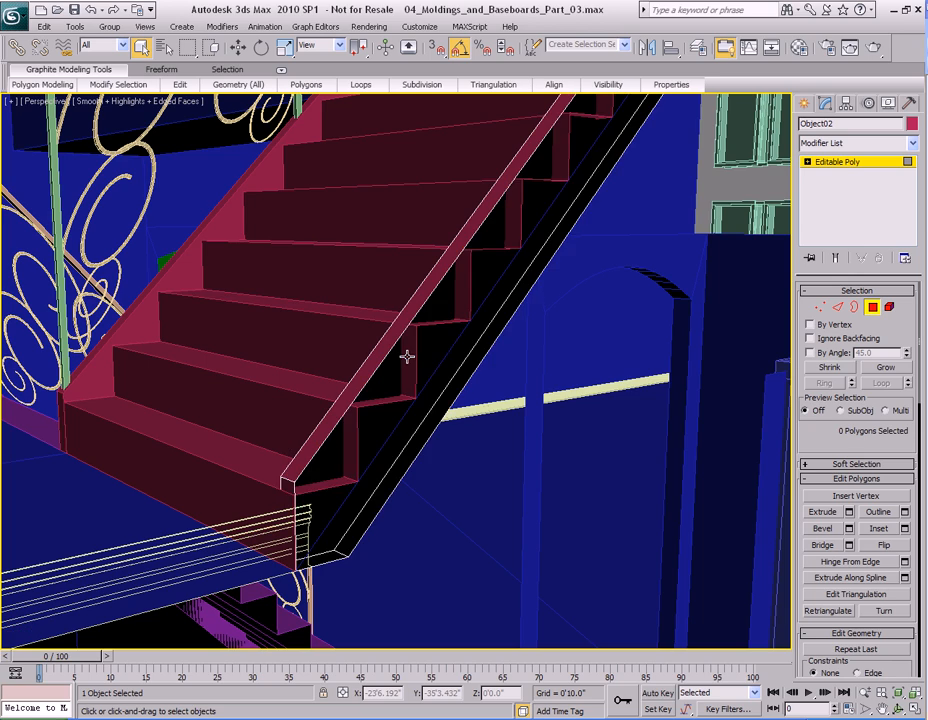
- Delete the underside and lower-end bottom polygons of the cloned wall-side stringer on the red staircase
middle_click_drag(407, 356, 473, 362, "alt")
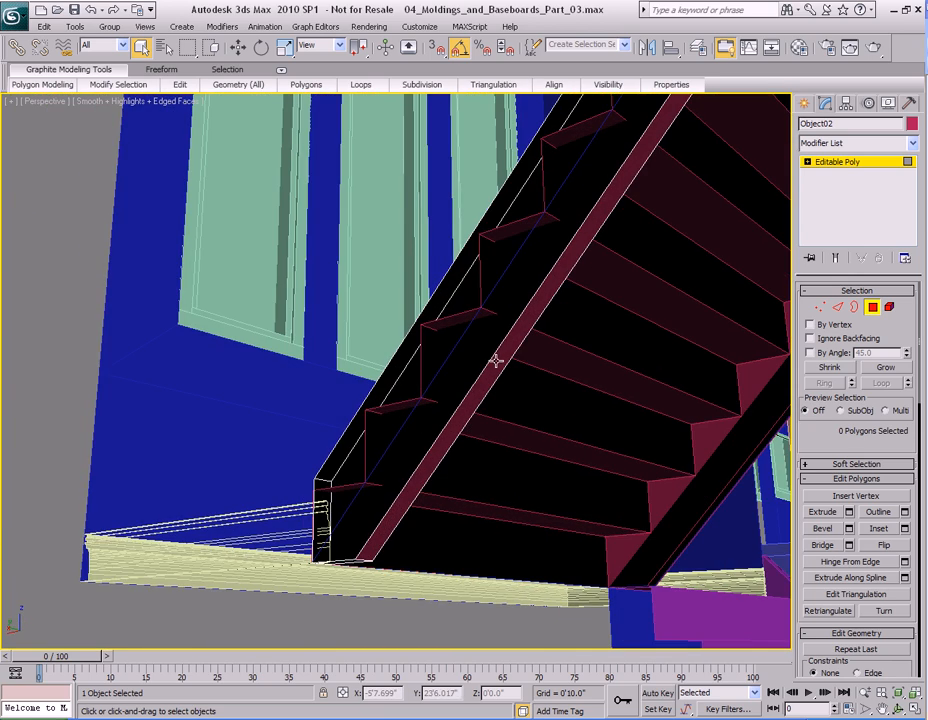
left_click(496, 362)
middle_click_drag(357, 578, 561, 555, "alt")
left_click(388, 498, "ctrl")
key("Delete")
- Leave the red stringer and select the railing-side stringer element of the lower purple staircase
scroll(561, 555, "down", 4)
middle_click_drag(353, 432, 300, 375, "alt")
scroll(378, 487, "down", 3)
middle_click_drag(408, 555, 335, 417)
scroll(366, 437, "up", 3)
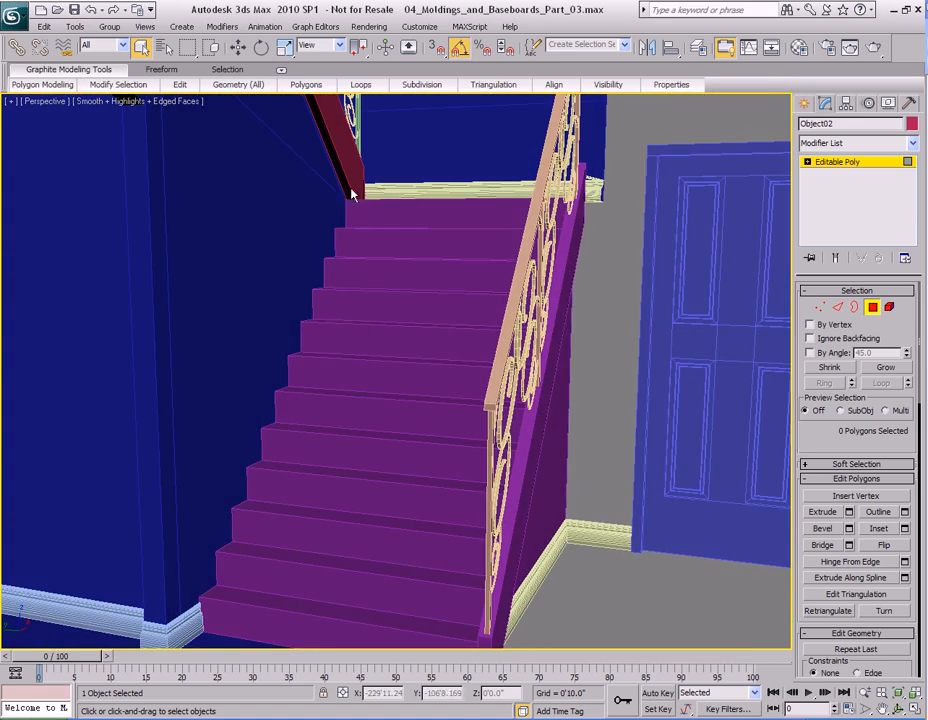
middle_click_drag(259, 521, 479, 473, "alt")
key("4")
left_click(516, 352)
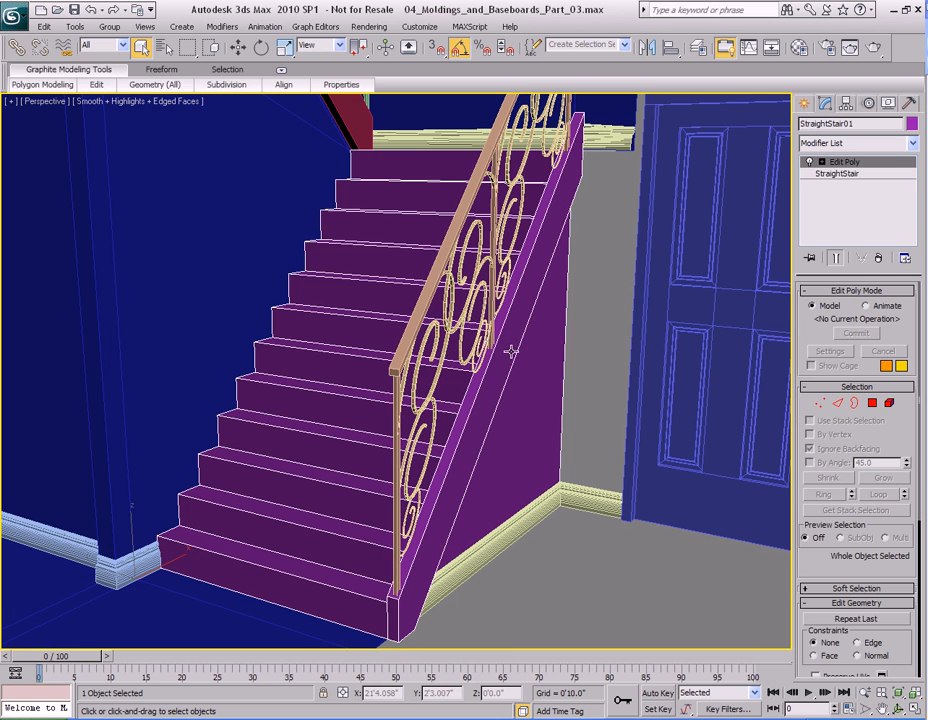
key("5")
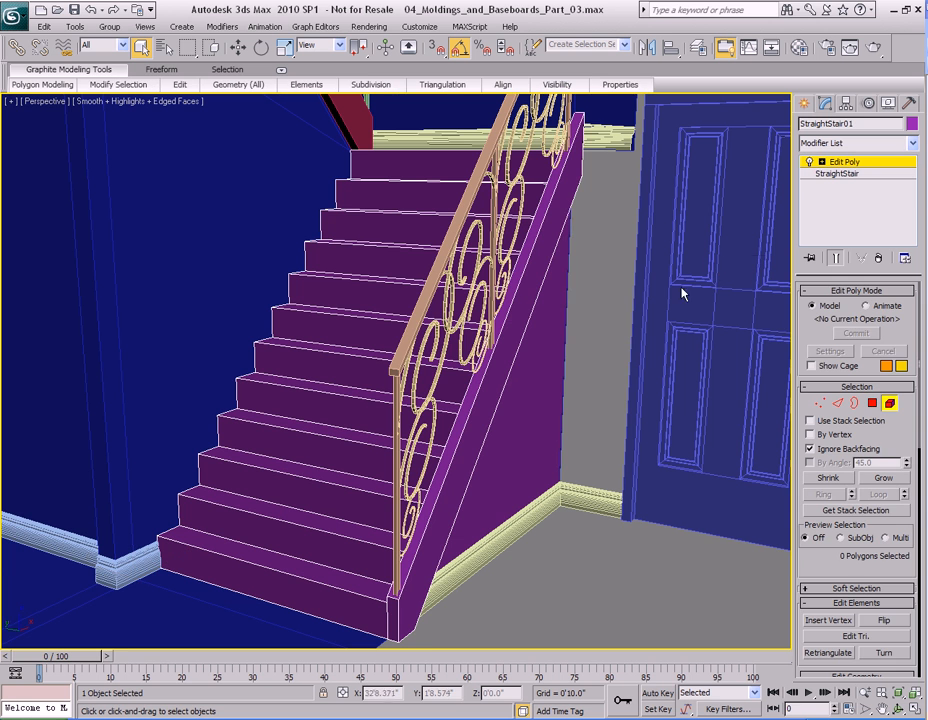
left_click(522, 299)
- Clone the selected stringer element along Y to the middle of the steps as a separate object, Object04
key("w")
middle_click_drag(532, 325, 565, 343, "alt")
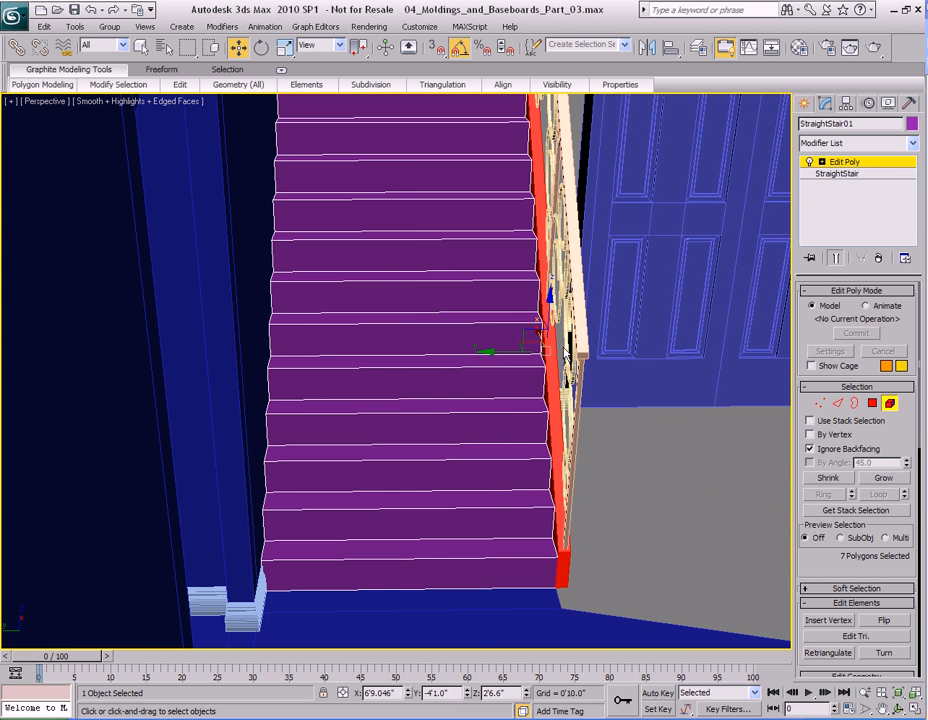
left_click_drag(503, 353, 340, 360, "shift")
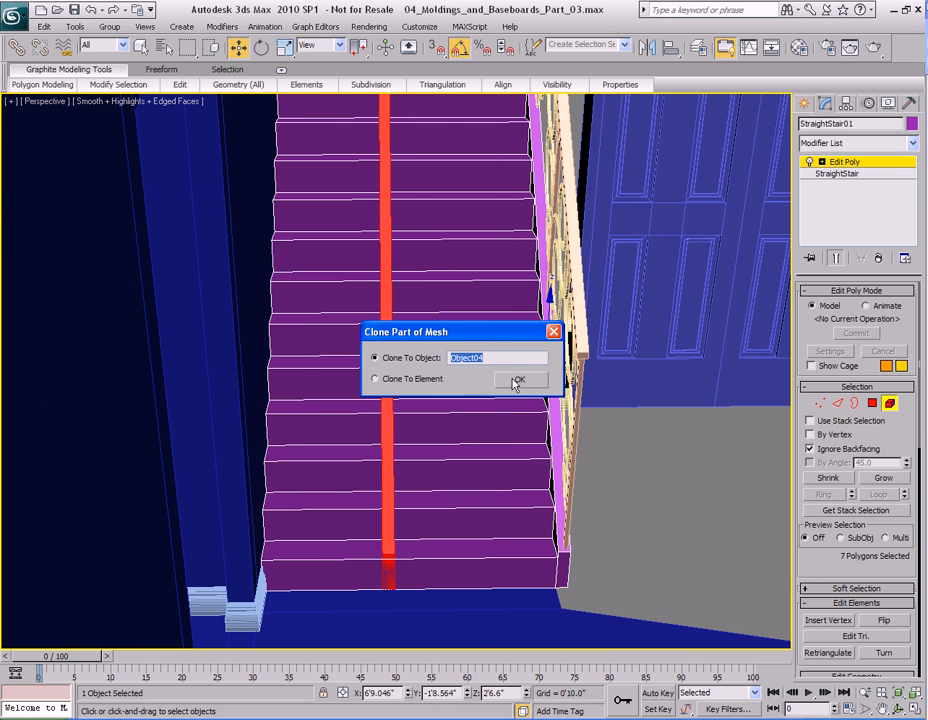
left_click(519, 379)
mouse_move(519, 379)
middle_mouse_down("alt")
mouse_move(586, 371)
mouse_move(487, 351)
middle_mouse_up("alt")
key("5")
- Select the cloned stringer and, with the gizmo at its center, move it along Y close to the wall, to about 1'5.189"
key("q")
left_click(471, 326)
key("w")
middle_click_drag(586, 271, 593, 316, "alt")
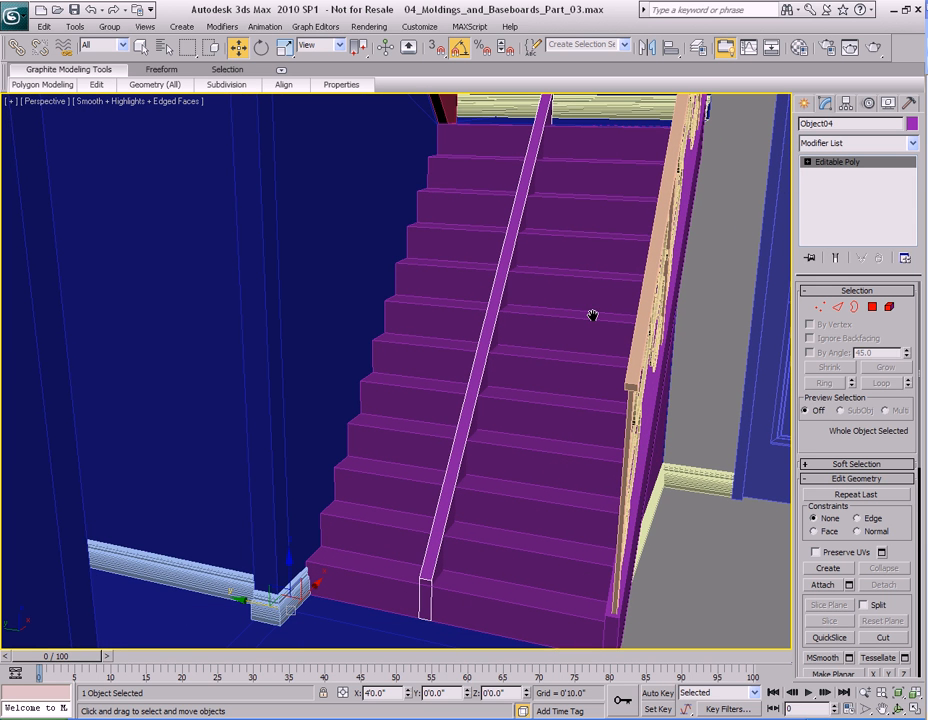
left_click_drag(361, 53, 363, 97)
left_click_drag(457, 318, 358, 313)
middle_click_drag(471, 241, 505, 263)
mouse_move(379, 304)
left_mouse_down()
mouse_move(366, 297)
mouse_move(391, 301)
left_mouse_up()
scroll(535, 330, "up", 5)
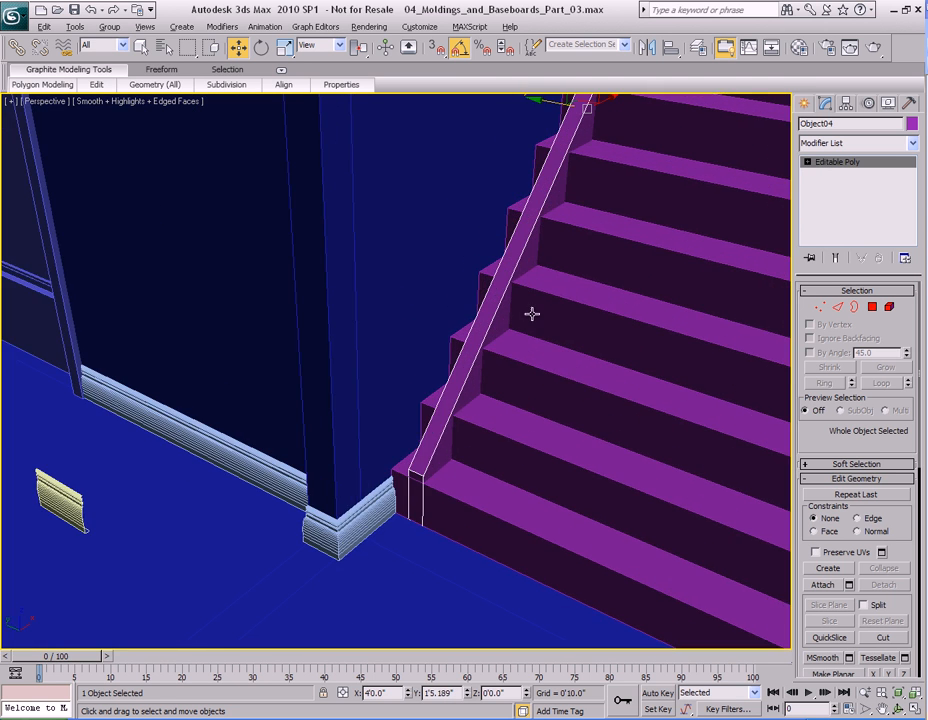
- Isolate the purple cloned stringer and snap its pivot to the wall-side bottom corner of its lower end
key("q")
middle_click_drag(548, 303, 538, 317)
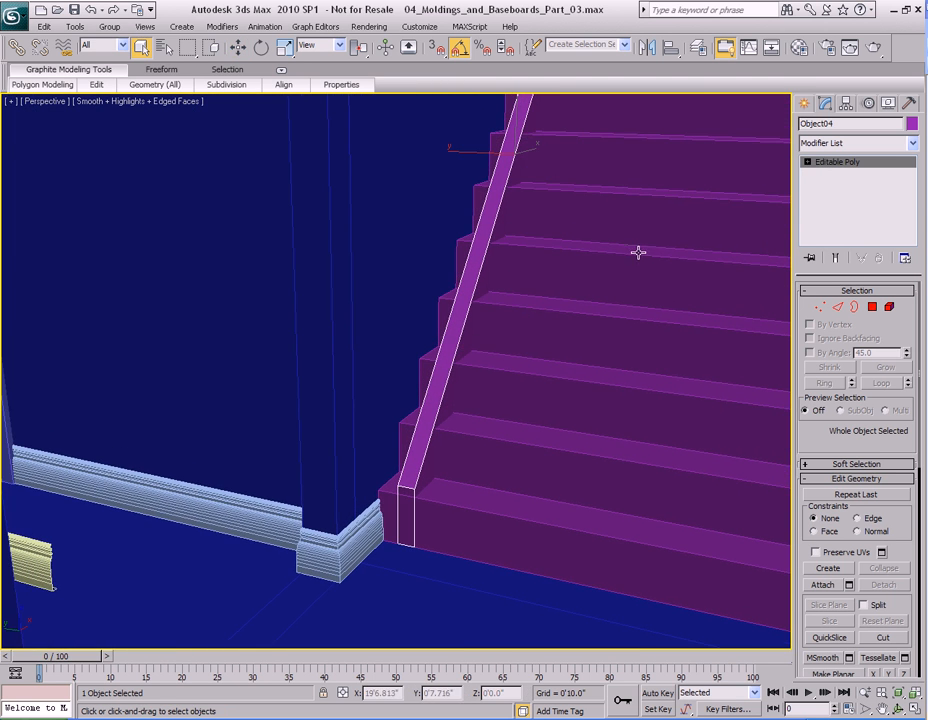
key("alt+q")
middle_click_drag(540, 368, 598, 261)
scroll(626, 209, "up", 3)
key("w")
left_click(846, 104)
left_click(845, 197)
middle_click_drag(655, 313, 668, 265)
scroll(668, 265, "up", 3)
key("s")
left_click_drag(207, 465, 427, 480)
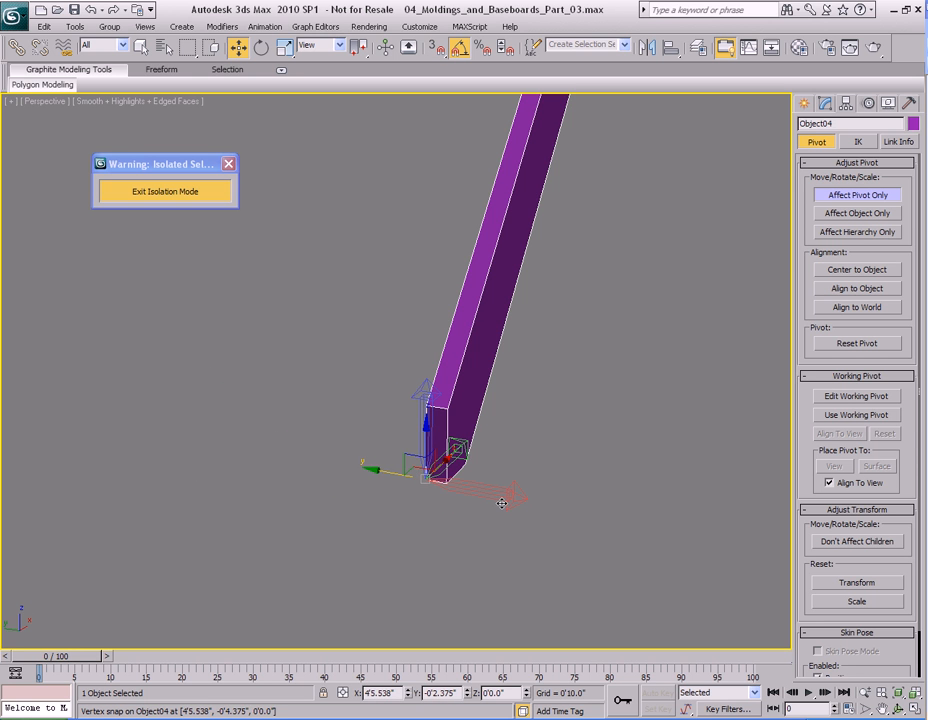
key("s")
key("1")
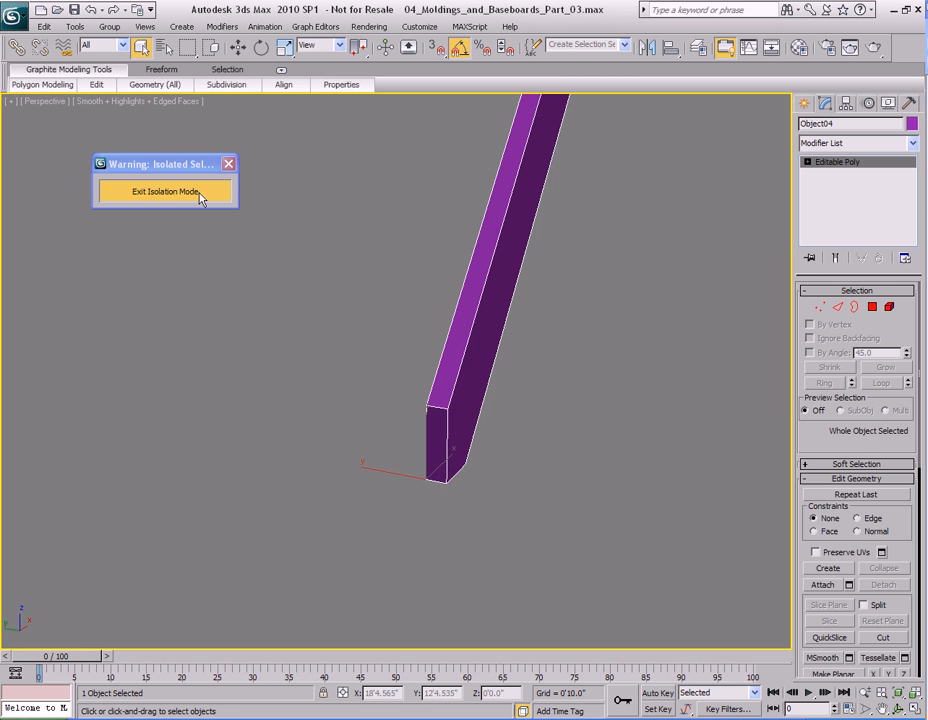
- Exit isolation and move the purple stringer by its pivot corner, snapping it to the lower staircase's wall-side bottom corner
left_click(182, 191)
middle_click_drag(340, 360, 423, 377)
scroll(423, 377, "up", 5)
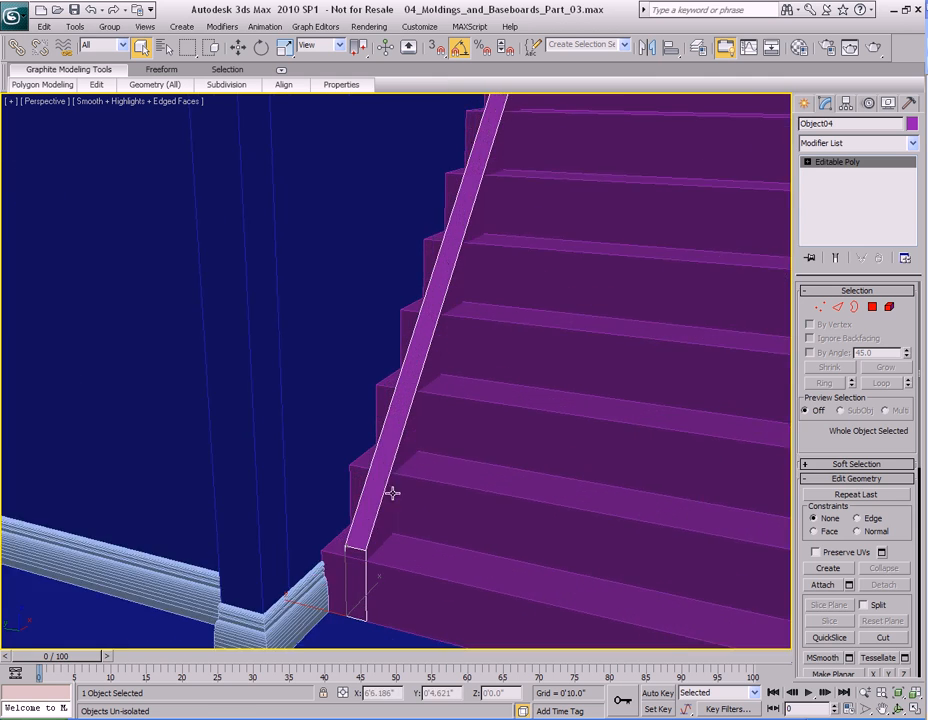
key("F3")
middle_click_drag(367, 492, 383, 437)
scroll(381, 440, "up", 4)
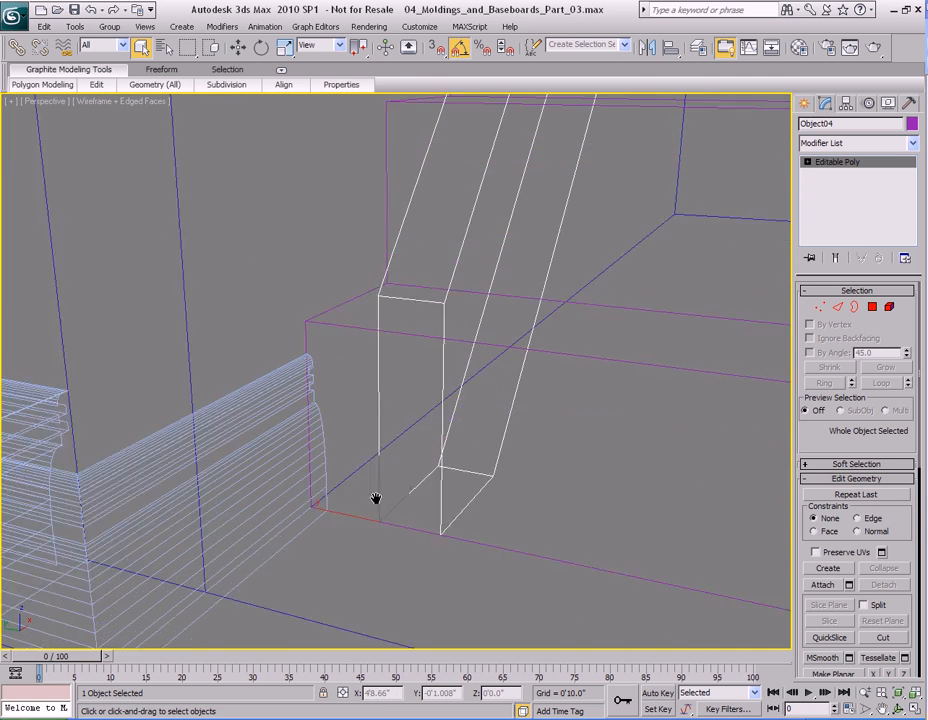
middle_click_drag(373, 516, 396, 449)
key("w")
key("s")
left_click_drag(391, 481, 322, 455)
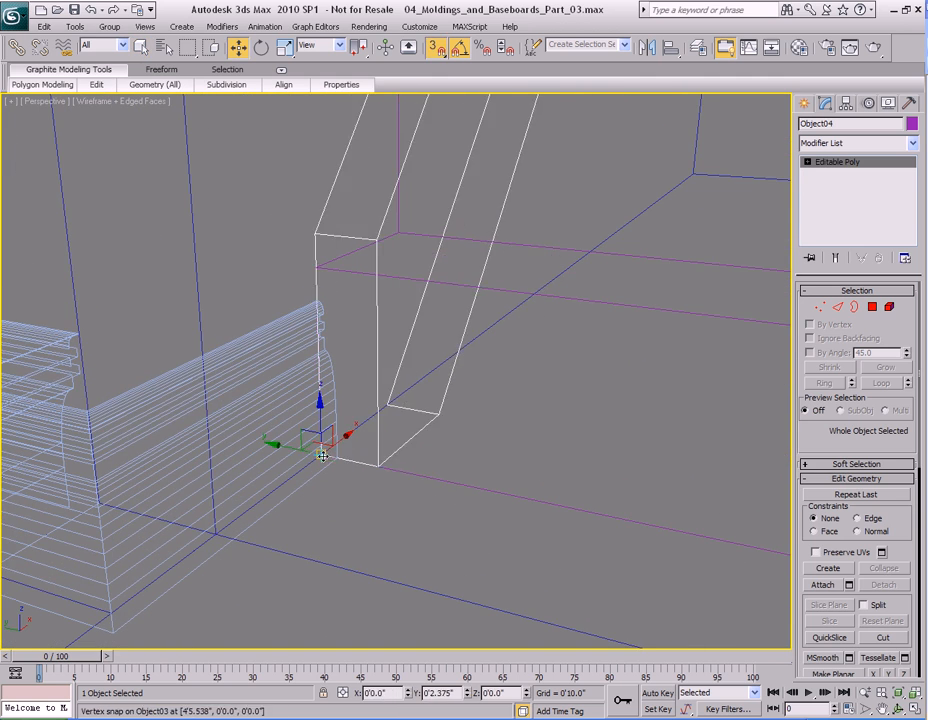
middle_click_drag(399, 371, 367, 440)
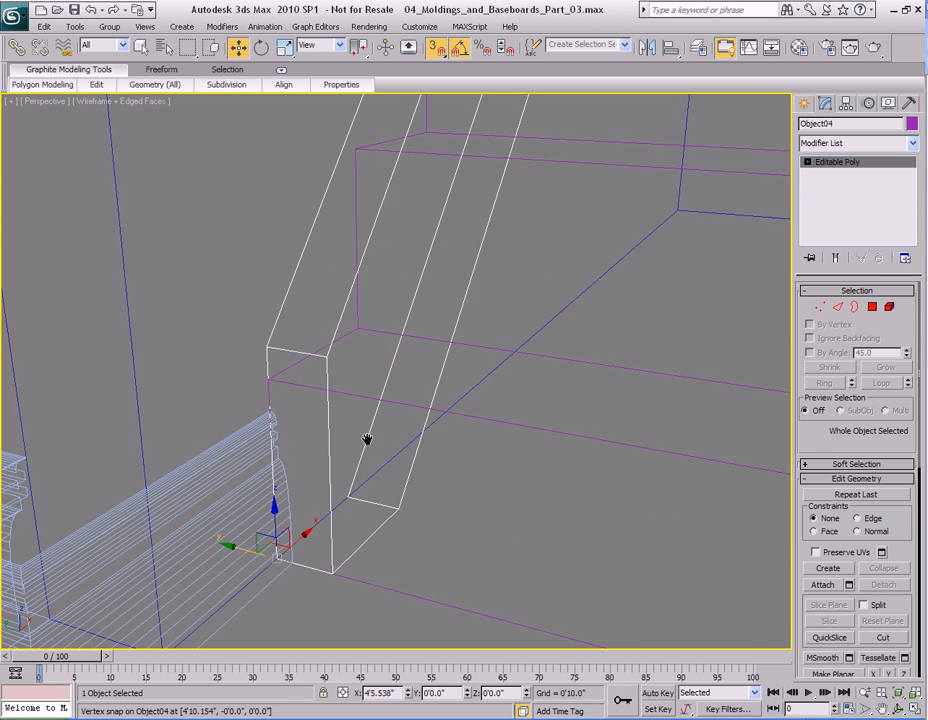
key("q")
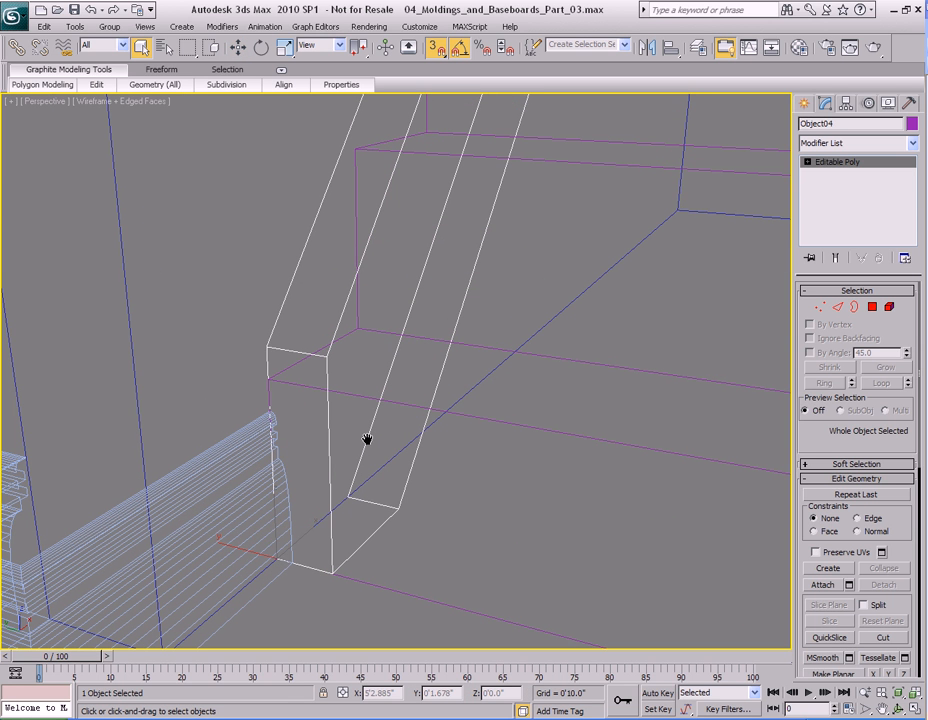
- Select the purple stringer's long stair-facing side polygon and move it slightly towards the wall along Y, to -0'1.895"
key("F3")
scroll(364, 432, "down", 6)
middle_click_drag(379, 410, 408, 439, "alt")
scroll(399, 420, "up", 3)
mouse_move(467, 440)
middle_mouse_down("alt")
mouse_move(386, 431)
mouse_move(499, 416)
mouse_move(454, 429)
middle_mouse_up("alt")
key("4")
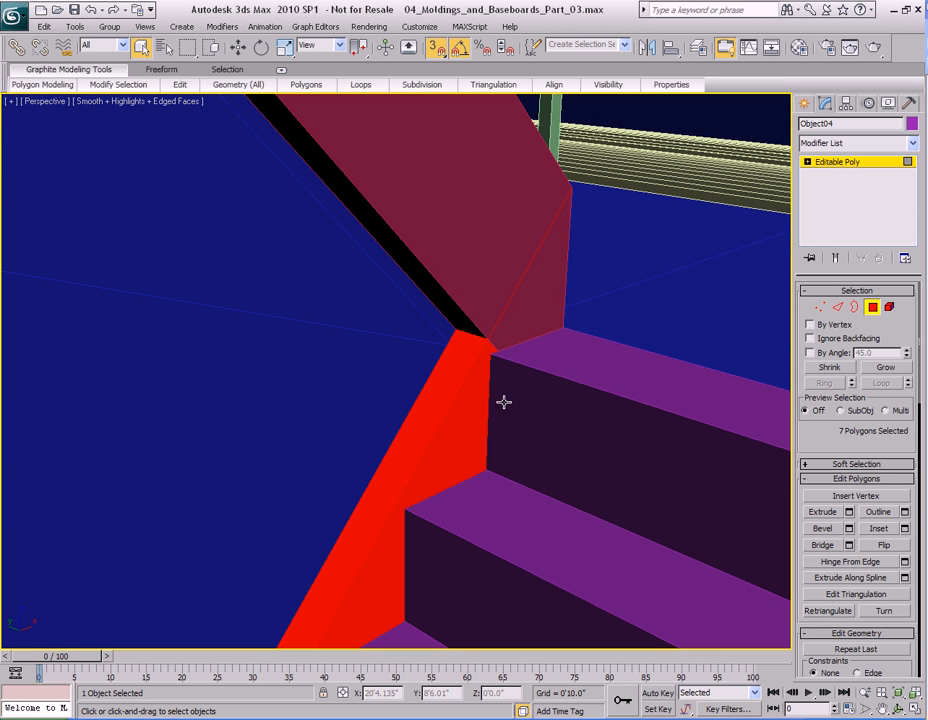
left_click(458, 412)
key("w")
middle_click_drag(488, 428, 507, 436, "alt")
key("s")
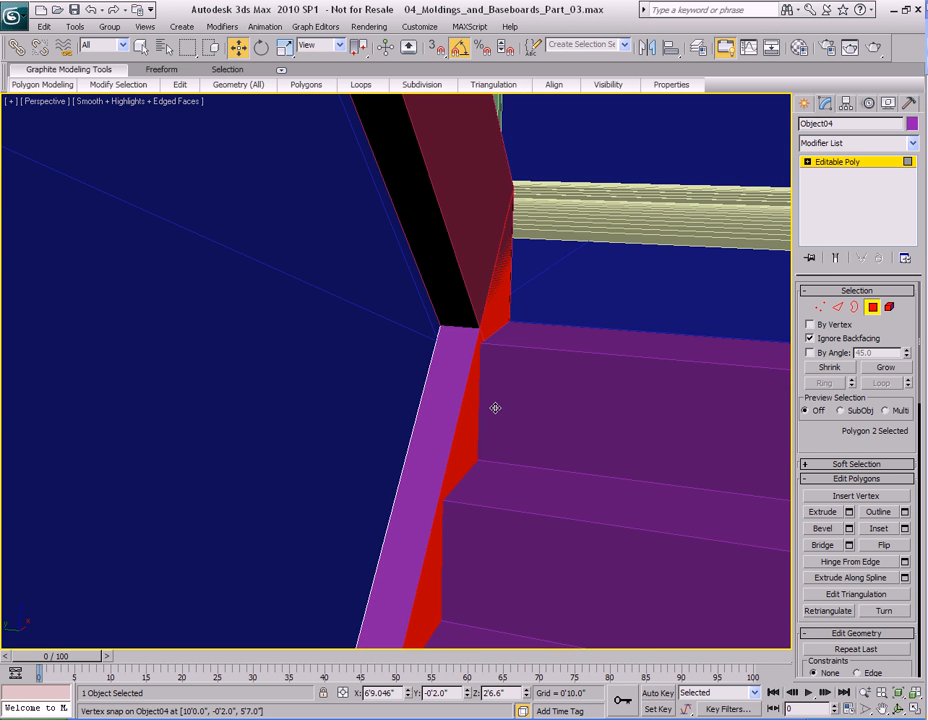
scroll(497, 410, "down", 3)
middle_click_drag(488, 520, 586, 172)
middle_click_drag(457, 552, 461, 444)
scroll(461, 444, "up", 3)
scroll(461, 444, "up", 3)
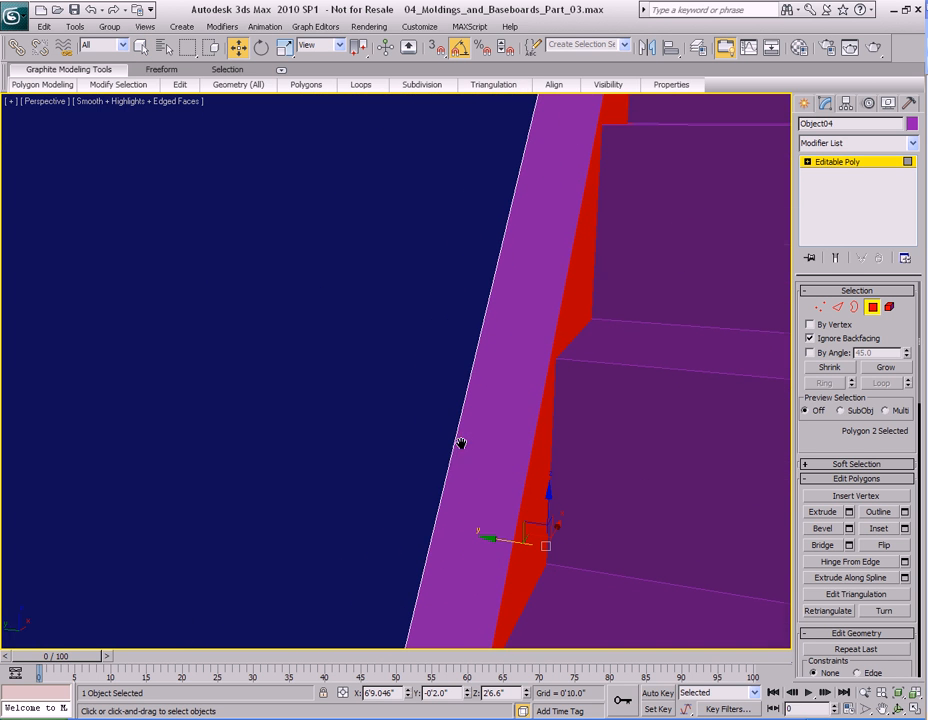
left_click_drag(501, 540, 500, 540)
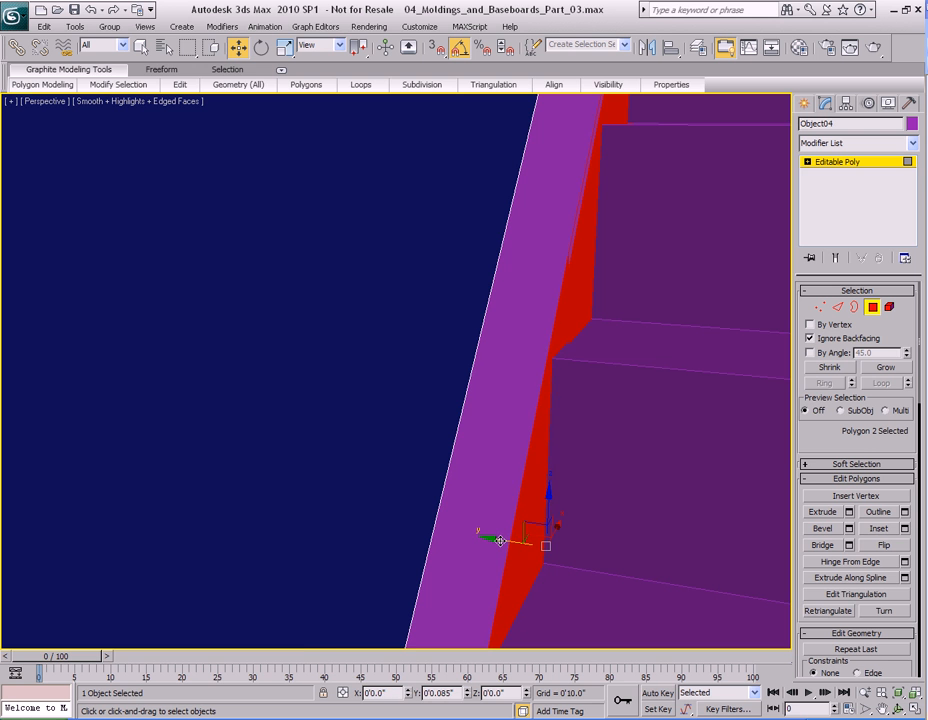
- Select the polygon at the purple stringer's upper end and move it slightly back along X
middle_click_drag(552, 355, 492, 575)
middle_click_drag(543, 305, 475, 514)
middle_click_drag(502, 275, 313, 472)
middle_click_drag(415, 456, 458, 421, "alt")
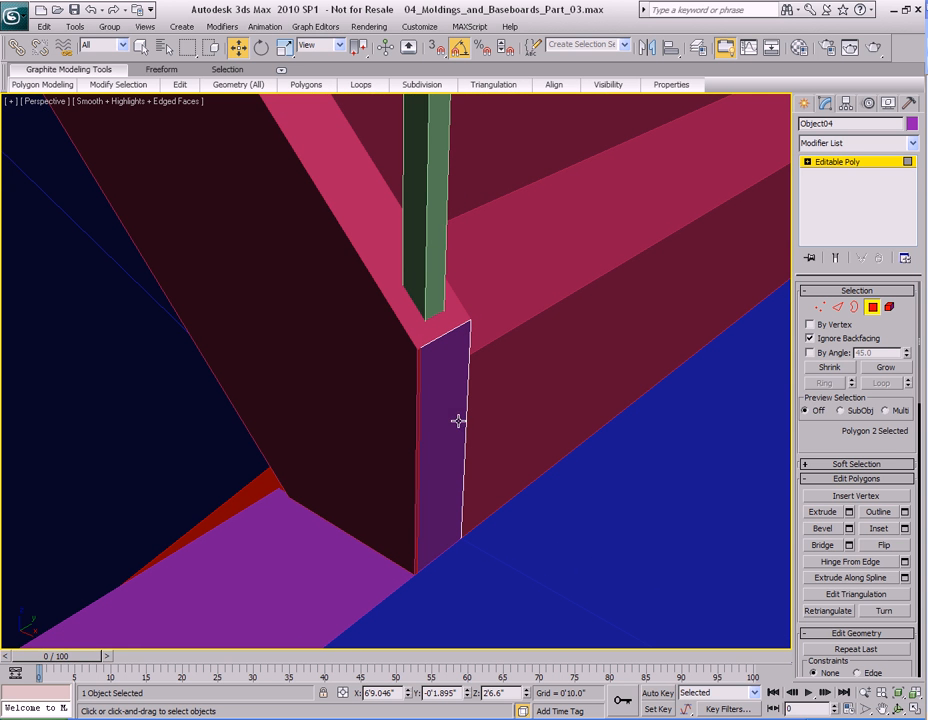
key("q")
left_click(452, 443)
middle_click_drag(452, 443, 486, 448, "alt")
key("w")
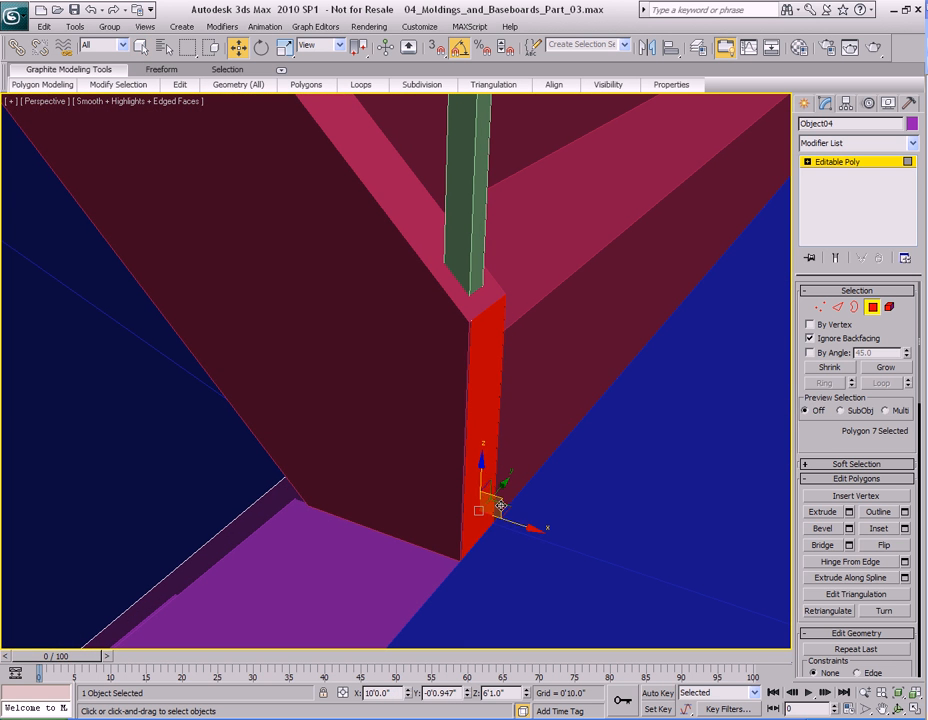
middle_click_drag(519, 522, 376, 395, "alt")
left_click(392, 456)
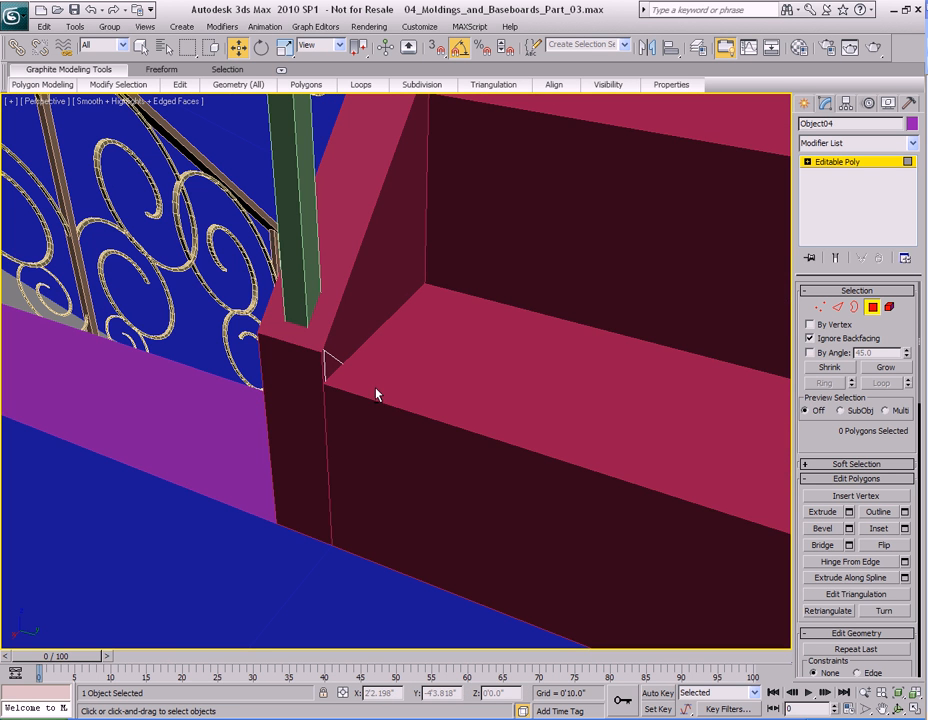
- Select and delete the long wall-facing side polygon of the purple cloned stringer
key("F3")
left_click(429, 497)
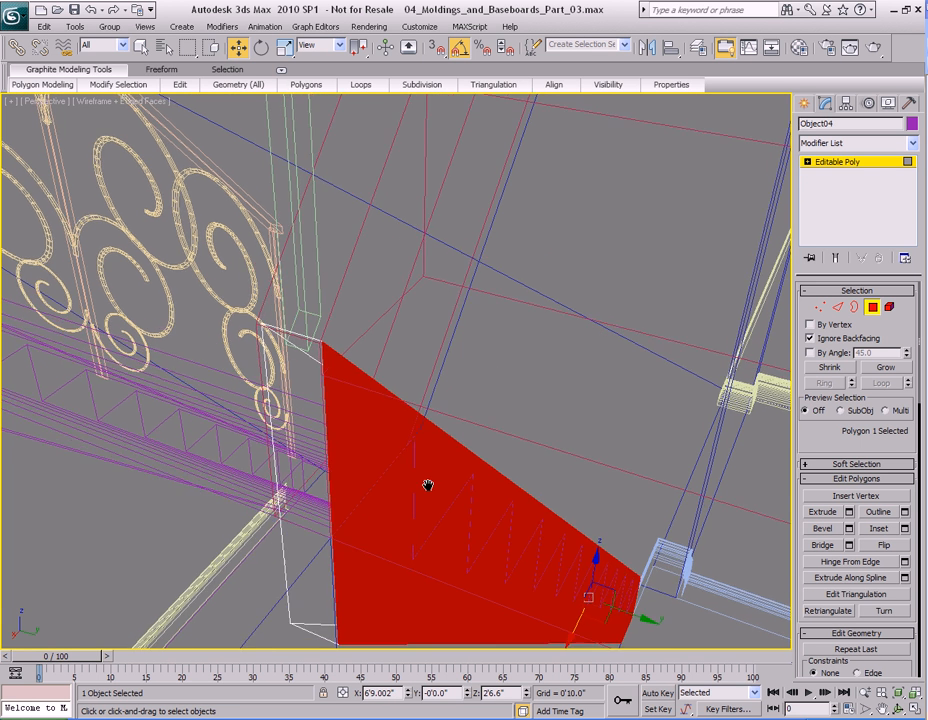
middle_click_drag(429, 497, 413, 375)
key("q")
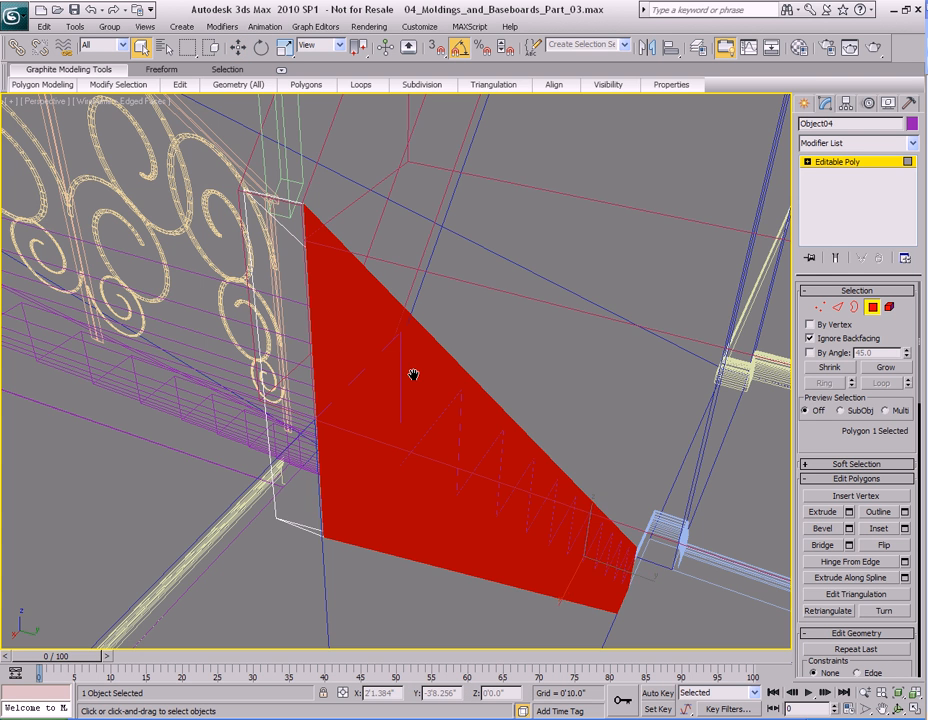
key("F3")
- Delete the underside polygon and the bottom polygon at the lower end of the purple cloned stringer
mouse_move(389, 348)
middle_mouse_down()
mouse_move(410, 449)
mouse_move(472, 379)
mouse_move(418, 369)
mouse_move(416, 406)
mouse_move(450, 212)
mouse_move(383, 302)
mouse_move(371, 358)
mouse_move(399, 171)
mouse_move(381, 323)
mouse_move(447, 311)
mouse_move(342, 431)
mouse_move(361, 413)
mouse_move(352, 358)
middle_mouse_up()
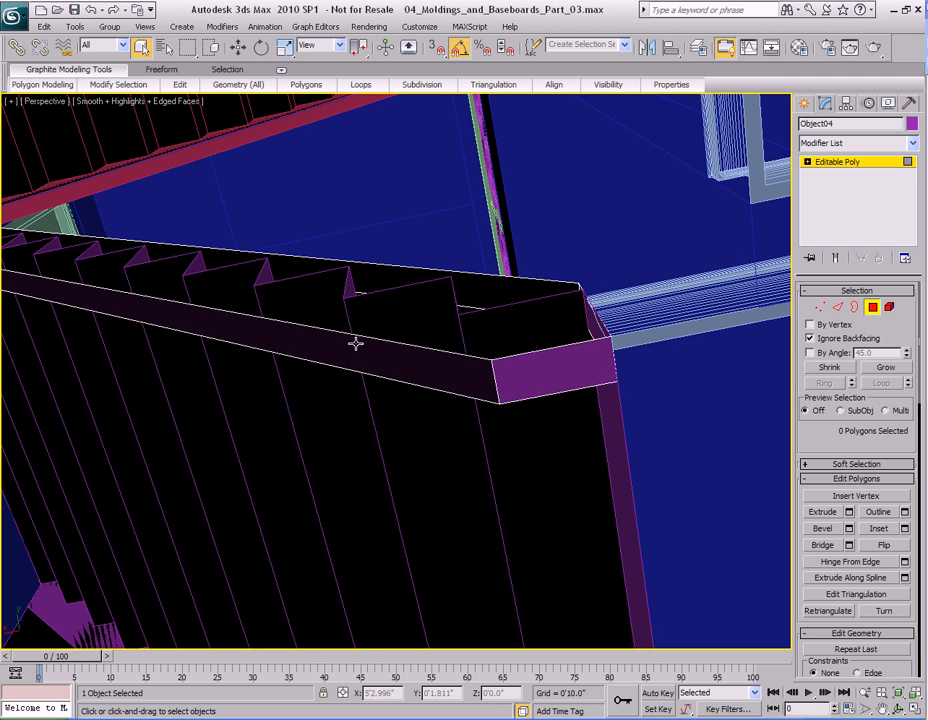
left_click(381, 358)
left_click(548, 371, "ctrl")
key("Delete")
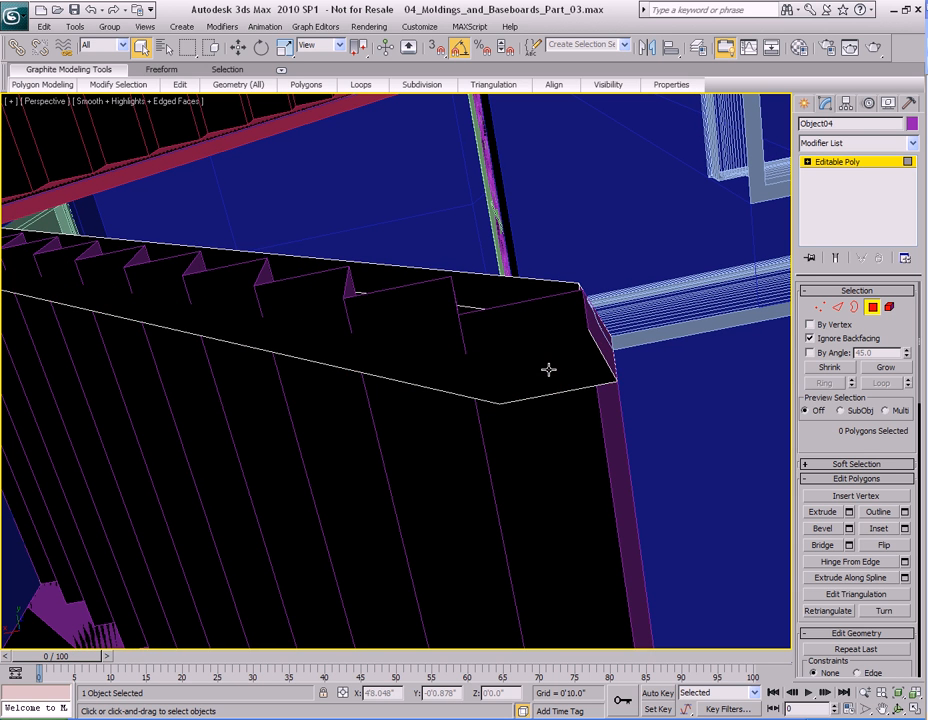
- Select the front polygon at the purple stringer's lower end and move it about 0'0.063" along X, and leave polygon editing
middle_click_drag(548, 370, 405, 468, "alt")
middle_click_drag(405, 468, 502, 389)
left_click(374, 357)
scroll(479, 342, "up", 2)
middle_click_drag(479, 342, 451, 393, "alt")
scroll(483, 326, "down", 1)
key("w")
left_click_drag(422, 377, 424, 378)
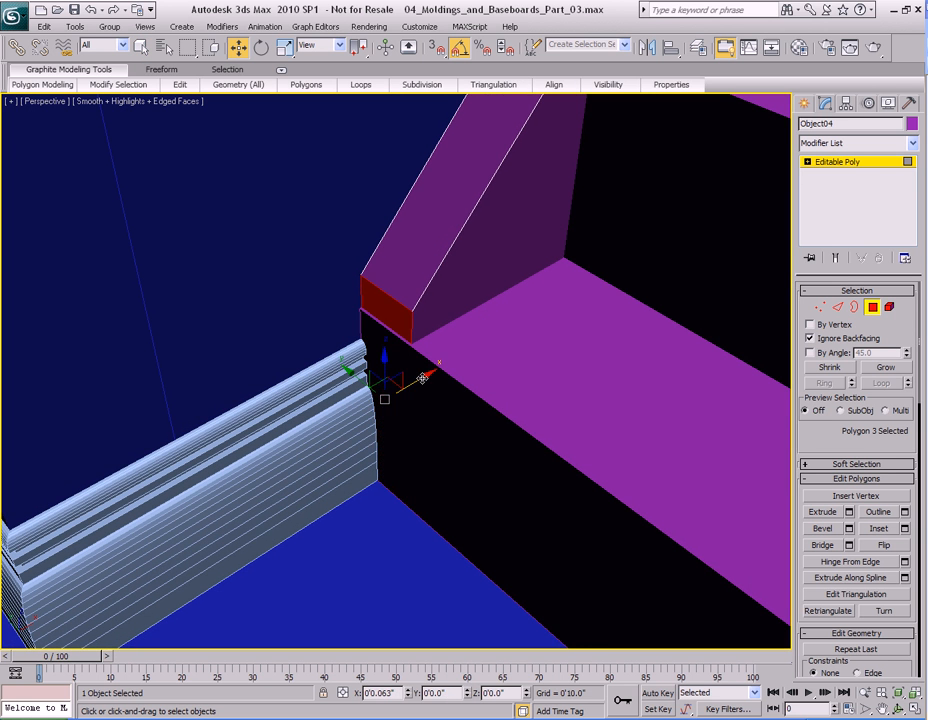
scroll(471, 394, "down", 3)
mouse_move(471, 394)
middle_mouse_down("alt")
mouse_move(497, 377)
mouse_move(472, 372)
middle_mouse_up("alt")
key("q")
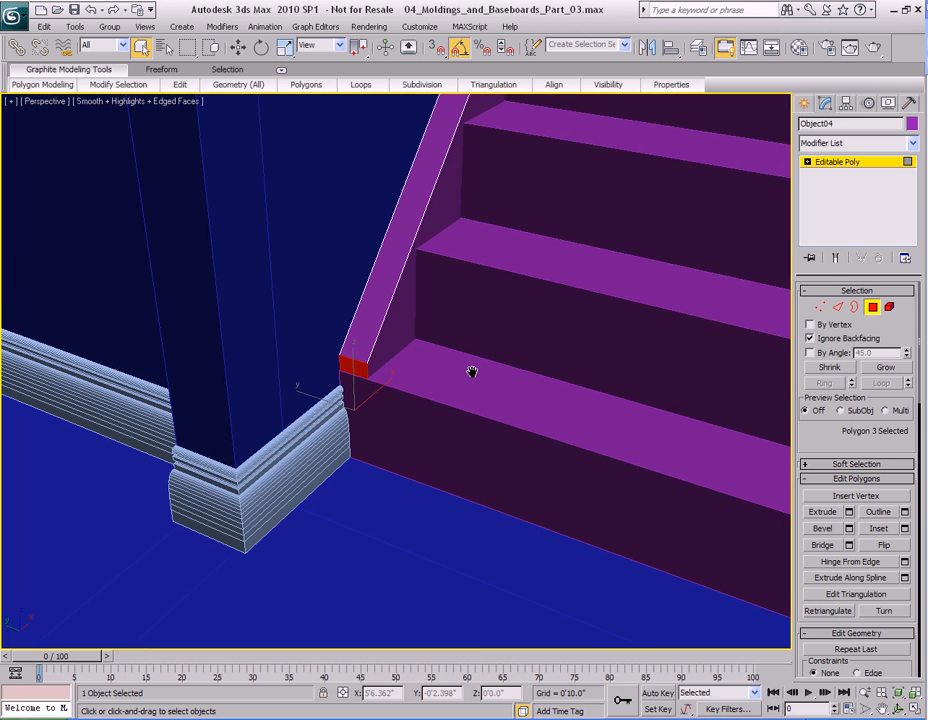
key("F3")
key("F3")
key("4")
- Inspect the wall-side stringers on both staircase flights and the upper floor's baseboards around the railing, doors and walls
scroll(412, 404, "down", 2)
middle_click_drag(412, 404, 432, 397)
scroll(456, 359, "down", 4)
middle_click_drag(462, 312, 438, 388)
middle_click_drag(438, 388, 452, 318, "alt")
middle_click_drag(452, 318, 505, 411)
scroll(401, 392, "up", 5)
scroll(460, 388, "down", 8)
scroll(370, 380, "up", 5)
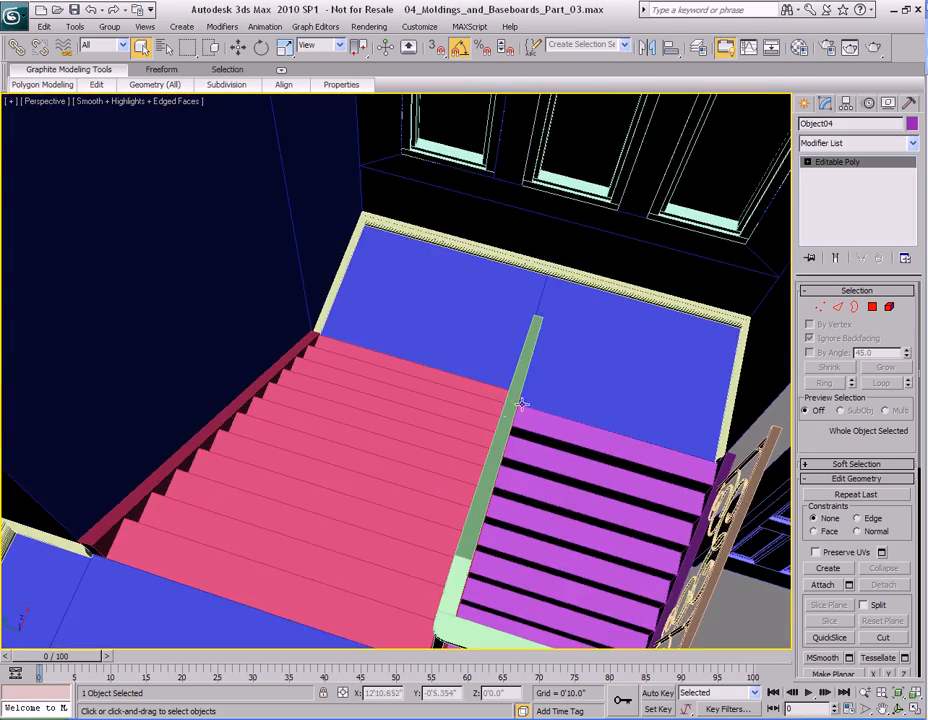
middle_click_drag(521, 279, 406, 383, "alt")
middle_click_drag(480, 231, 270, 286, "alt")
middle_click_drag(186, 544, 393, 371, "alt")
middle_click_drag(458, 372, 456, 397, "alt")
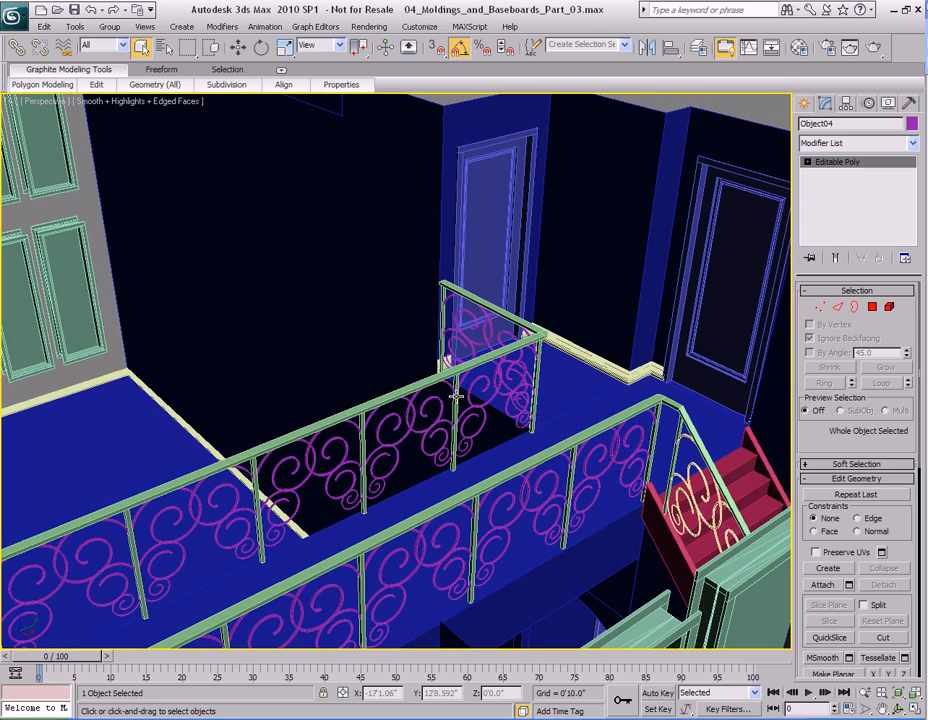
middle_click_drag(388, 318, 381, 388, "alt")
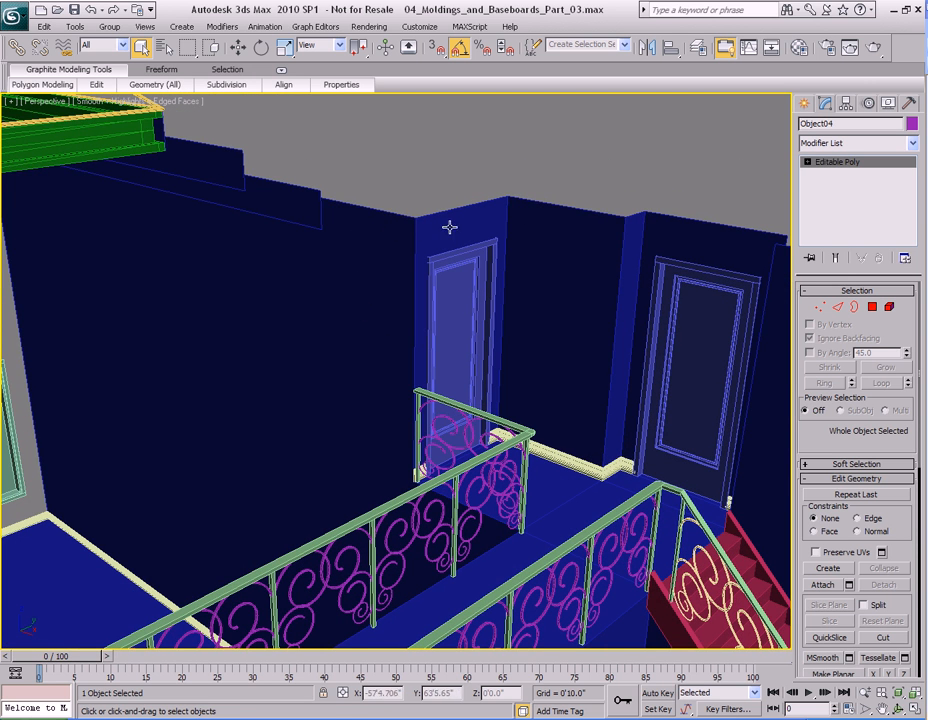
middle_click_drag(458, 268, 516, 321, "alt")
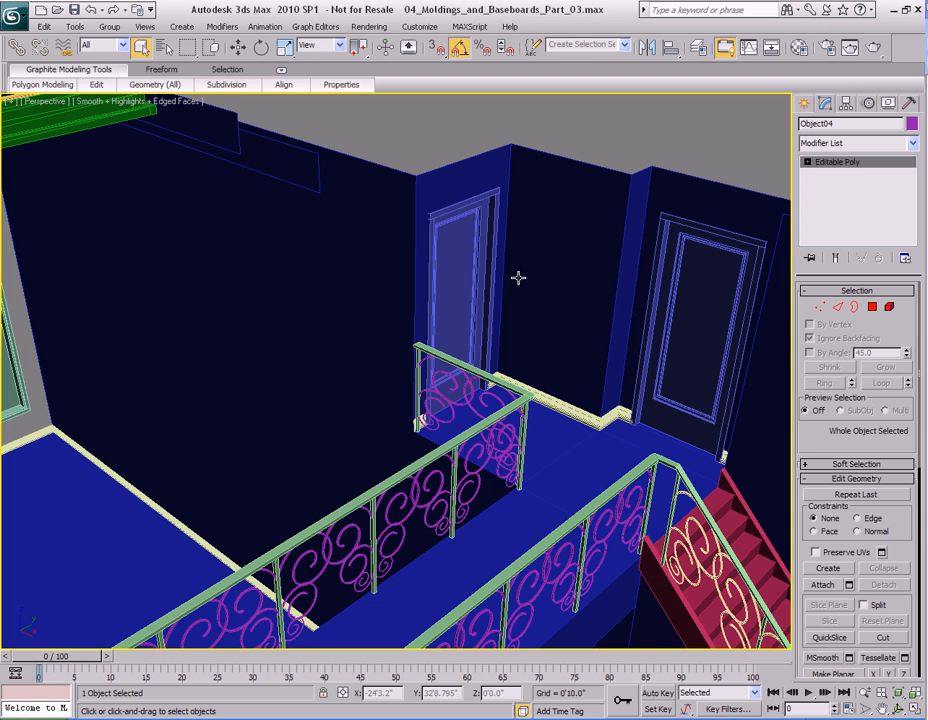